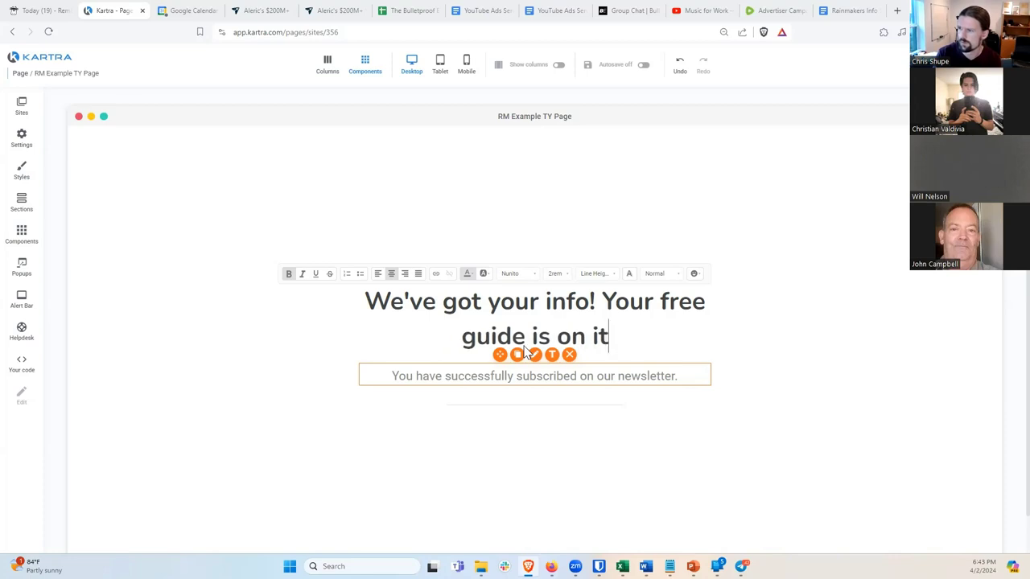
Rewrite the heading to end 'Your eBook is on its way to your email now.'
key("BackSpace")
key("BackSpace")
key("BackSpace")
key("BackSpace")
type("eGBo")
key("BackSpace")
key("BackSpace")
key("BackSpace")
type("Book is on its way ")
type("to your email")
type(" now!")
key("BackSpace")
type(".")
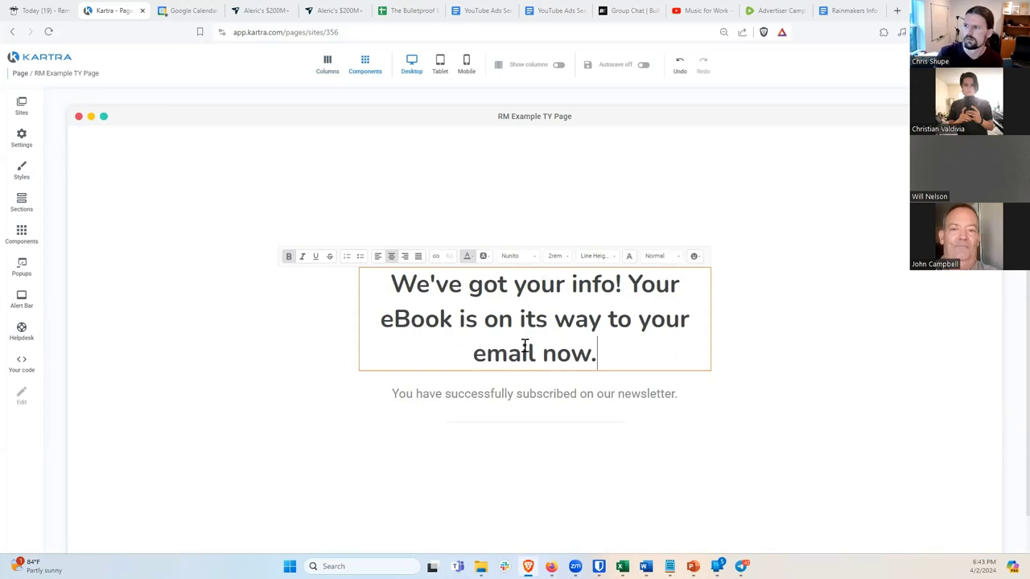
left_click(293, 427)
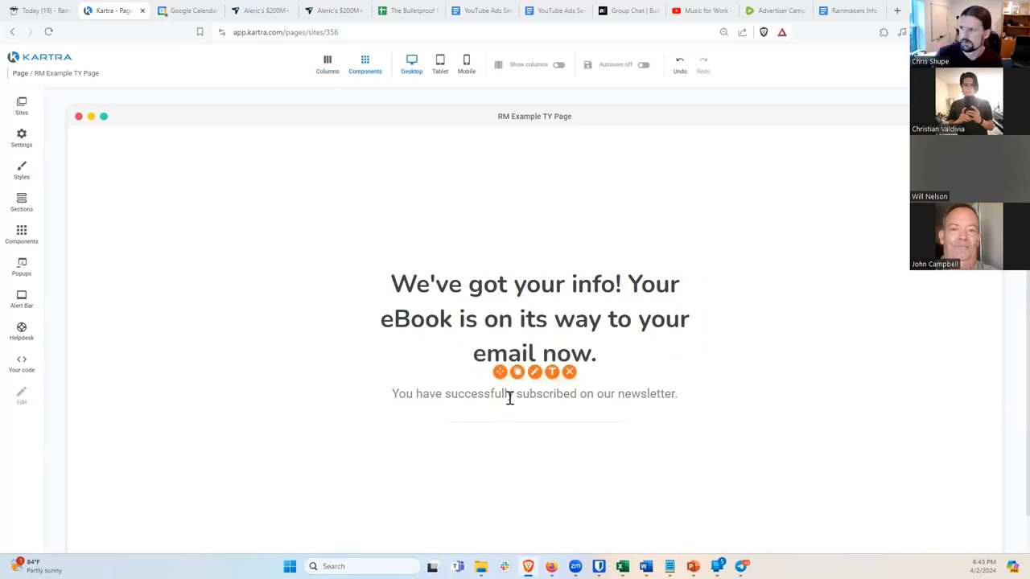
Delete the newsletter subscription subtitle and the leftover empty element
left_click(569, 372)
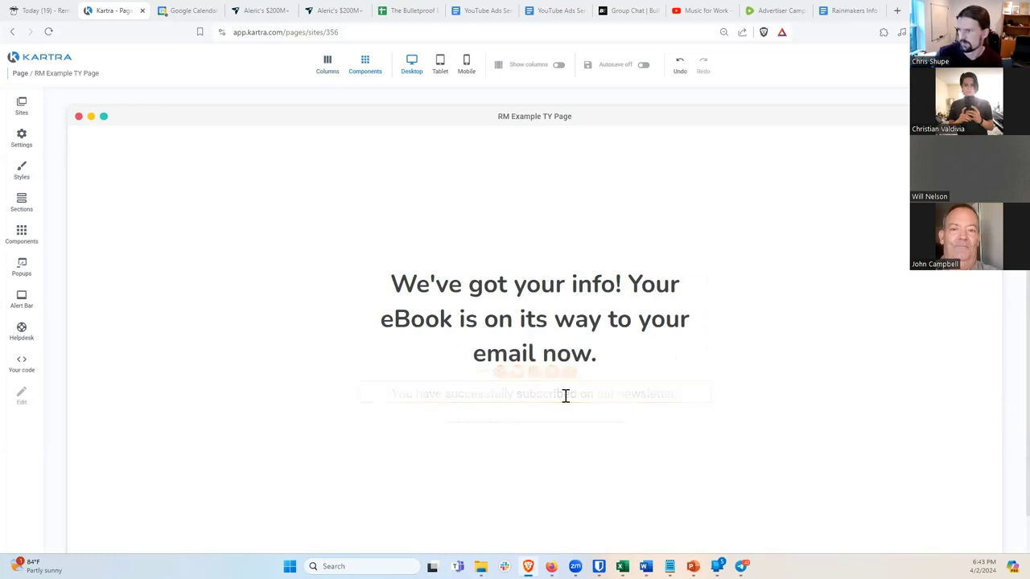
left_click(561, 394)
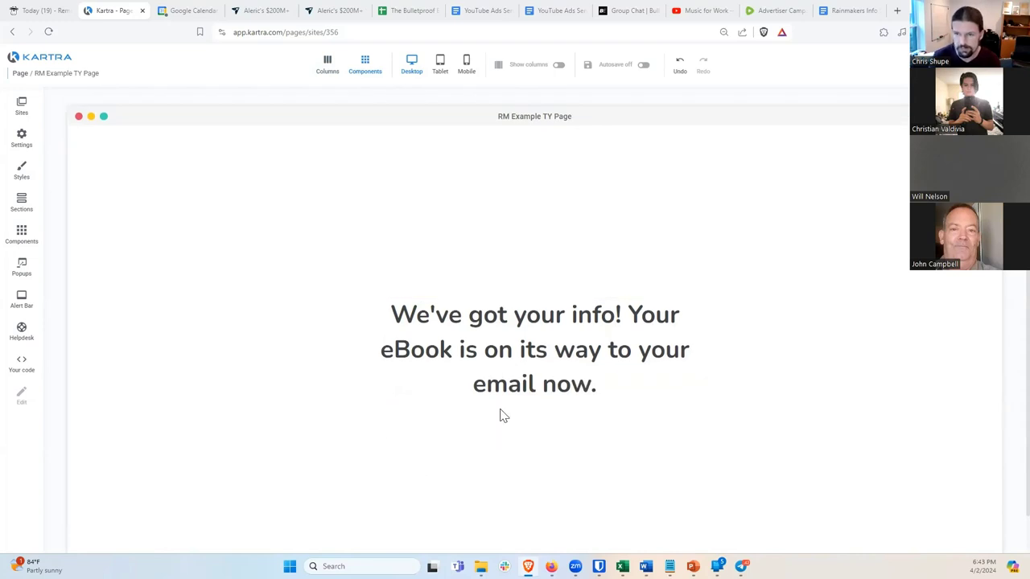
left_click(529, 386)
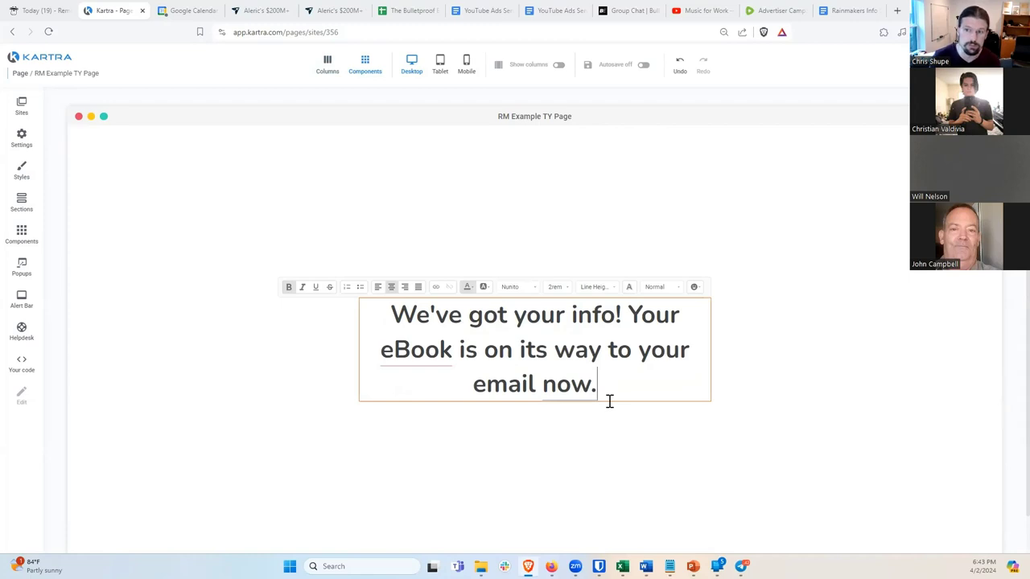
Select the heading's two sentences without changing them, then bring up the page Settings
left_click(558, 432)
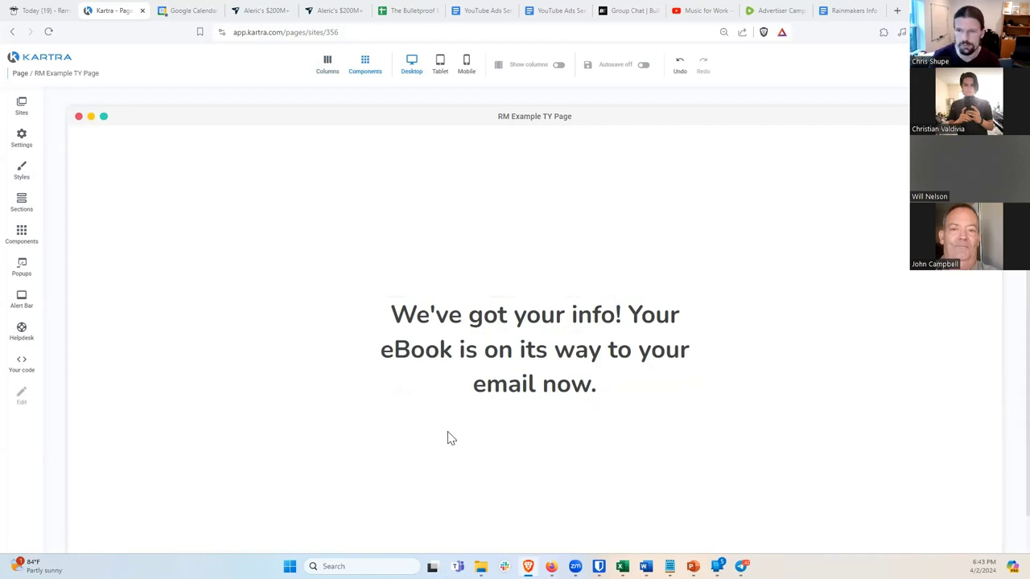
left_click(613, 390)
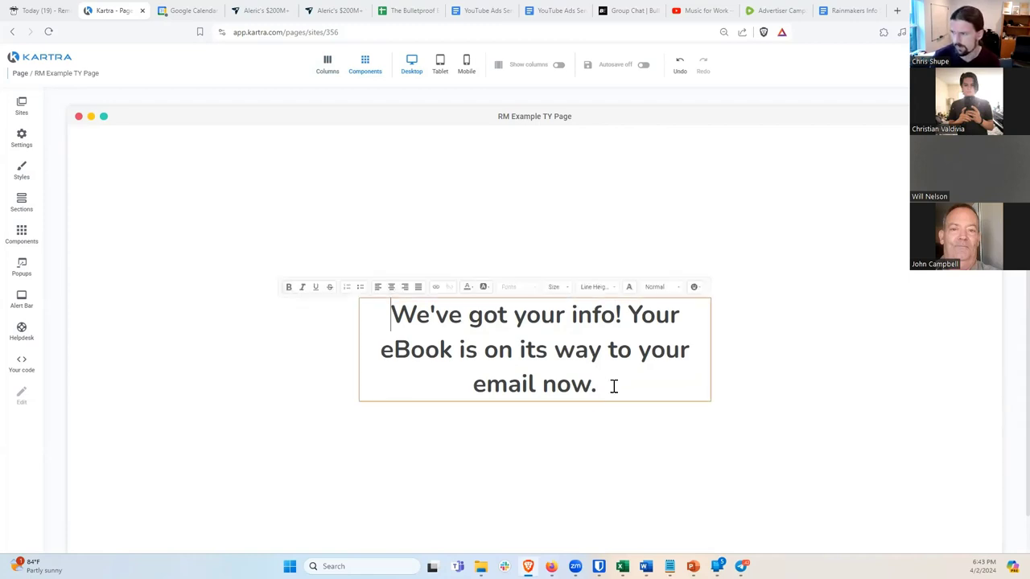
left_click(378, 470)
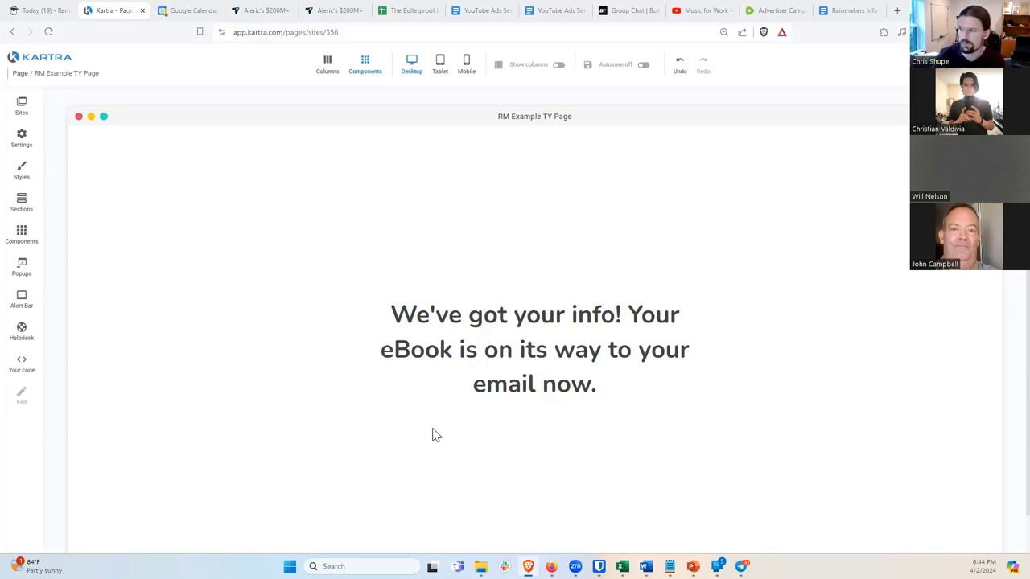
left_click(565, 314)
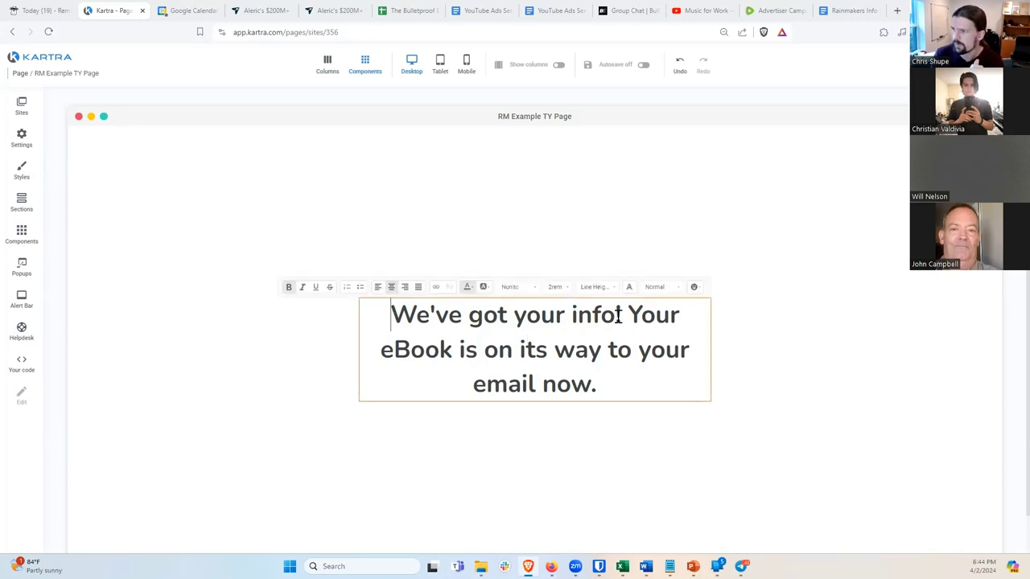
left_click_drag(622, 315, 377, 318)
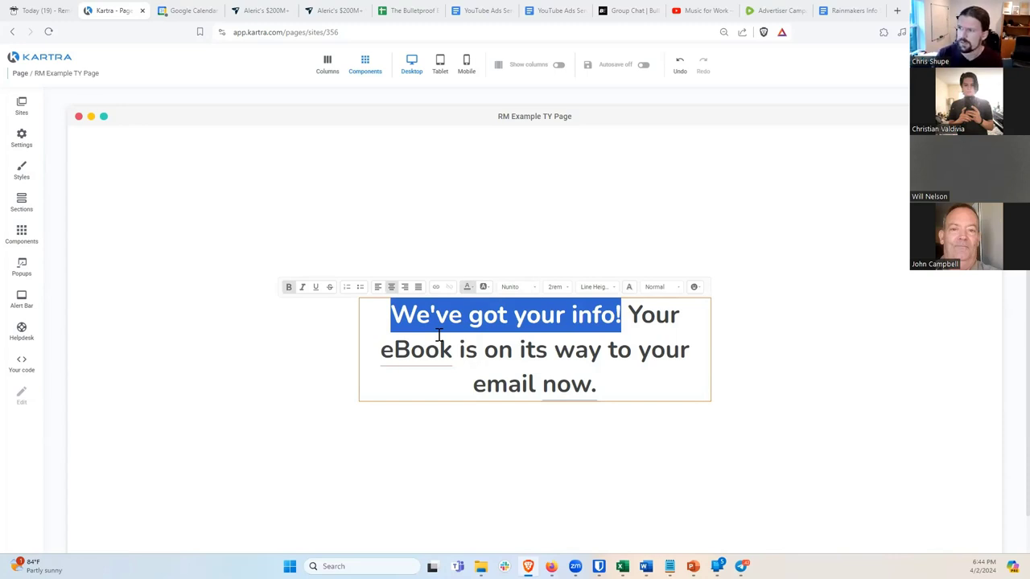
left_click_drag(629, 383, 627, 315)
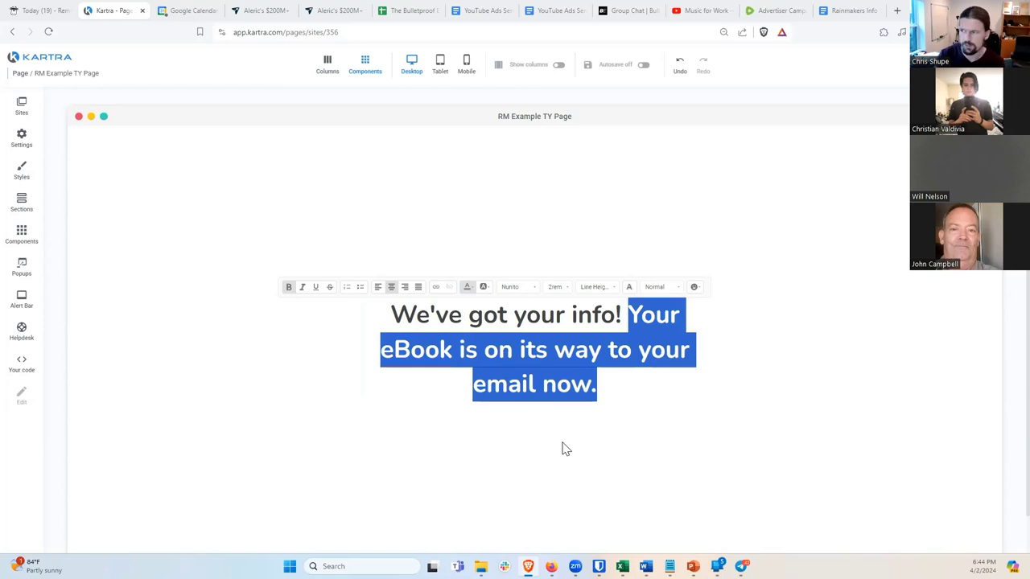
left_click(613, 420)
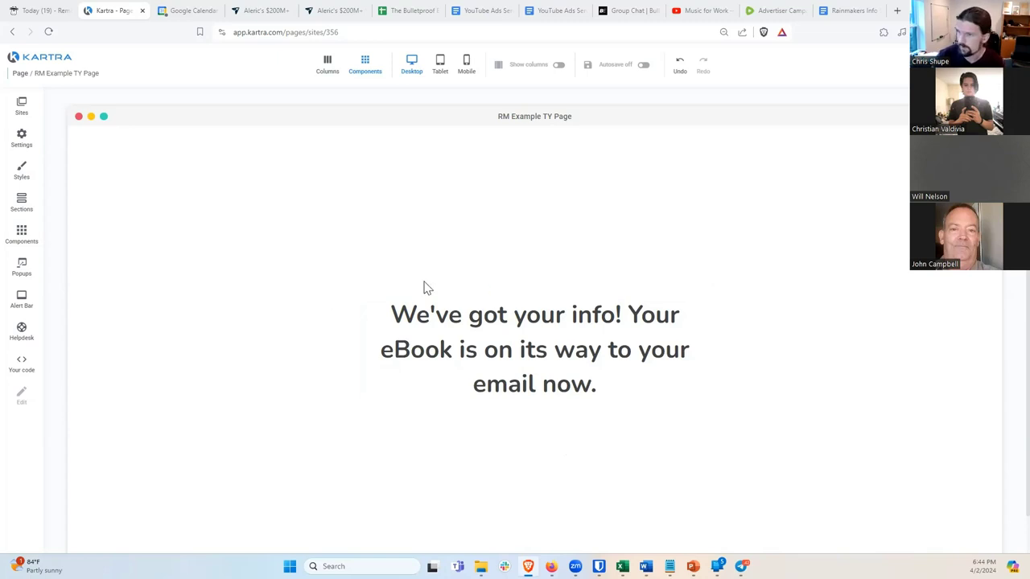
left_click(24, 144)
In SEO Parameters, set the page title to 'Confirmation' and copy it
left_click(120, 134)
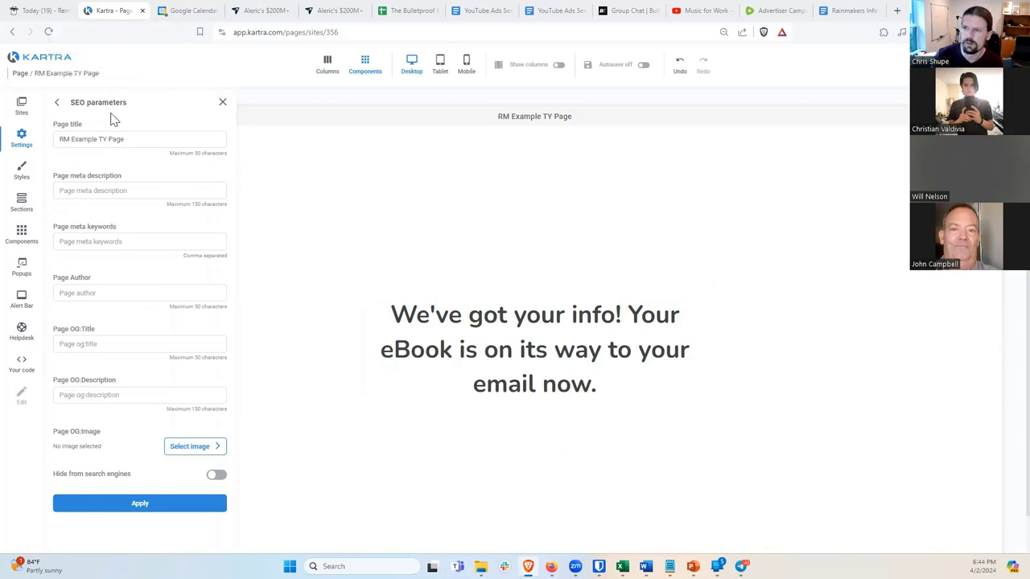
triple_click(132, 140)
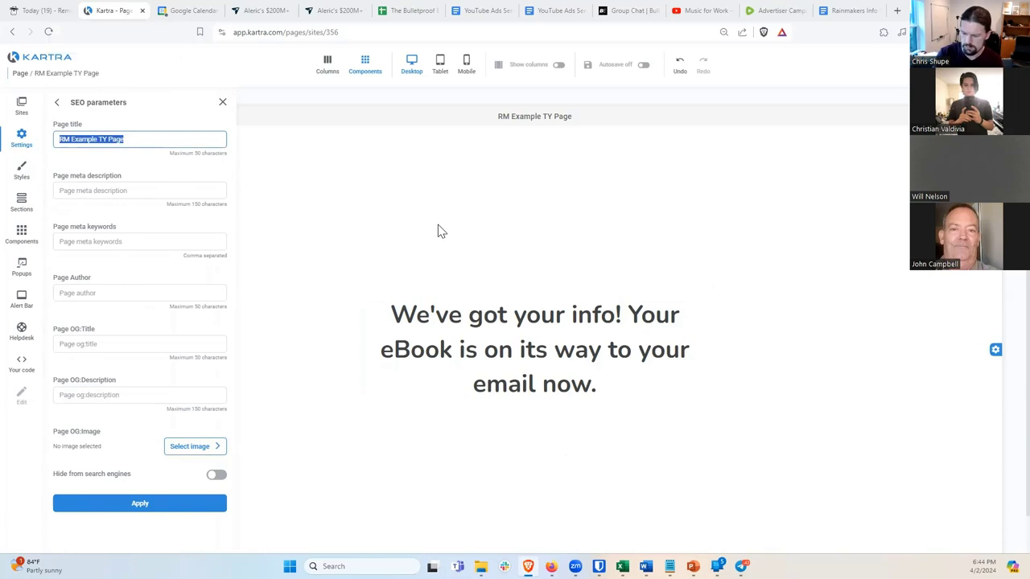
type("Confirmation")
double_click(126, 140)
right_click(81, 141)
left_click(126, 181)
Paste 'Confirmation' into the meta description and keywords, and fill in the author
left_click(70, 191)
key("ctrl+v")
left_click(101, 242)
key("ctrl+v")
left_click(90, 293)
type("Ch")
Paste 'Confirmation' into the OG title and OG description, then apply the SEO settings
left_click(95, 346)
key("ctrl+v")
left_click(94, 395)
key("ctrl+v")
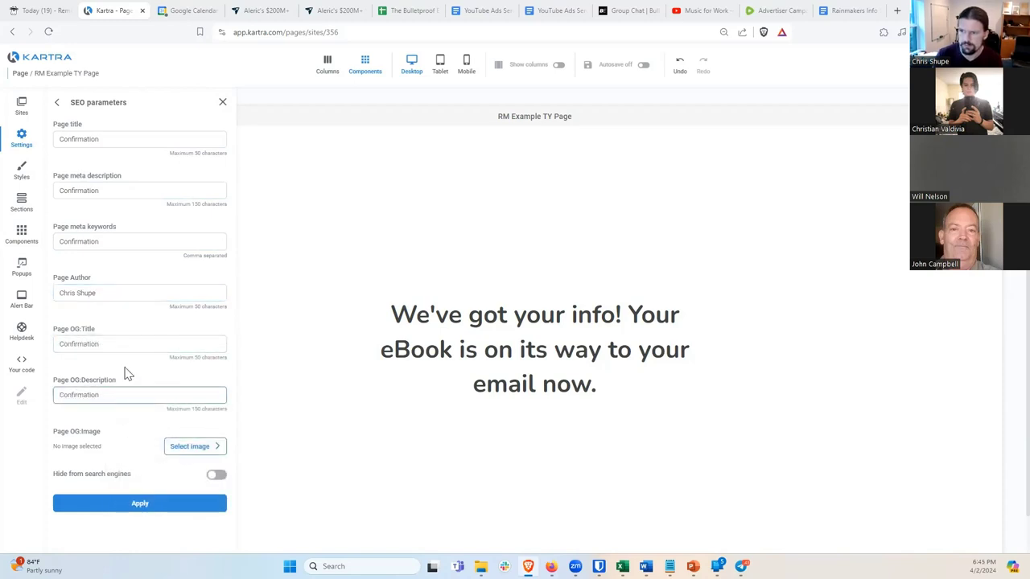
left_click(161, 505)
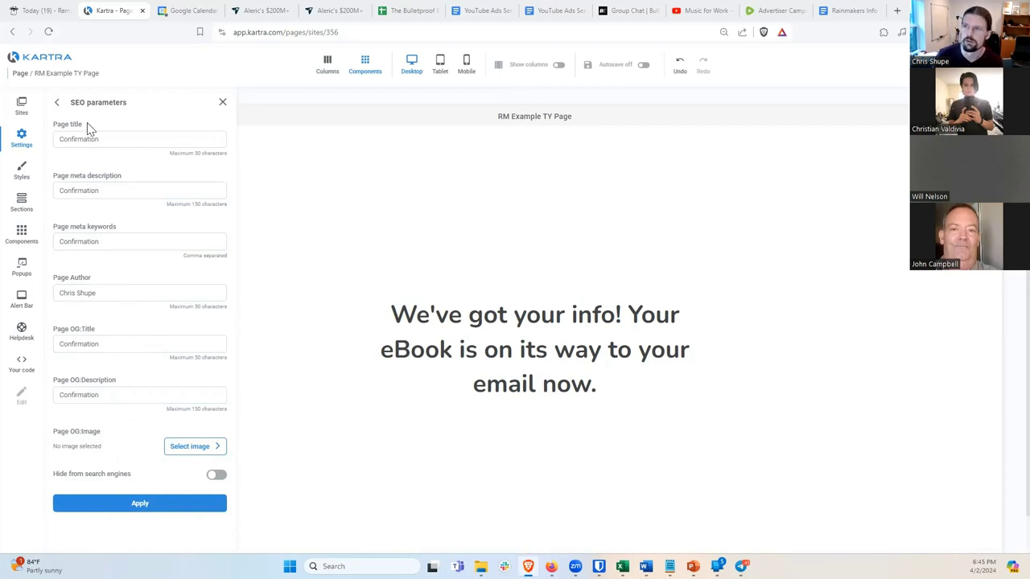
left_click(223, 103)
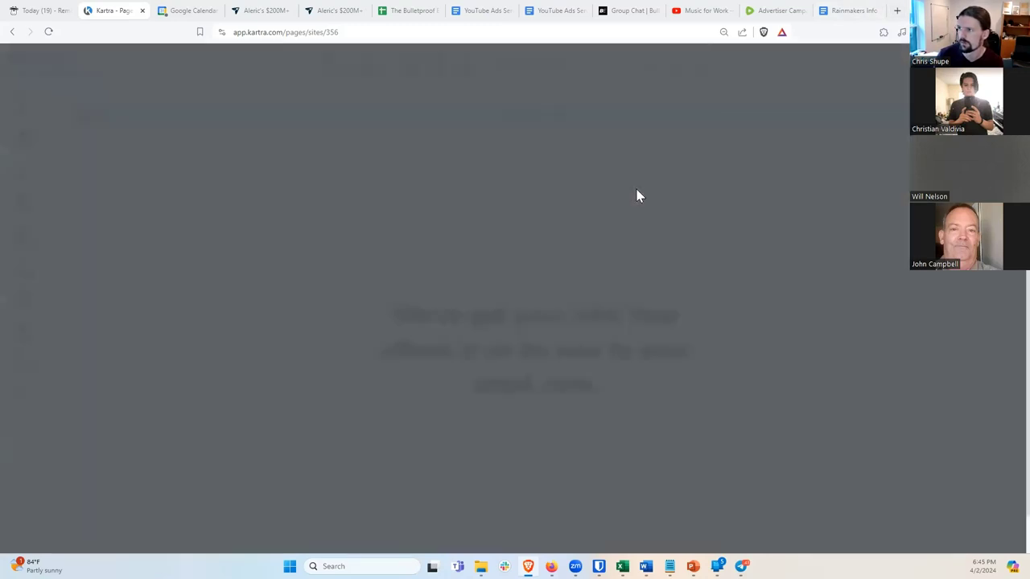
Get the published page link and copy its URL
left_click(443, 201)
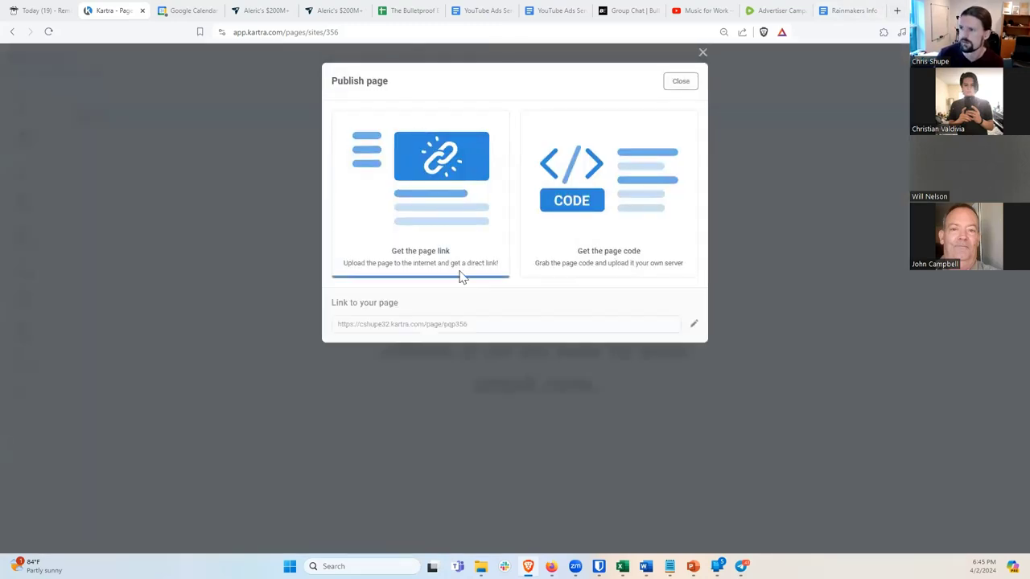
left_click(487, 328)
right_click(375, 330)
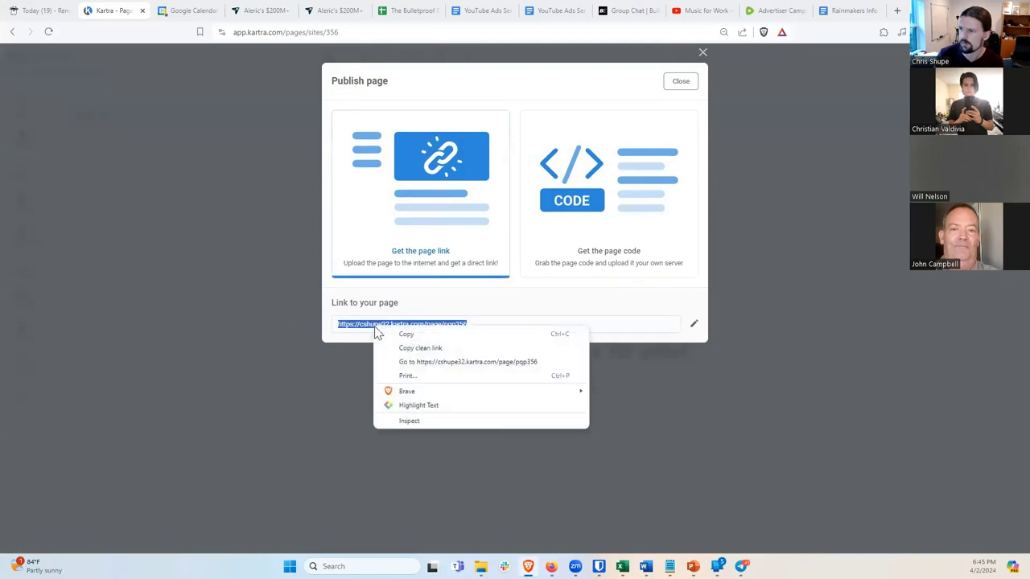
left_click(405, 334)
key("Escape")
Load the live page in a new browser tab, then close it and the publishing window
left_click(898, 10)
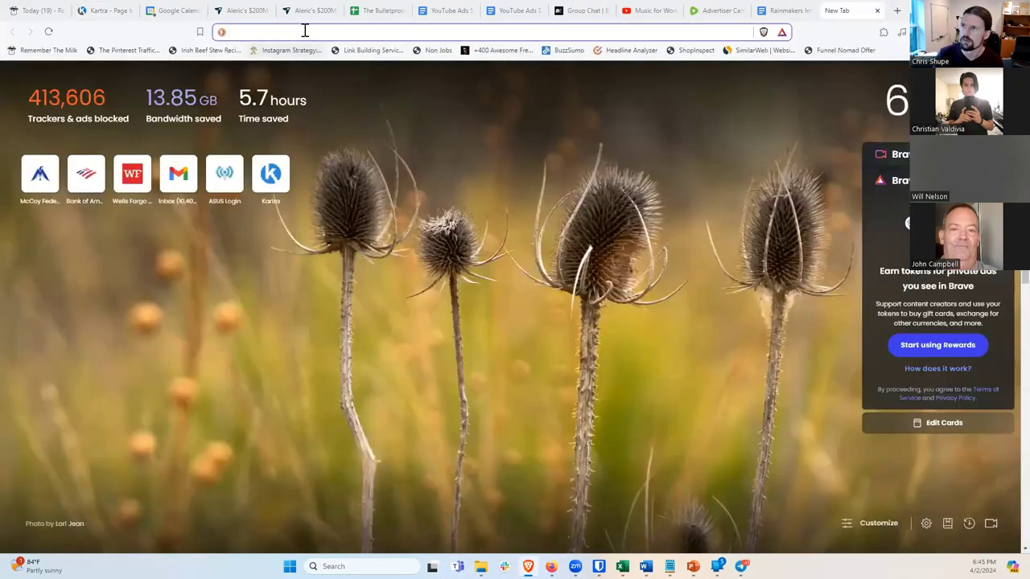
right_click(304, 31)
left_click(355, 111)
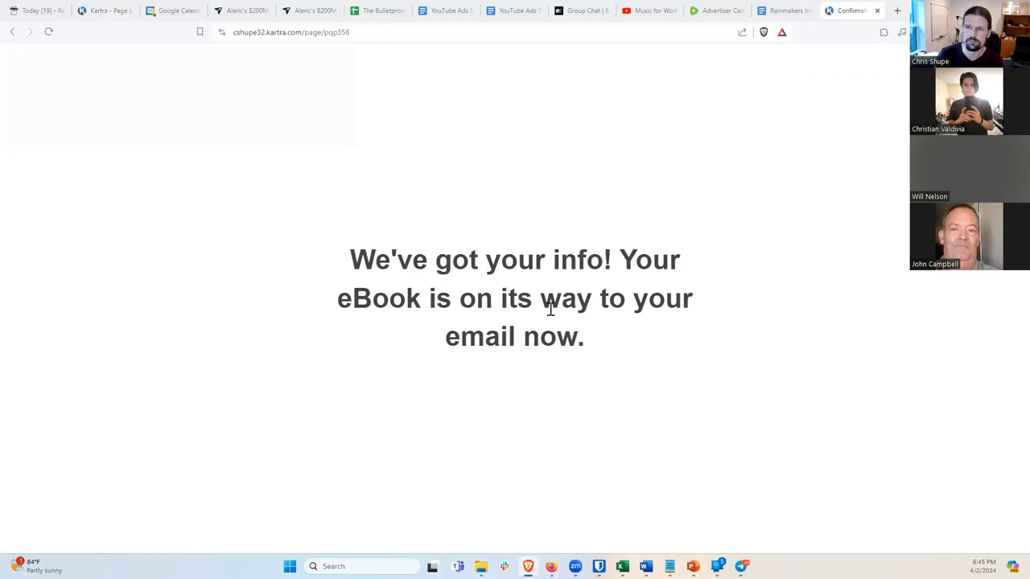
left_click(877, 10)
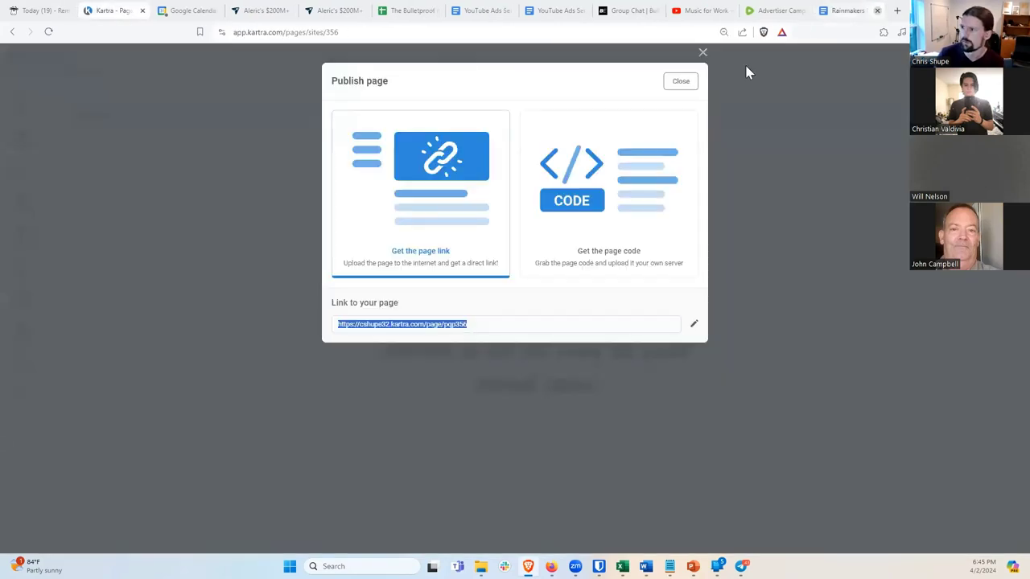
left_click(682, 82)
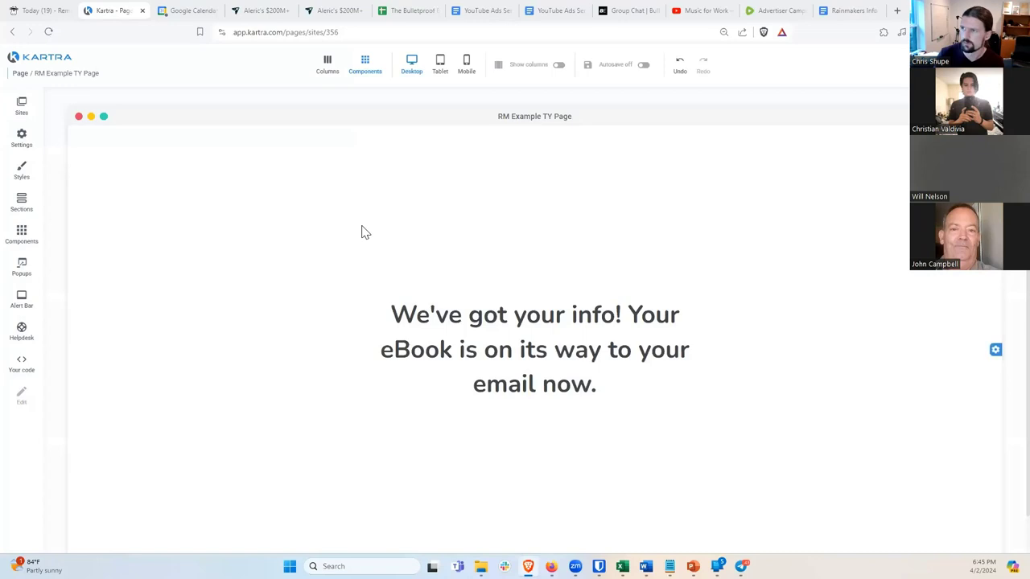
Preview the page in mobile and desktop layouts, then save and publish the thank-you page
left_click(465, 64)
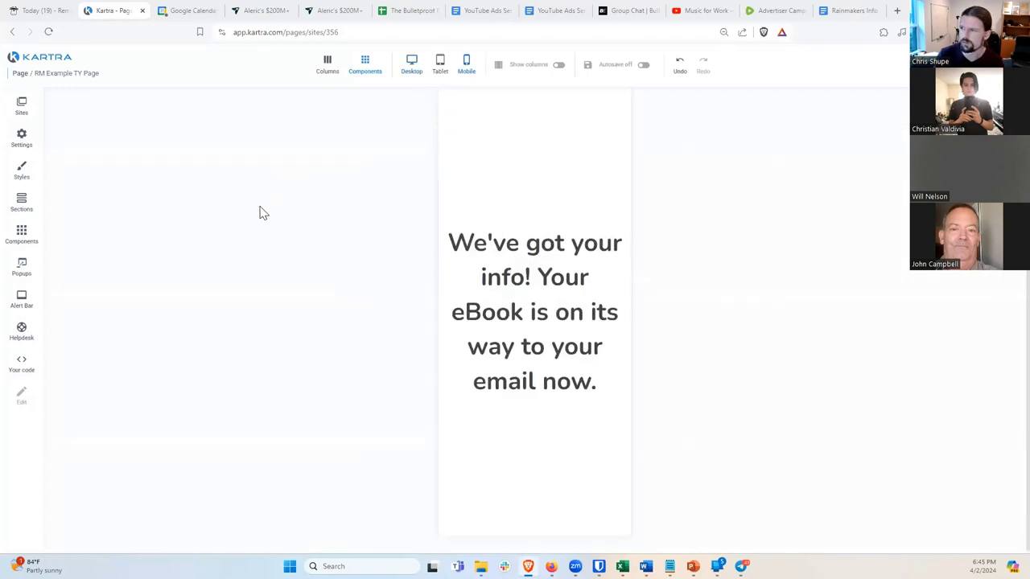
mouse_move(506, 381)
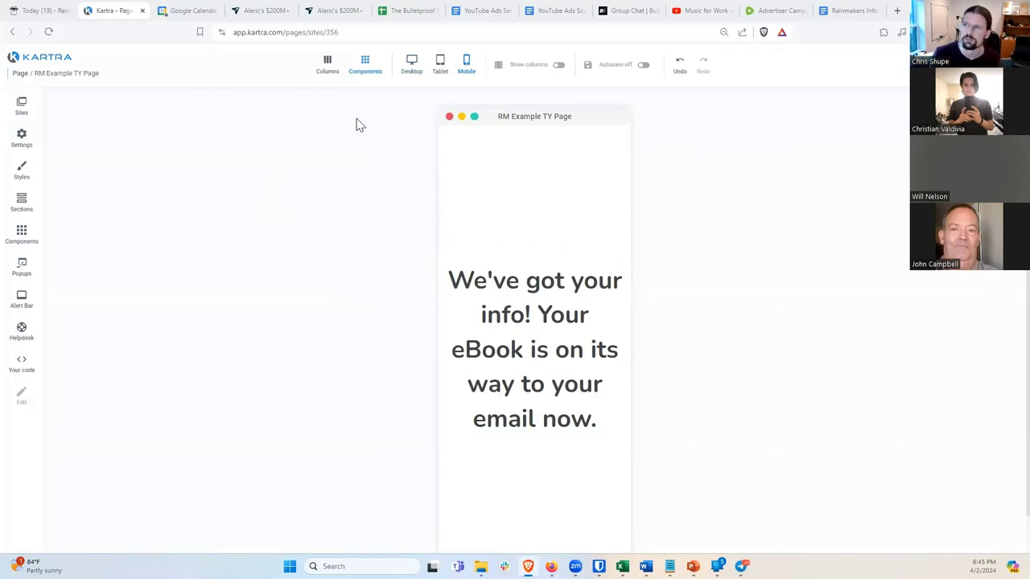
left_click(412, 66)
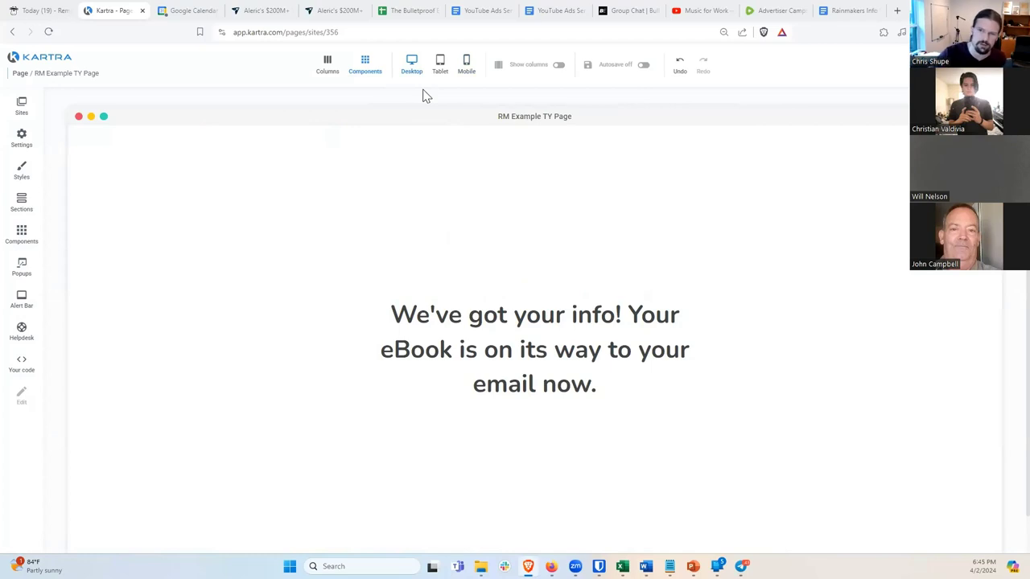
left_click(467, 64)
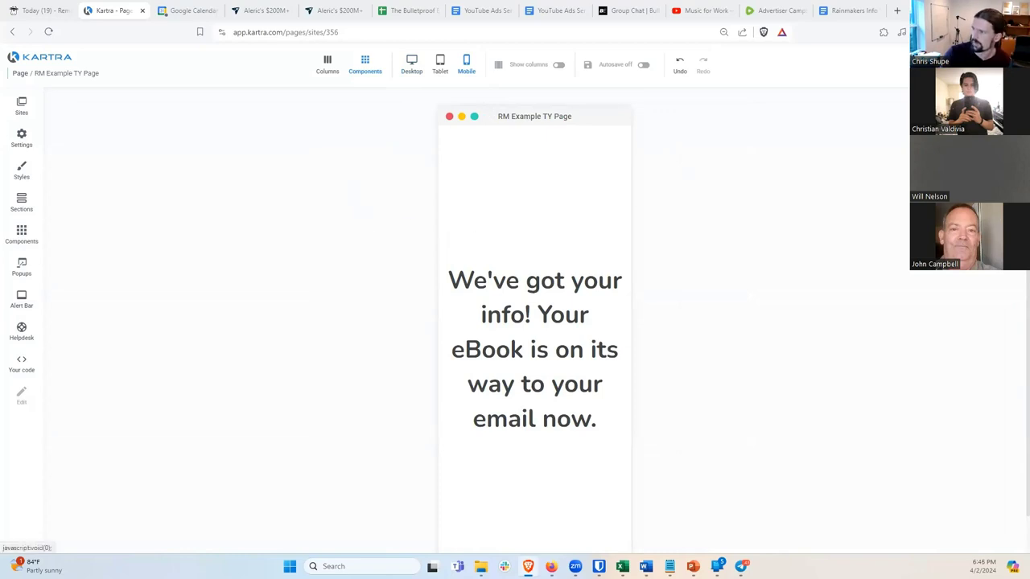
left_click(942, 64)
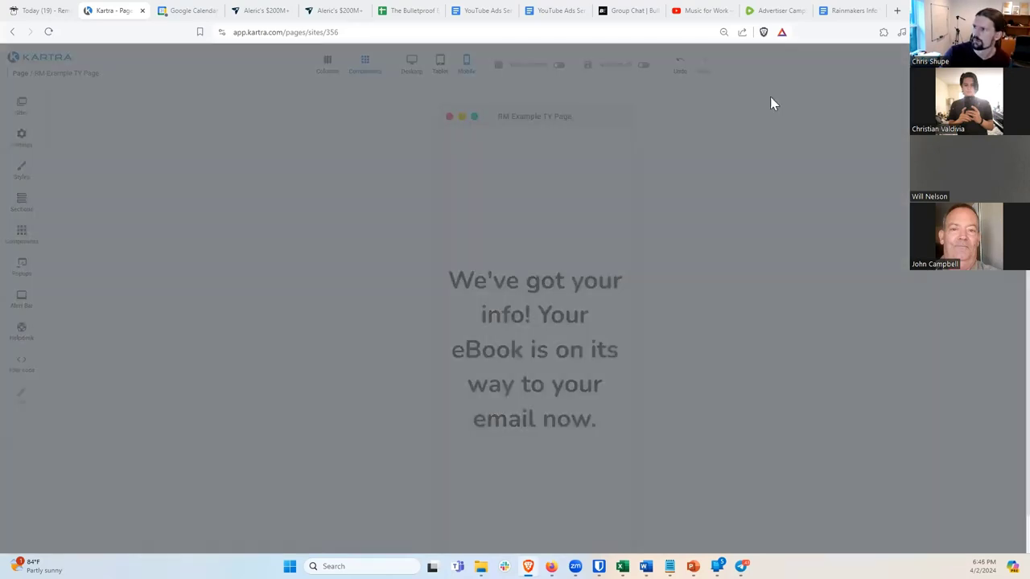
Filter Pages to the RM Example site and choose Clone on the RM Example TY Page
left_click(680, 81)
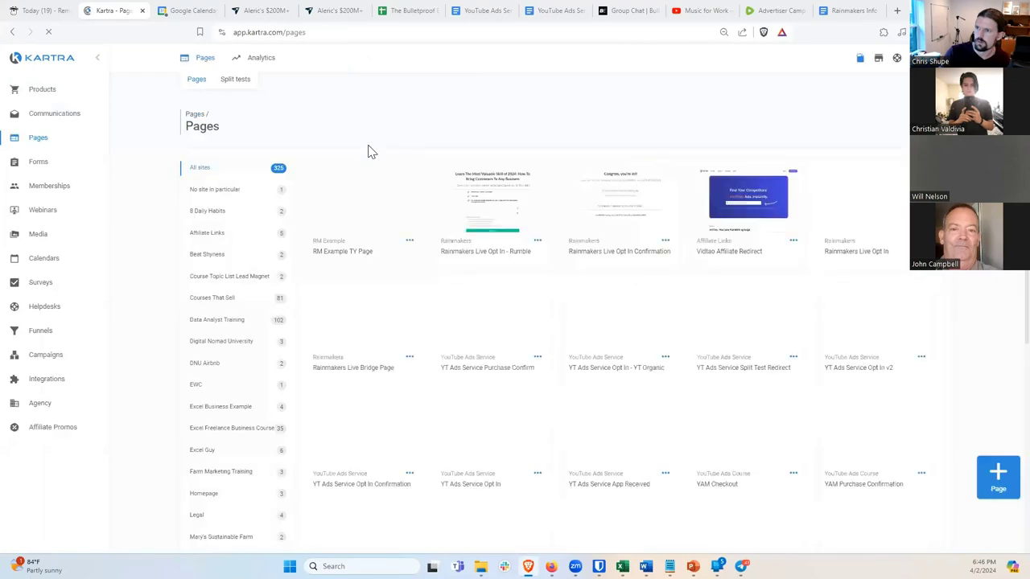
scroll(242, 278, "down", 3)
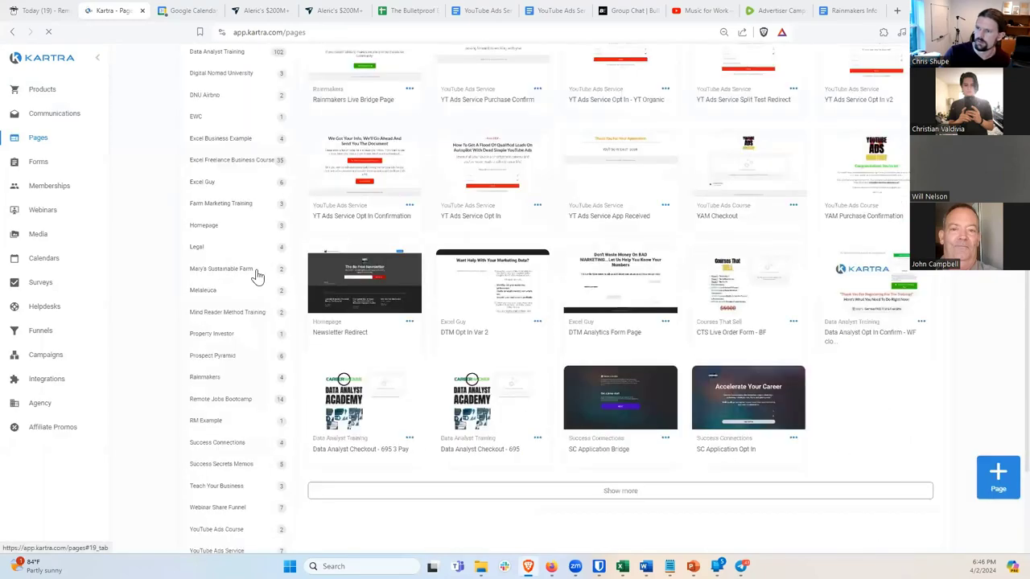
scroll(256, 275, "down", 2)
scroll(221, 378, "up", 1)
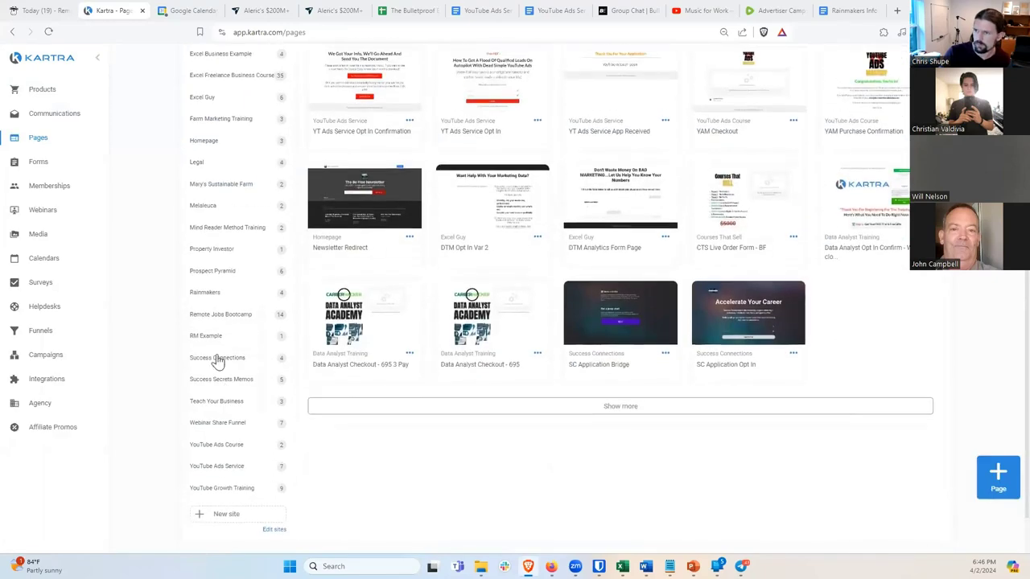
left_click(219, 337)
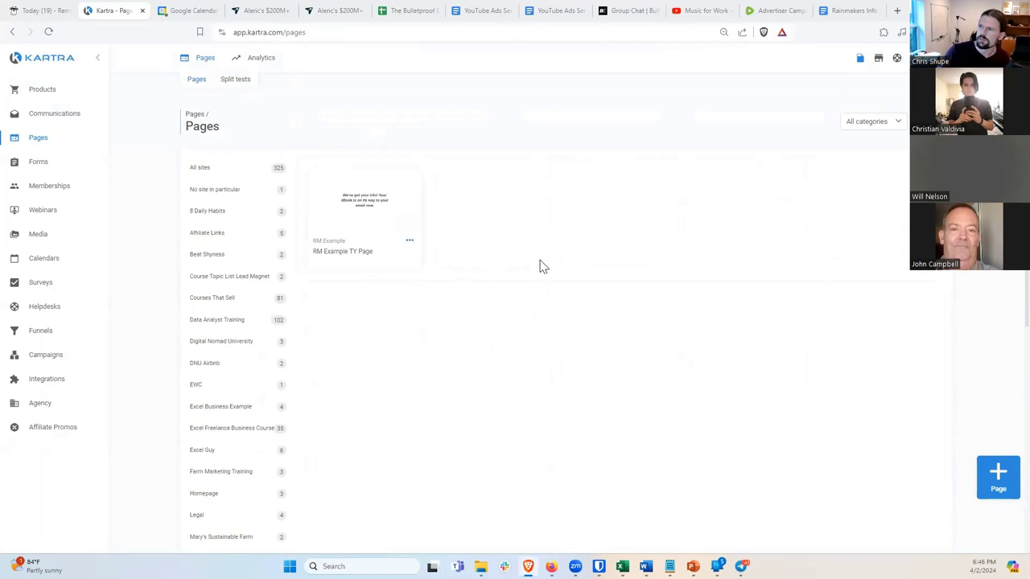
left_click(410, 246)
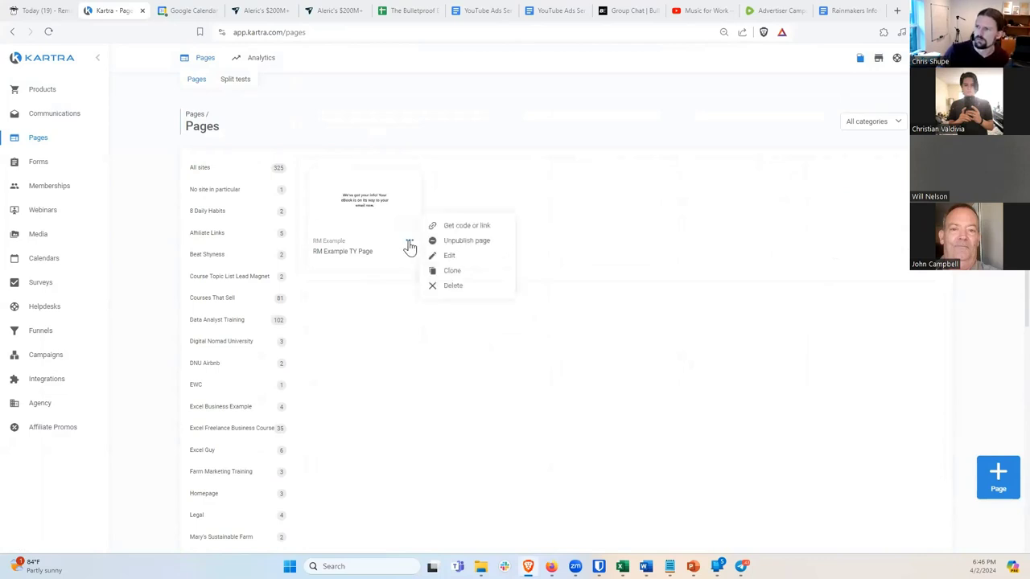
left_click(452, 273)
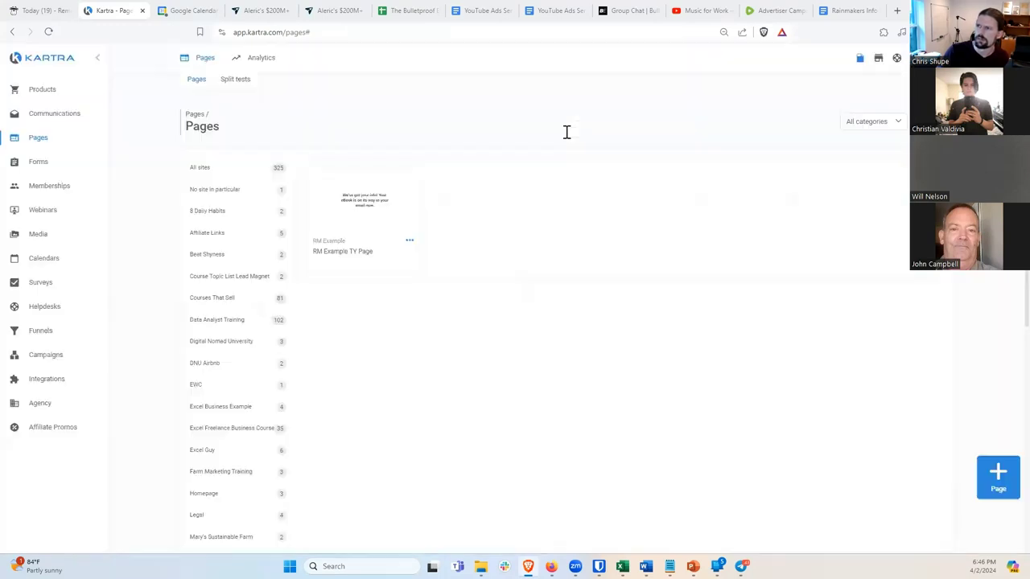
Rename the clone to 'RM Example Opt In Page' and create it
left_click_drag(566, 131, 510, 132)
key("BackSpace")
type("Get In Page")
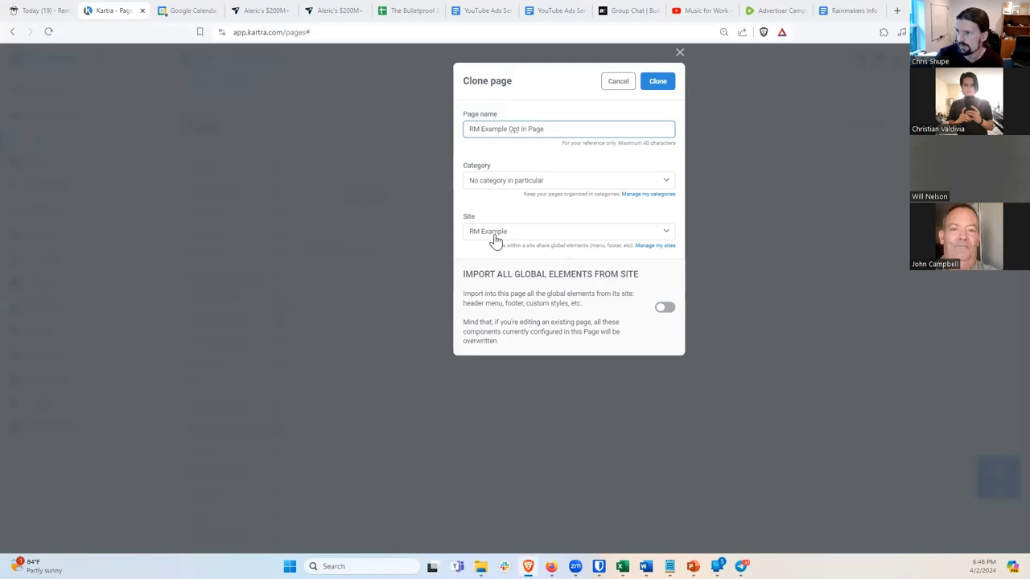
left_click(658, 81)
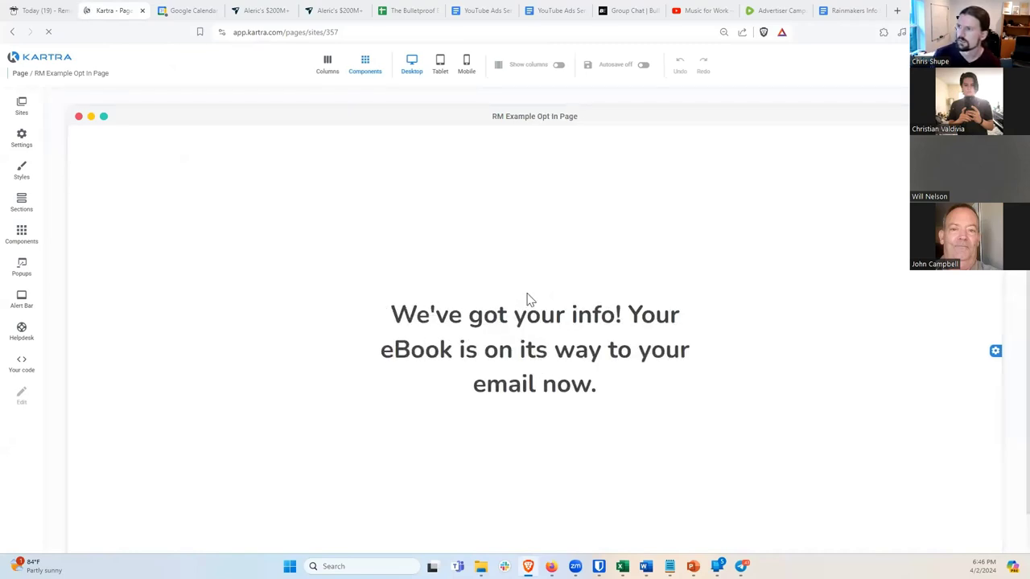
Switch to Columns mode and inspect the headline row's settings
scroll(494, 299, "down", 1)
scroll(554, 236, "up", 1)
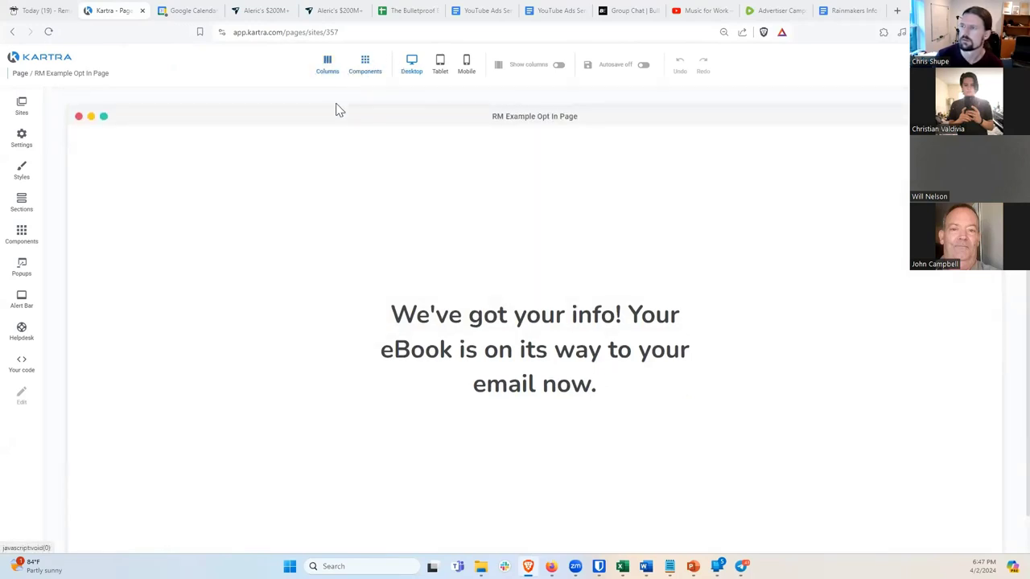
left_click(327, 67)
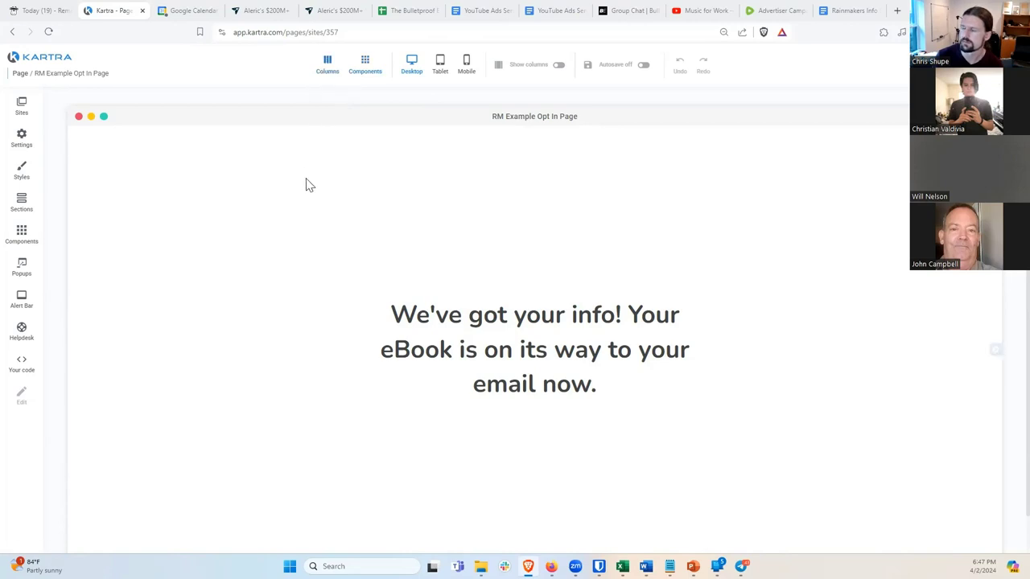
left_click(777, 307)
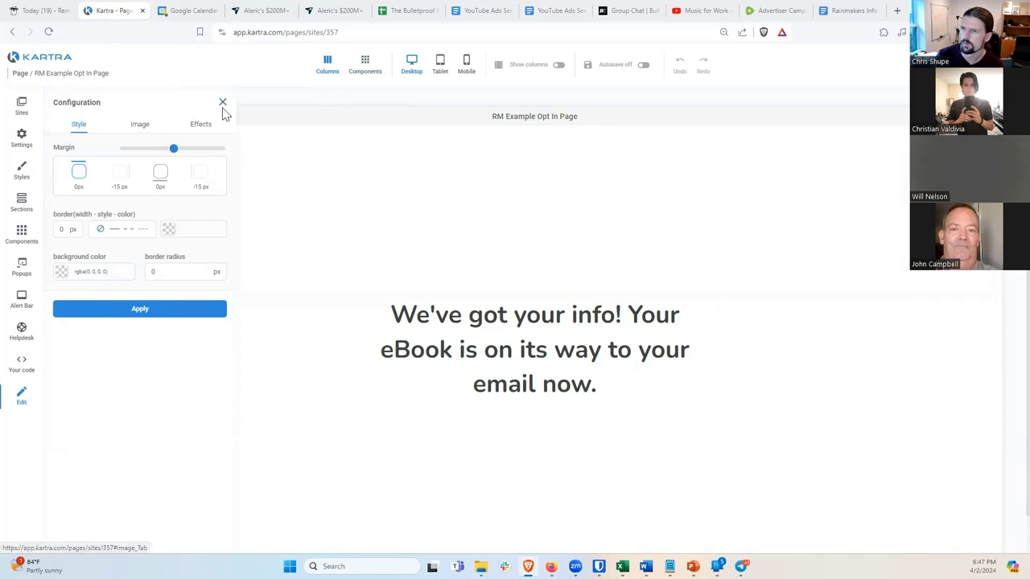
left_click(222, 103)
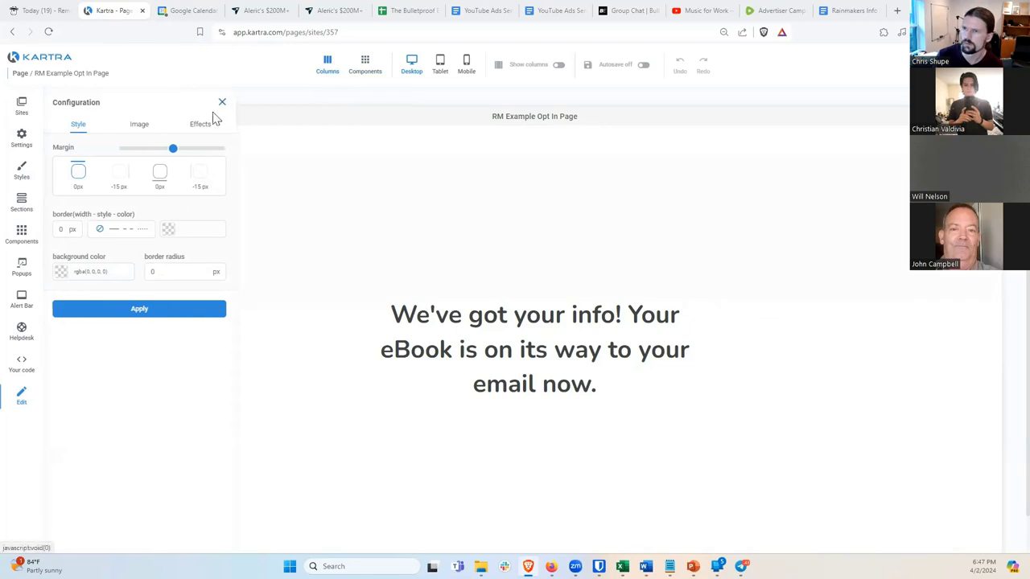
Add a 100% single-column row at the top and move the headline into it
left_click(23, 234)
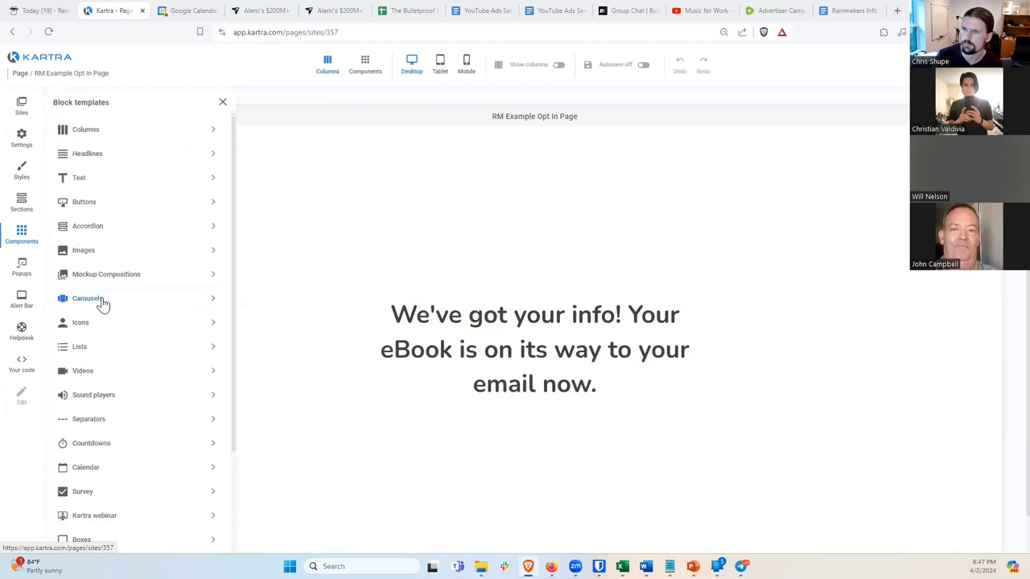
left_click(110, 137)
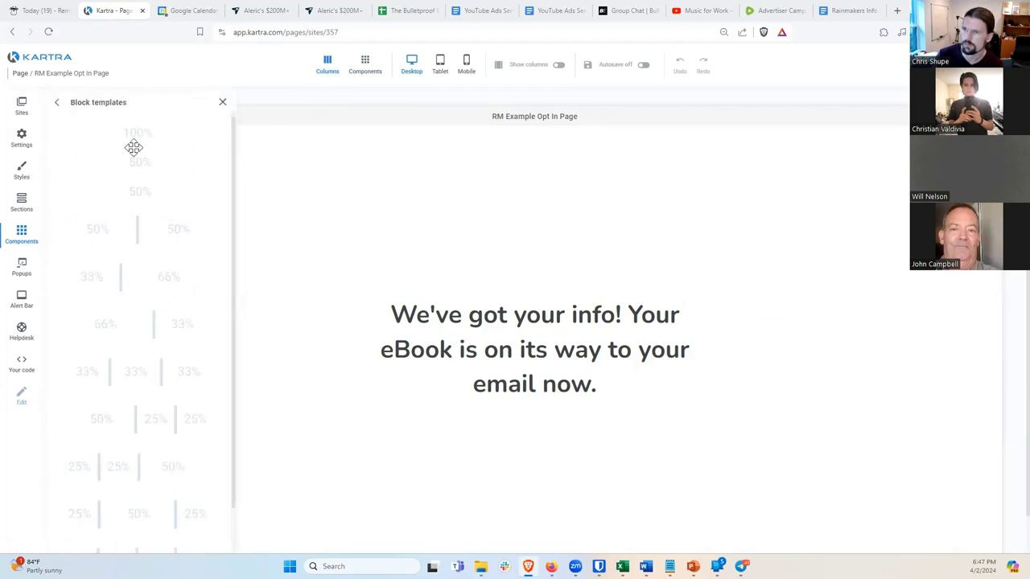
left_click_drag(129, 133, 534, 291)
left_click(223, 105)
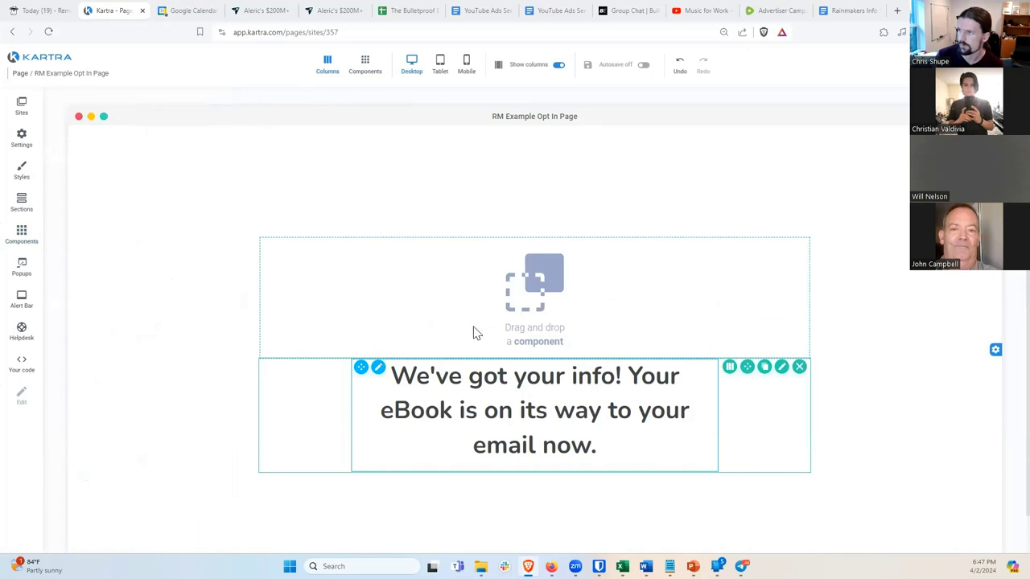
left_click(364, 66)
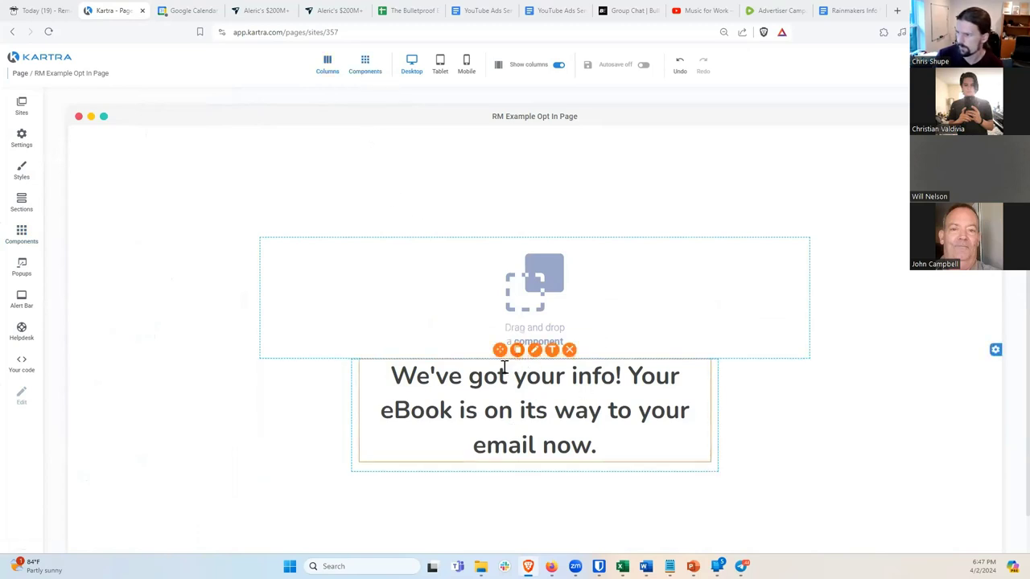
left_click_drag(500, 349, 540, 283)
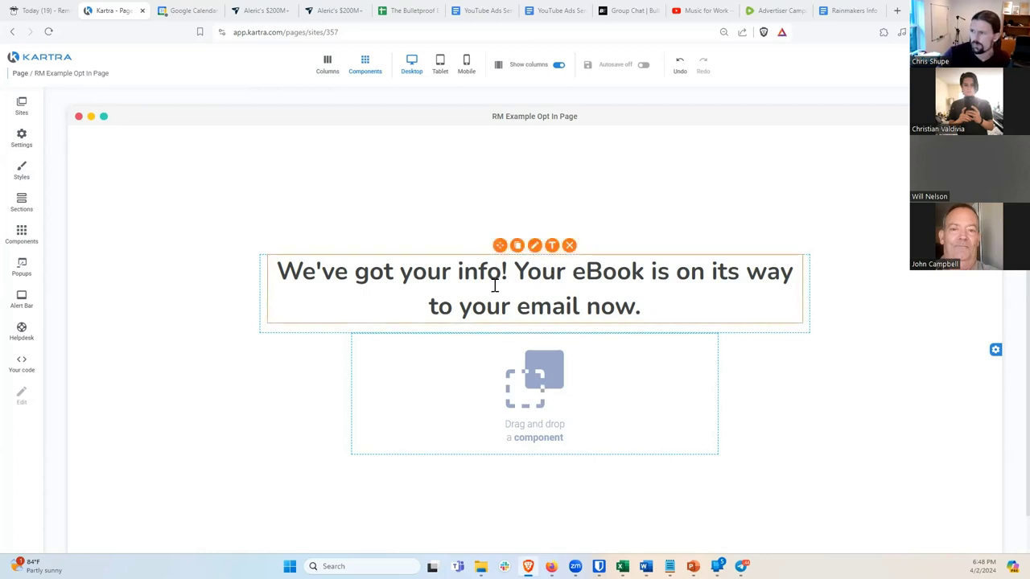
Replace the eBook headline text with 'Your Headline Here'
left_click(647, 306)
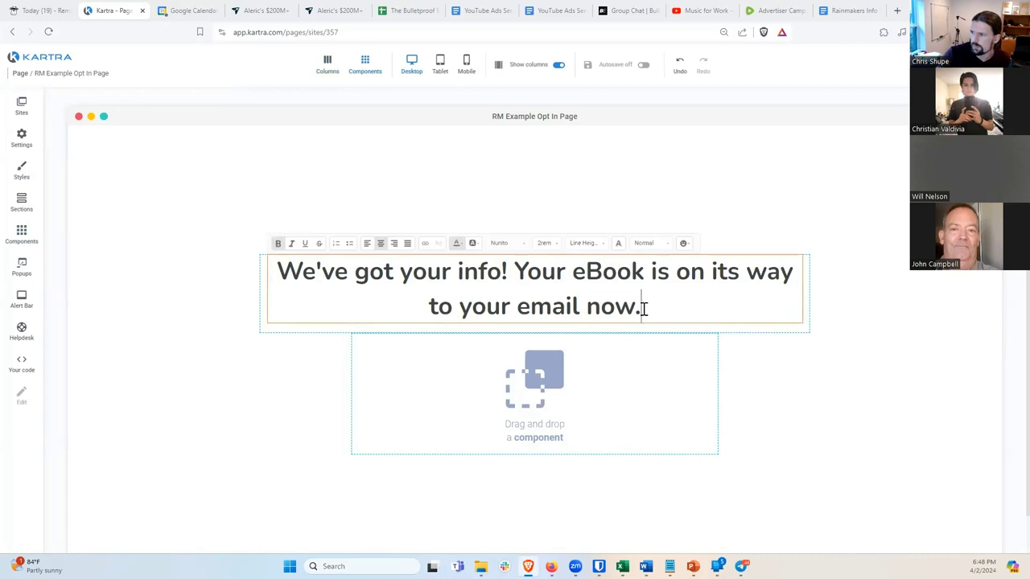
left_click_drag(643, 308, 258, 246)
type("You r")
key("BackSpace")
key("BackSpace")
type("r Headline Here")
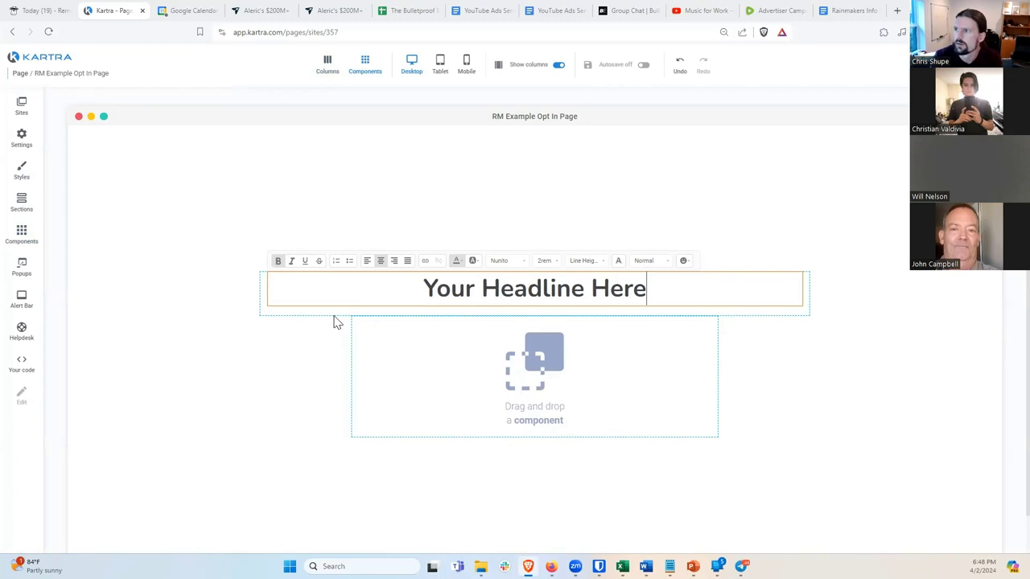
left_click(213, 373)
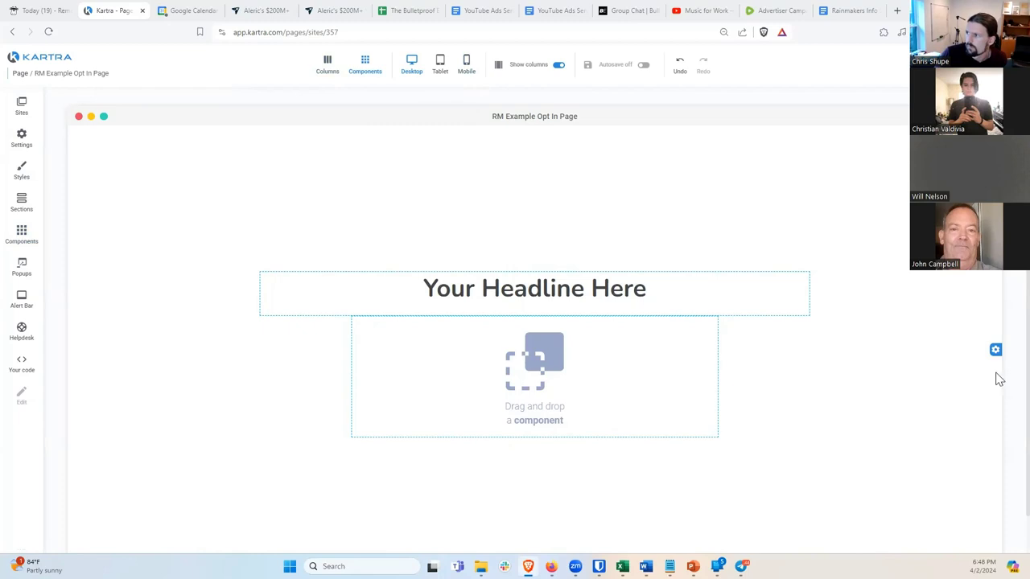
mouse_move(981, 368)
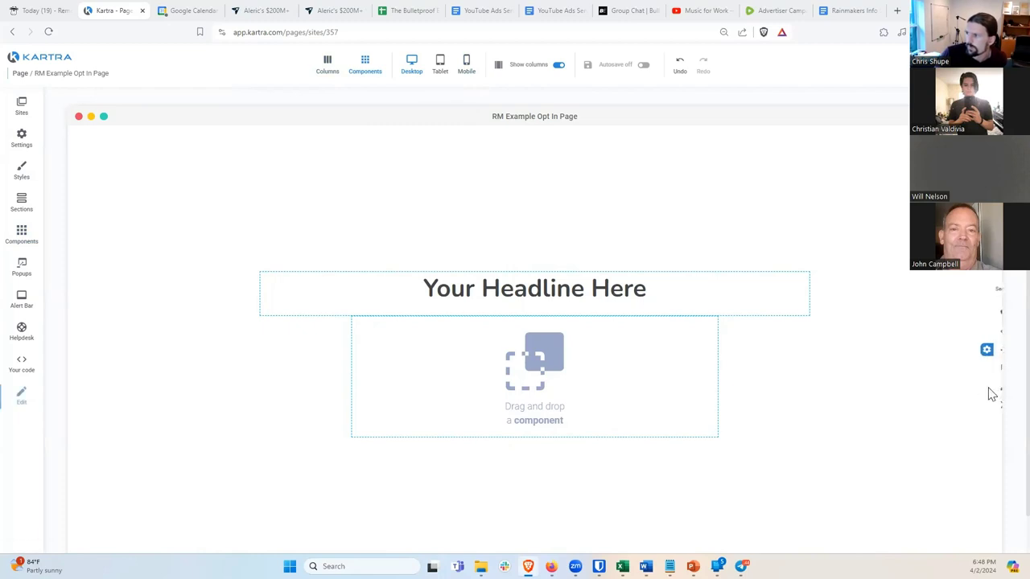
Reduce the headline section's top padding to 25px and review its background, delay and hide options
left_click(517, 236)
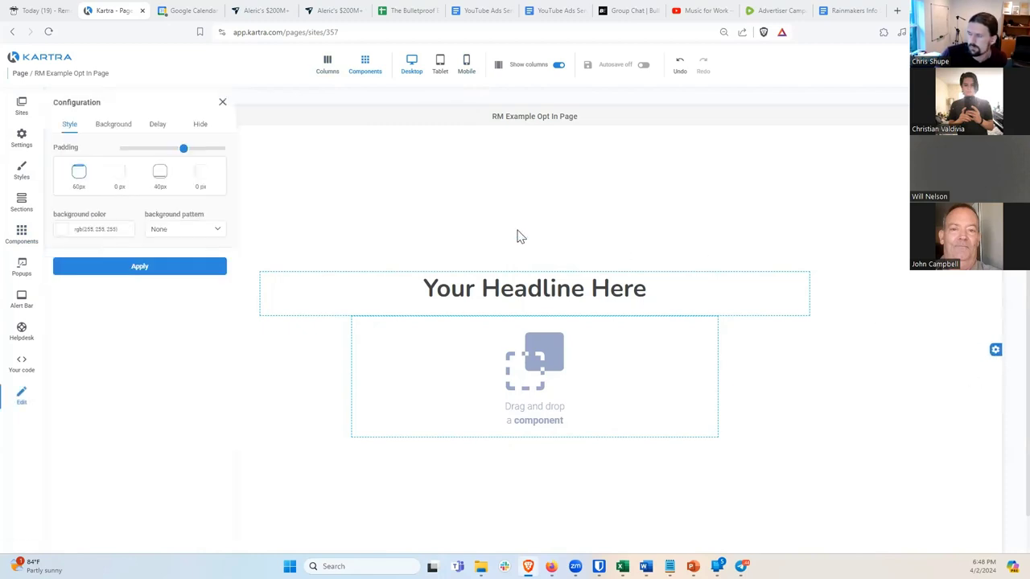
left_click_drag(185, 149, 148, 149)
left_click(155, 267)
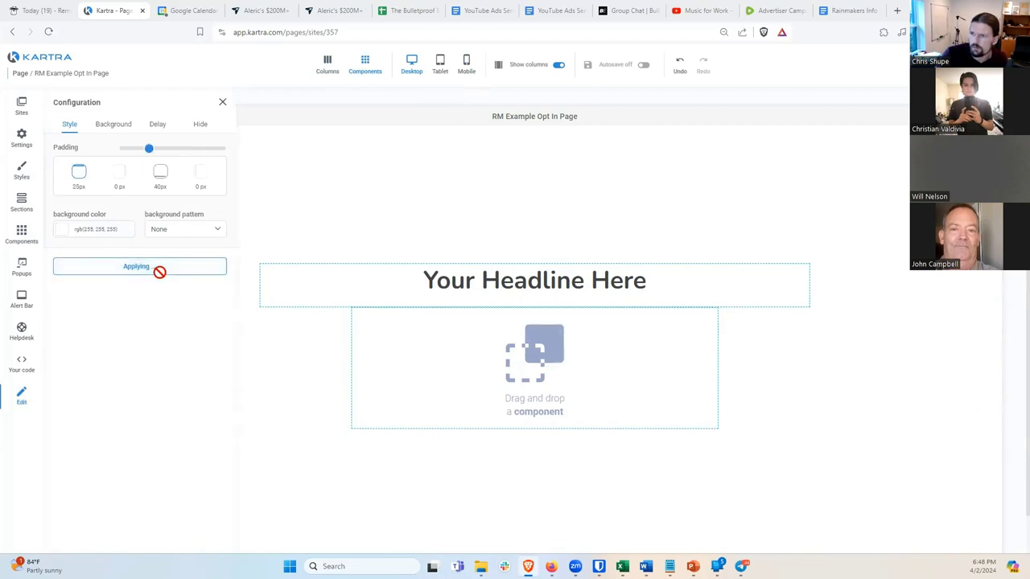
left_click(117, 129)
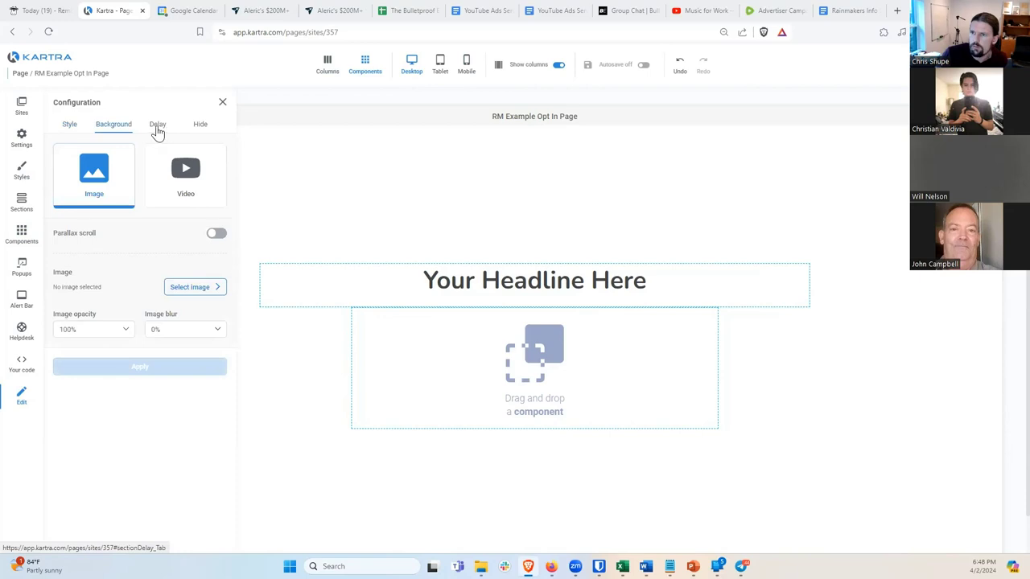
left_click(156, 129)
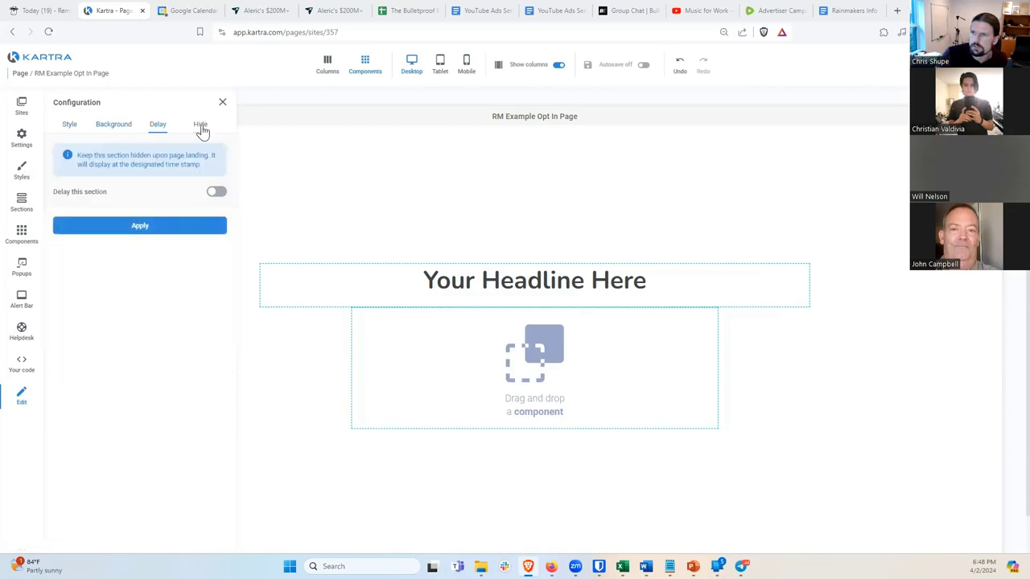
left_click(202, 129)
left_click(68, 128)
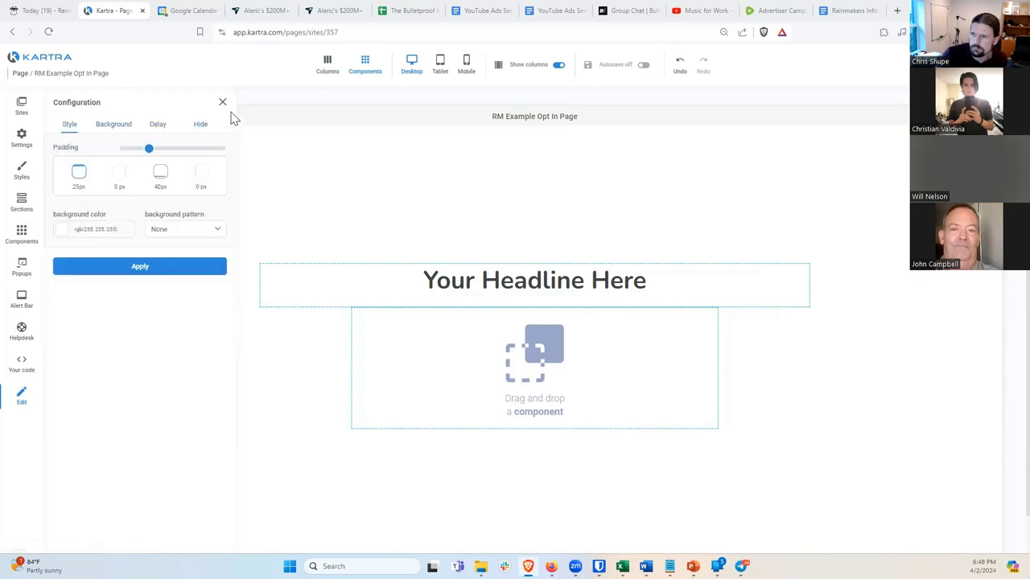
left_click(222, 102)
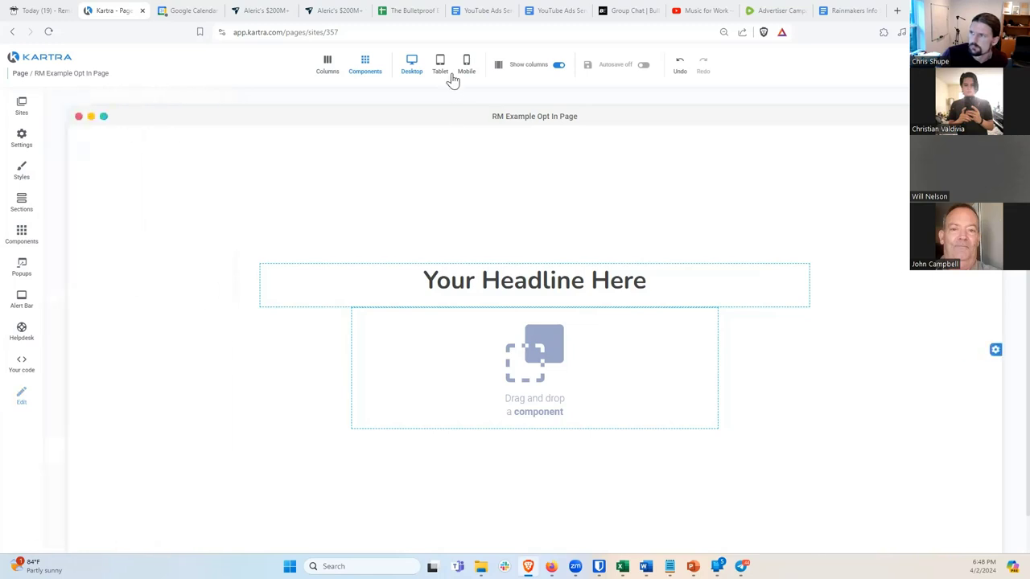
In Columns mode, review the headline row's style, image and effects settings, then return to Components mode
left_click(330, 68)
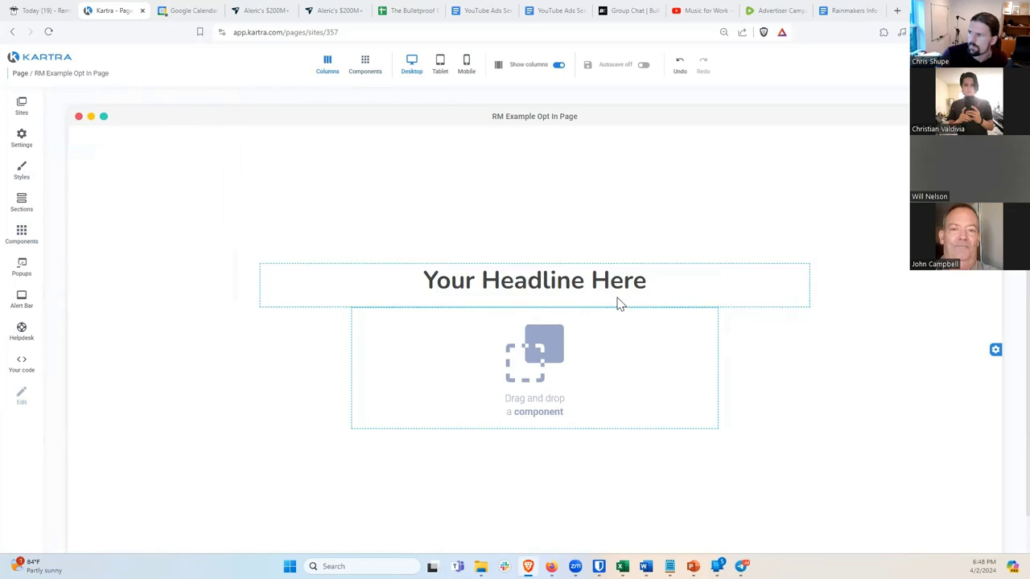
left_click(646, 281)
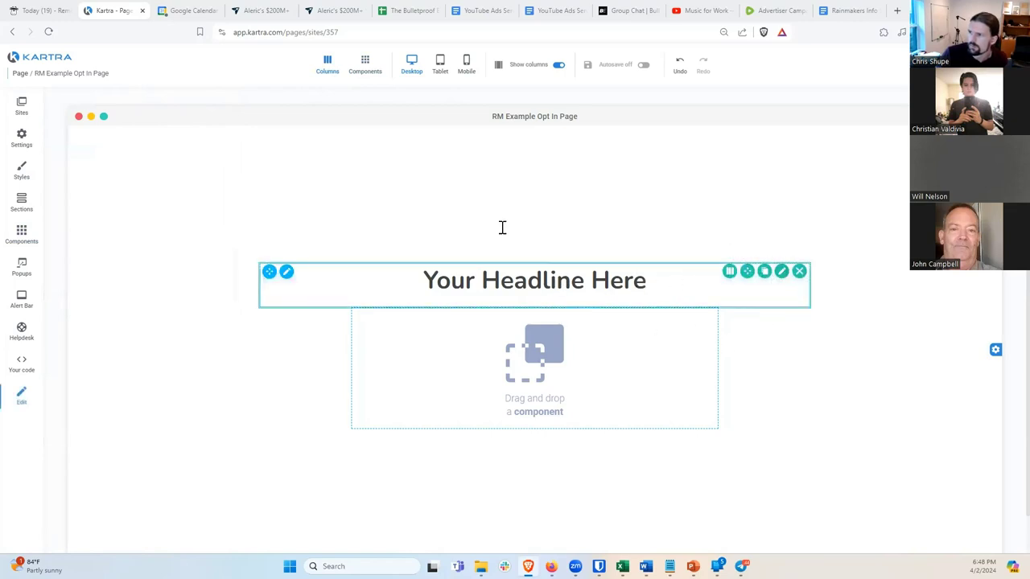
left_click(491, 221)
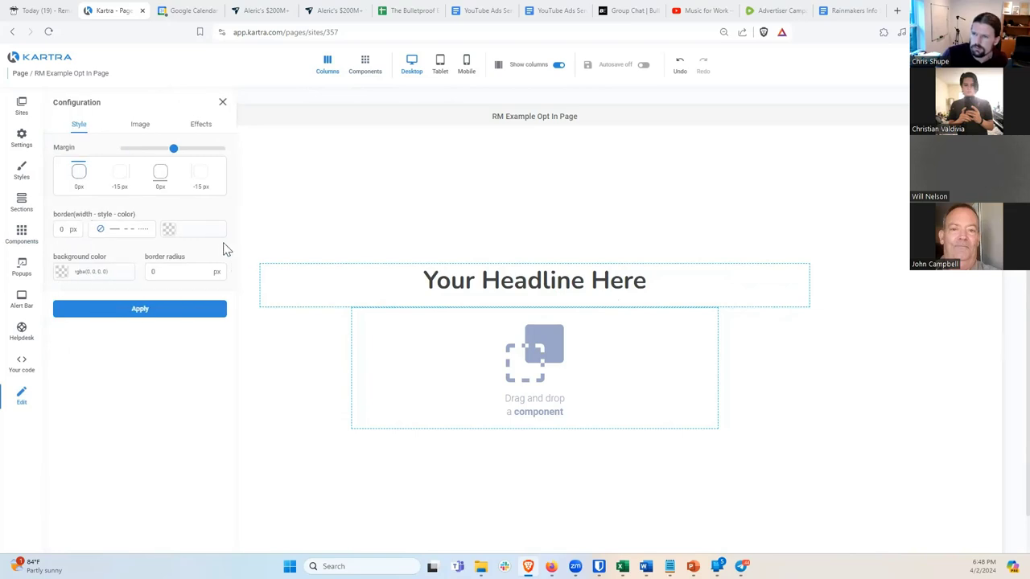
left_click(139, 125)
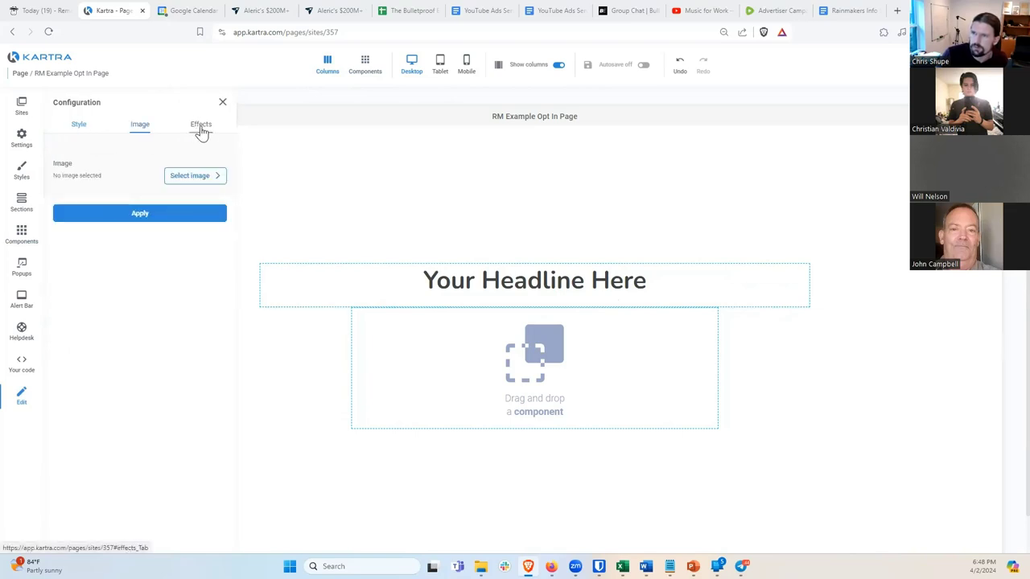
left_click(200, 127)
left_click(80, 128)
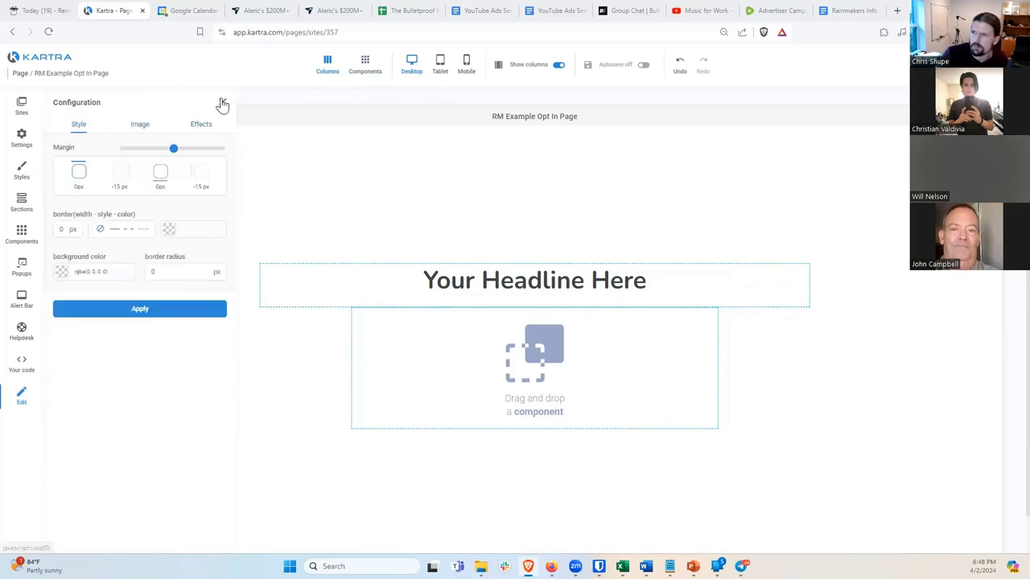
left_click(330, 179)
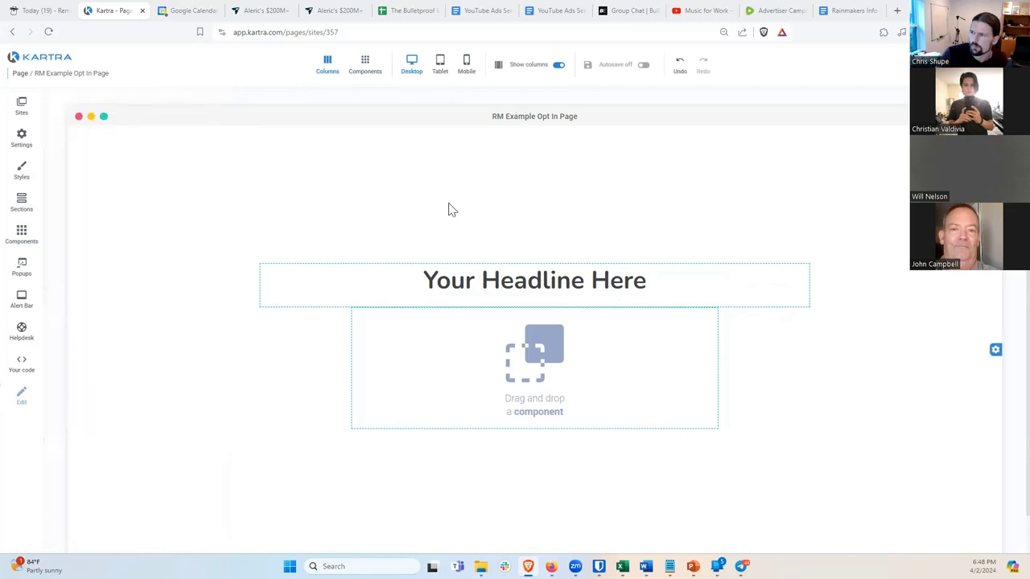
left_click(365, 65)
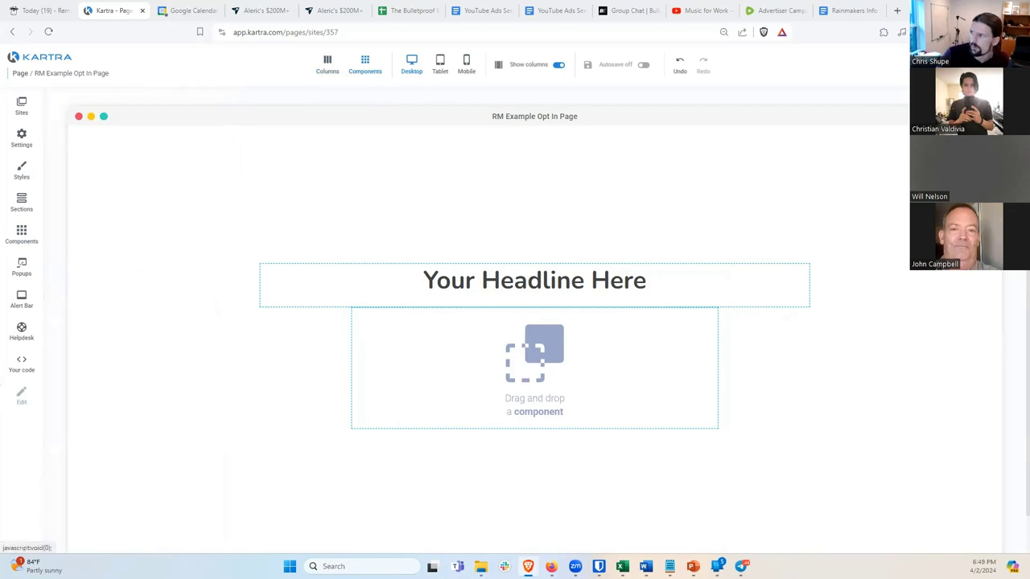
Publish the opt-in page, close the publish confirmation, and go to the Forms list
left_click(973, 65)
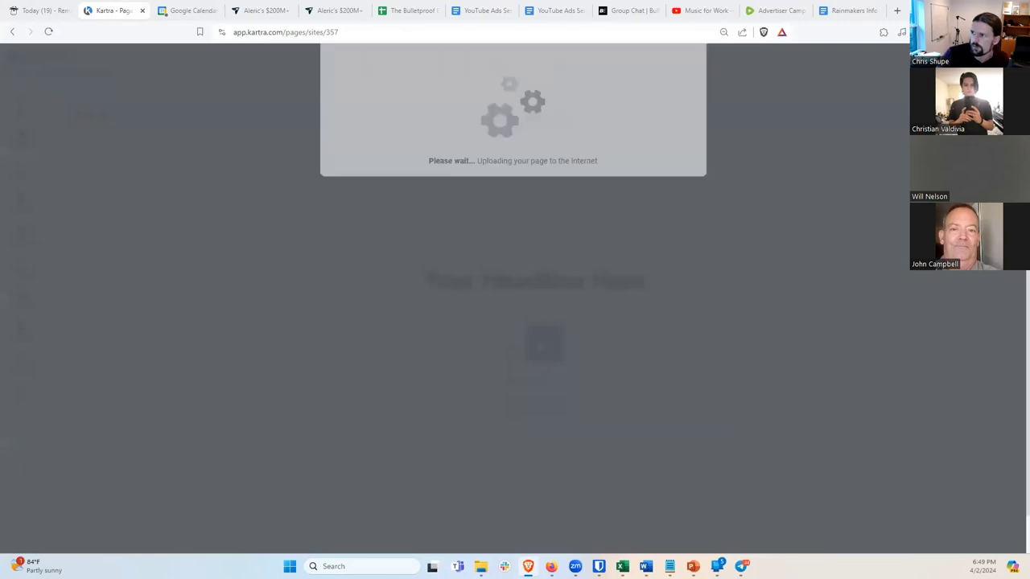
left_click(681, 82)
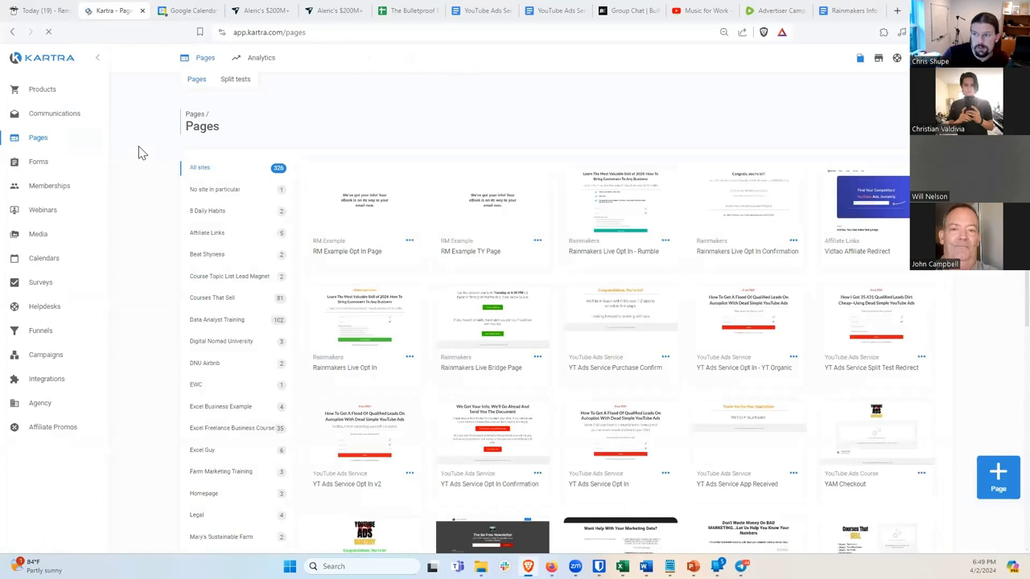
left_click(38, 162)
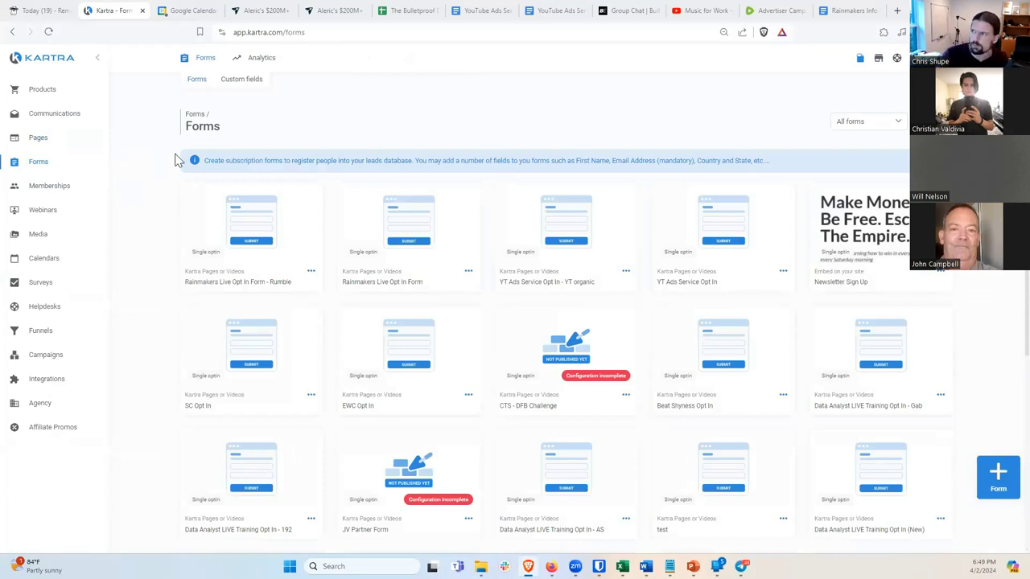
Create a new opt-in form named 'RM Example Form' and keep its First name and Email fields
left_click(998, 481)
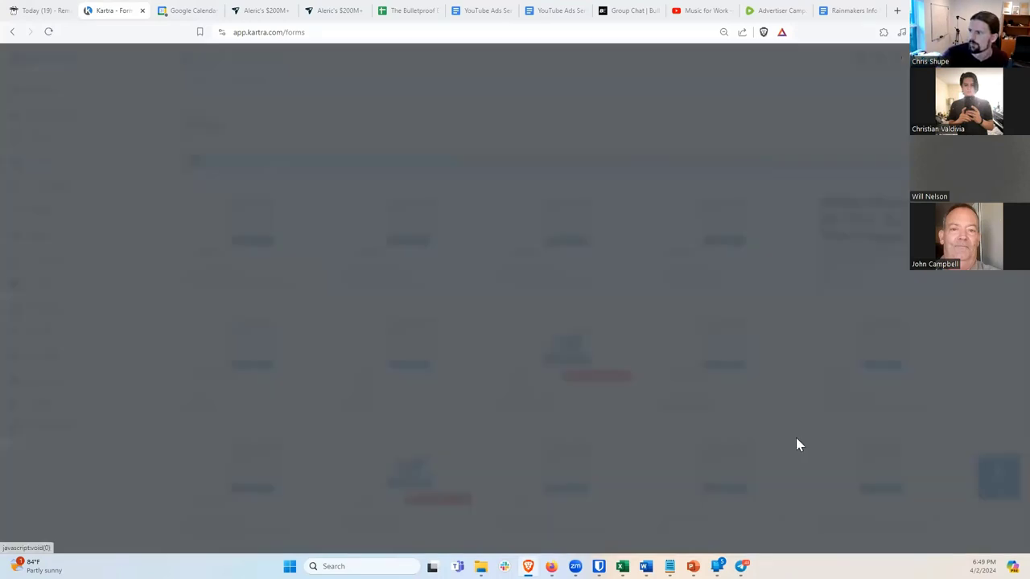
type("RM Example Form")
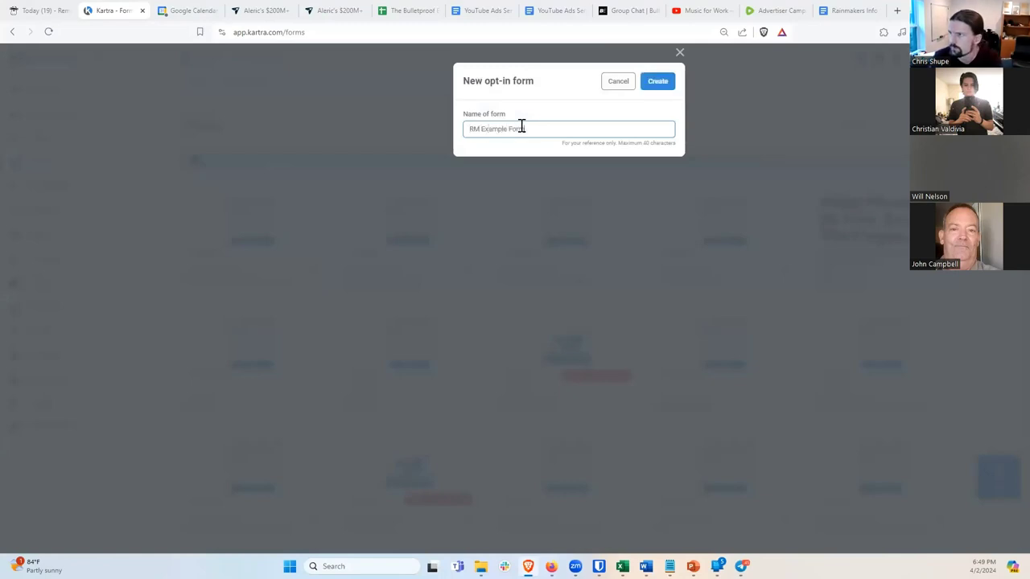
left_click(656, 84)
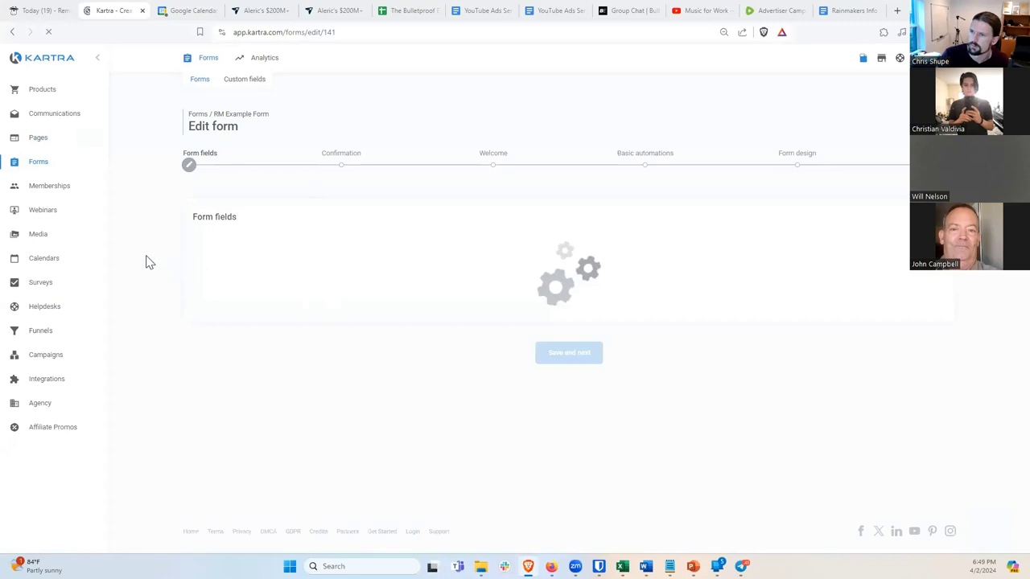
right_click(329, 291)
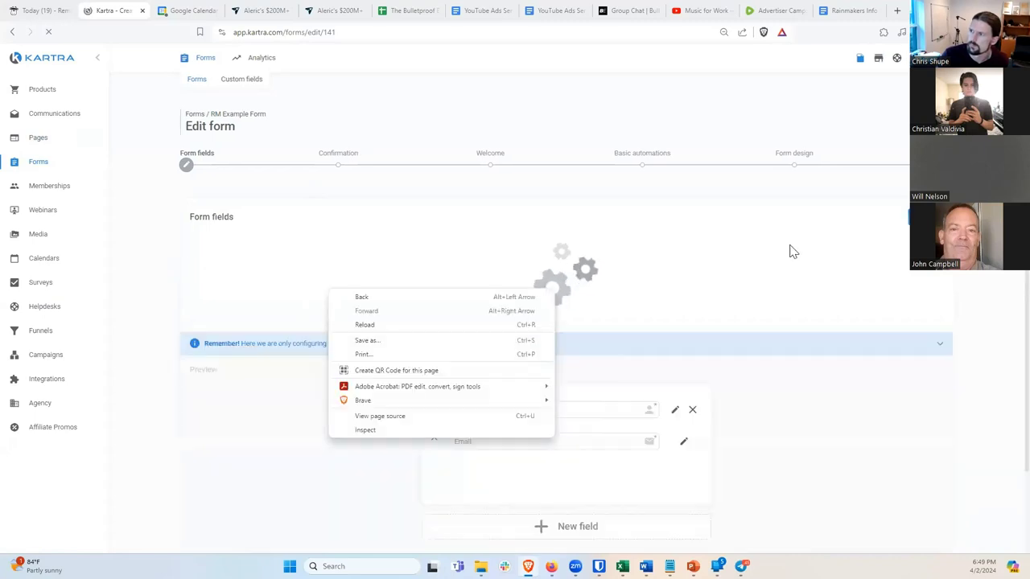
left_click(708, 238)
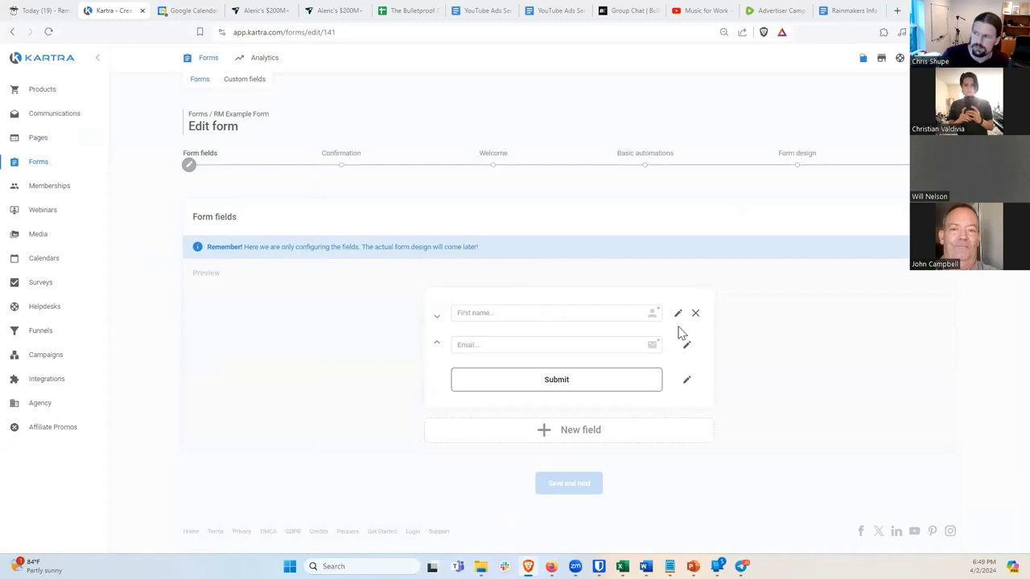
left_click(436, 342)
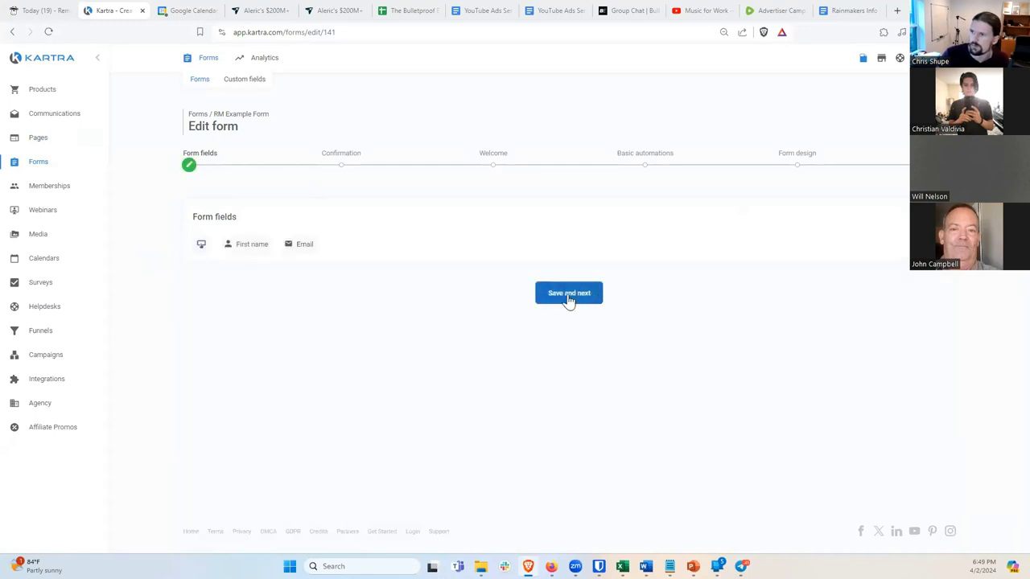
Save the form fields and make RM Example Form single opt-in
left_click(569, 294)
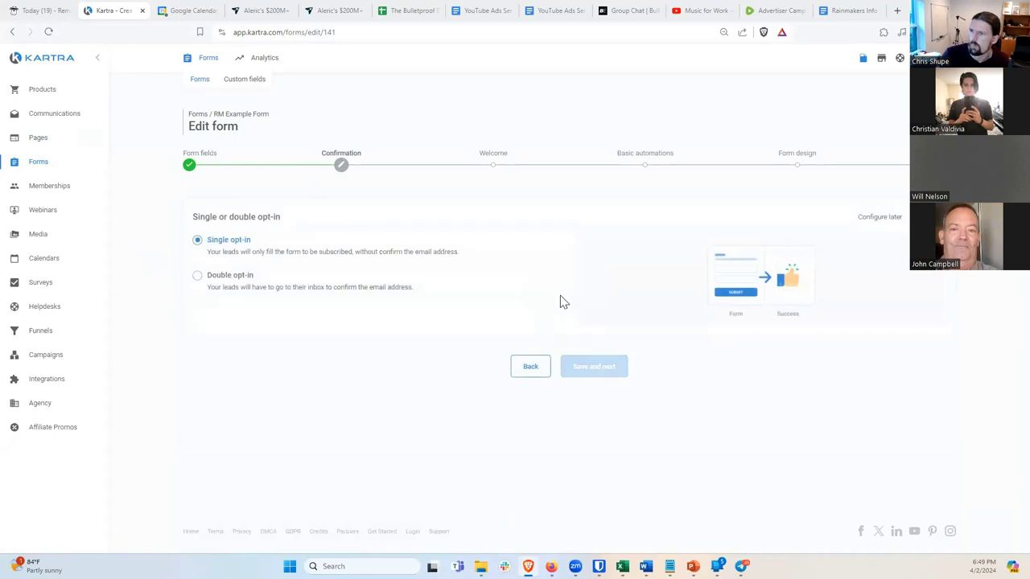
left_click(879, 216)
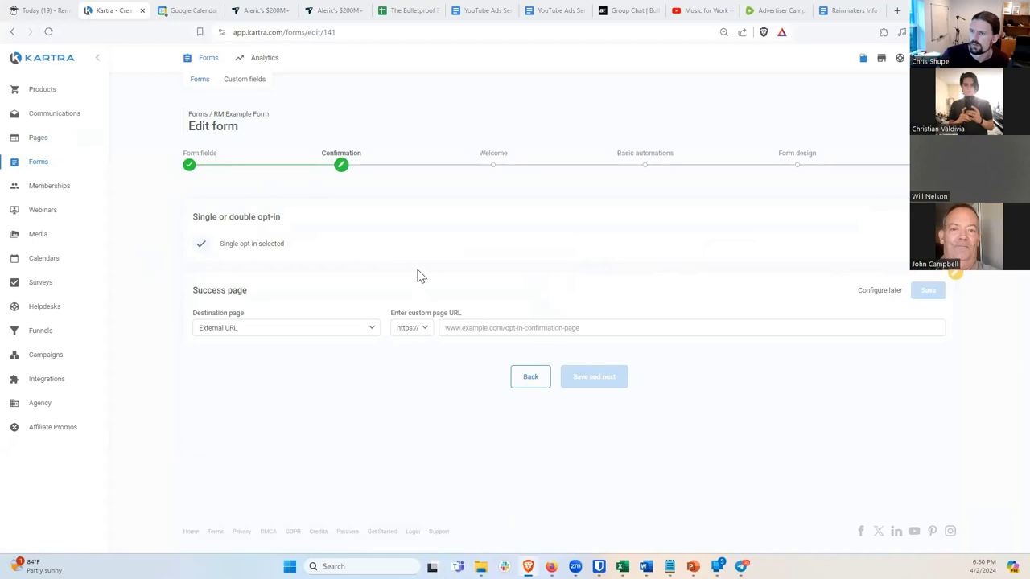
left_click(301, 332)
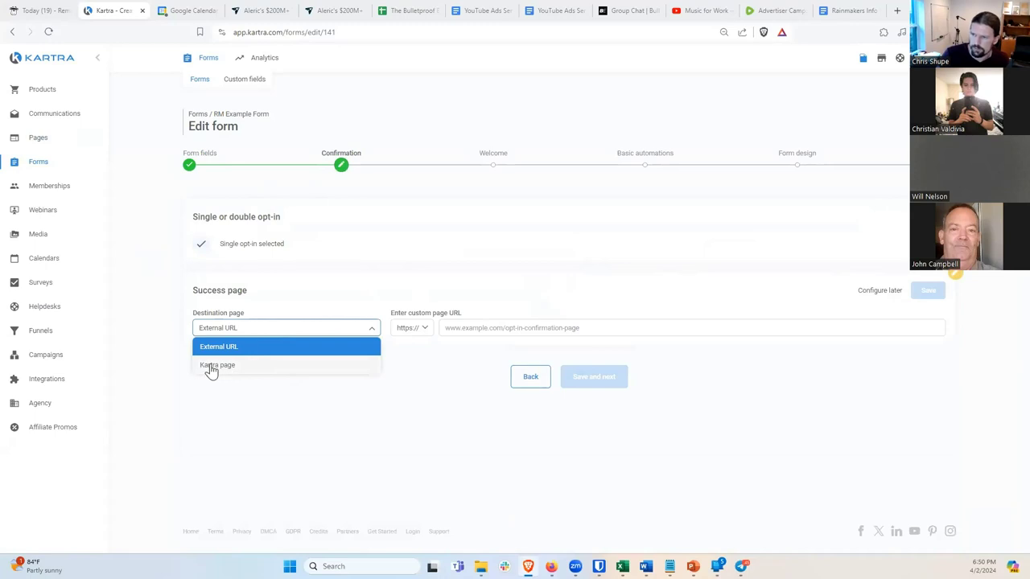
left_click(278, 333)
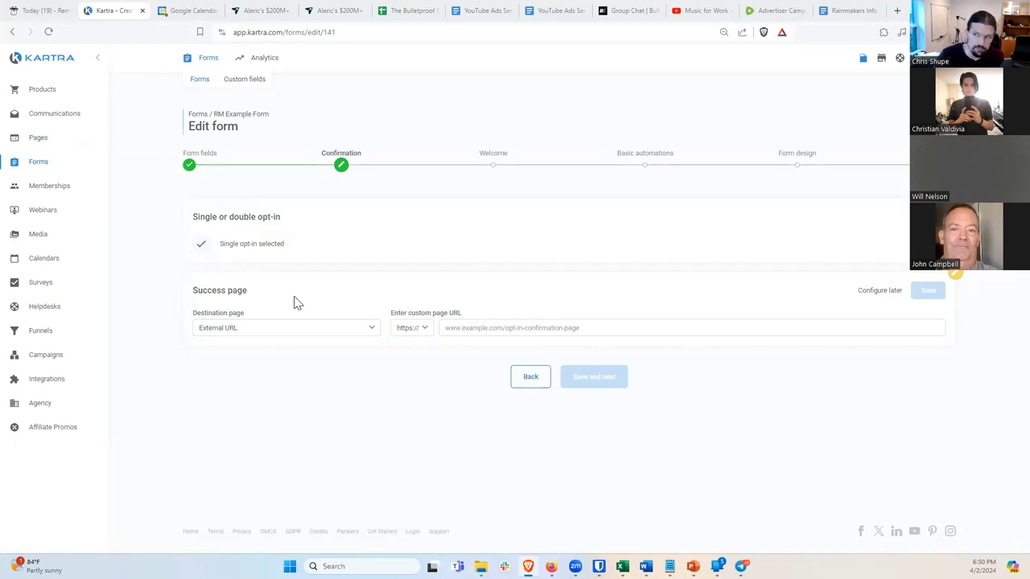
Set the success destination to Kartra page RM Example TY Page on site RM Example, and save
left_click(272, 332)
left_click(213, 363)
left_click(453, 335)
scroll(514, 286, "down", 3)
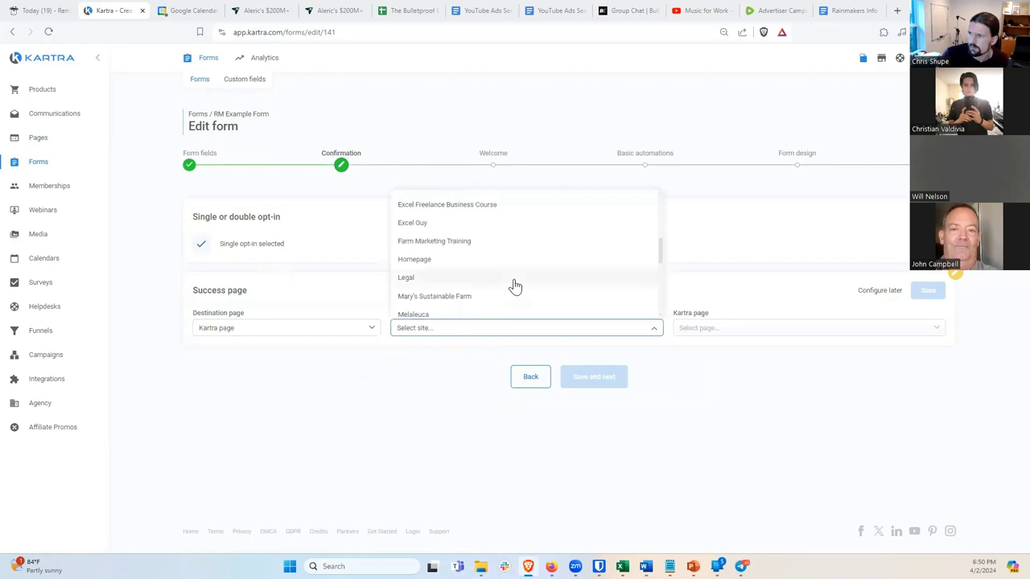
scroll(515, 286, "down", 3)
right_click(515, 283)
scroll(450, 273, "down", 2)
left_click(429, 268)
left_click(724, 327)
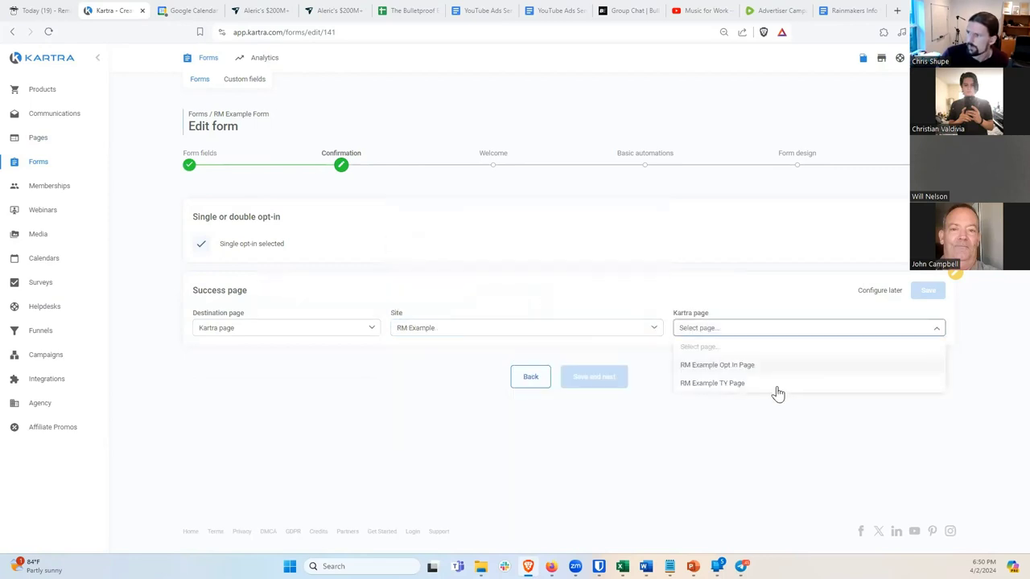
left_click(721, 385)
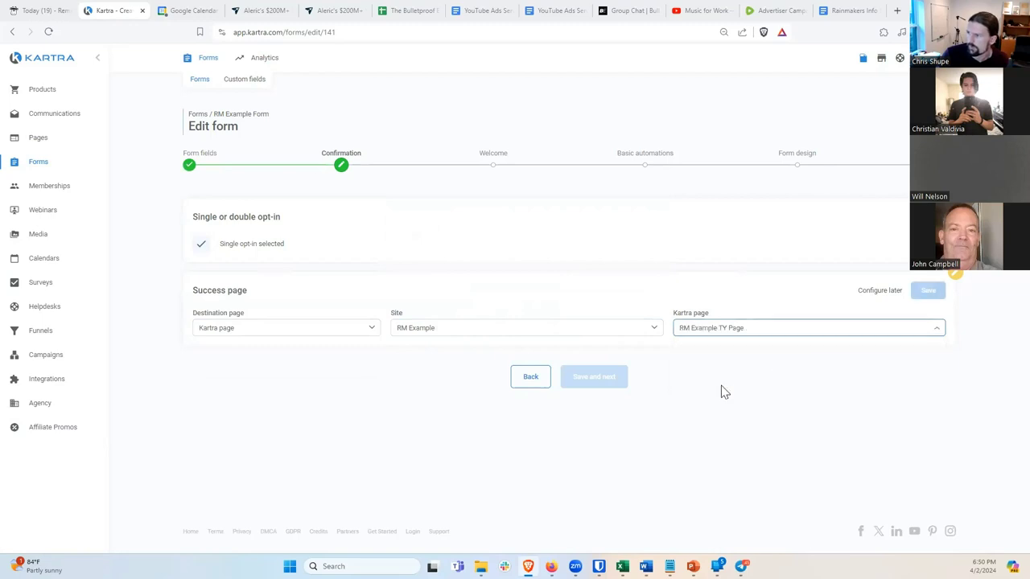
left_click(928, 290)
left_click(612, 370)
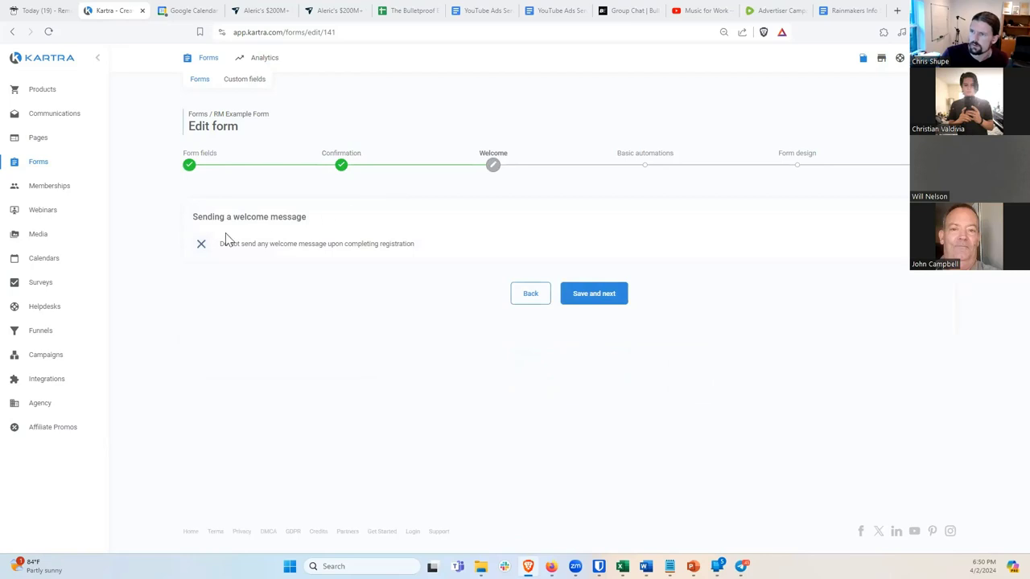
Skip the welcome message and open the Subscribe to lists setting in Basic automations
left_click(592, 296)
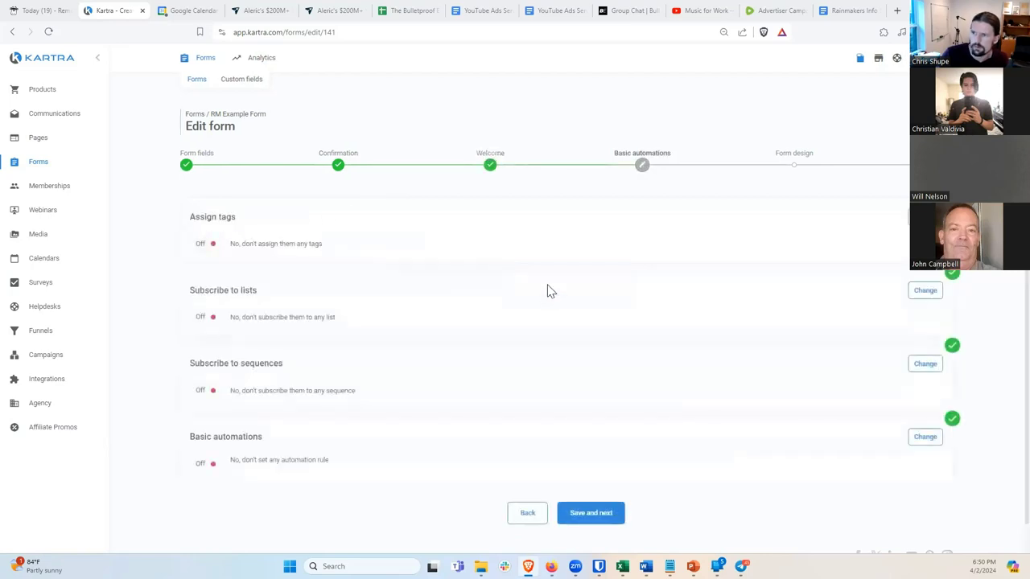
scroll(547, 292, "down", 1)
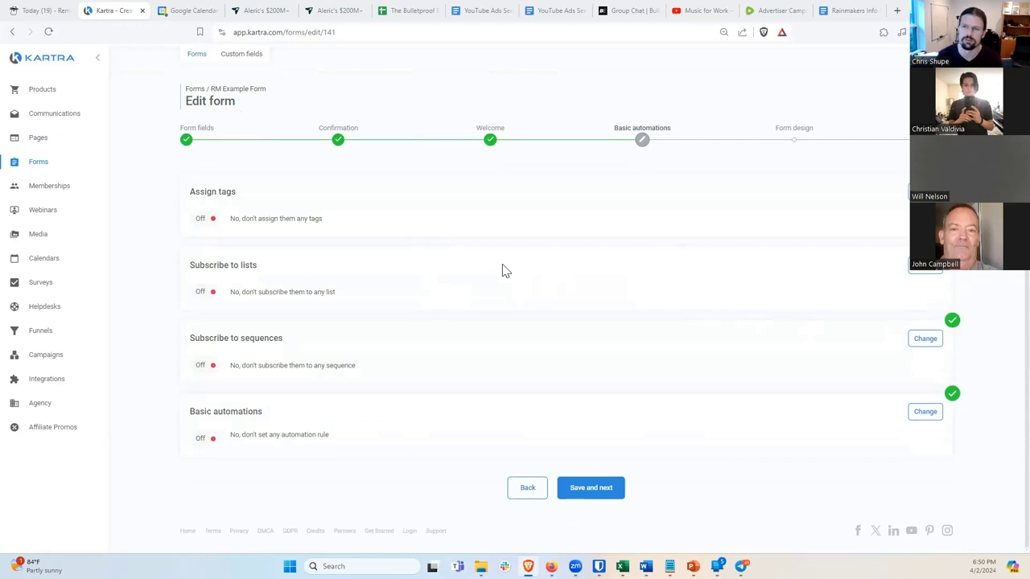
left_click(924, 270)
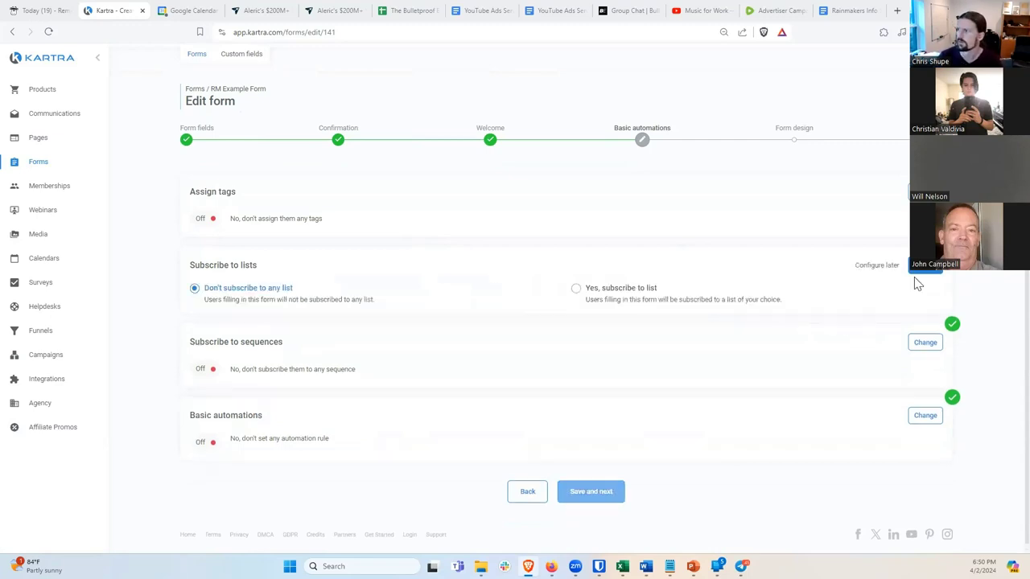
Create a new list named 'RM Example List' with a public description
left_click(583, 298)
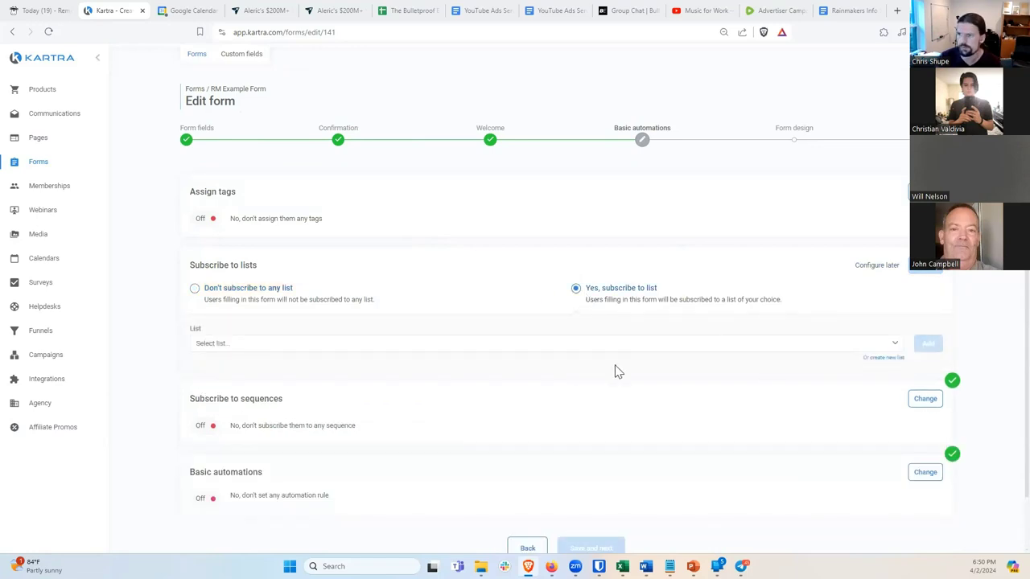
left_click(881, 359)
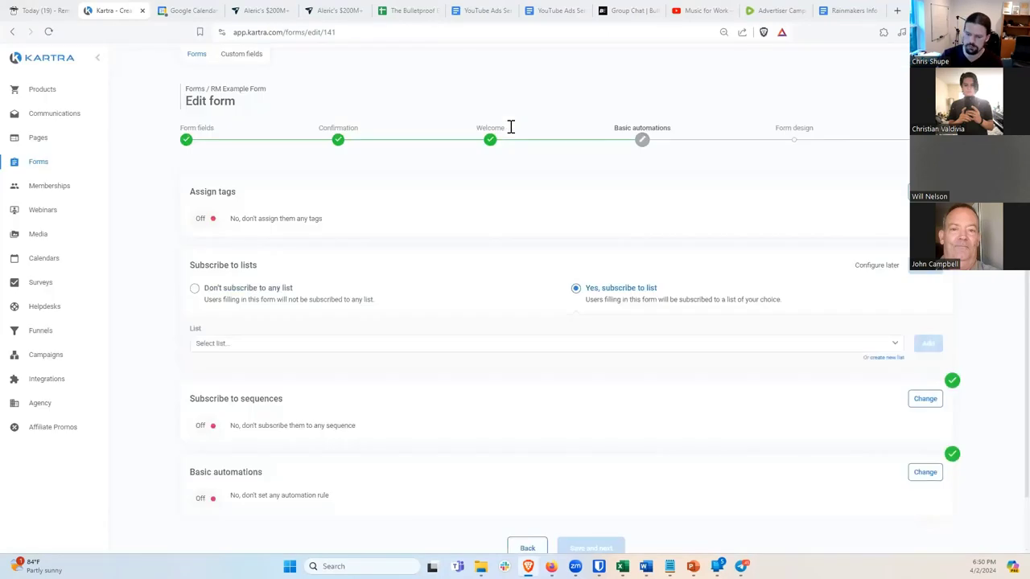
left_click(510, 127)
type("RM Example List")
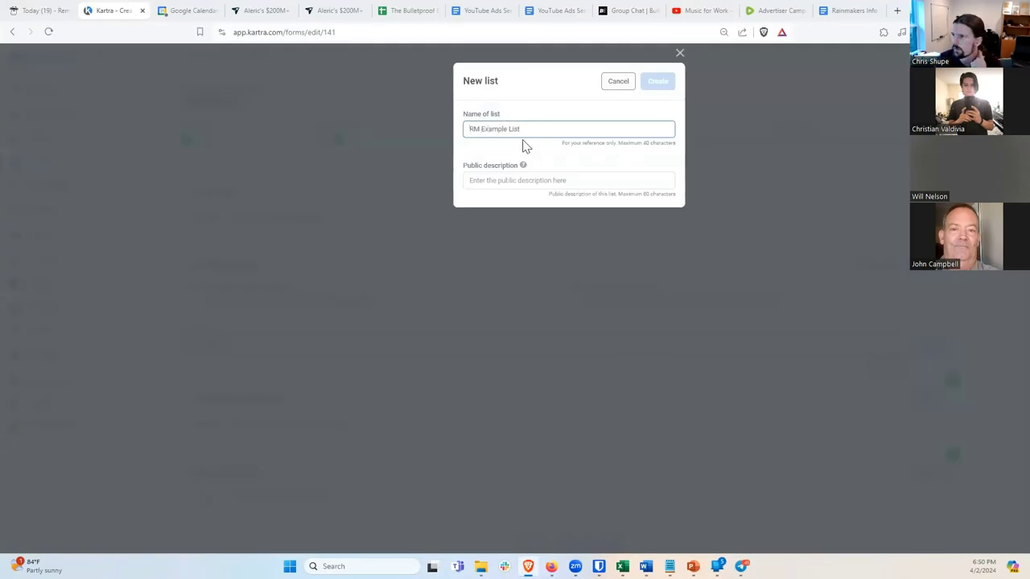
left_click(543, 181)
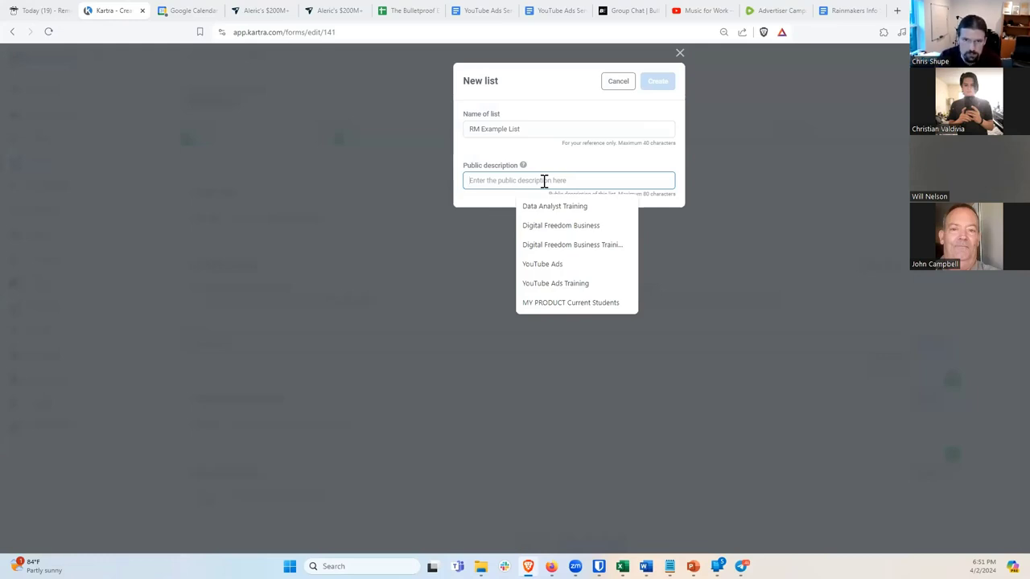
type("Science Communication Skills")
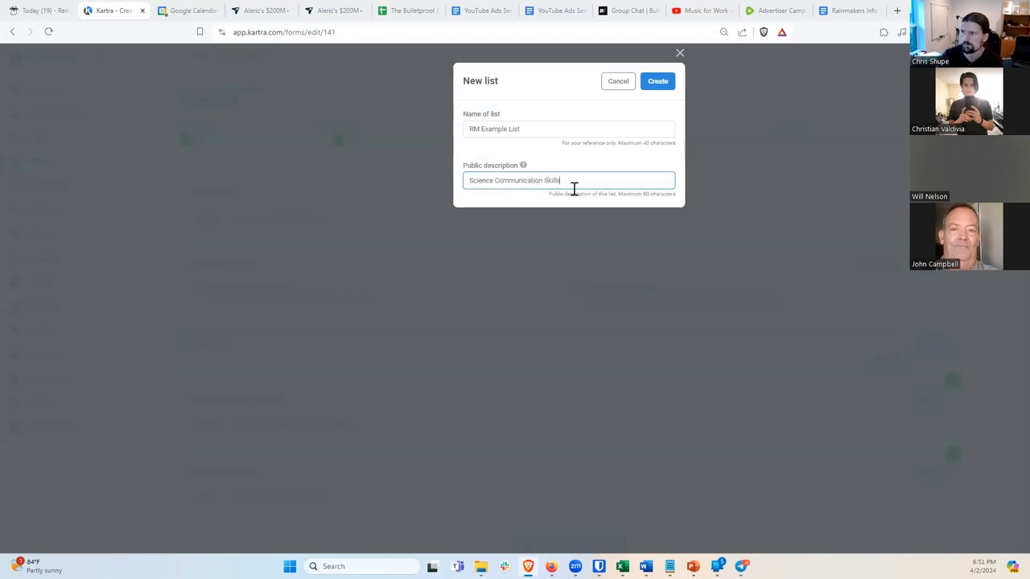
left_click_drag(584, 180, 438, 189)
left_click(576, 180)
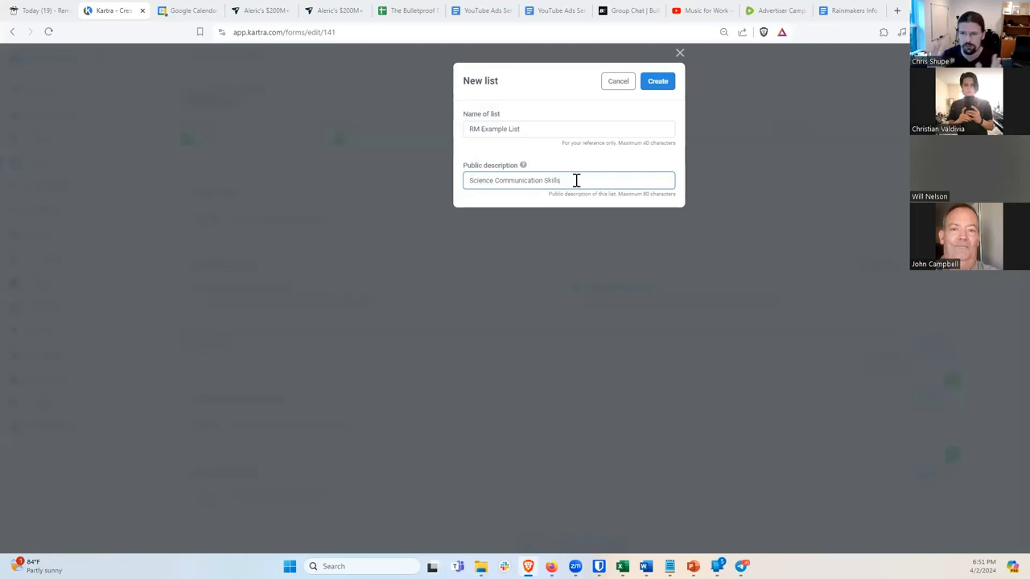
left_click(658, 82)
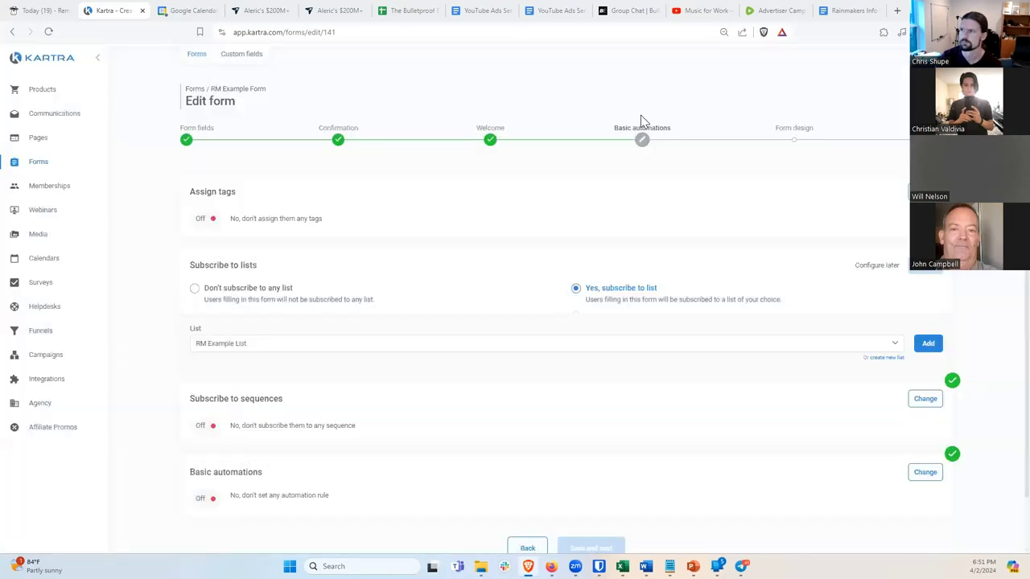
Add RM Example List to the form's subscriptions and confirm the setting
scroll(426, 325, "down", 1)
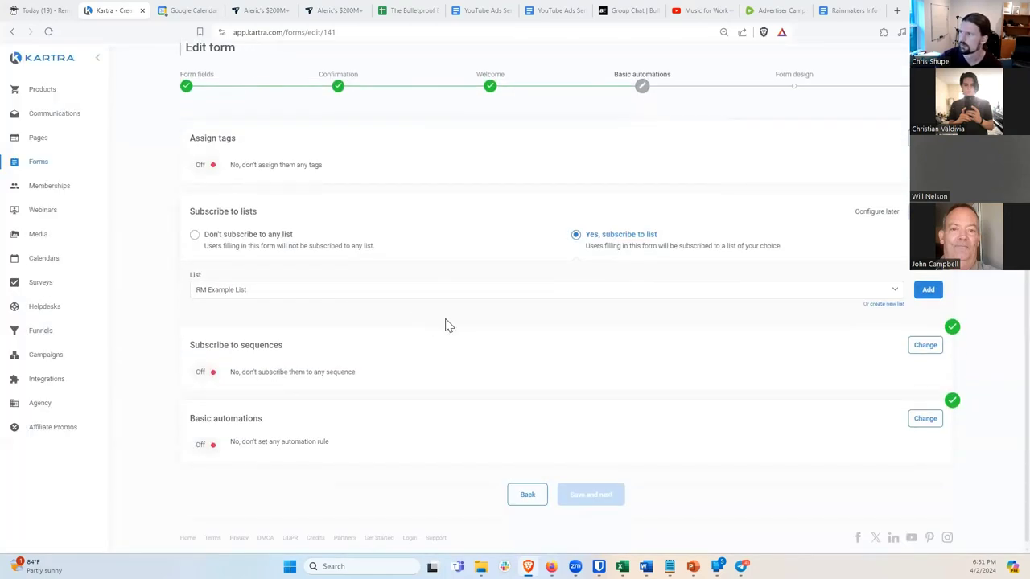
left_click(929, 291)
left_click(925, 211)
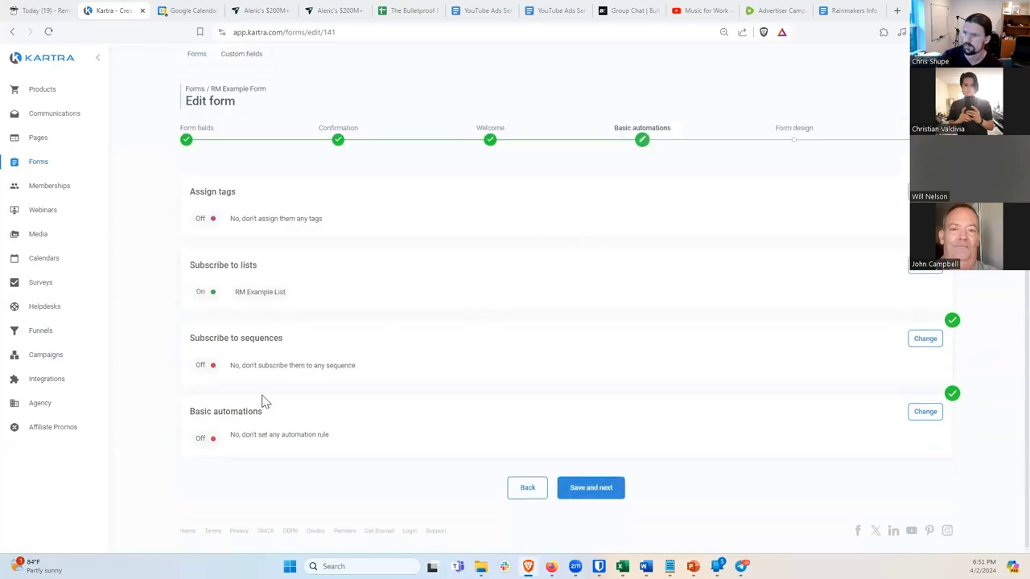
Save the form's automations and design, then open RM Example Opt In Page in the page builder
left_click(605, 490)
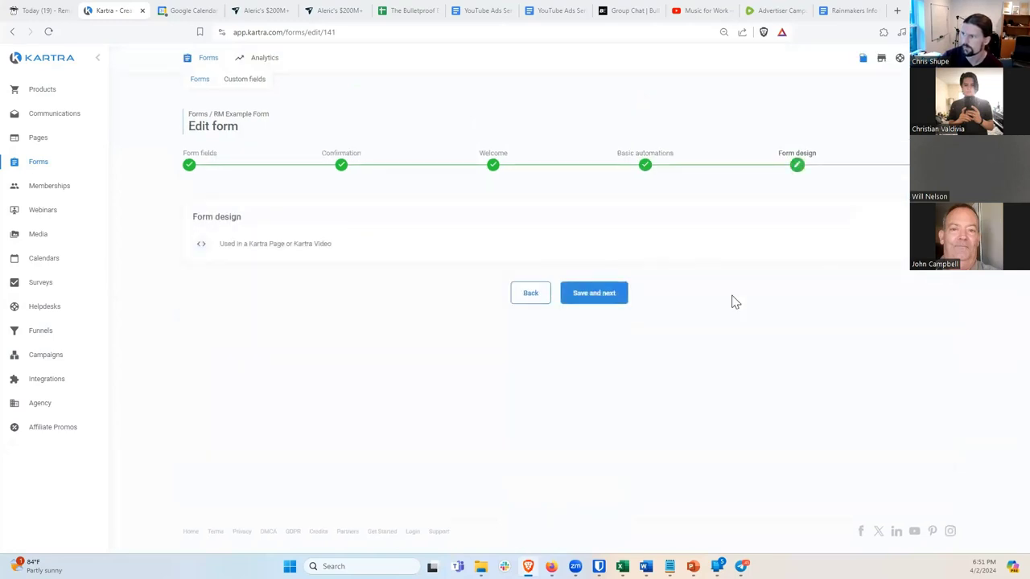
left_click(609, 299)
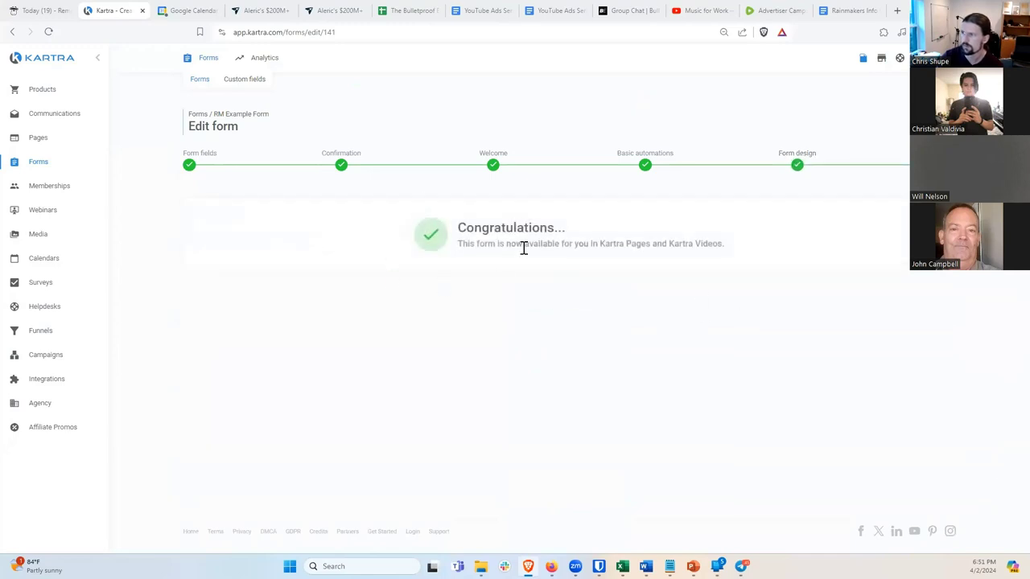
left_click(39, 141)
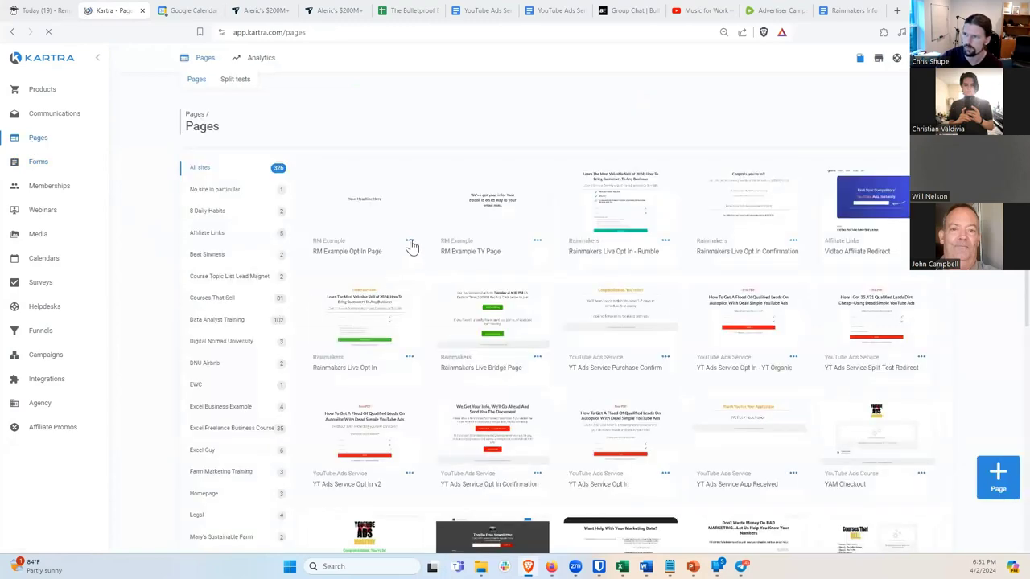
left_click(410, 242)
left_click(448, 259)
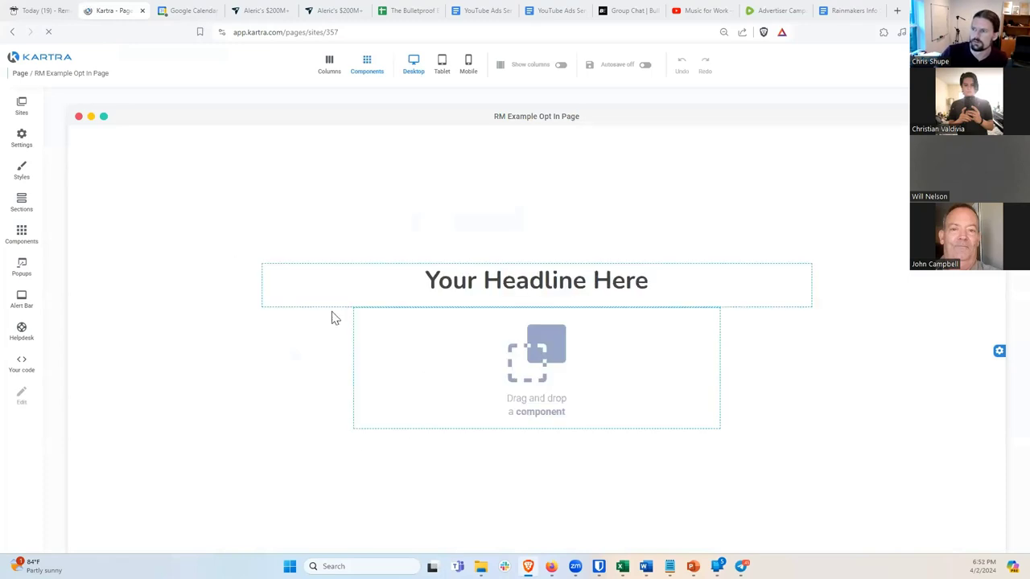
Place a Small Light Fields opt-in block from Components > Opt-in Fields under the headline
left_click(24, 233)
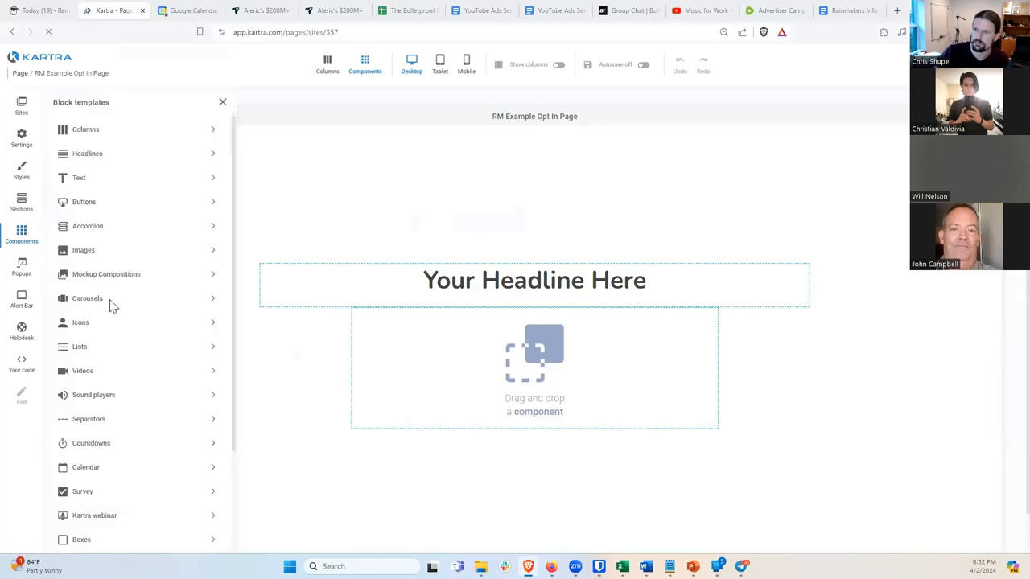
left_click(110, 301)
scroll(110, 305, "down", 1)
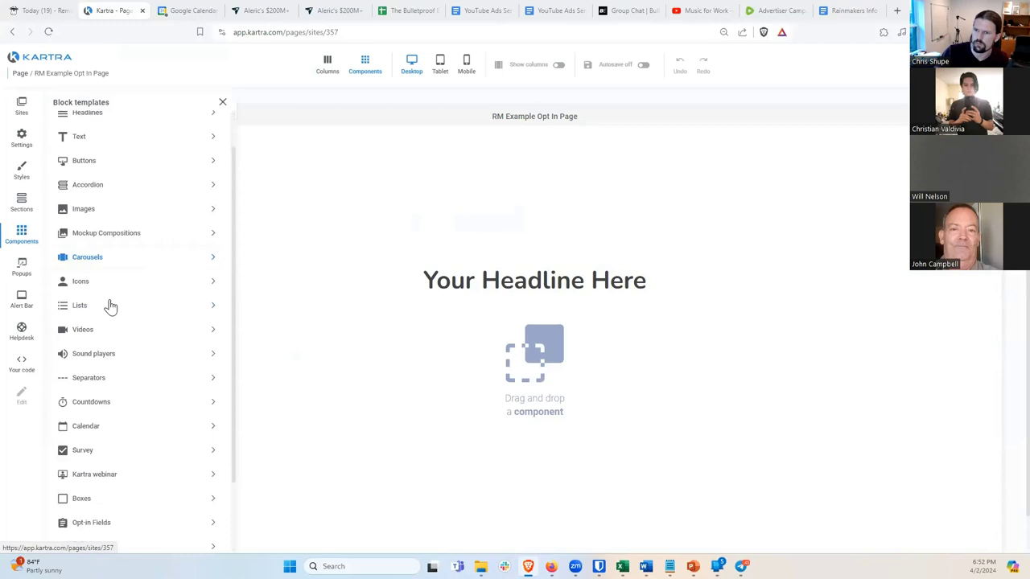
scroll(110, 306, "down", 1)
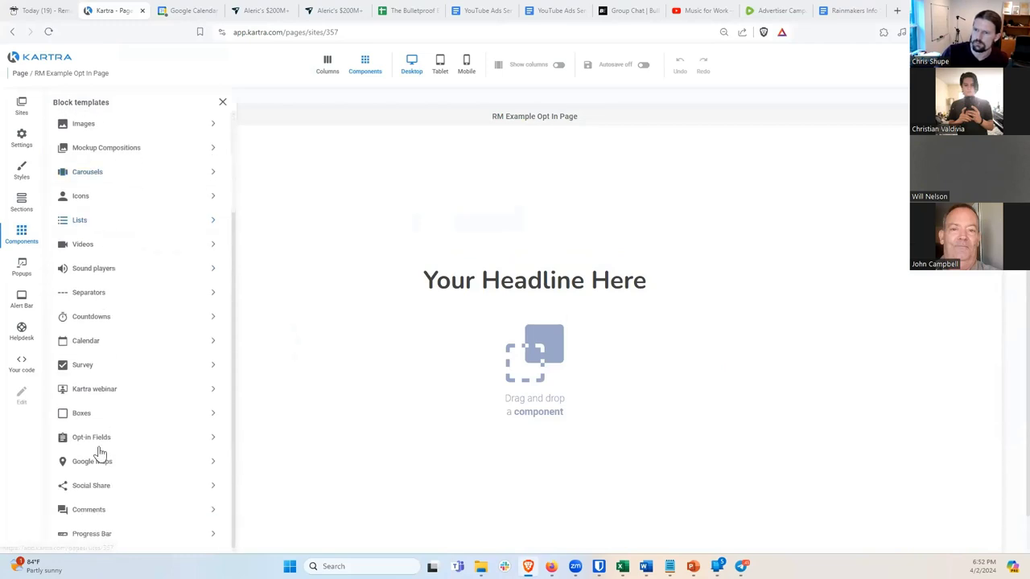
scroll(94, 443, "up", 2)
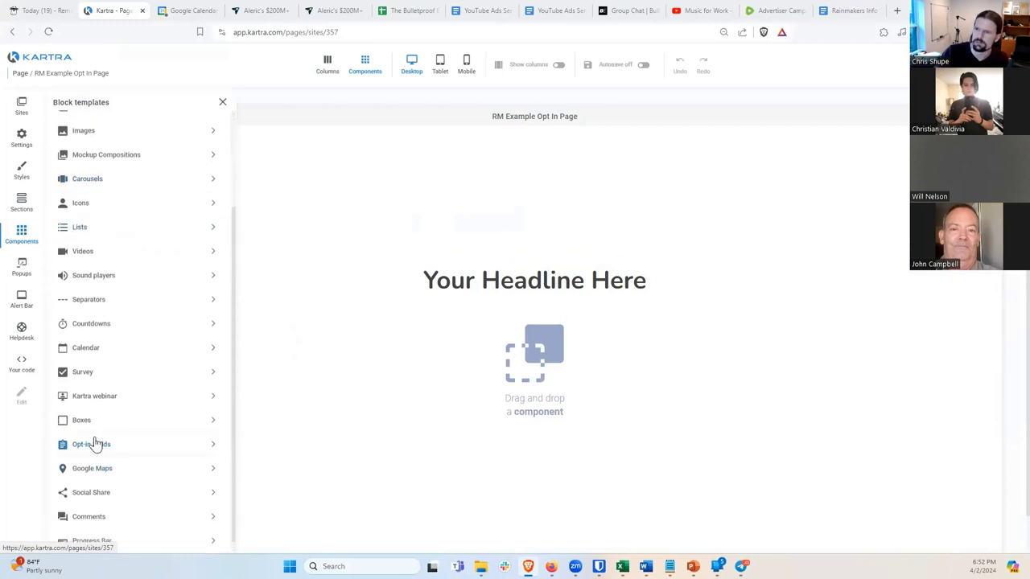
scroll(94, 443, "down", 2)
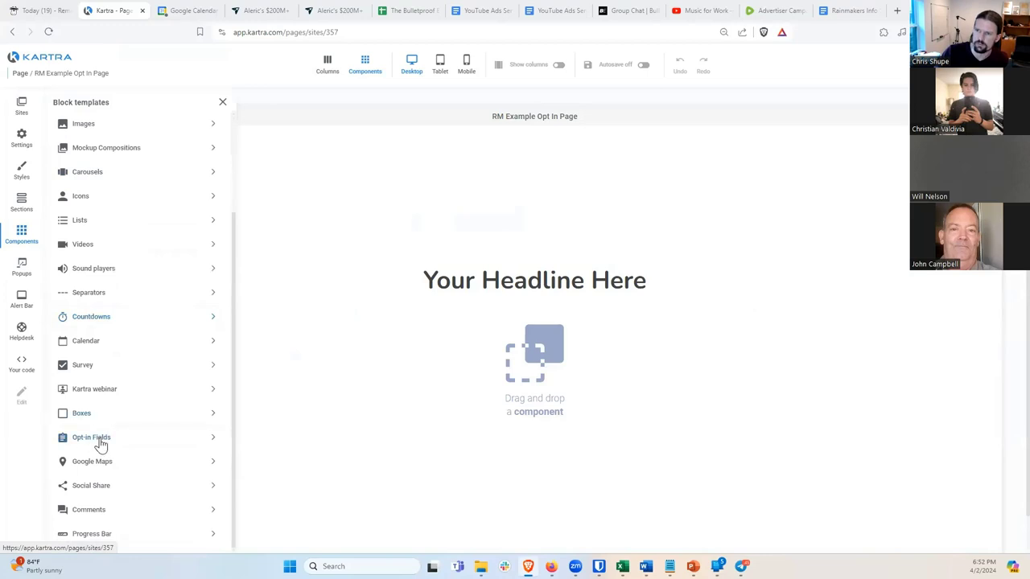
left_click(94, 439)
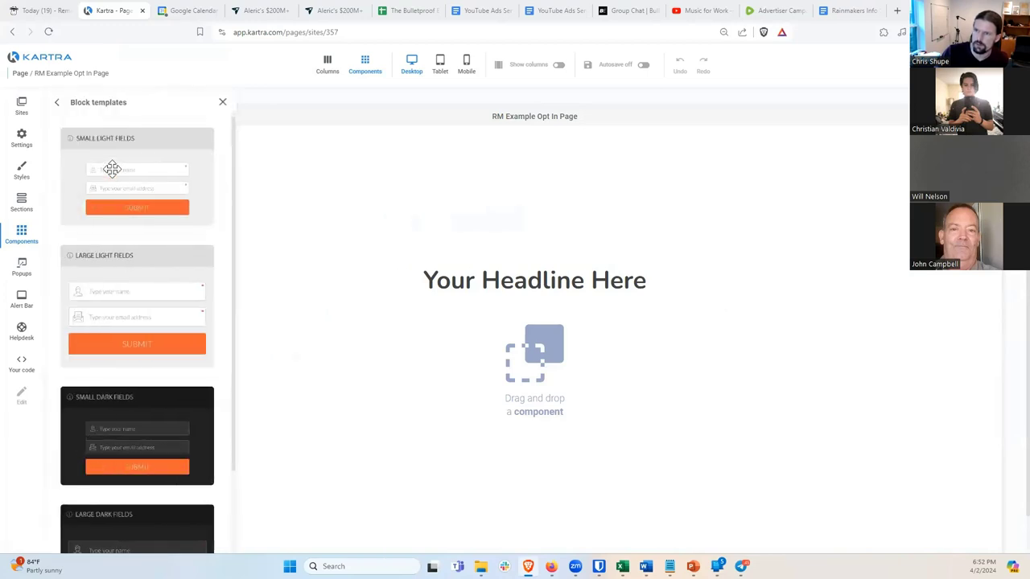
scroll(133, 360, "down", 2)
scroll(137, 358, "up", 2)
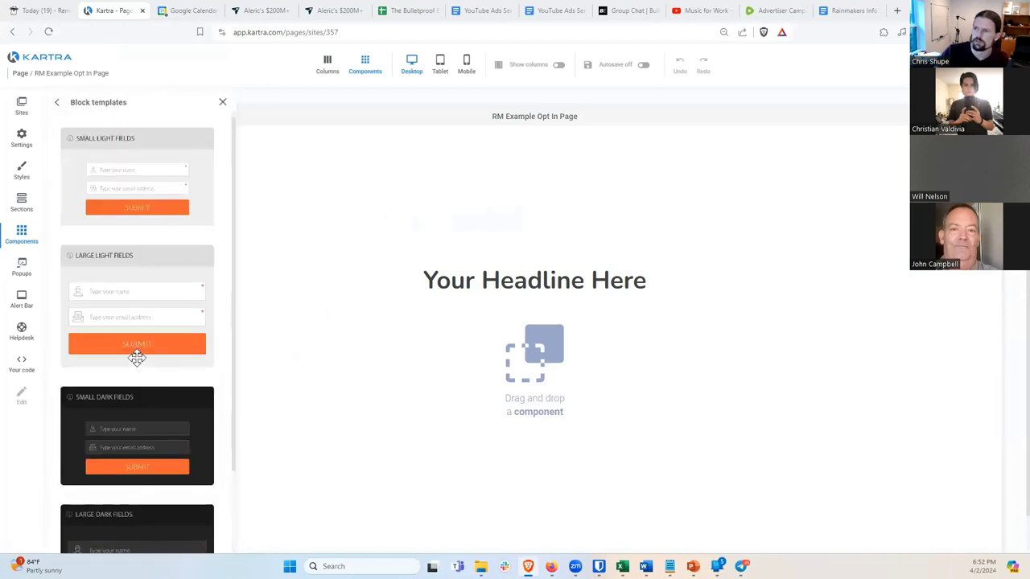
left_click_drag(120, 156, 535, 388)
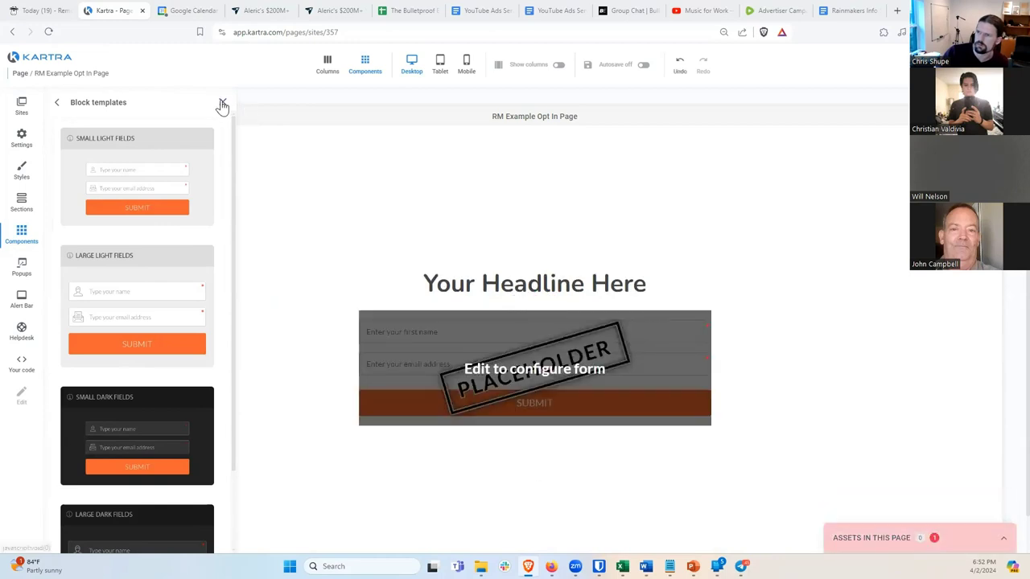
left_click(223, 104)
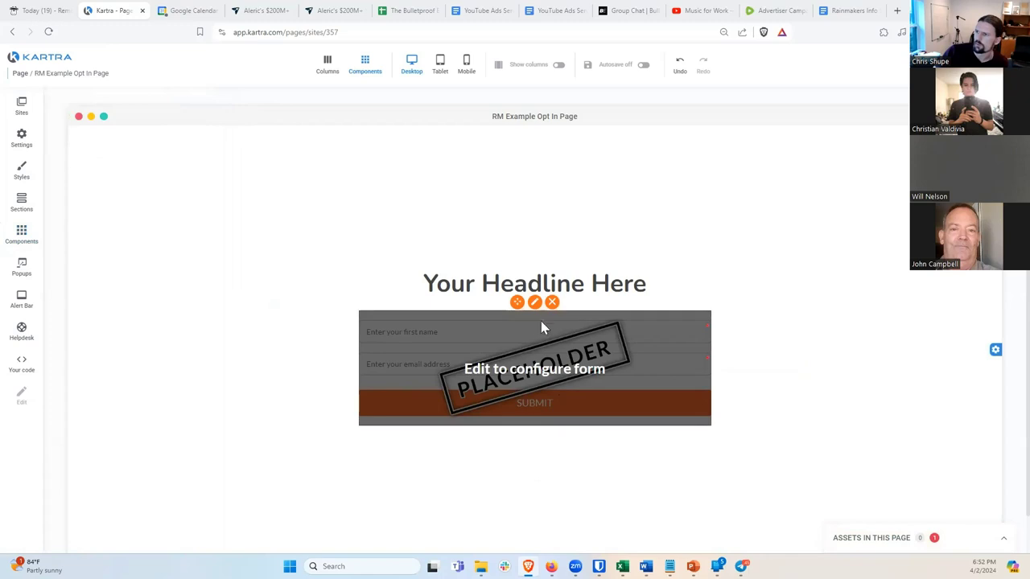
Link the opt-in block to RM Example Form and apply it
left_click(534, 302)
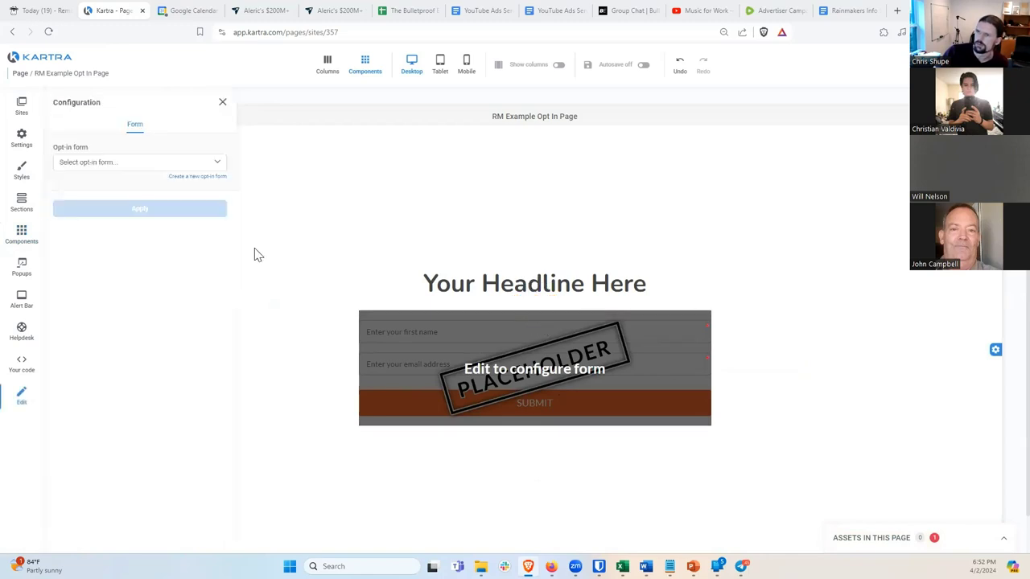
left_click(142, 164)
scroll(159, 233, "down", 5)
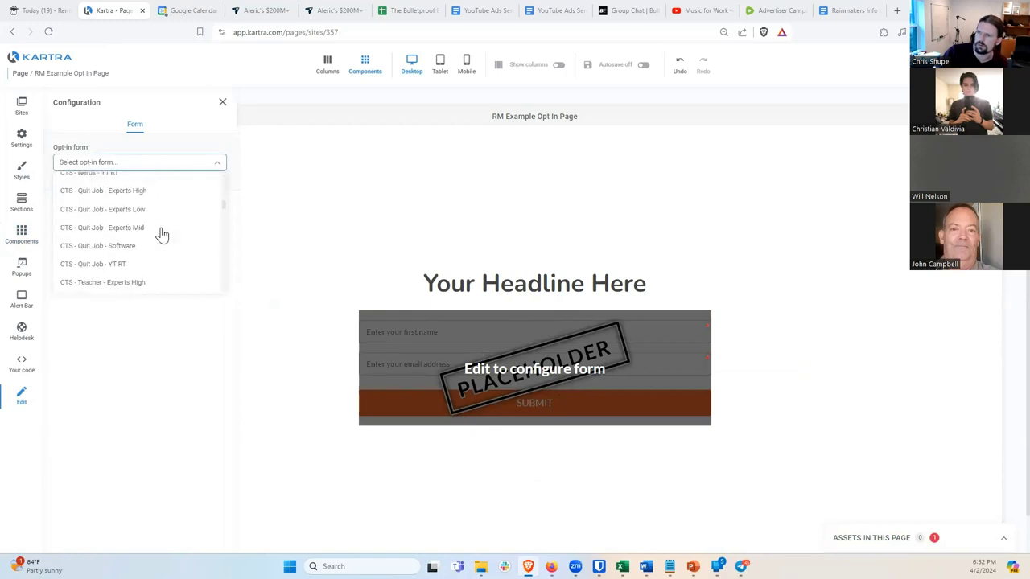
scroll(161, 233, "down", 10)
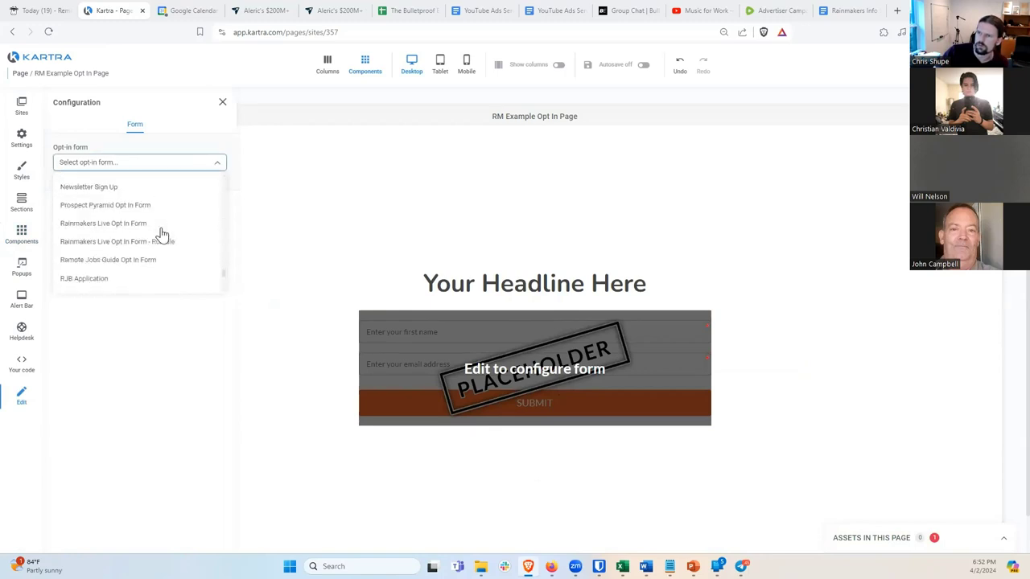
scroll(161, 233, "down", 2)
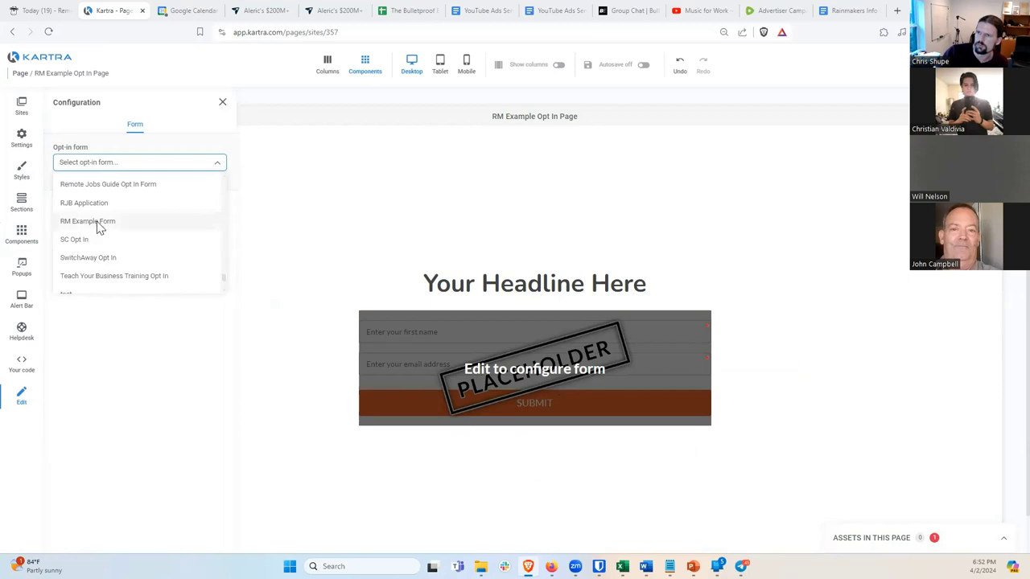
left_click(96, 222)
left_click(156, 210)
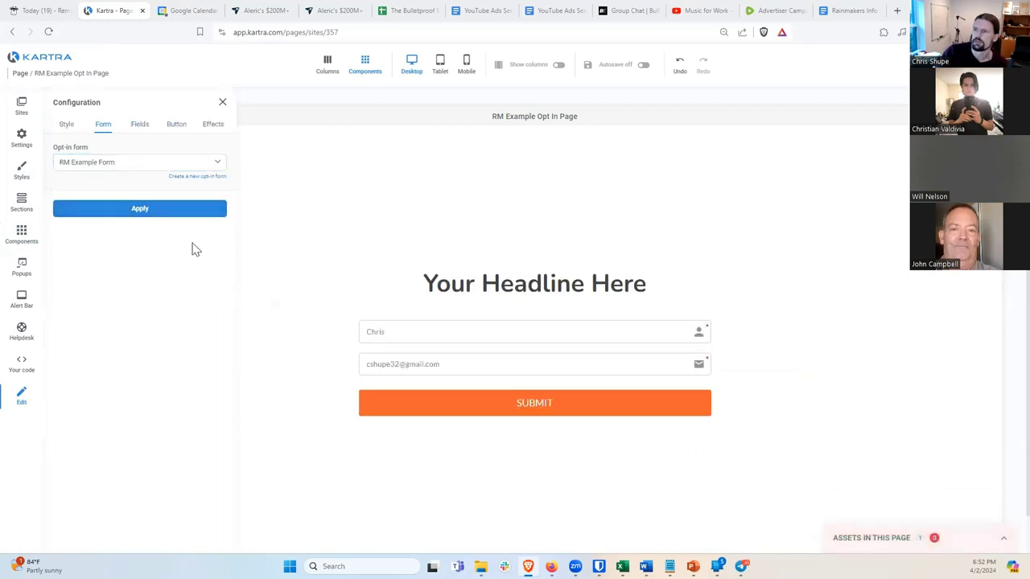
Increase the form block's top margin to 25px
left_click(66, 124)
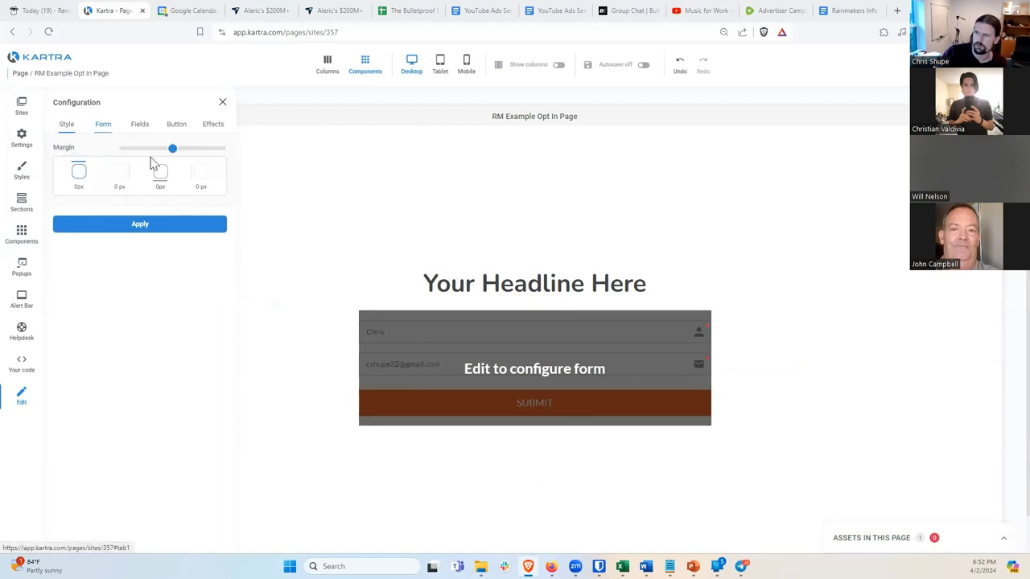
left_click_drag(173, 148, 186, 148)
left_click(152, 225)
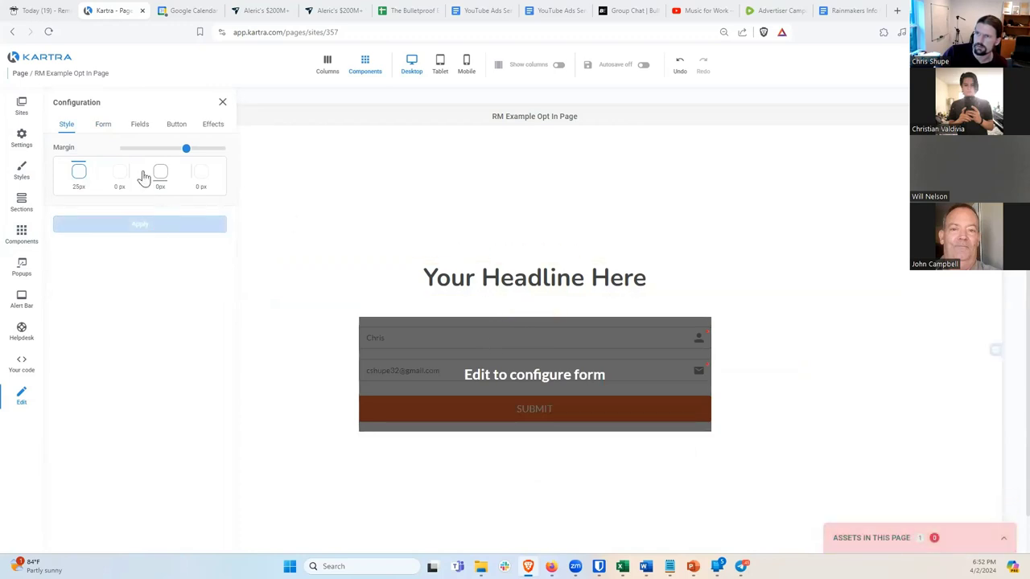
Change the submit button background from orange to dark green, rgb(59,187,0)
left_click(105, 125)
left_click(134, 133)
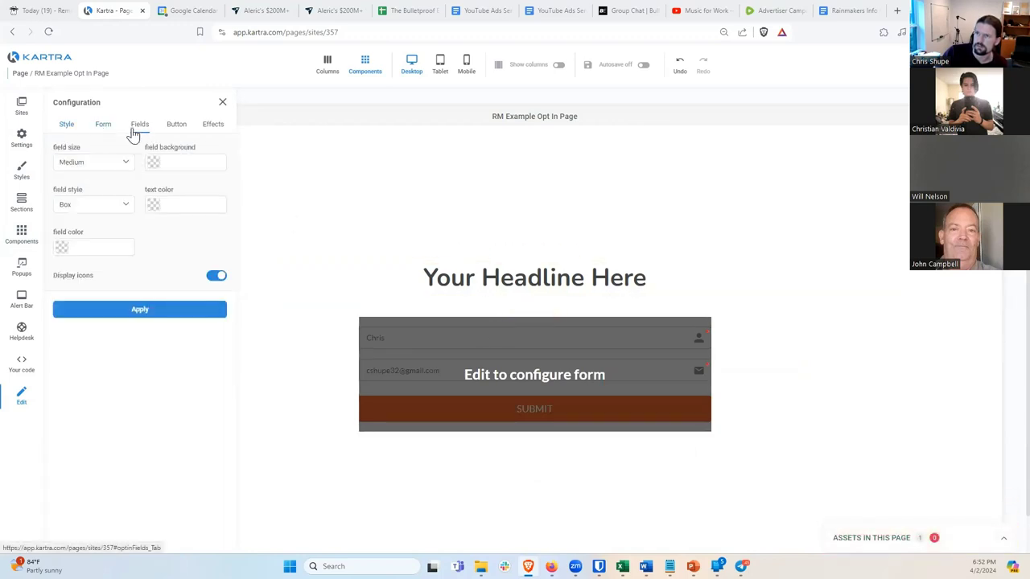
left_click(177, 131)
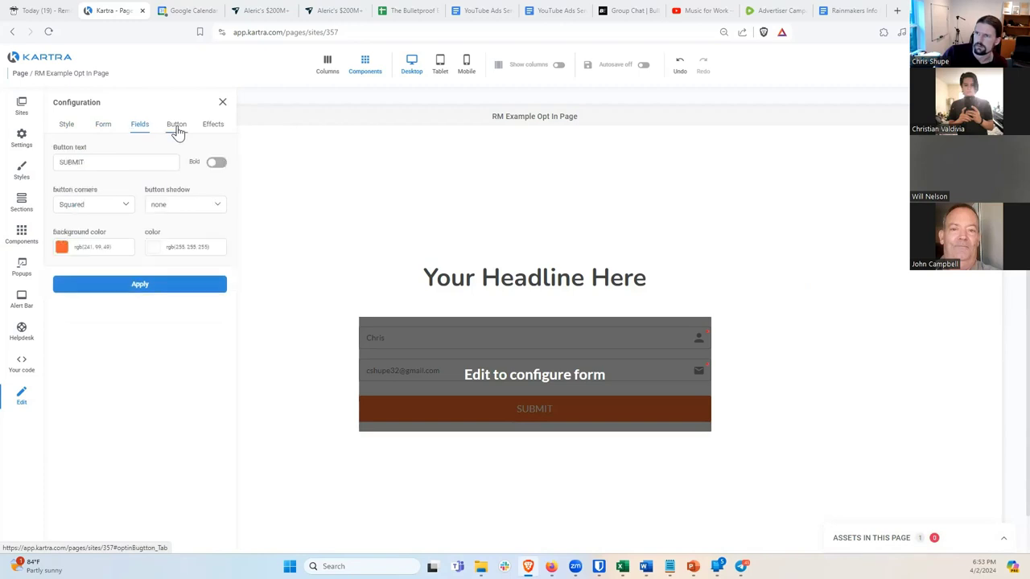
left_click(94, 247)
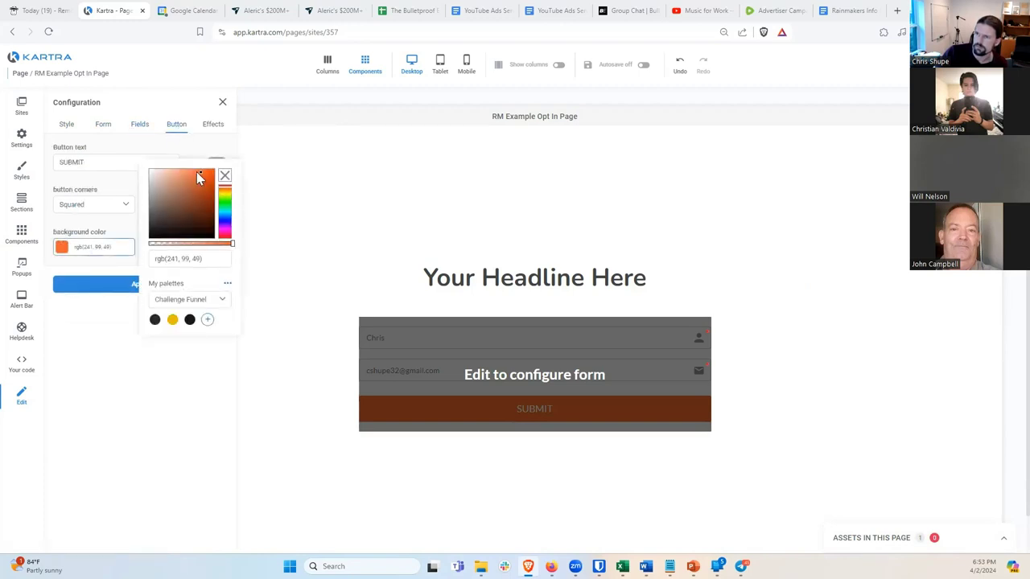
left_click_drag(225, 193, 226, 203)
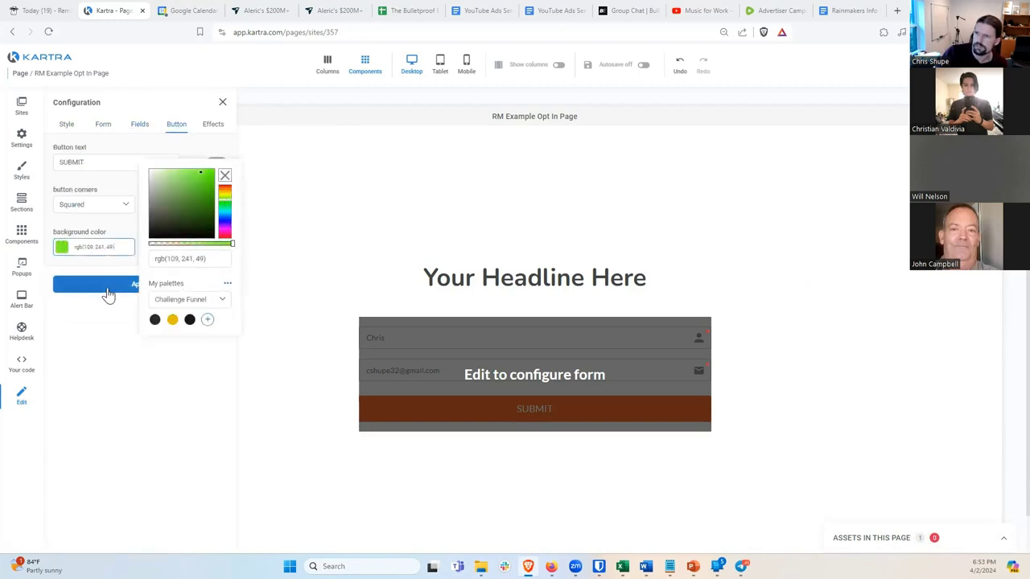
left_click(108, 290)
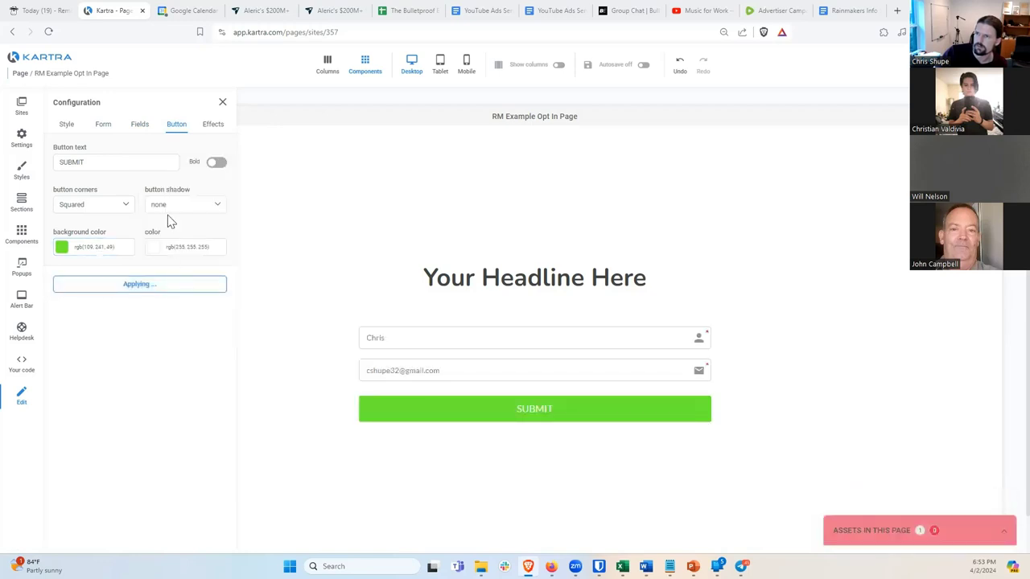
left_click(87, 255)
left_click(213, 187)
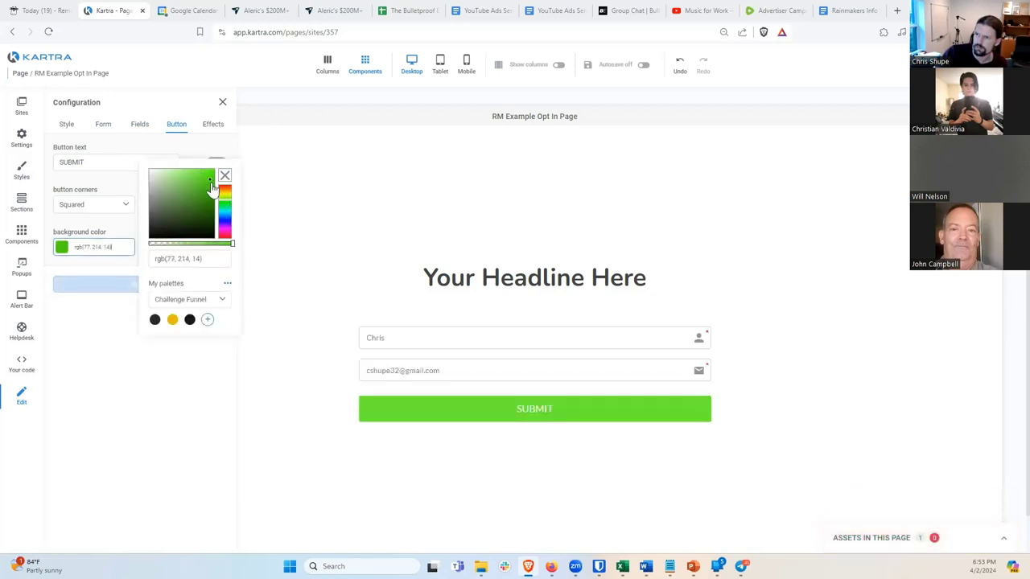
left_click(121, 285)
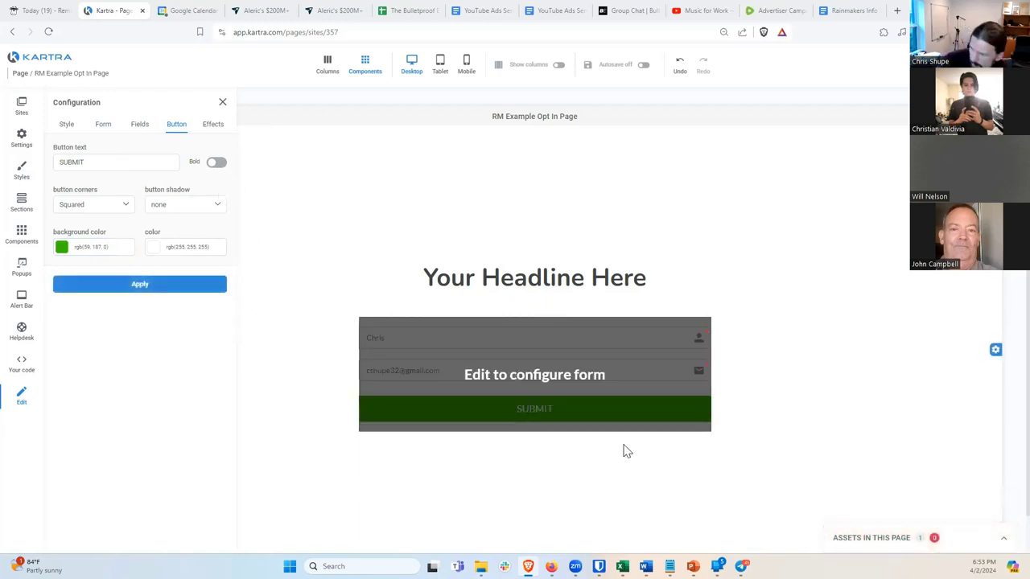
Change the button text to bold 'Send Me The Free eBook'
double_click(113, 161)
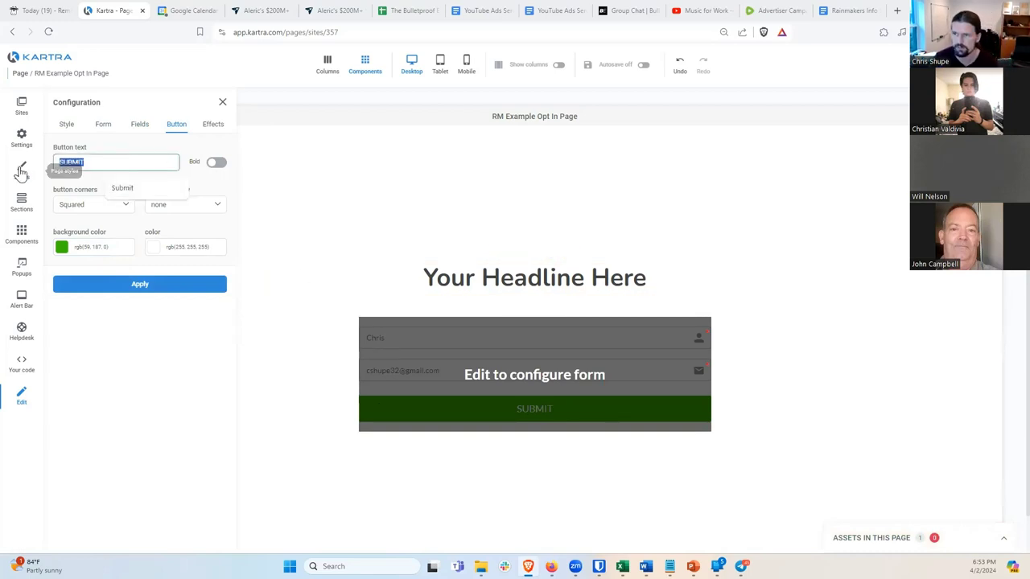
key("BackSpace")
type("Get")
key("BackSpace")
key("BackSpace")
key("BackSpace")
type("Send")
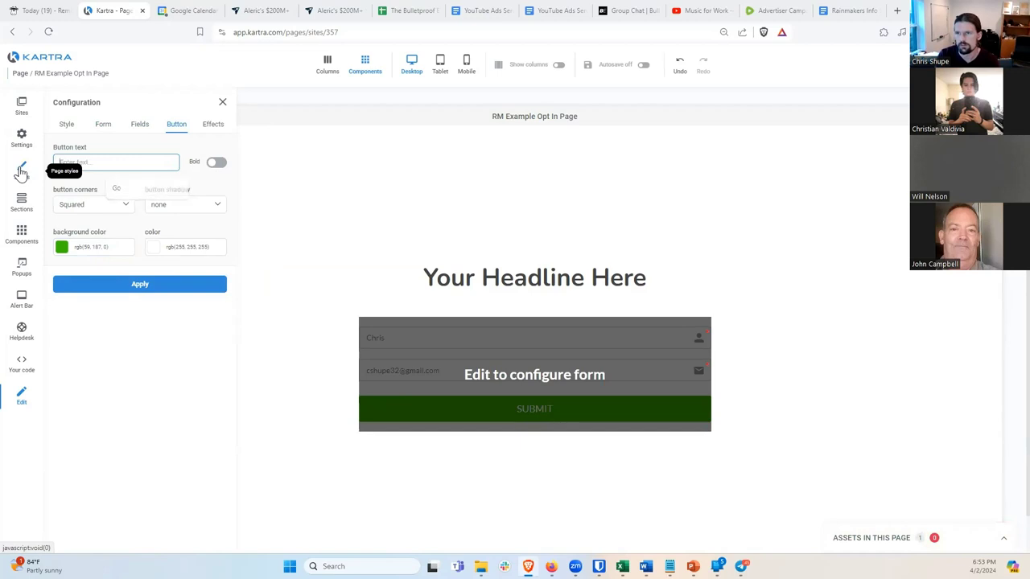
type(" Me The Free Ebo")
key("BackSpace")
key("BackSpace")
type("eBook")
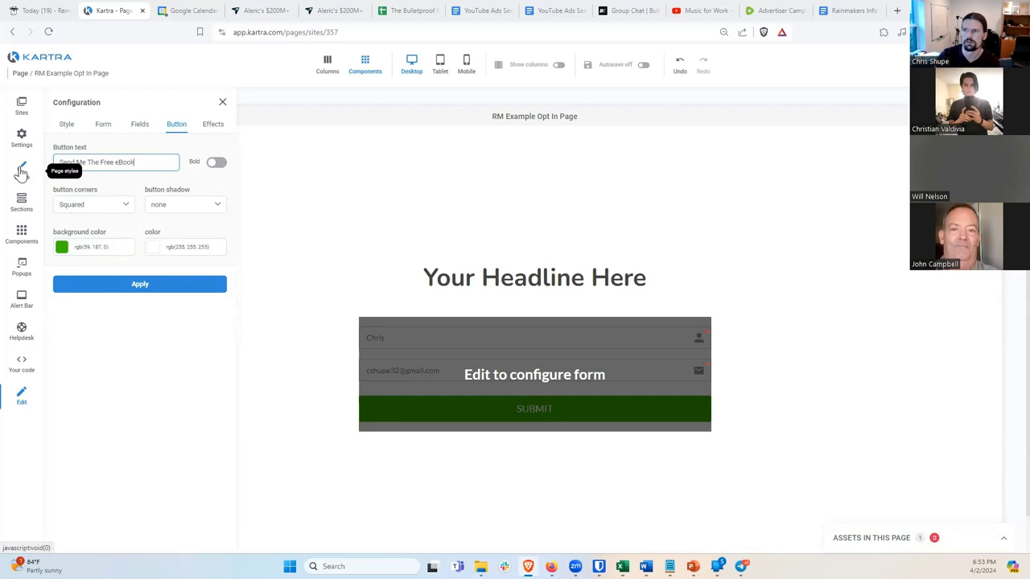
left_click(174, 286)
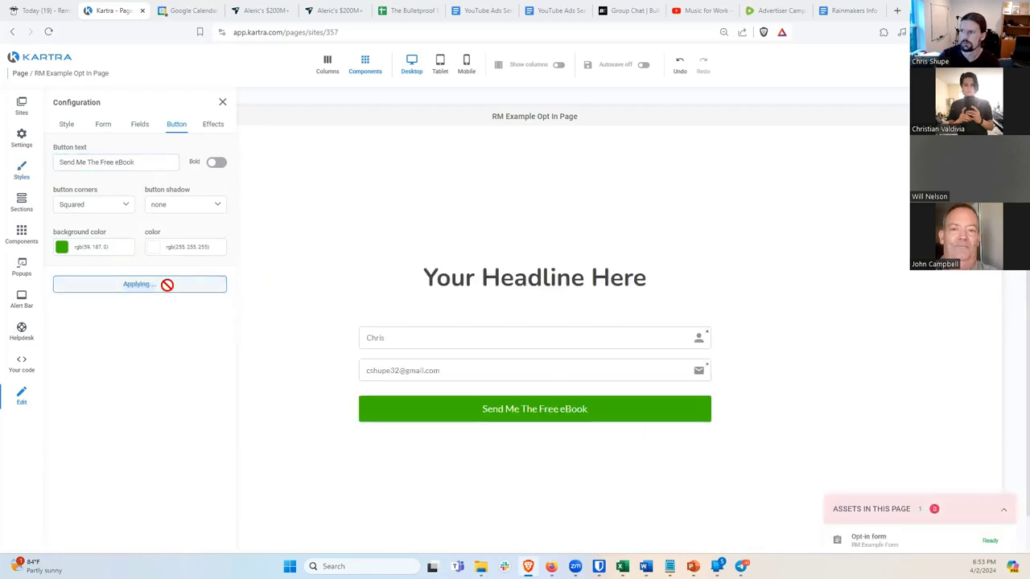
left_click(217, 164)
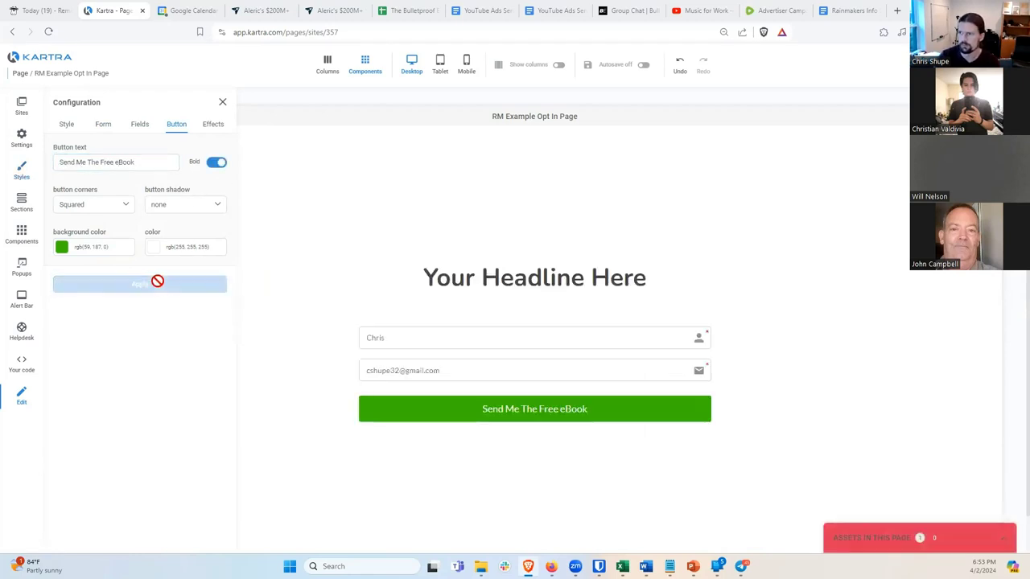
left_click(143, 285)
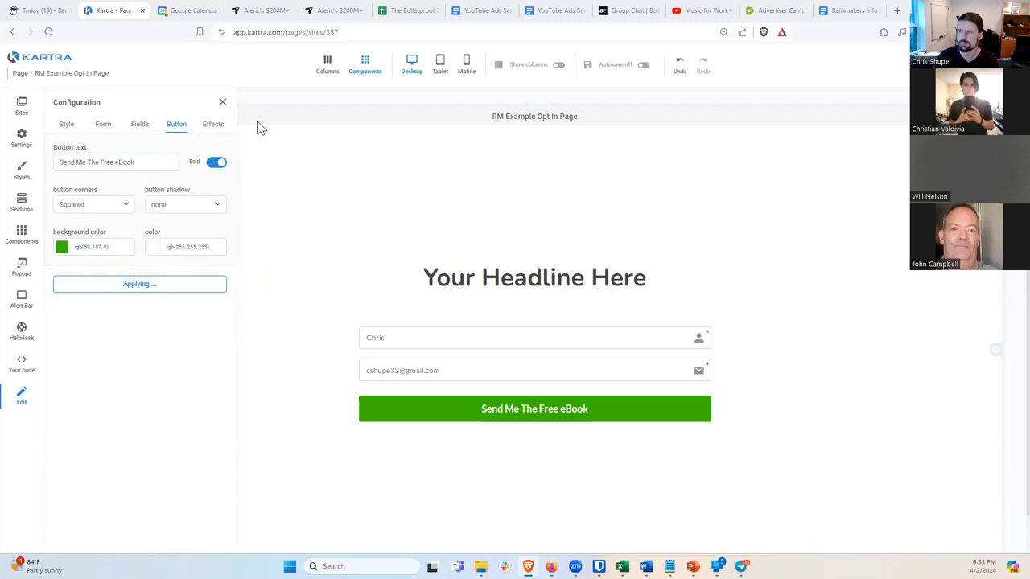
left_click(223, 105)
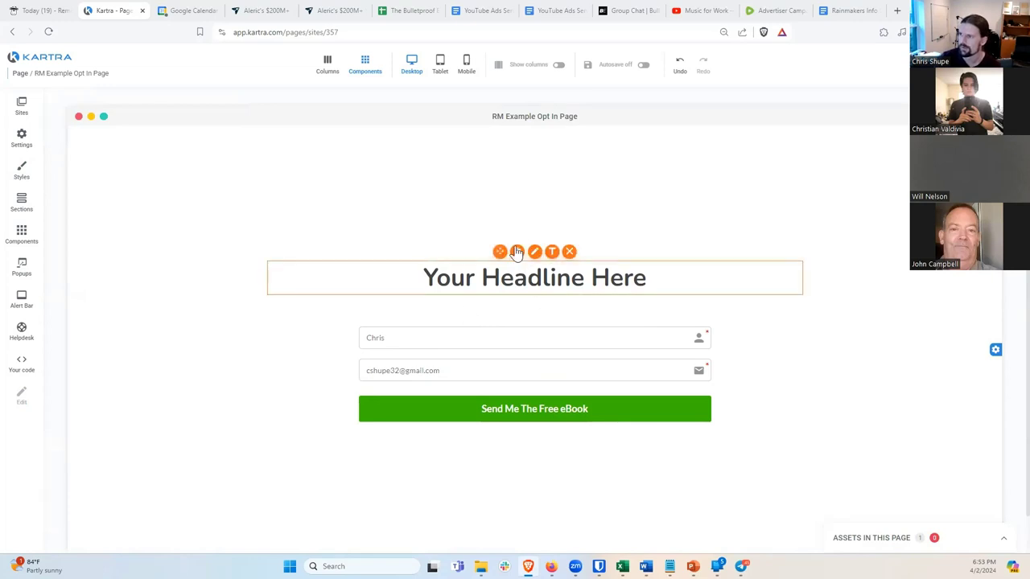
Duplicate the headline, move the copy below the form, and shrink it to 1rem
left_click(517, 249)
left_click_drag(499, 227, 523, 441)
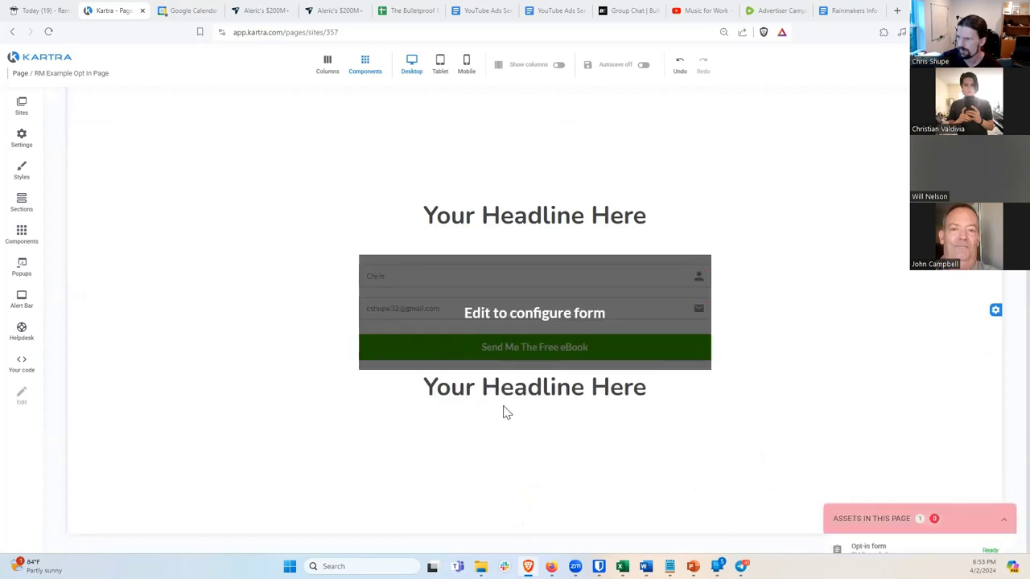
left_click(545, 385)
left_click_drag(648, 388, 396, 392)
left_click(553, 359)
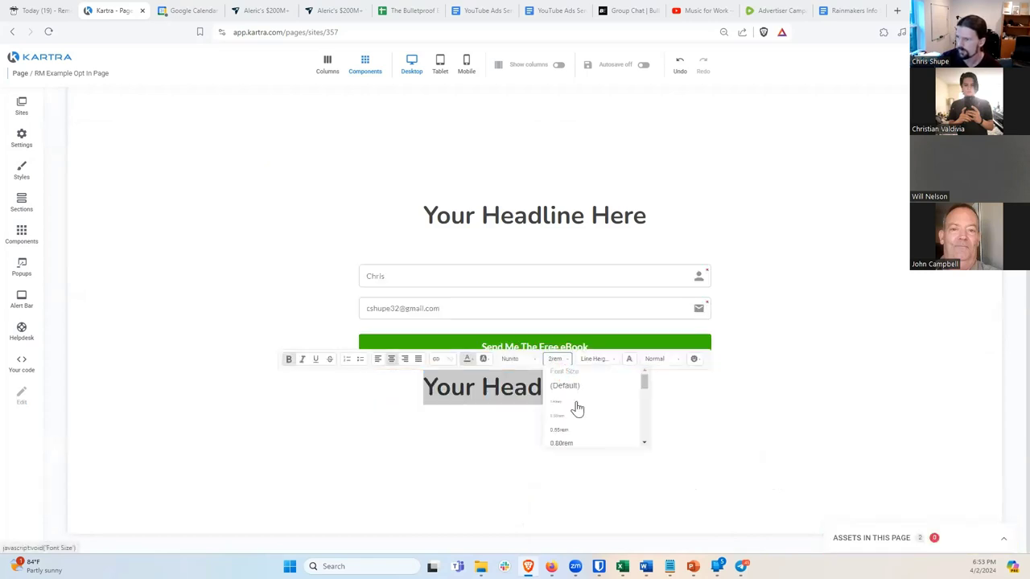
left_click(573, 404)
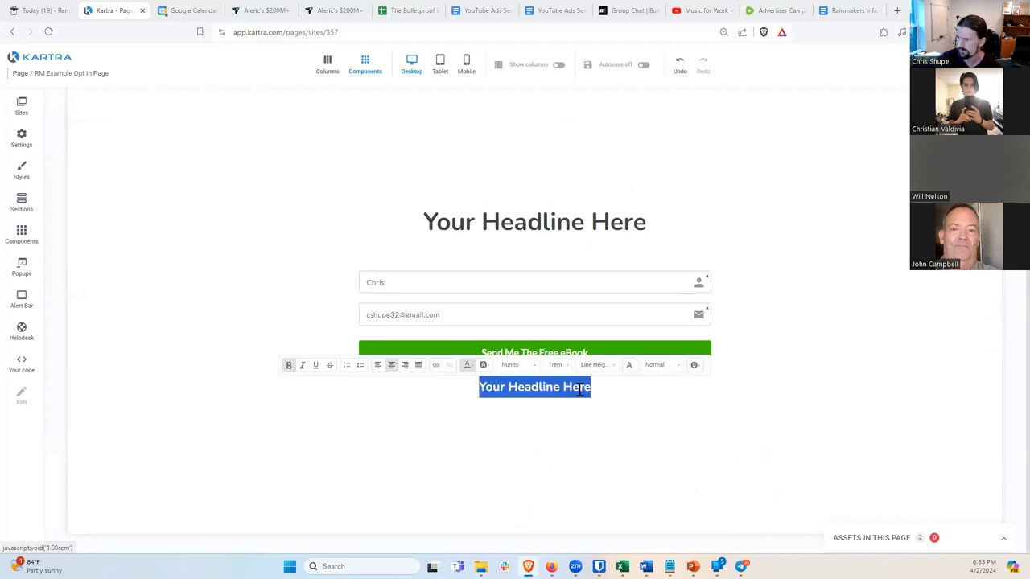
left_click(555, 387)
Replace the copied text with 'I will never spam you or sell your information like some dirty communist'
left_click_drag(609, 391, 499, 437)
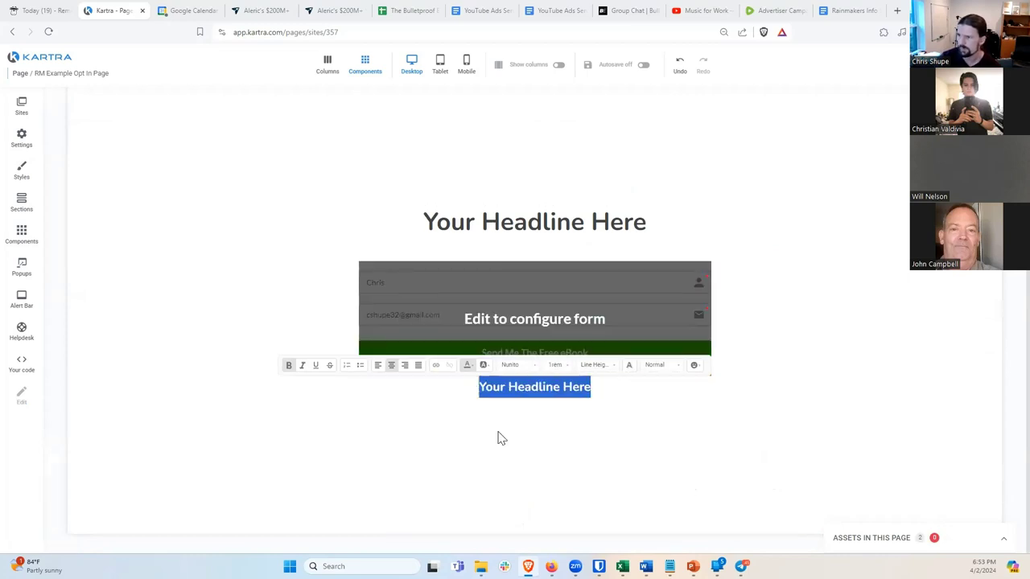
type("I will nev")
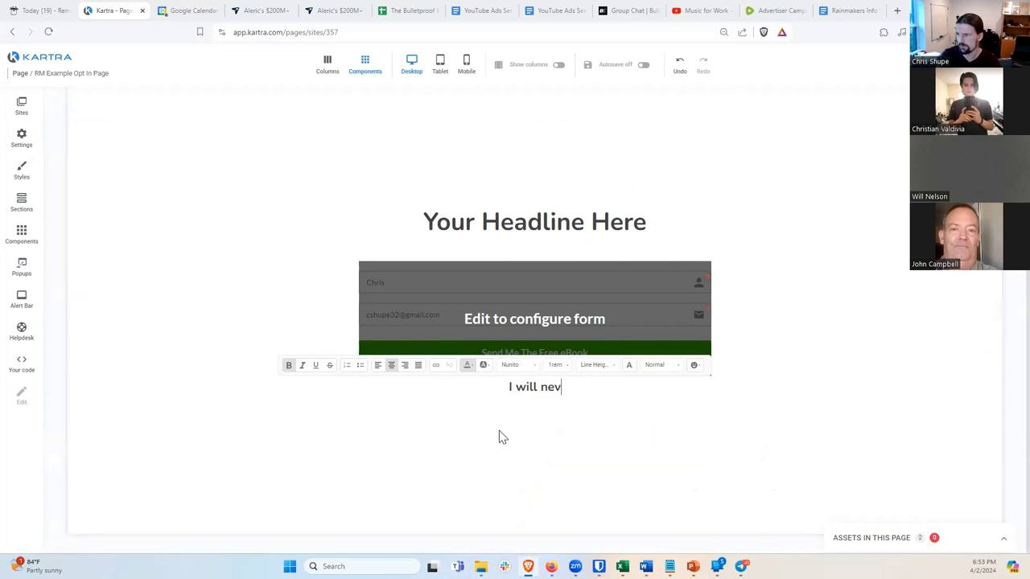
type("er sp")
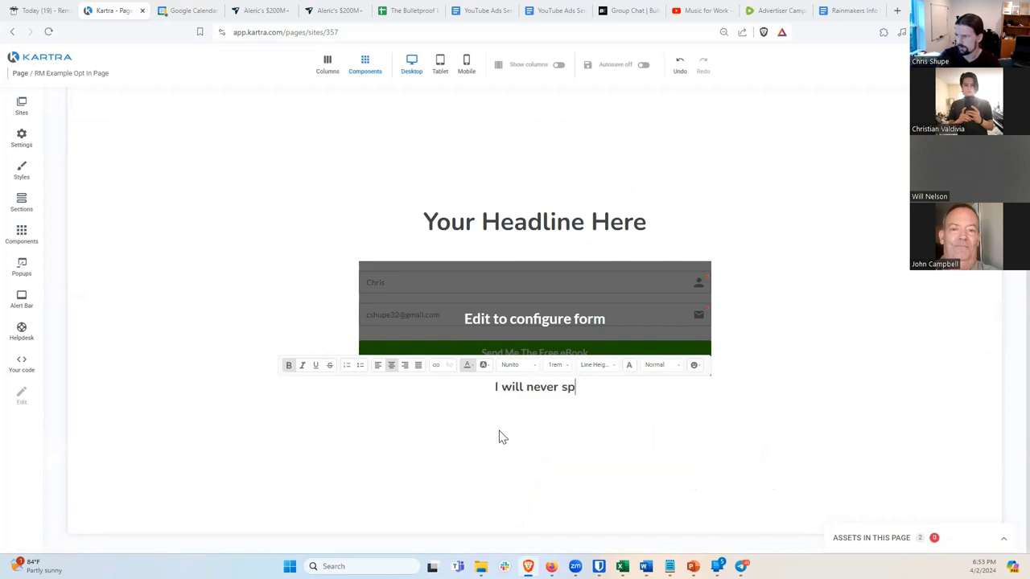
type("am you or sell your information")
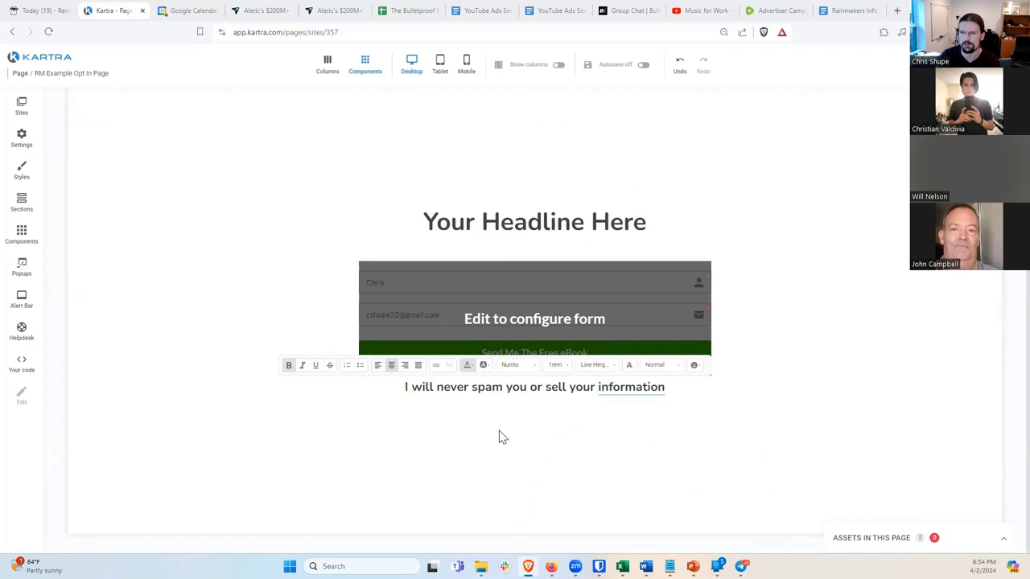
type(",")
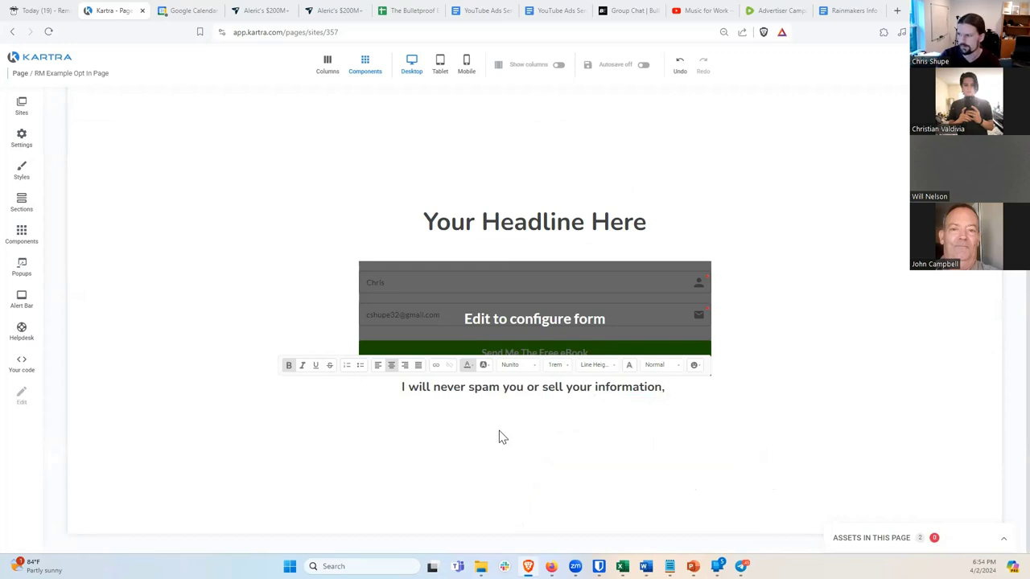
key("BackSpace")
key("BackSpace")
type(".")
key("BackSpace")
type("like some dirty communist")
left_click(253, 379)
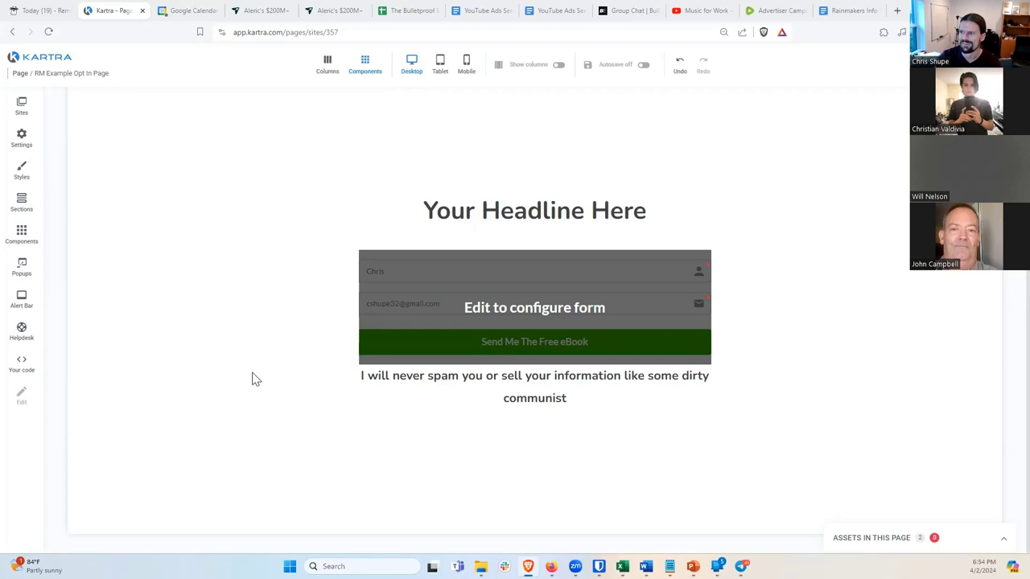
Remove bold formatting from the no-spam line
scroll(298, 411, "up", 2)
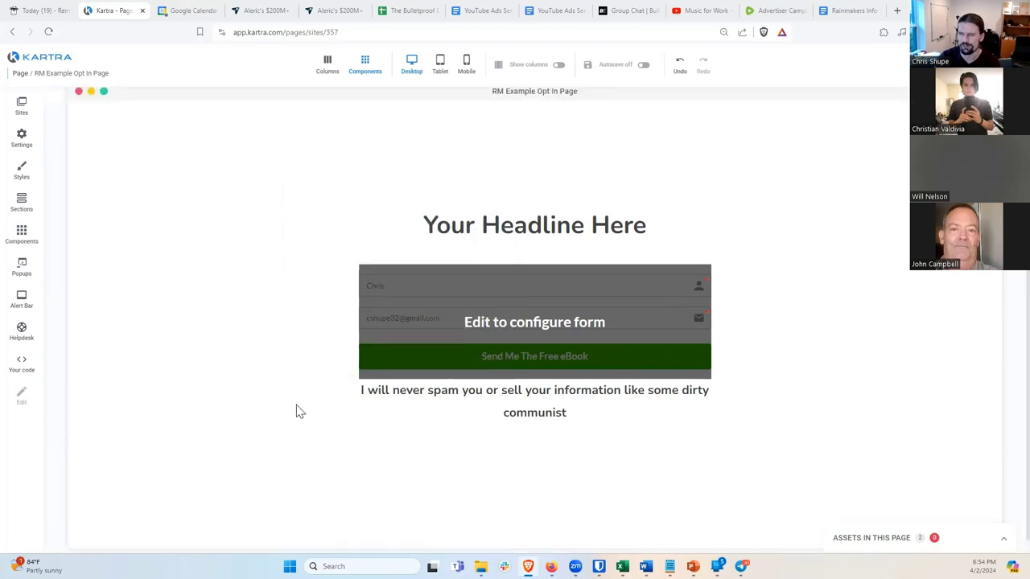
left_click(526, 437)
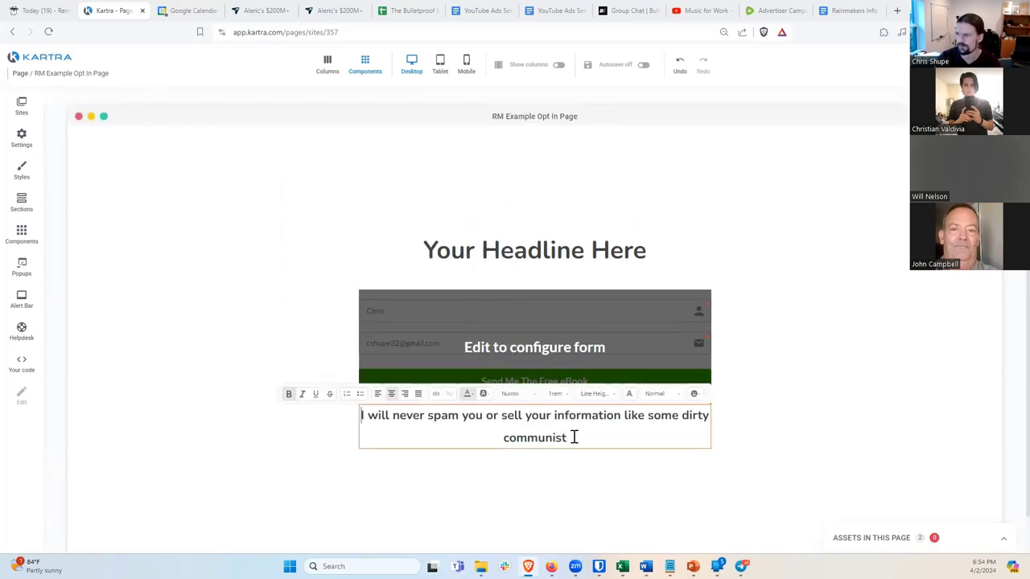
left_click_drag(573, 437, 301, 406)
left_click(283, 395)
left_click(241, 407)
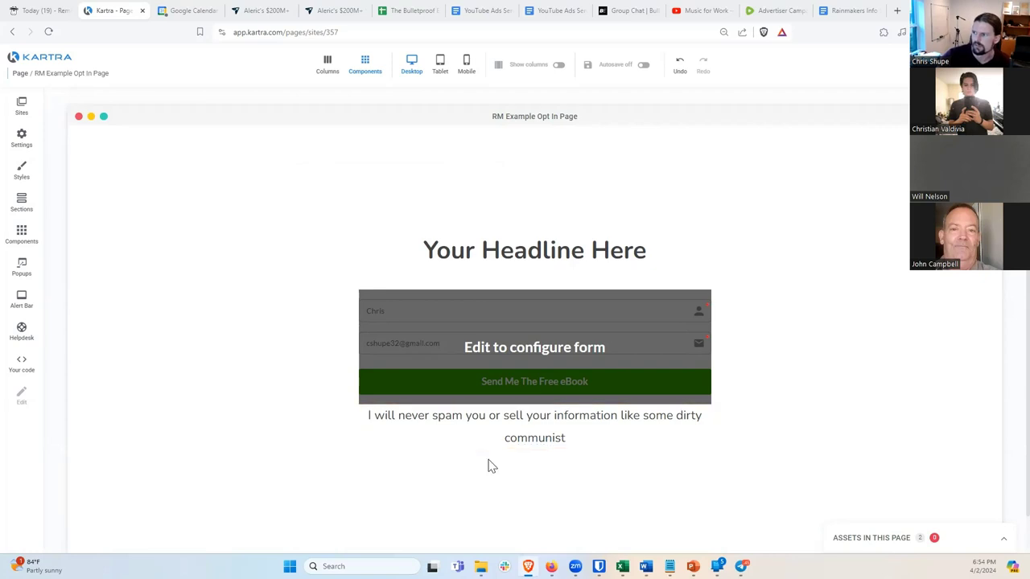
scroll(489, 467, "down", 1)
scroll(492, 466, "up", 1)
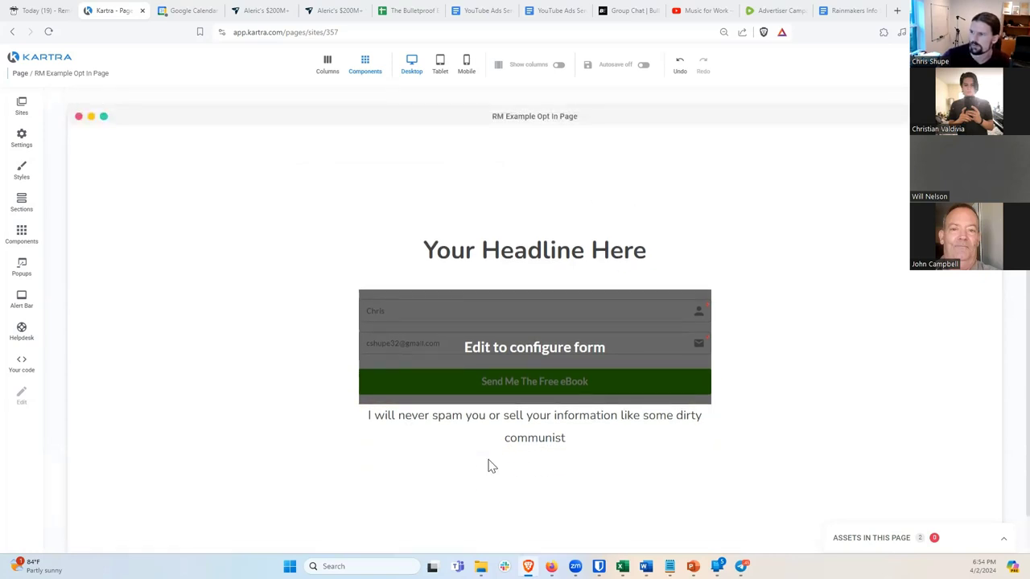
right_click(230, 273)
left_click(230, 274)
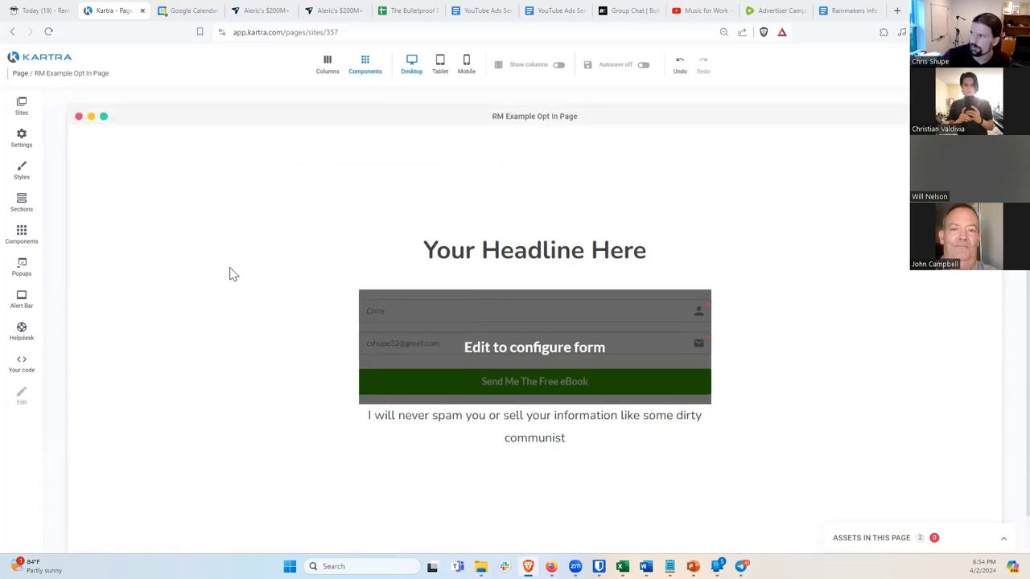
right_click(231, 278)
left_click(233, 281)
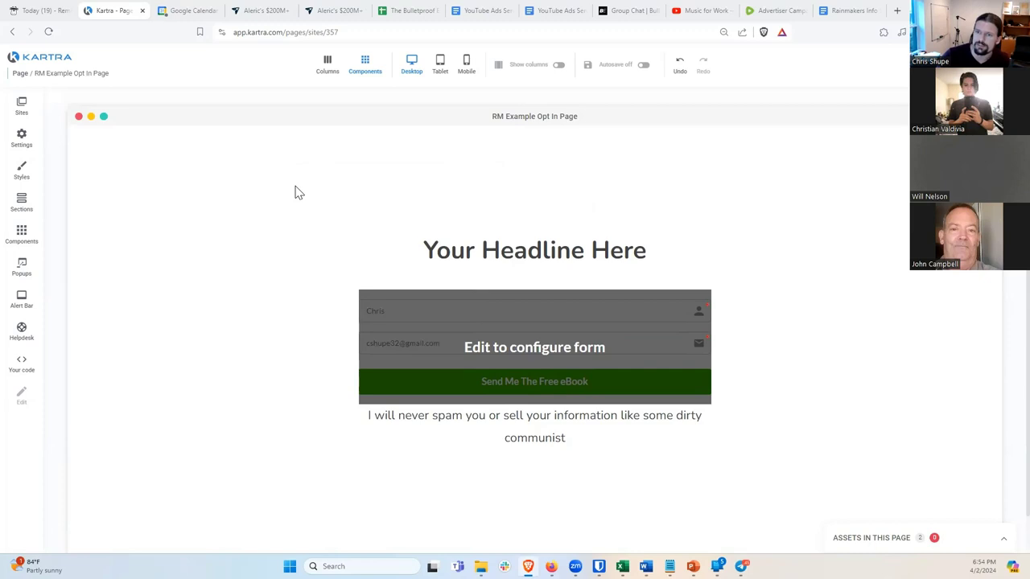
left_click(471, 253)
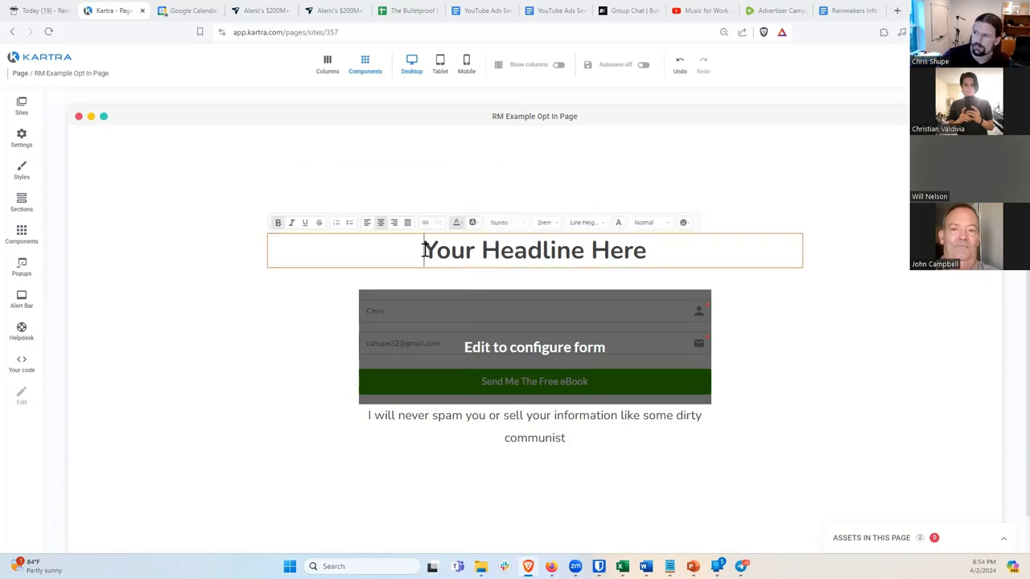
left_click_drag(424, 250, 662, 246)
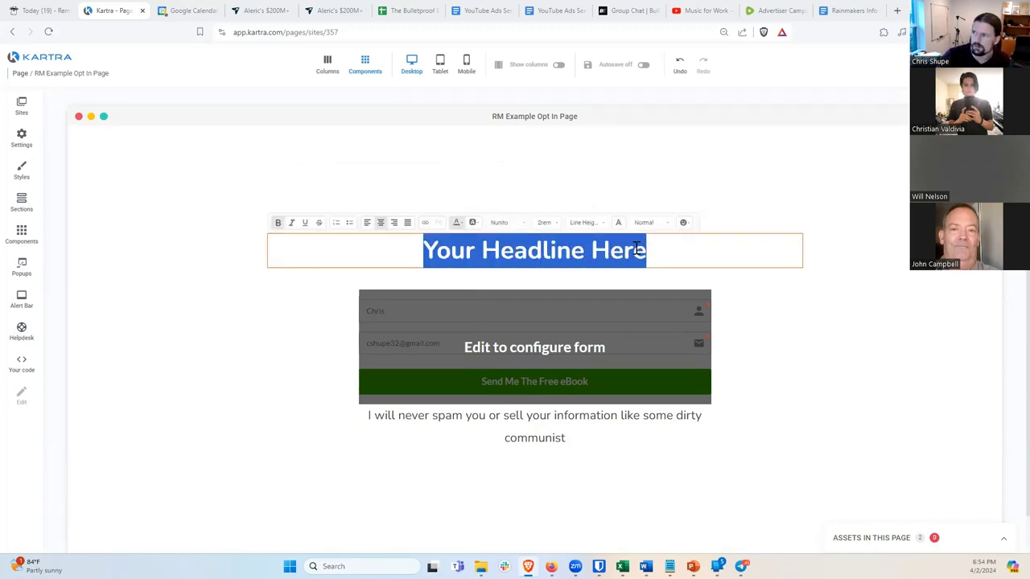
left_click(638, 249)
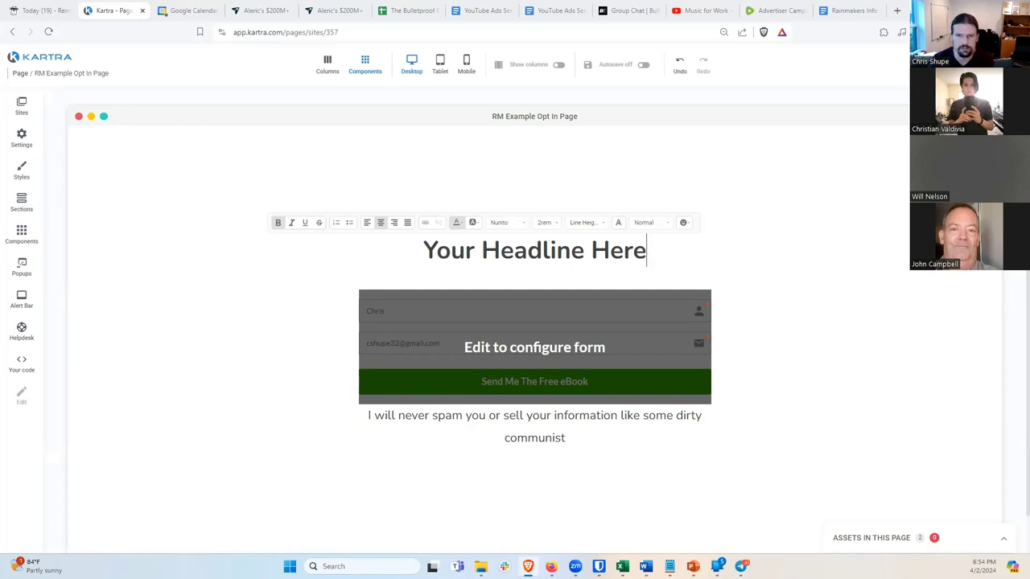
key("Escape")
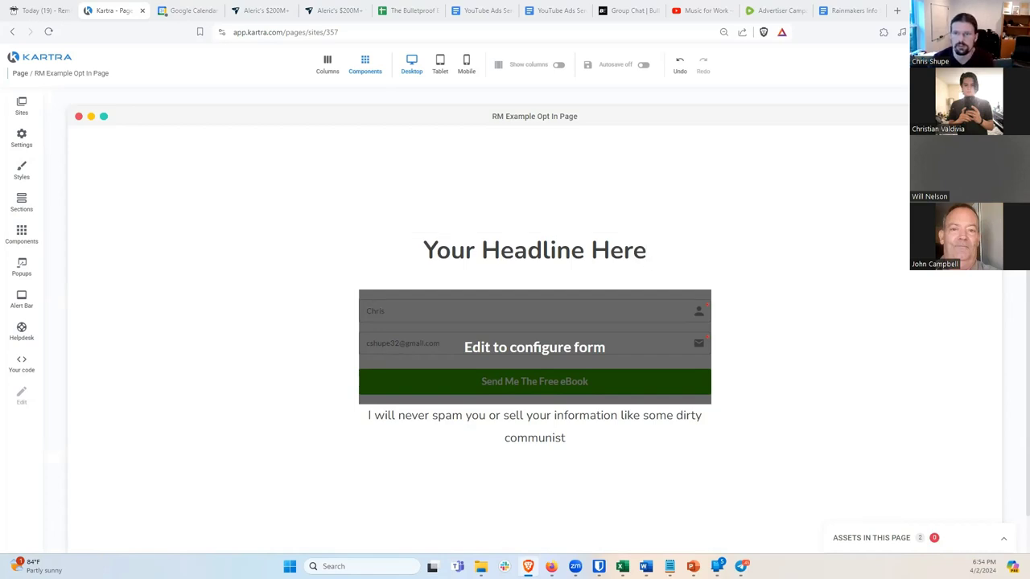
left_click(424, 252)
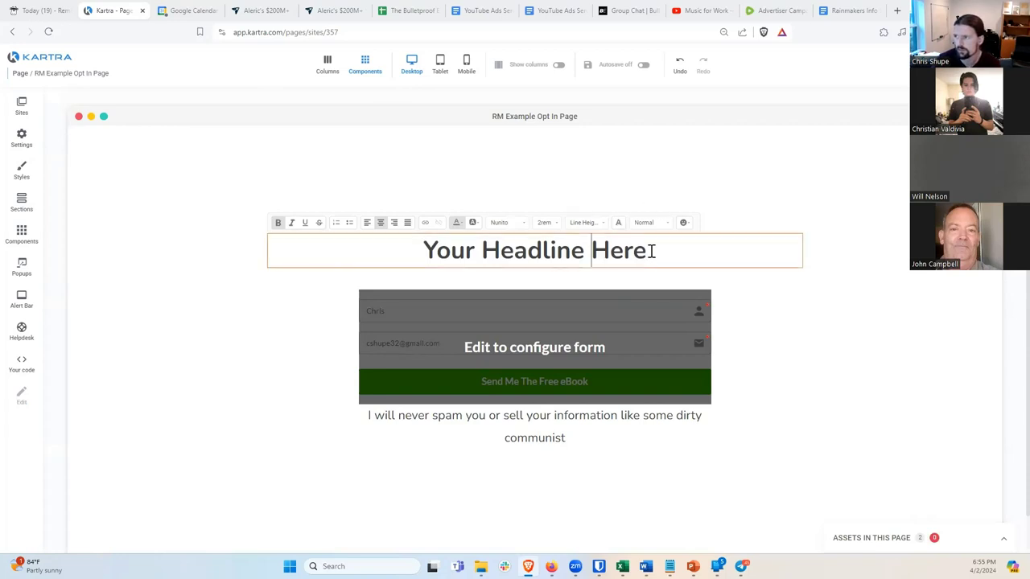
Replace the headline text with 'Get Your Free eBook'
left_click_drag(652, 249, 352, 242)
type("How")
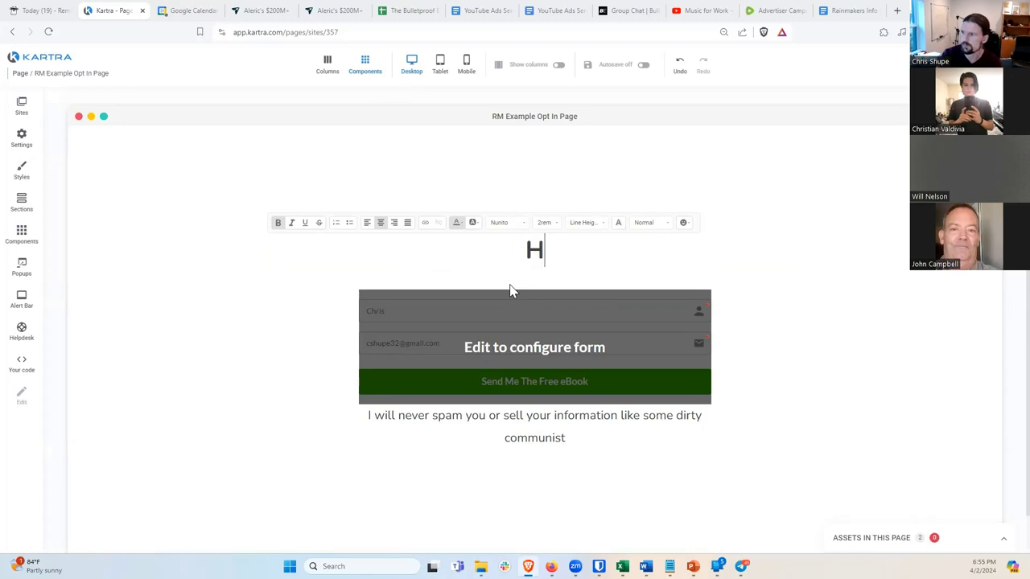
key("BackSpace")
key("BackSpace")
key("BackSpace")
key("BackSpace")
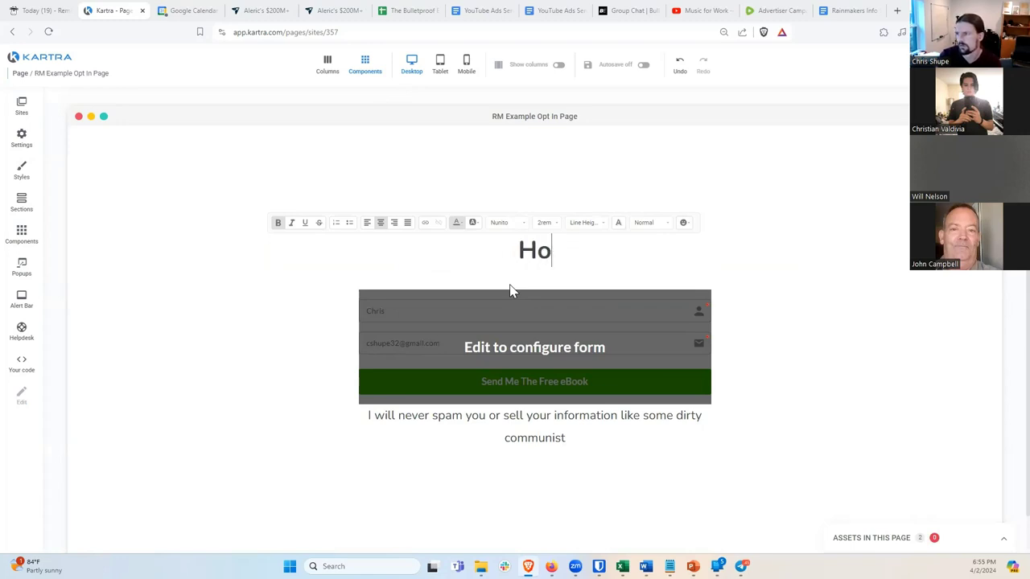
type("G")
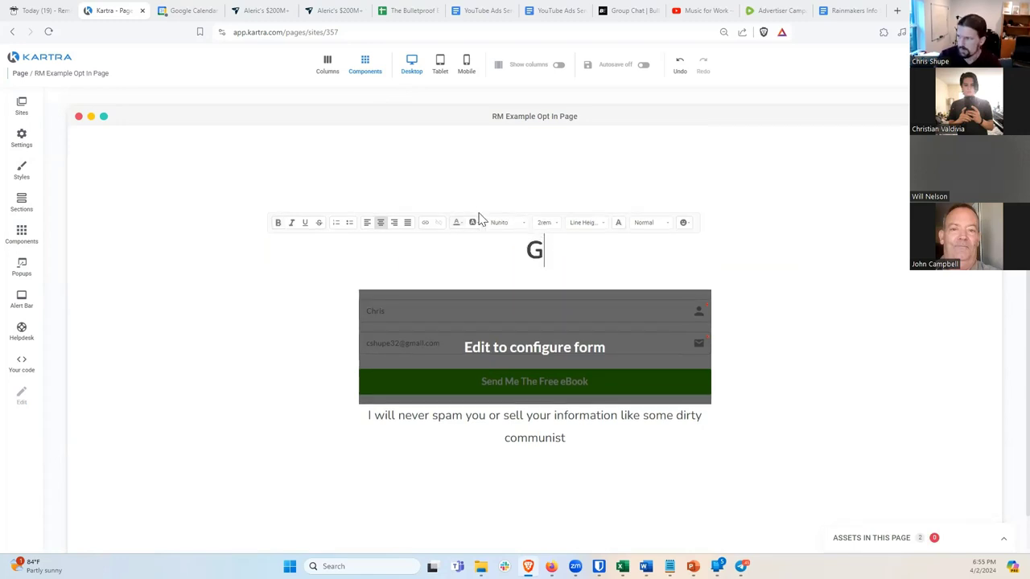
type("et Your Free eBook")
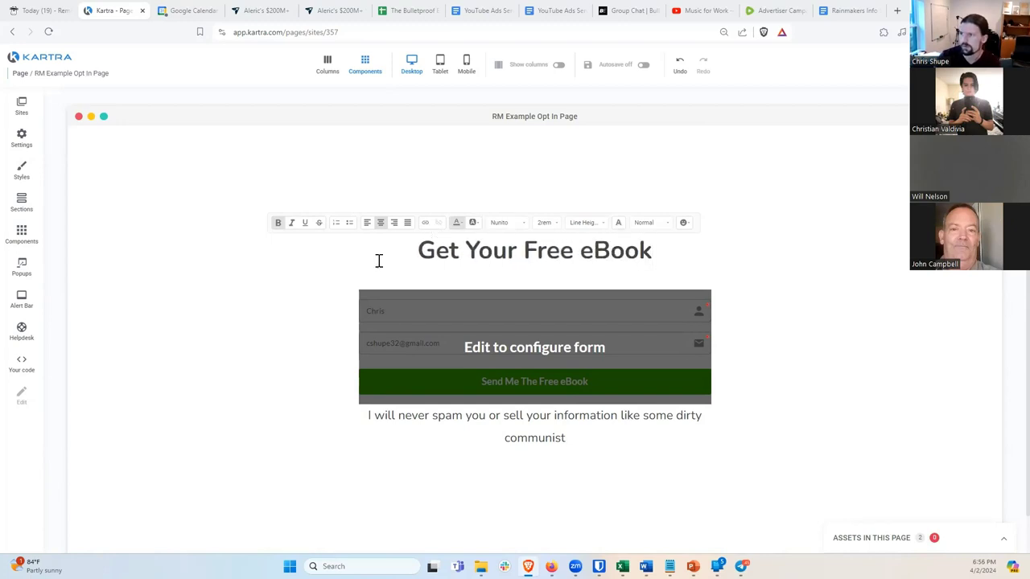
left_click(482, 270)
Duplicate the headline and make the top copy 1.4rem in teal
left_click(517, 227)
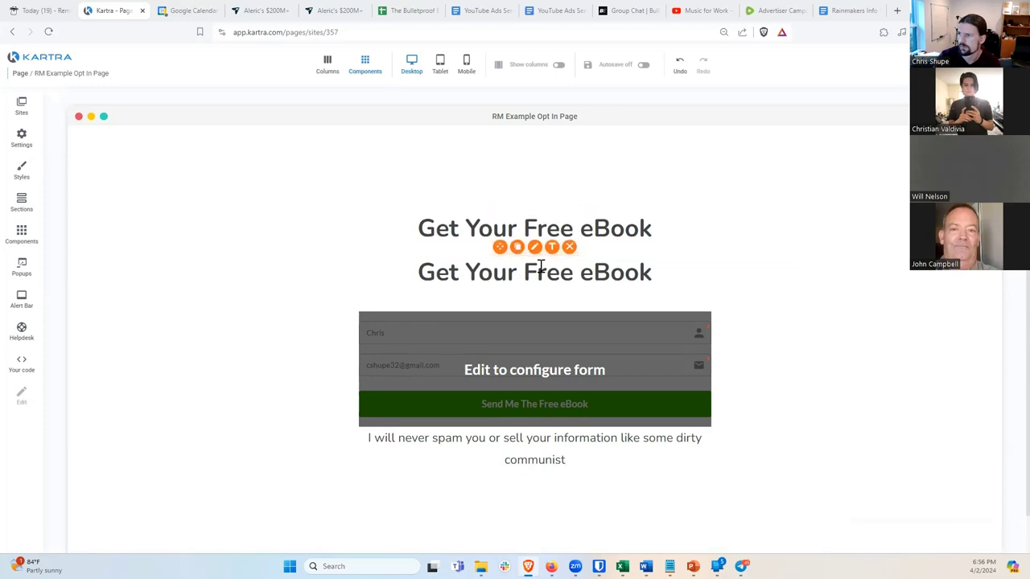
left_click_drag(658, 226, 351, 223)
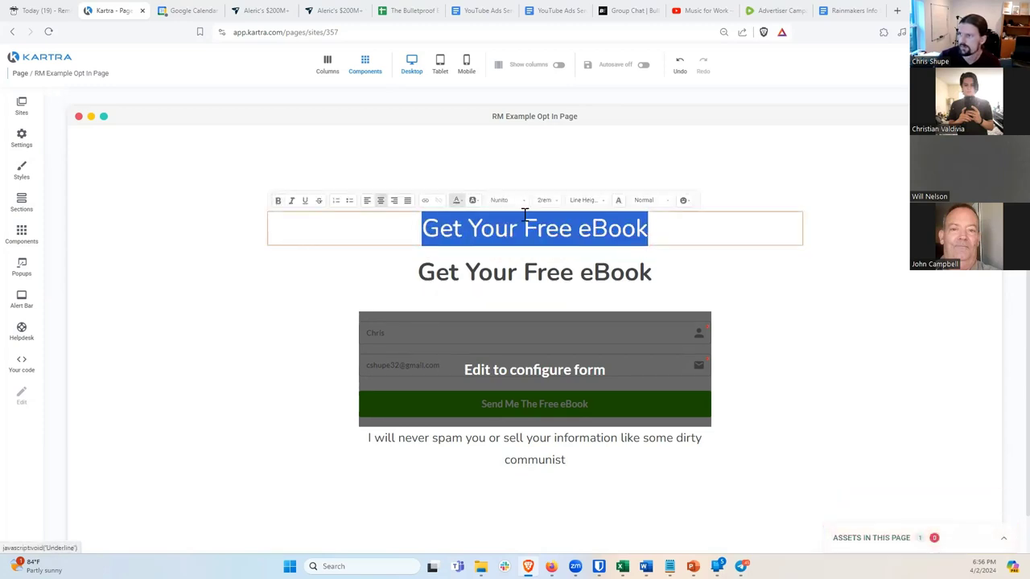
left_click(549, 201)
scroll(571, 261, "down", 2)
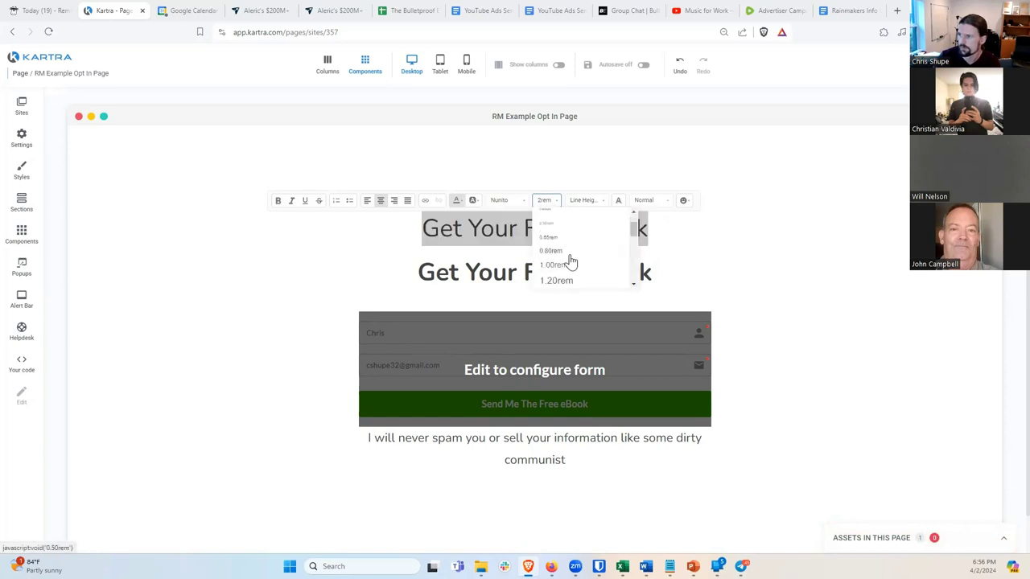
left_click(571, 276)
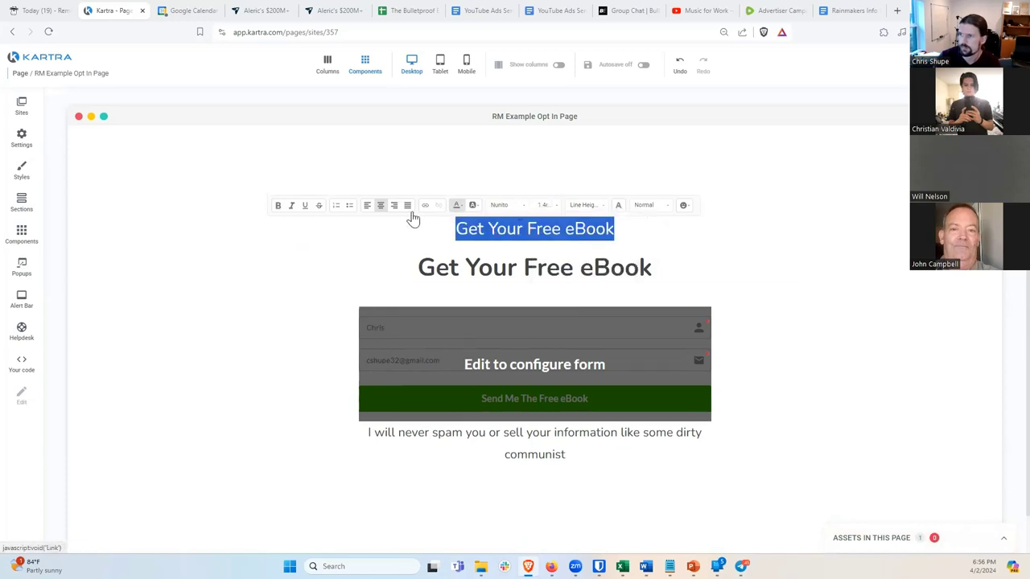
left_click(455, 206)
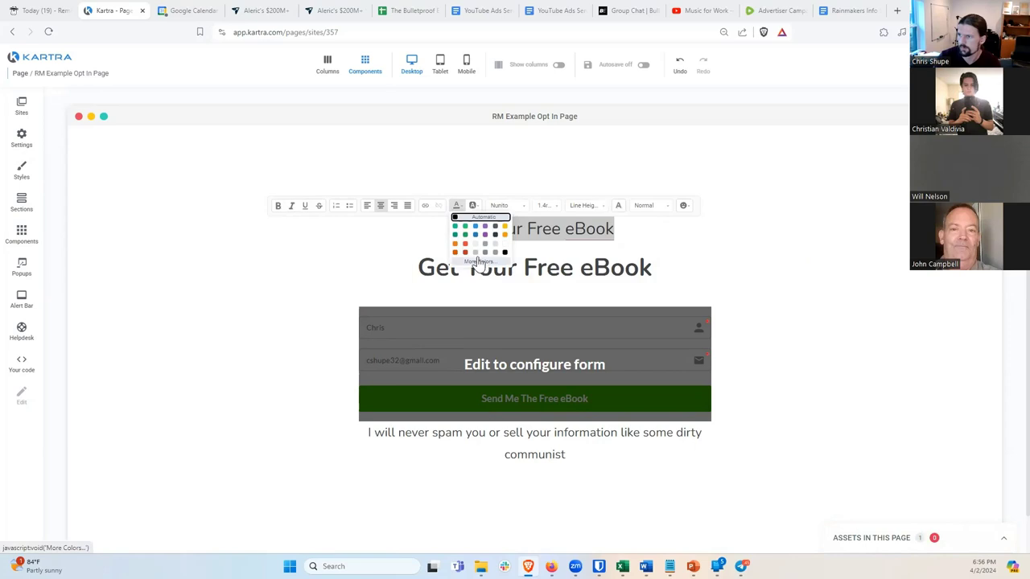
left_click(457, 228)
Select all the text of the large heading below for replacement
left_click(283, 267)
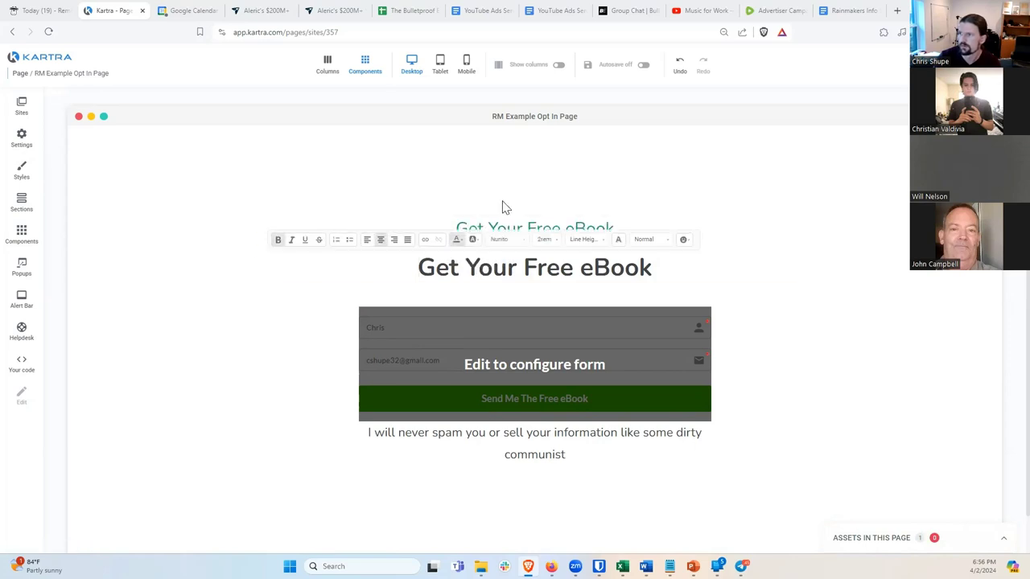
left_click(570, 205)
left_click(653, 270)
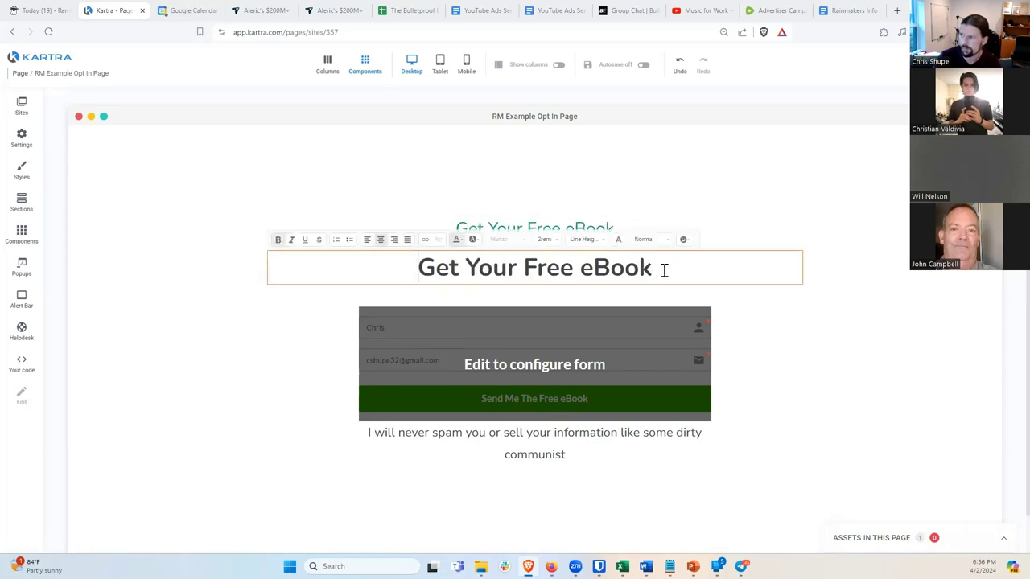
left_click_drag(665, 268, 346, 269)
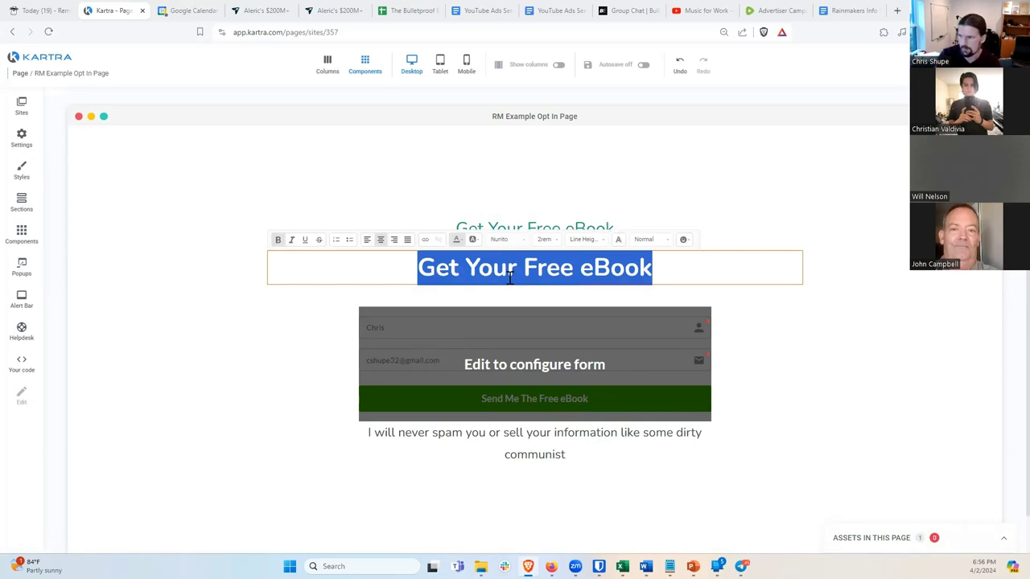
Retype the large heading as 'The Simple 5-Step Method To Communicating Scientific Ideas To A Non-Scientific Audience'
type("The Simpel")
key("BackSpace")
key("BackSpace")
type("le 5-Step Method To ")
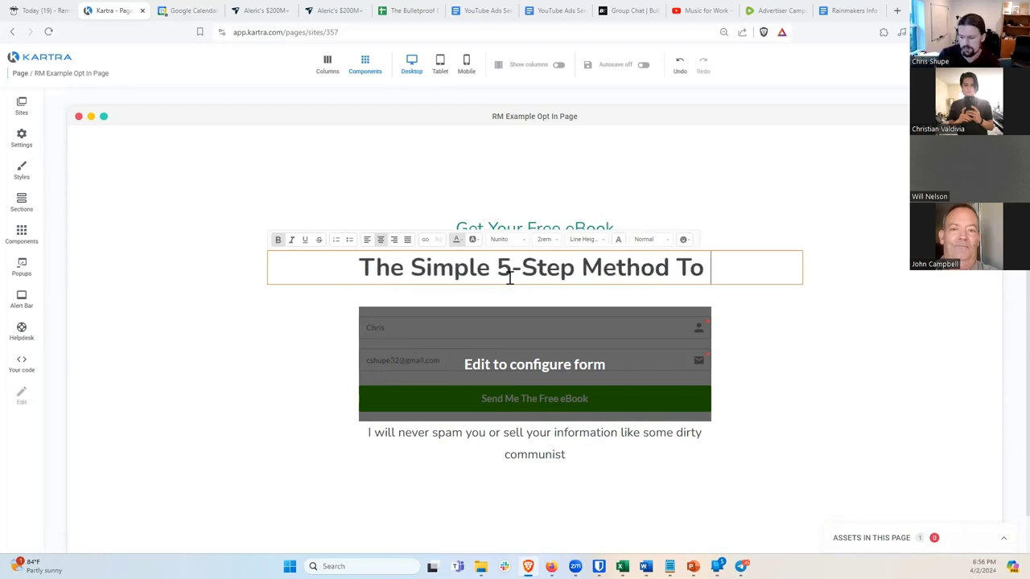
type("Communicatin")
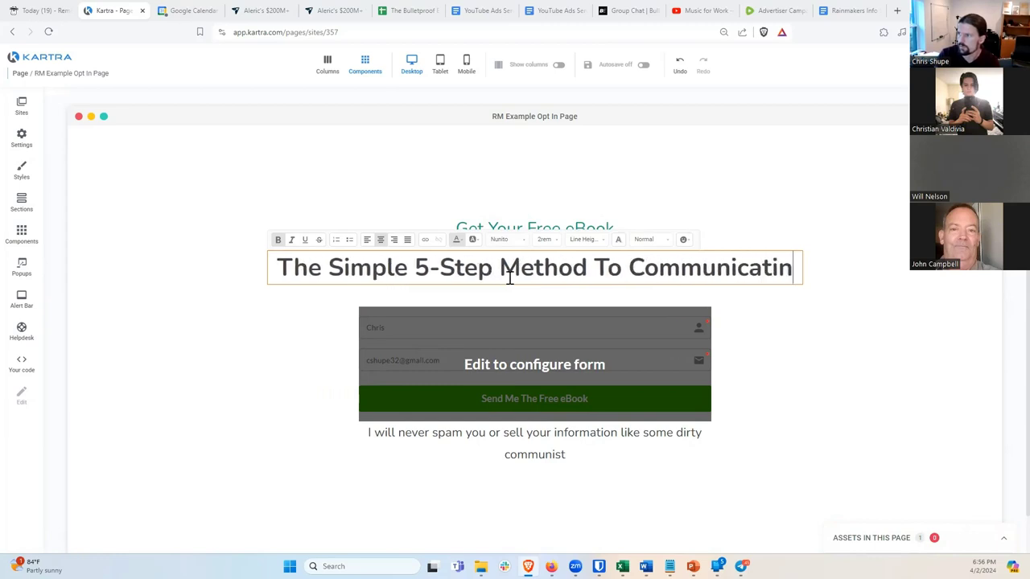
type("g Scientific Ideas To ")
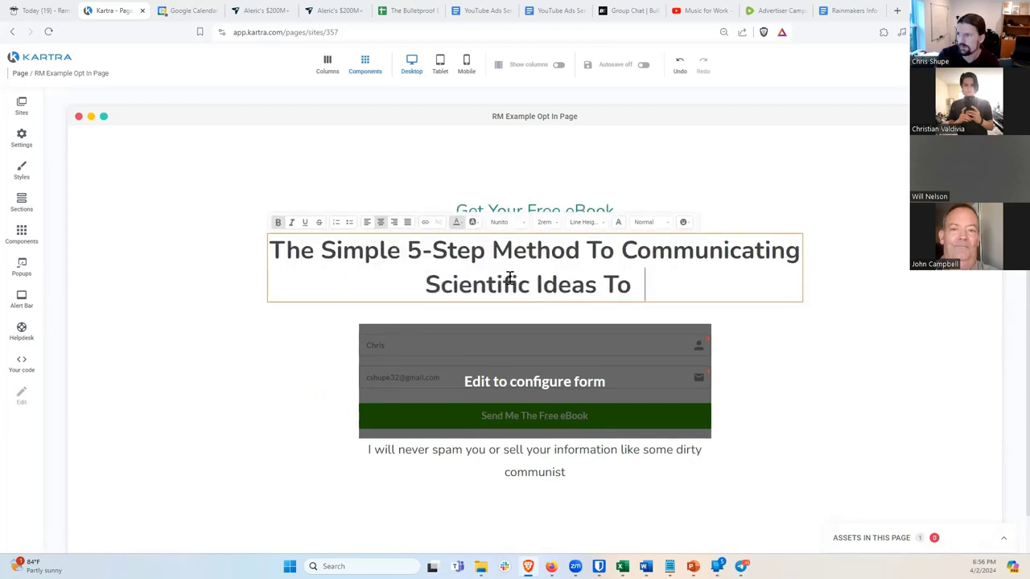
type("A")
key("BackSpace")
key("BackSpace")
key("BackSpace")
type("Non-Scientific Audience")
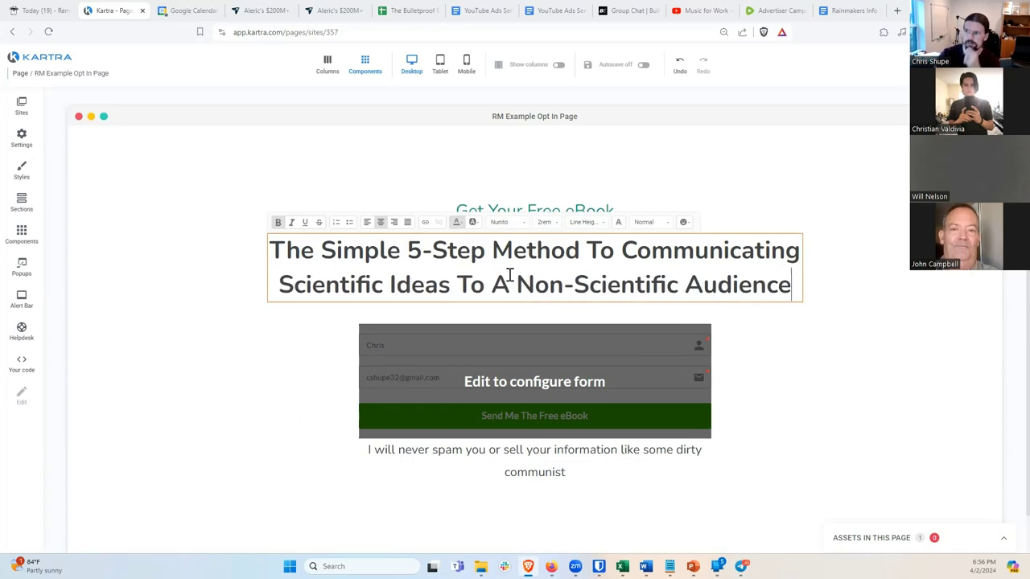
left_click(210, 273)
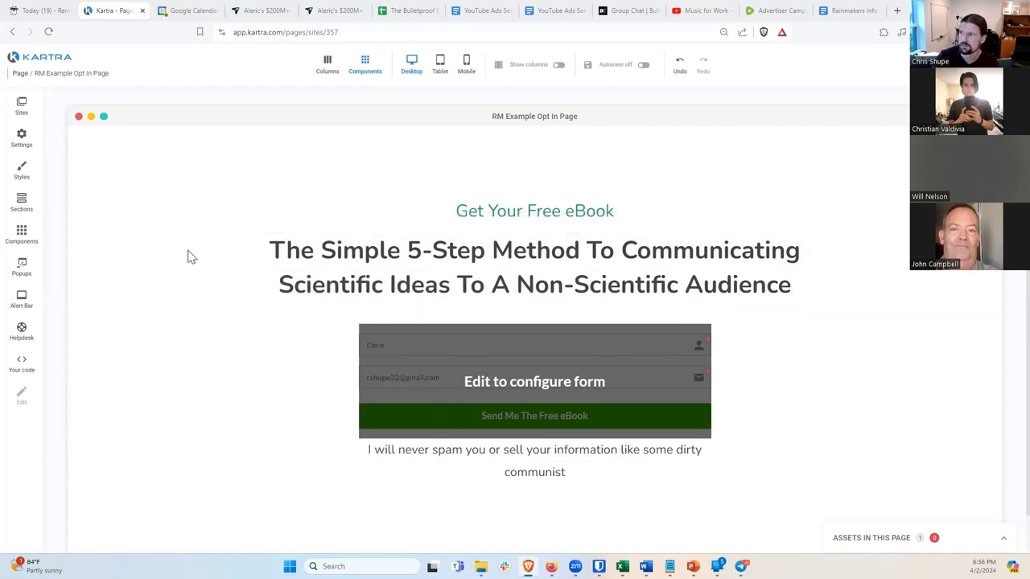
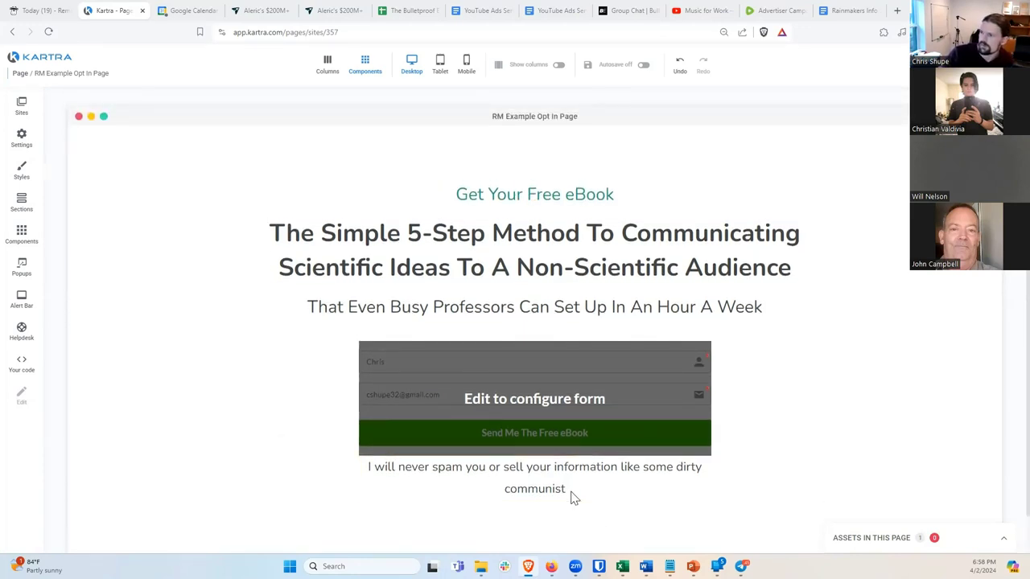
Replace 'communist' with 'art professor' so the no-spam note ends 'like some dirty art professor'
key("ctrl+shift+Left")
key("ctrl+u")
left_click(540, 488)
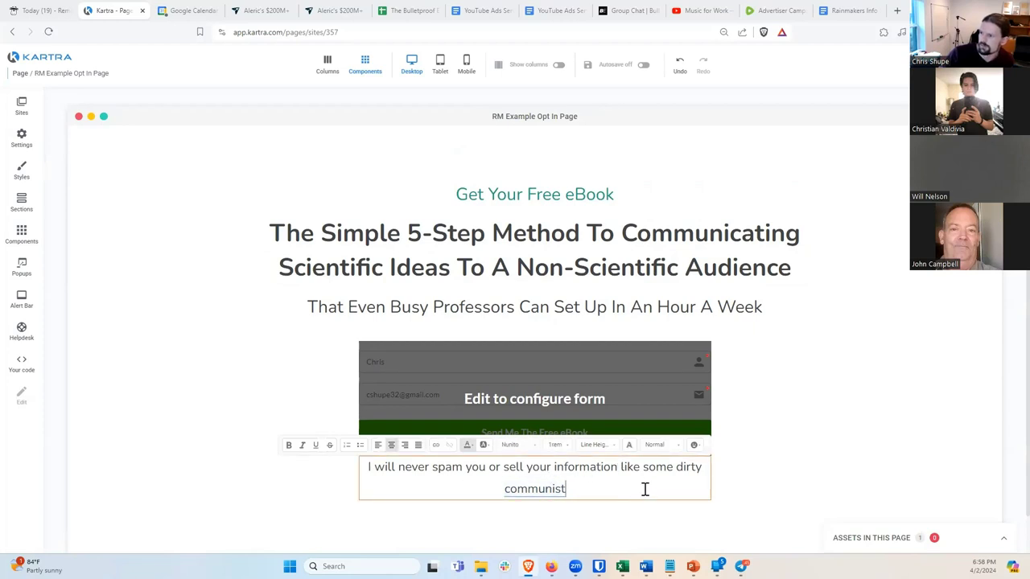
left_click_drag(666, 487, 678, 472)
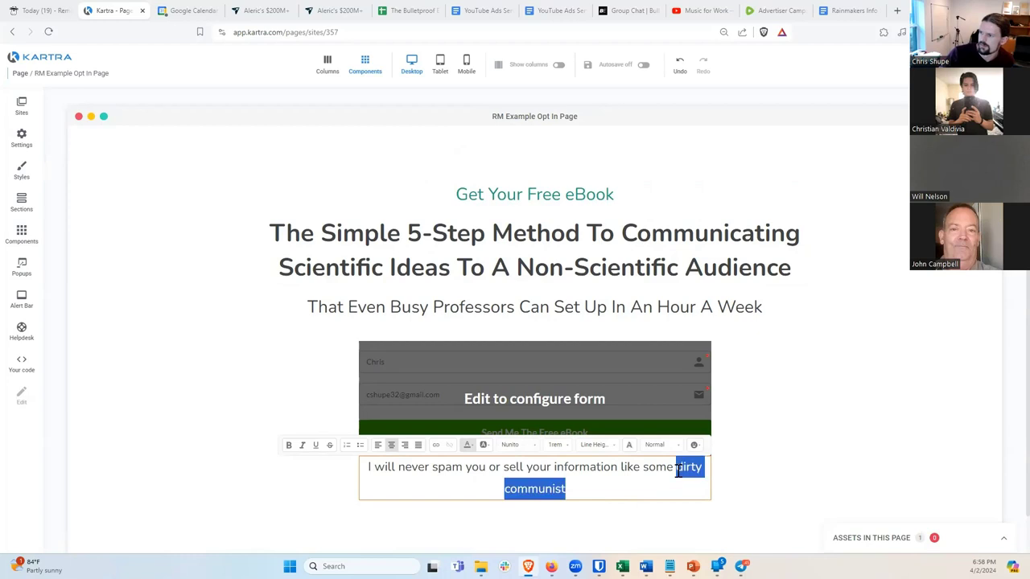
left_click_drag(591, 489, 506, 491)
type("art profess")
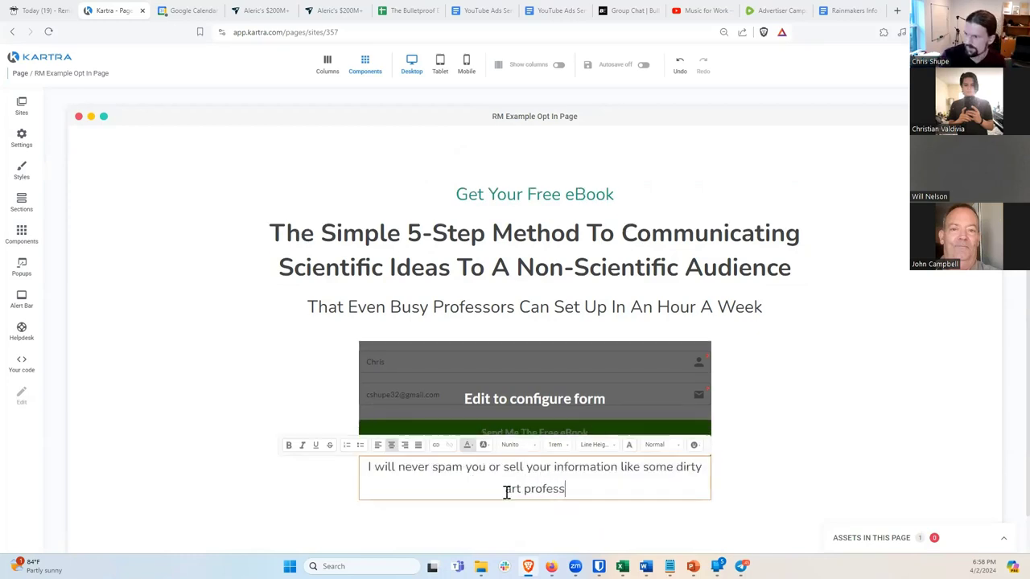
type("or")
left_click(191, 410)
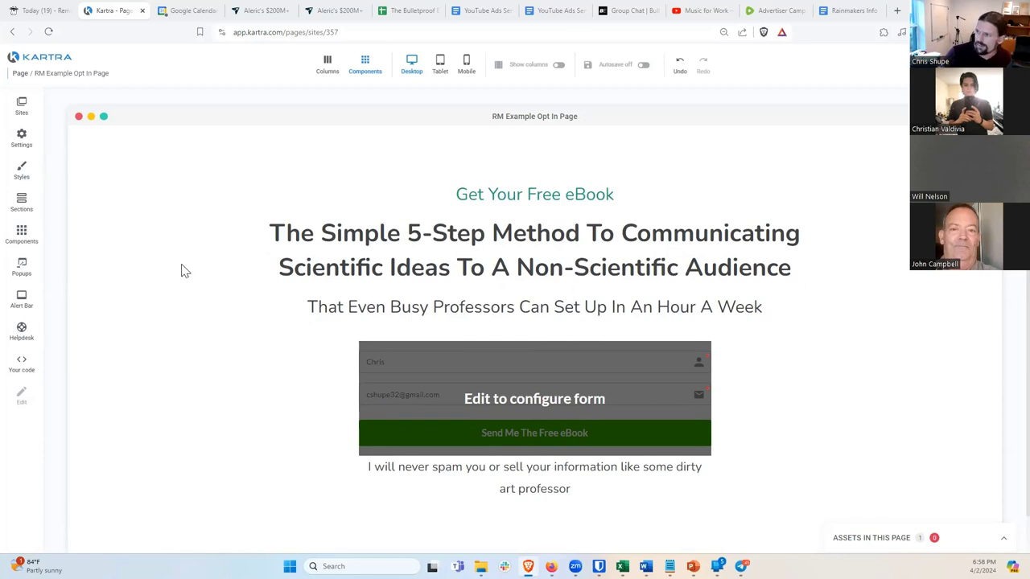
scroll(179, 368, "down", 1)
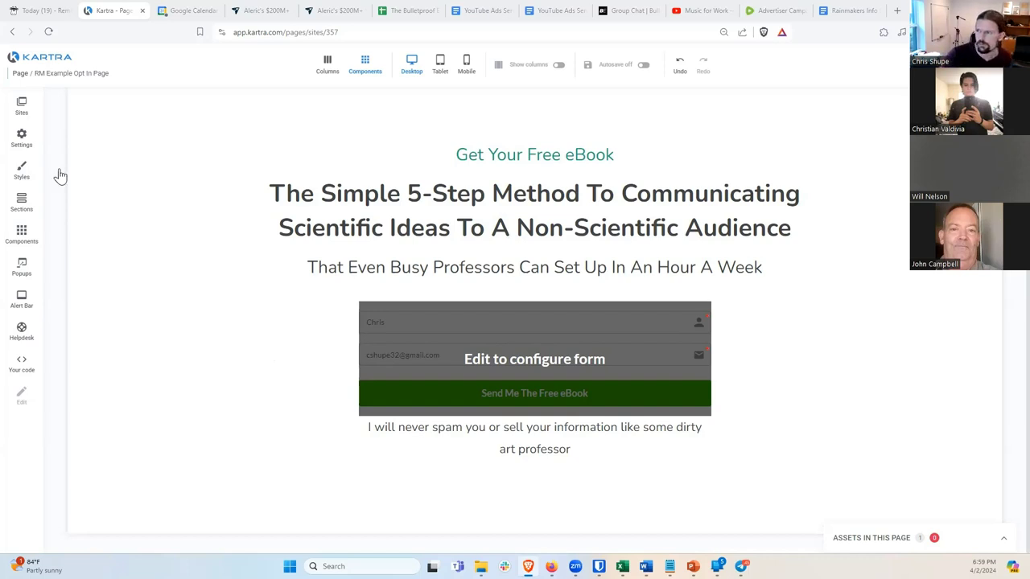
scroll(186, 288, "up", 1)
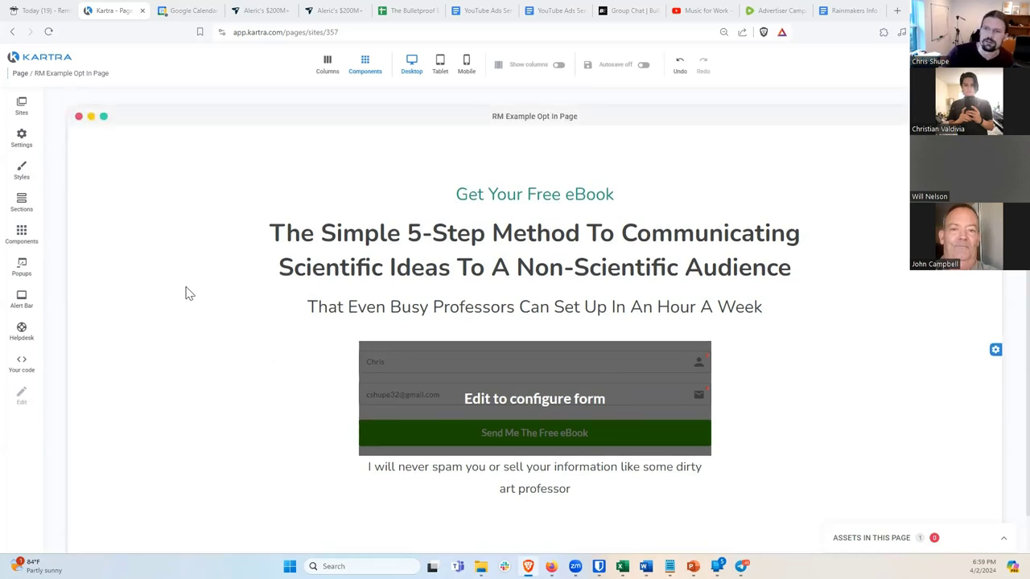
scroll(185, 293, "down", 1)
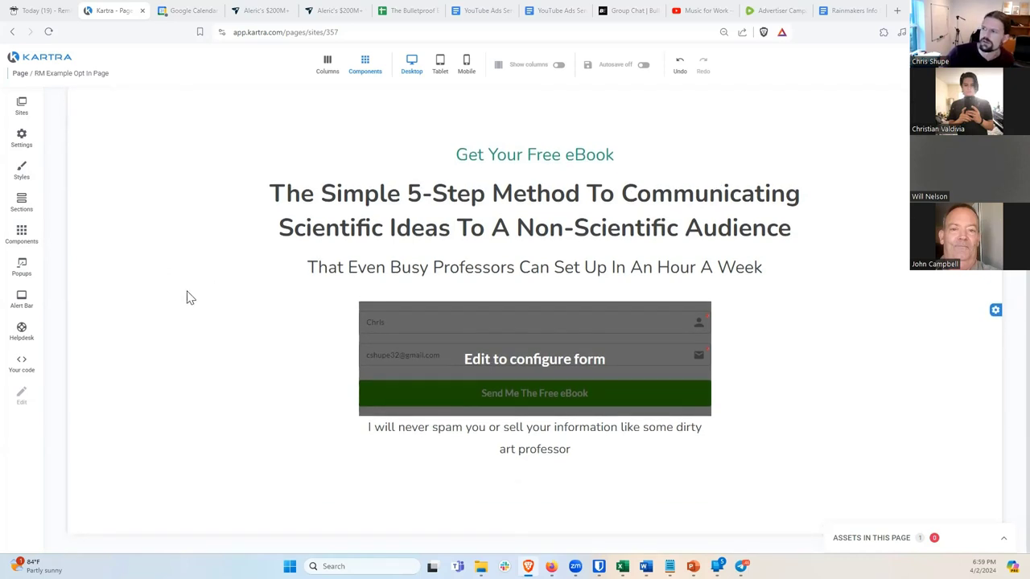
mouse_move(540, 381)
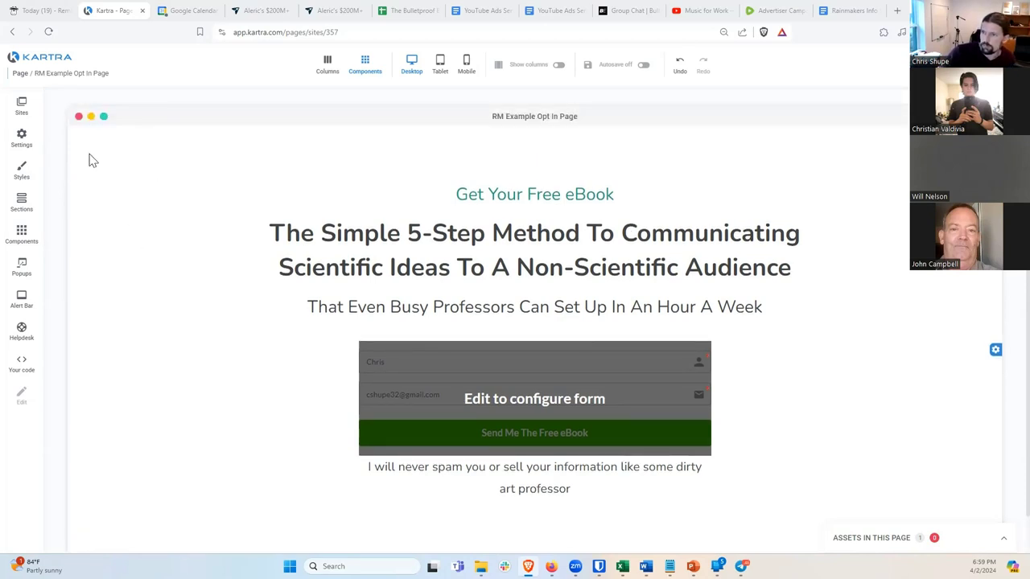
Change the SEO page title from Confirmation to Science Communication Workbook
left_click(23, 141)
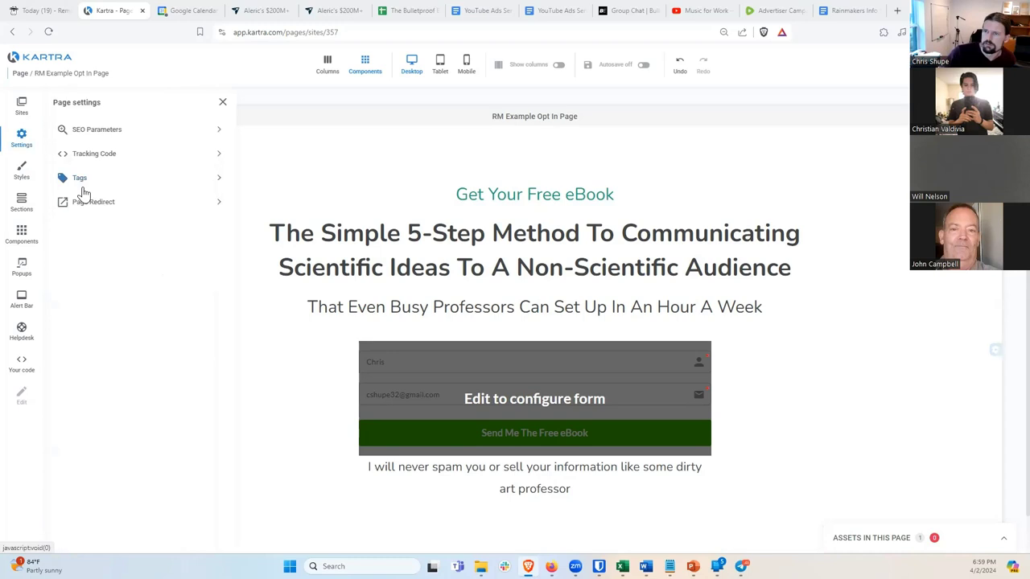
left_click(119, 155)
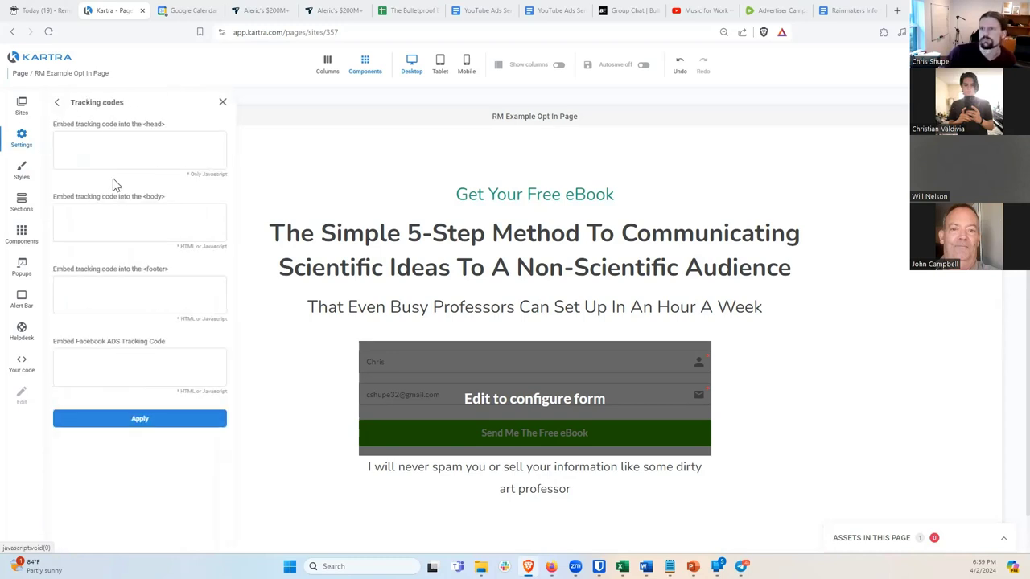
left_click(57, 103)
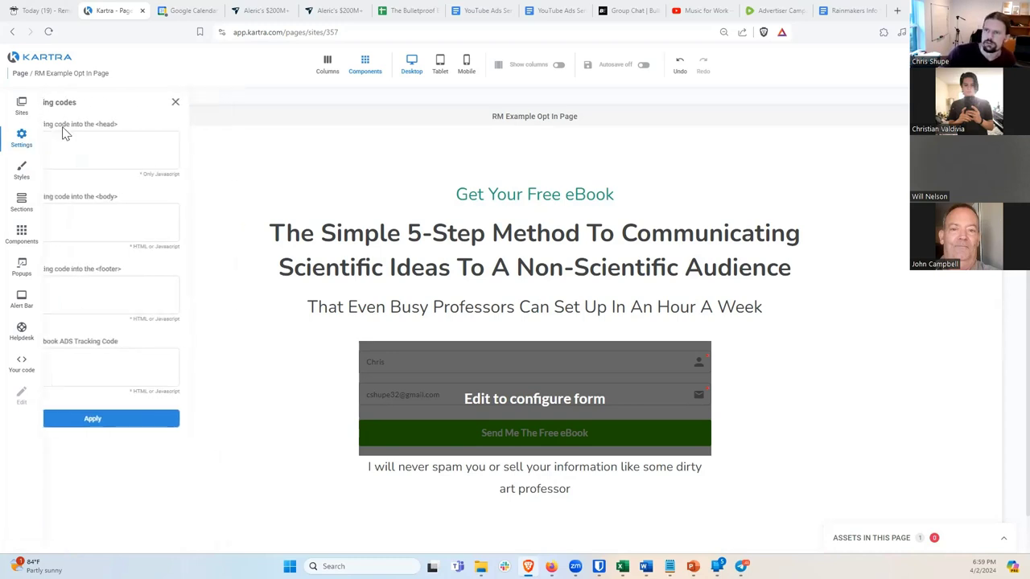
left_click(126, 131)
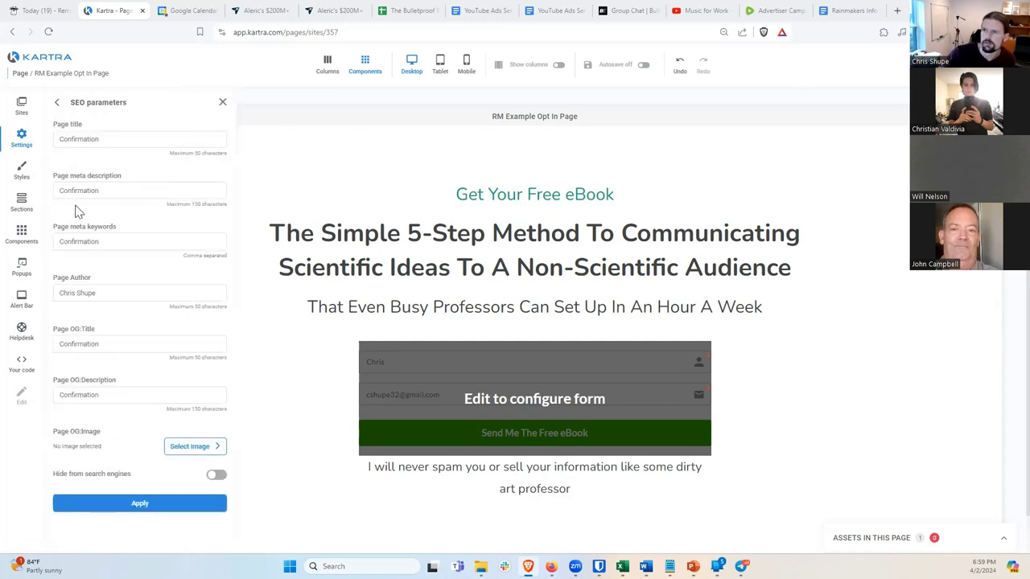
double_click(128, 137)
key("BackSpace")
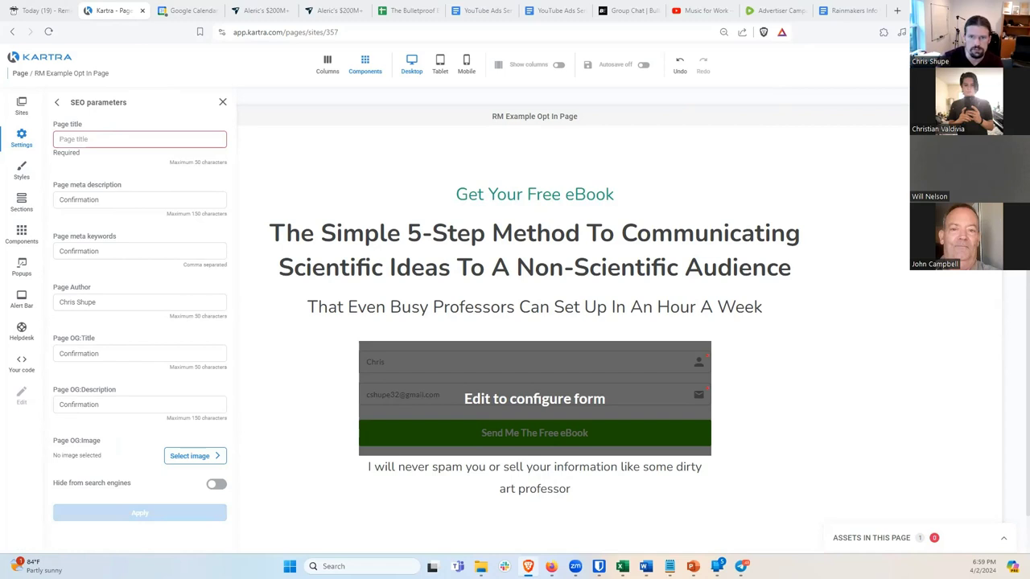
type("Sci")
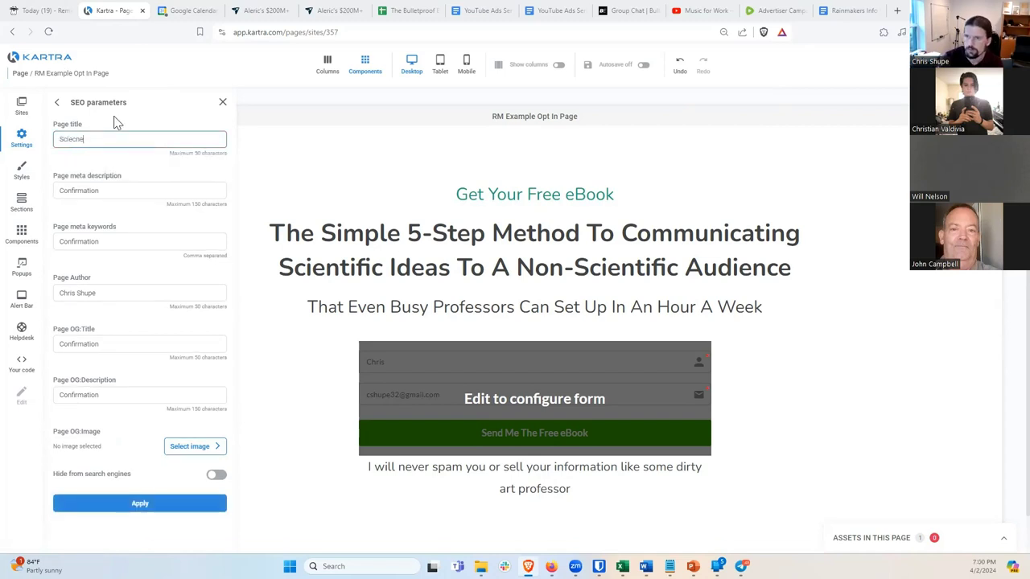
type("ence Communication Workbook")
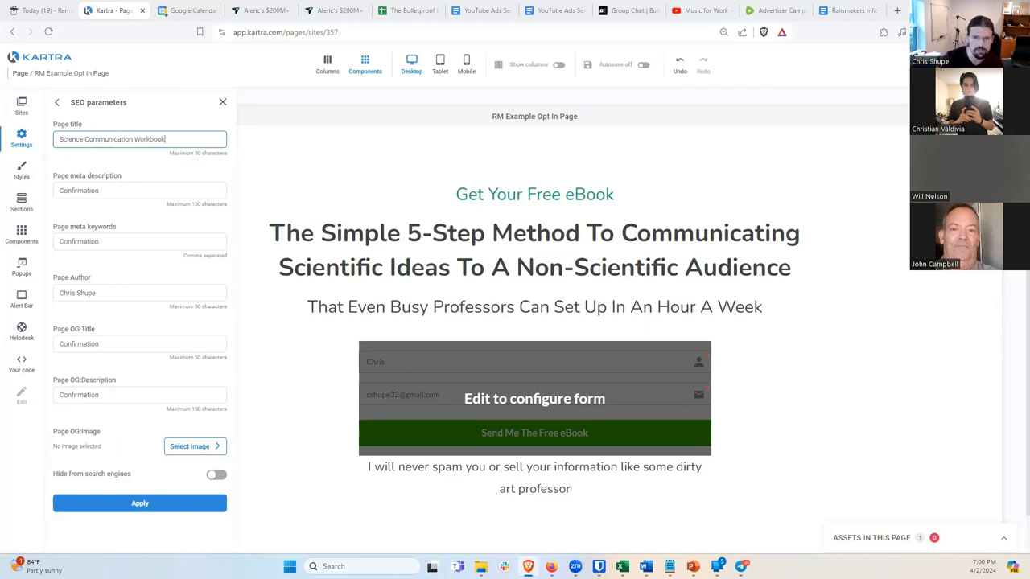
Paste that title into the meta description, keywords, OG title and OG description, and apply
left_click_drag(178, 139, 31, 145)
key("ctrl+c")
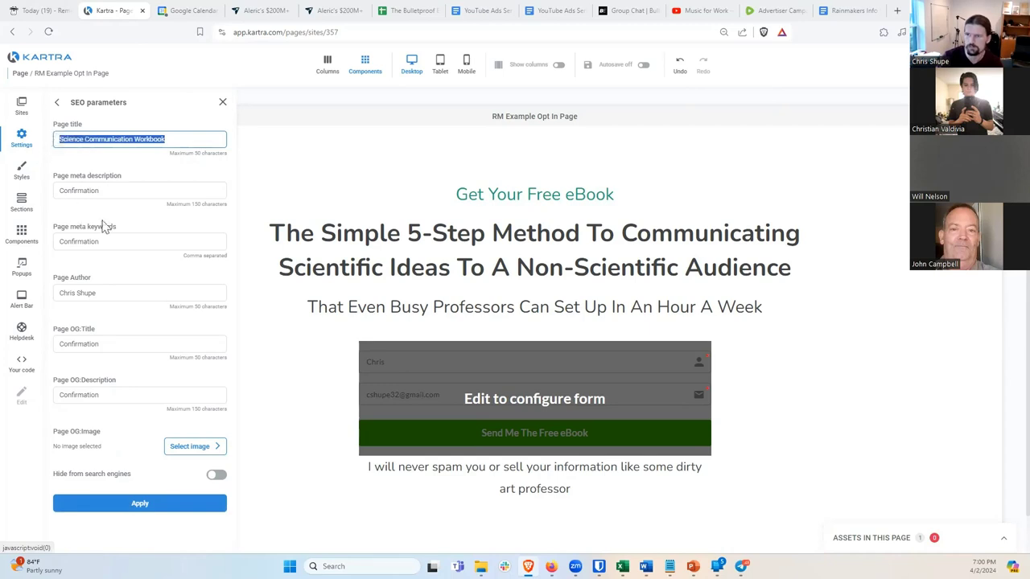
double_click(101, 190)
key("ctrl+v")
double_click(108, 241)
key("ctrl+v")
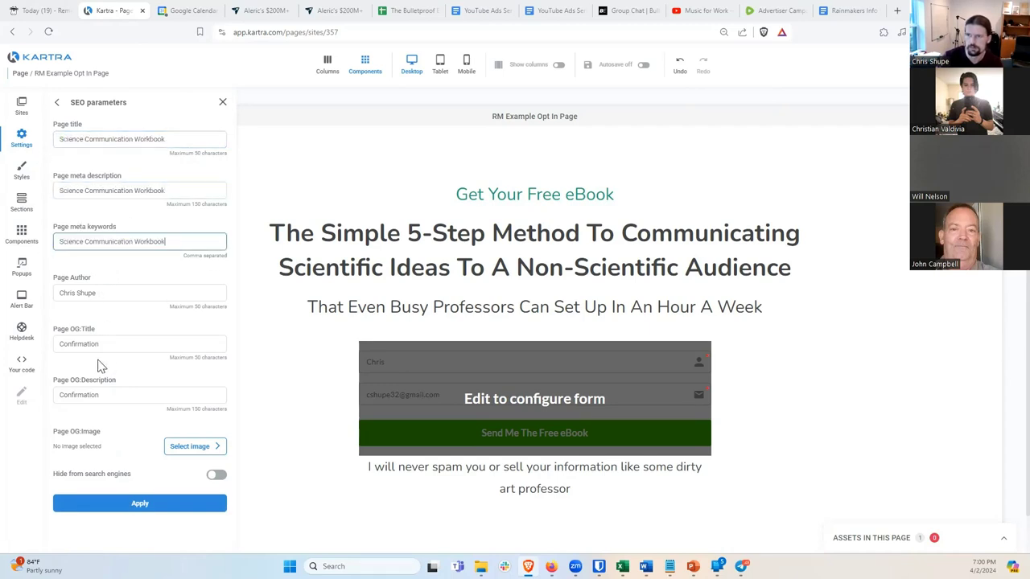
double_click(131, 343)
key("ctrl+v")
double_click(56, 395)
key("ctrl+v")
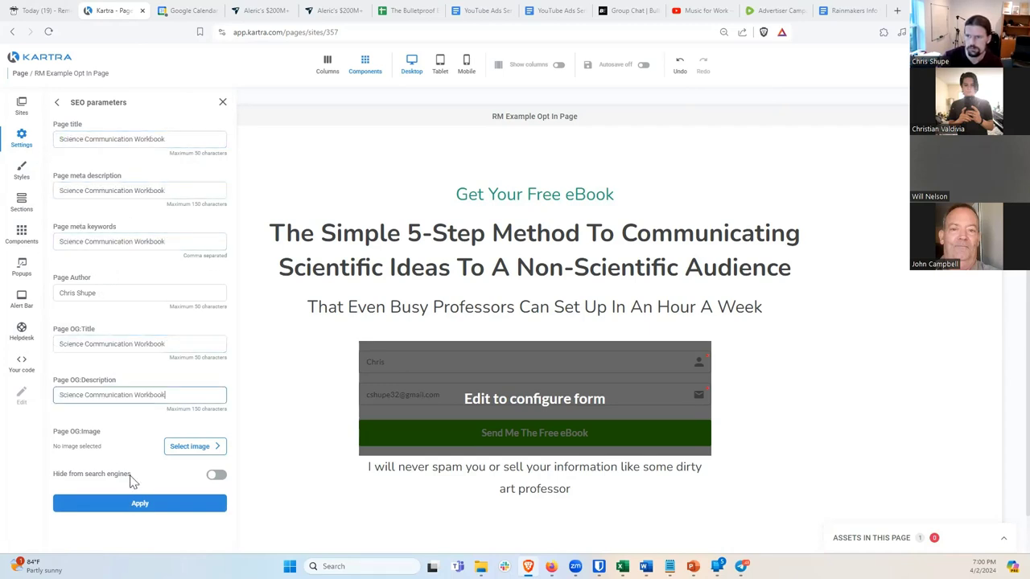
left_click(161, 504)
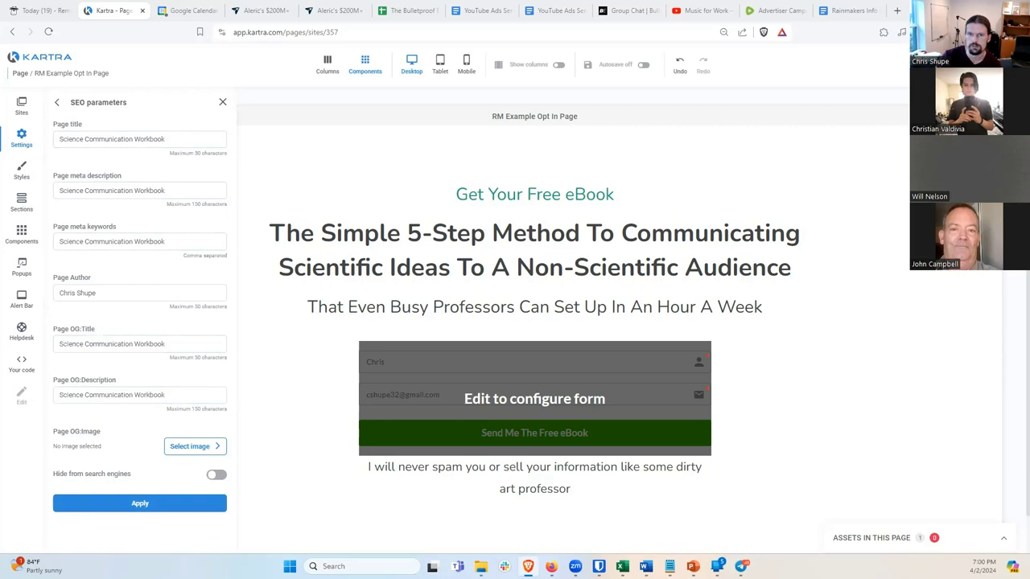
Publish the page and get its direct link
left_click(222, 102)
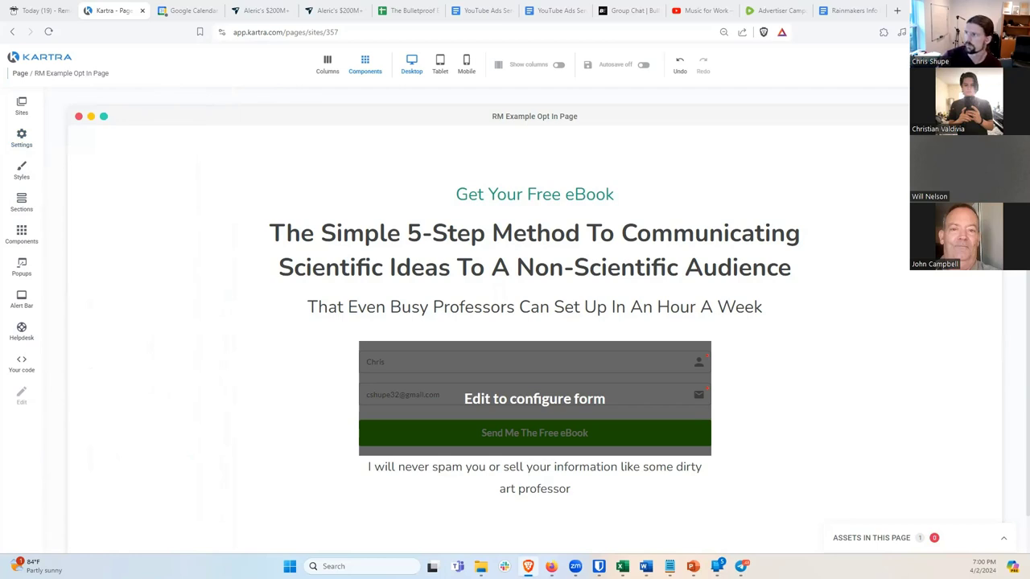
left_click(986, 64)
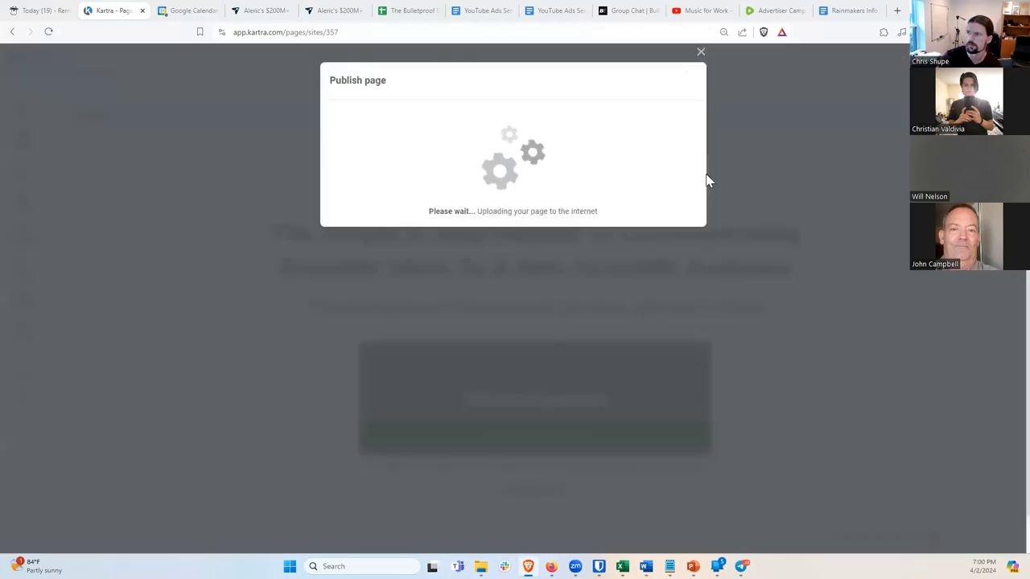
left_click(368, 173)
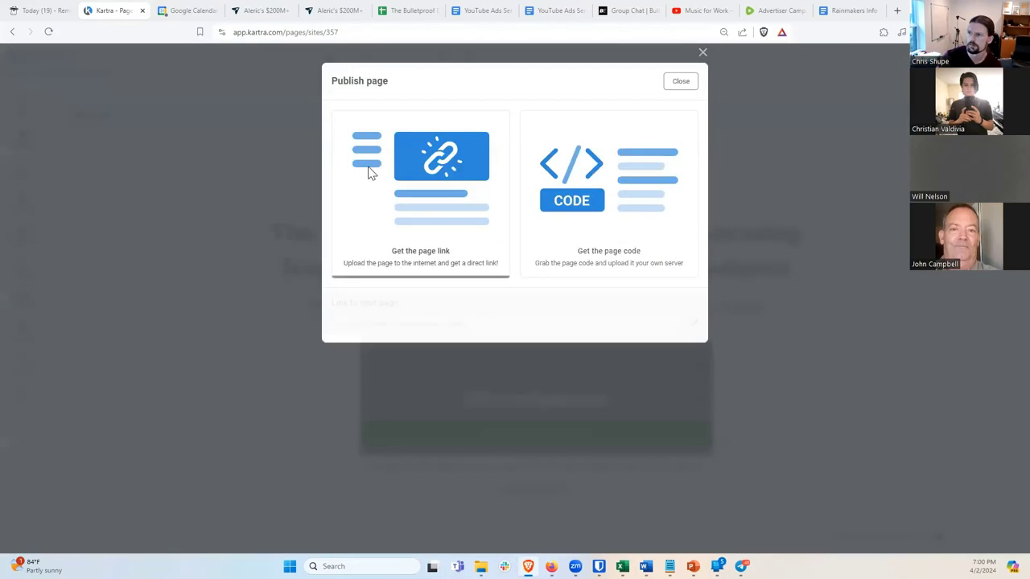
left_click(697, 86)
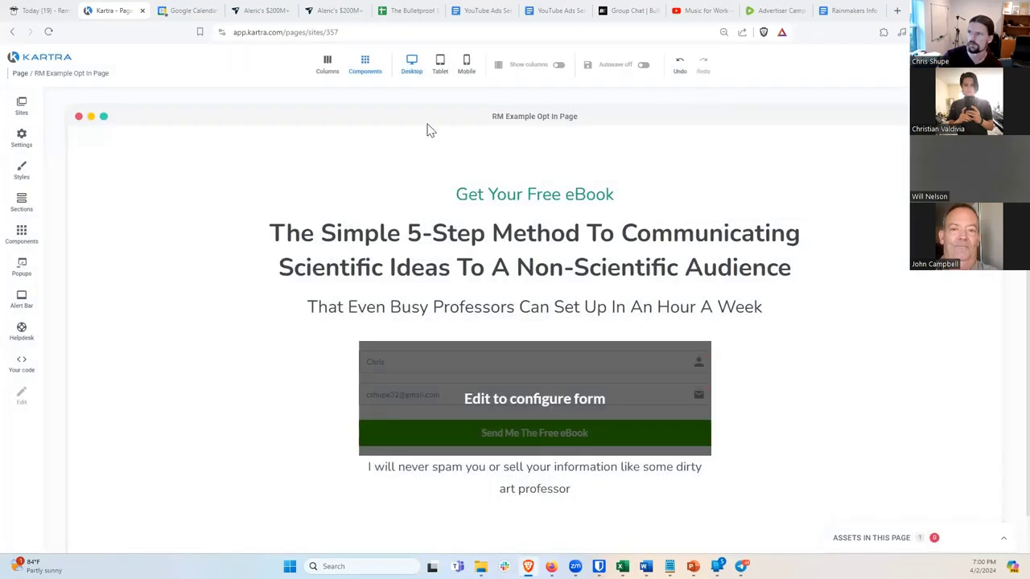
Preview the page on mobile, select the main heading and set it to 1.80rem
left_click(466, 64)
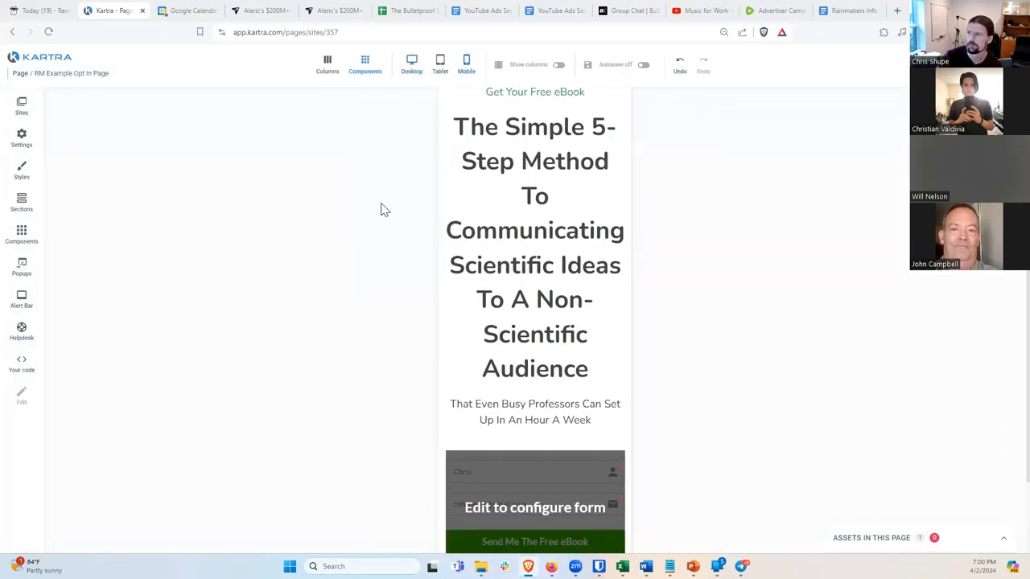
left_click(412, 65)
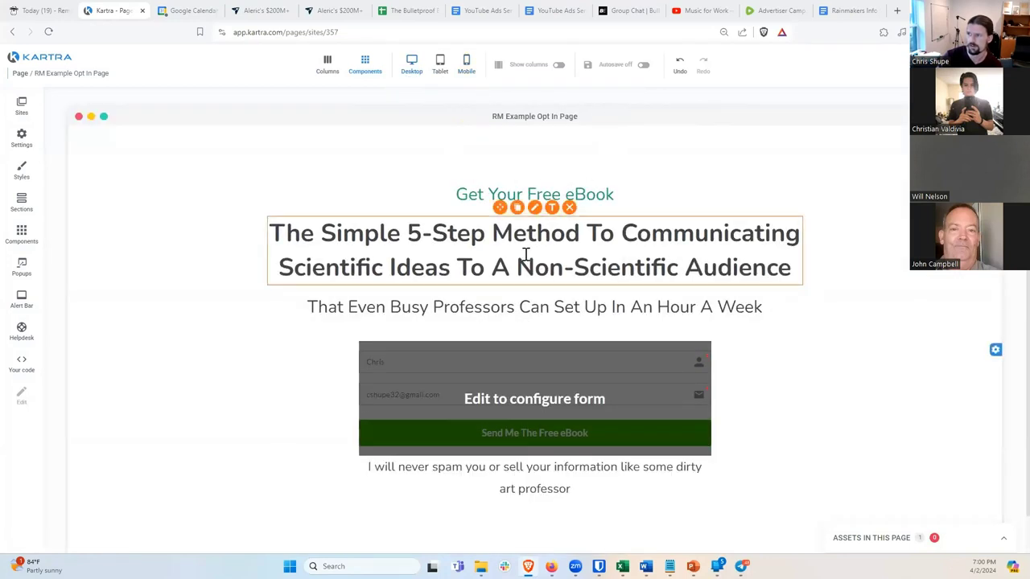
left_click(466, 68)
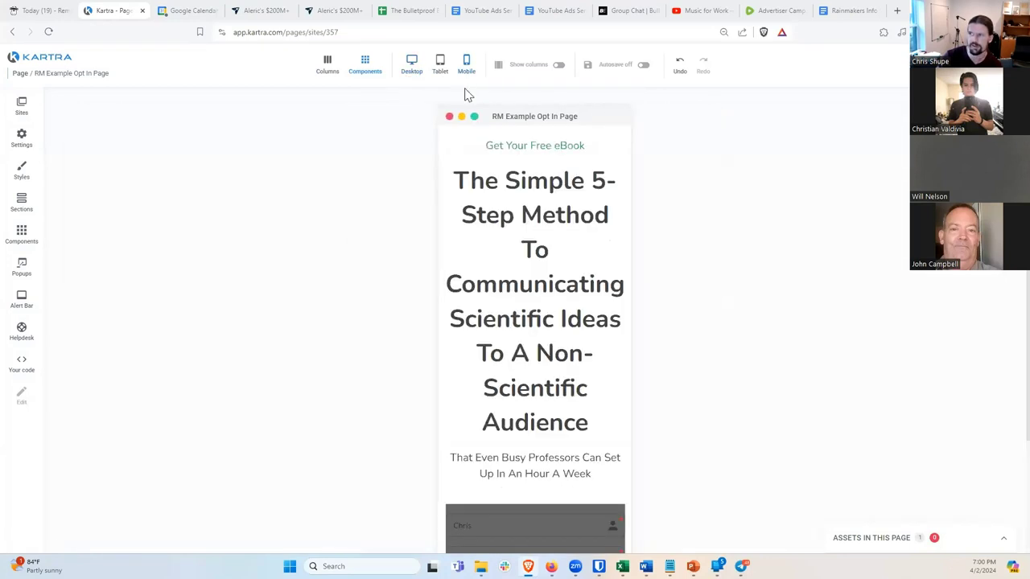
left_click(586, 416)
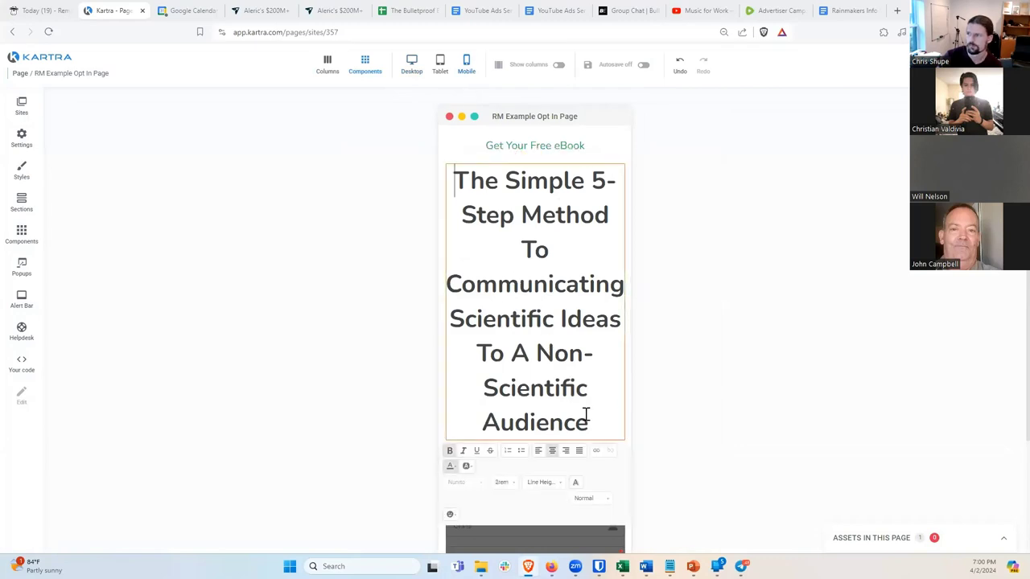
left_click_drag(579, 416, 416, 201)
scroll(537, 274, "down", 2)
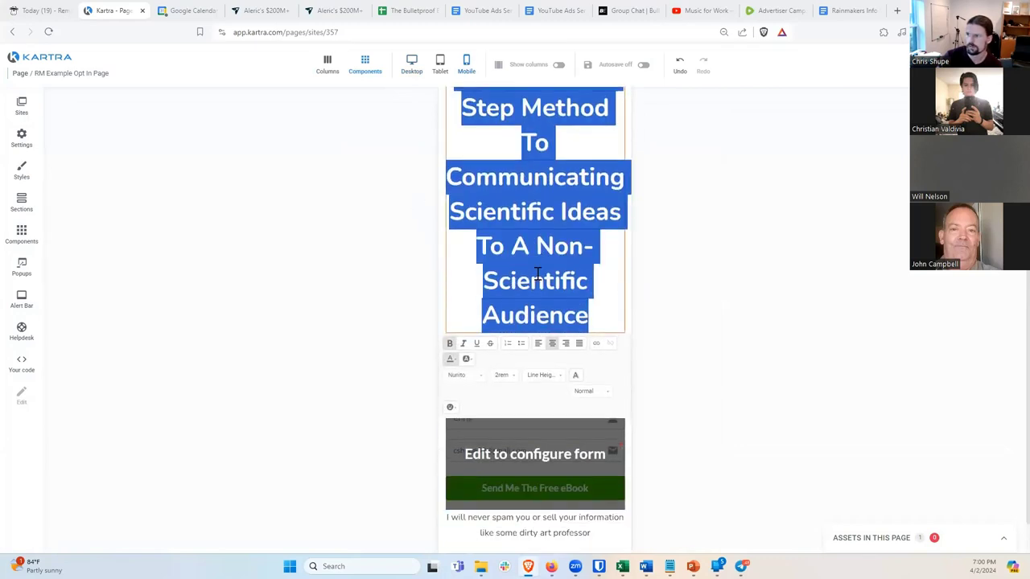
scroll(533, 278, "up", 1)
left_click(502, 428)
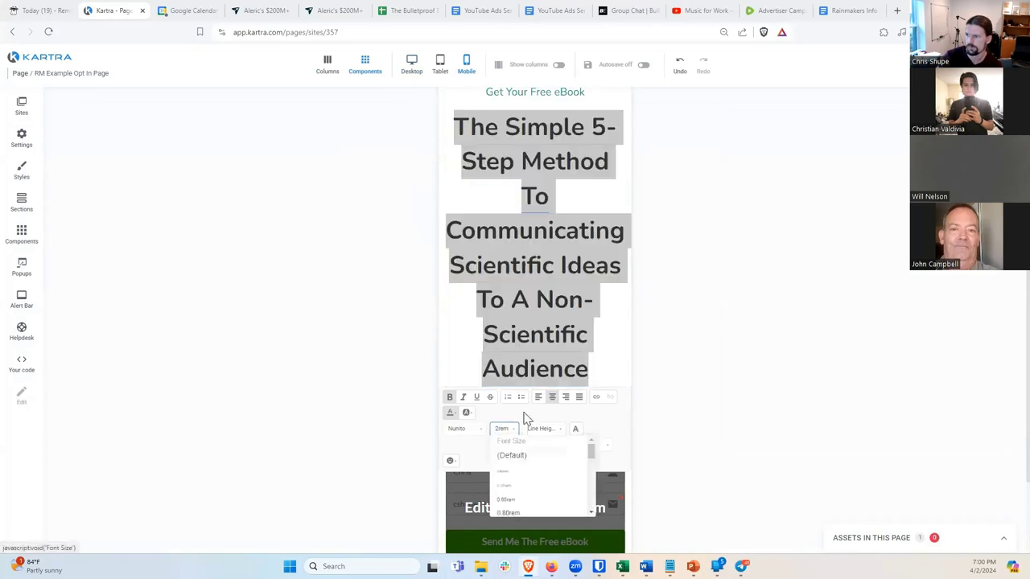
scroll(540, 478, "down", 2)
left_click(542, 494)
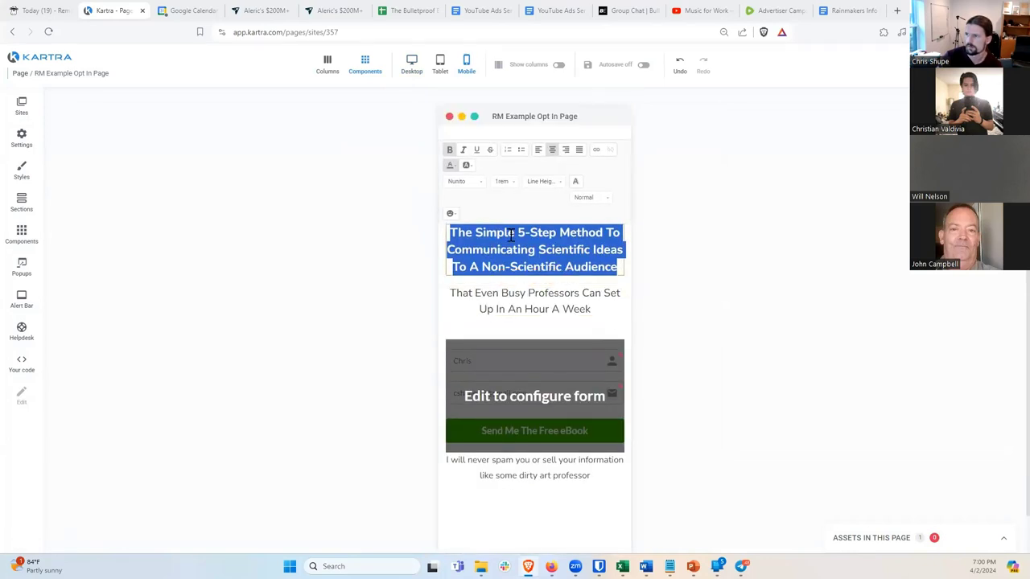
Try heading font sizes of 2.00rem and then 2.33rem
left_click(507, 184)
scroll(533, 248, "down", 5)
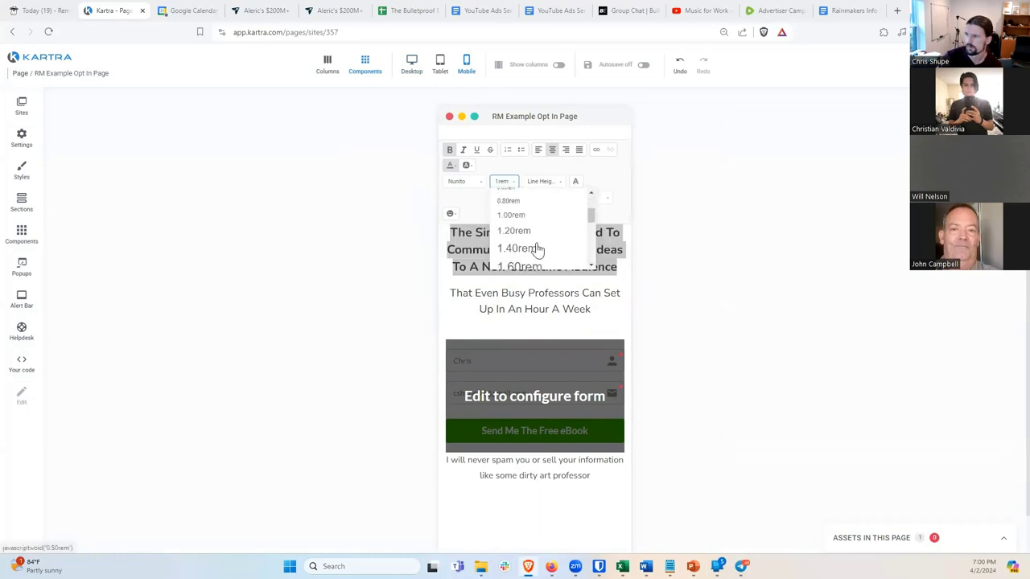
left_click(531, 214)
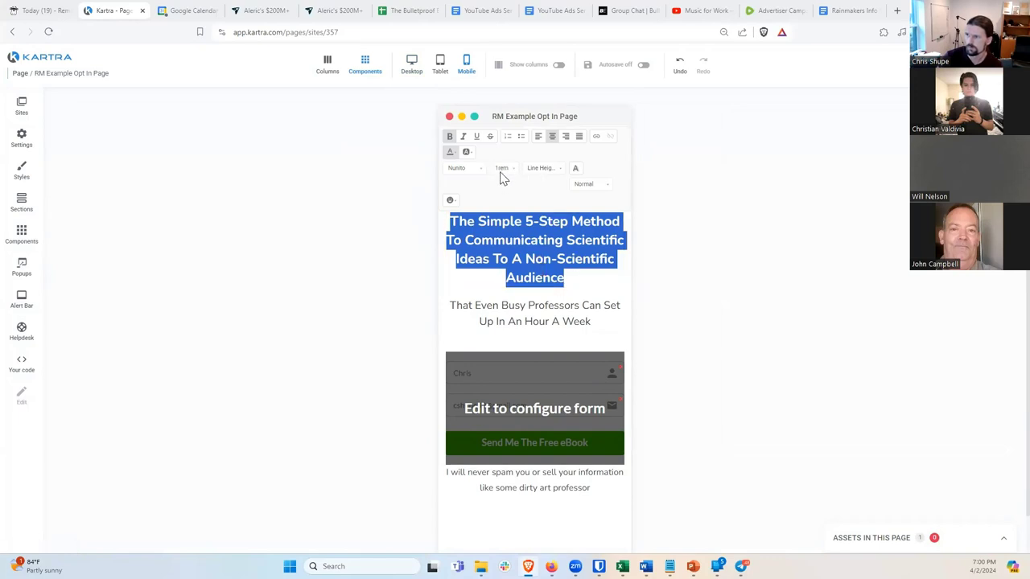
left_click(502, 168)
scroll(530, 228, "down", 3)
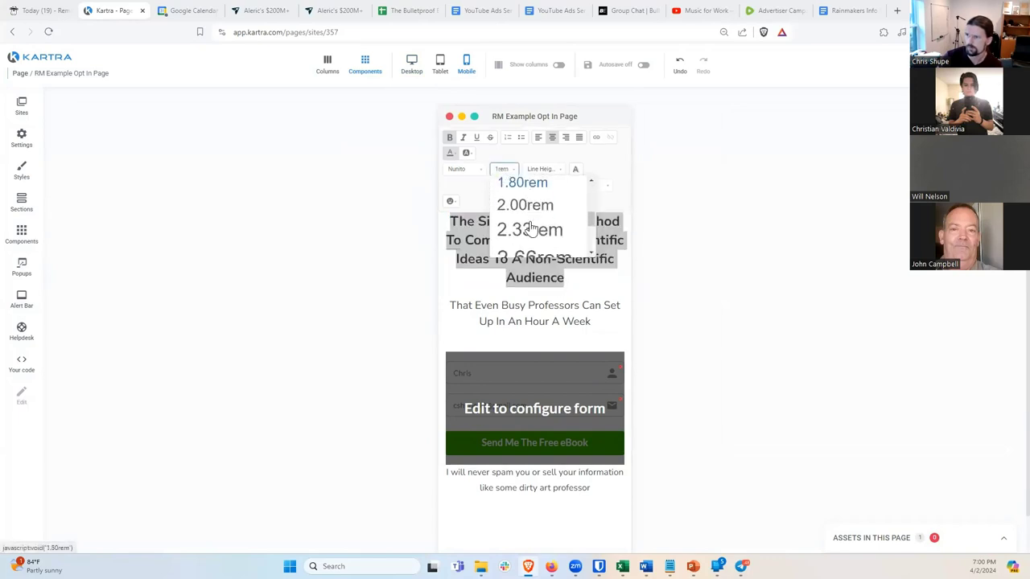
left_click(526, 225)
key("Left")
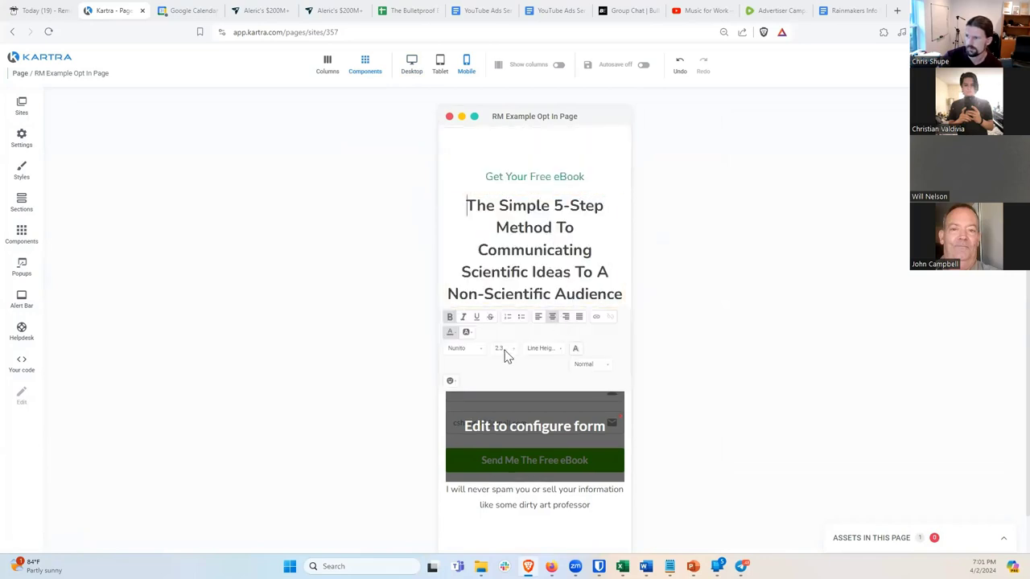
Set the heading back to 2.00rem and compare the desktop and mobile previews
left_click_drag(621, 295, 462, 205)
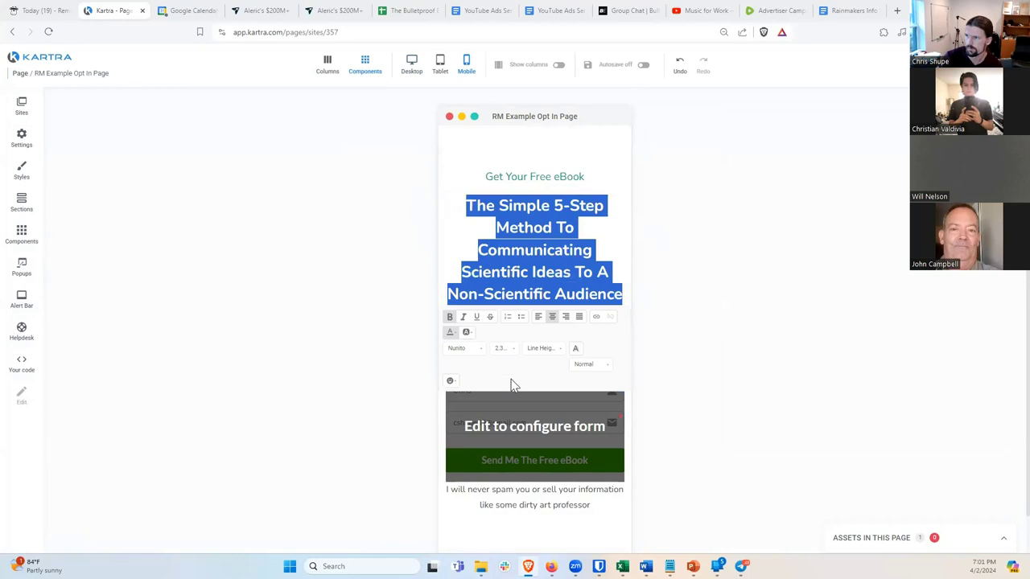
left_click(501, 348)
scroll(550, 390, "down", 1)
scroll(550, 390, "down", 2)
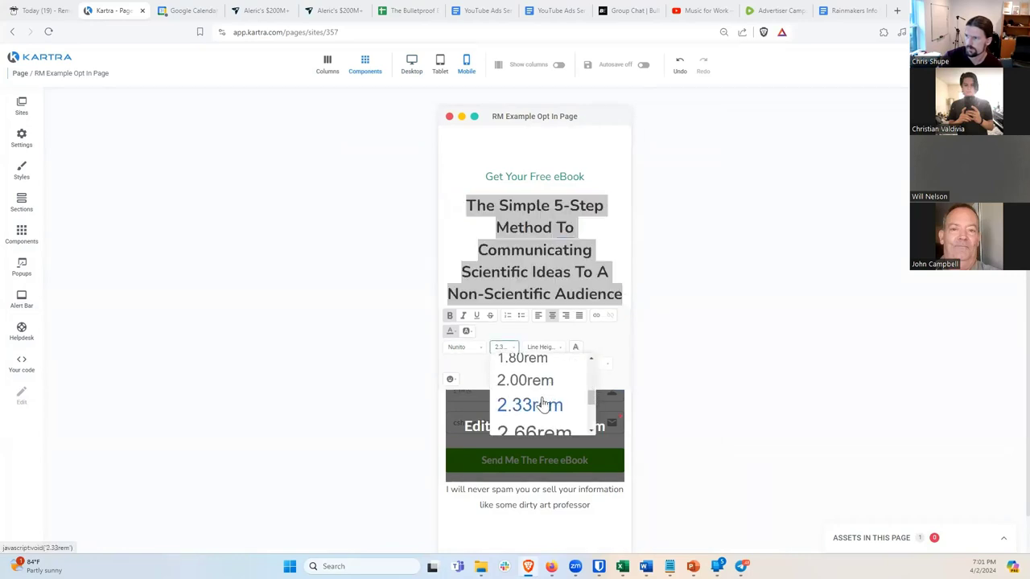
left_click(534, 382)
left_click(773, 257)
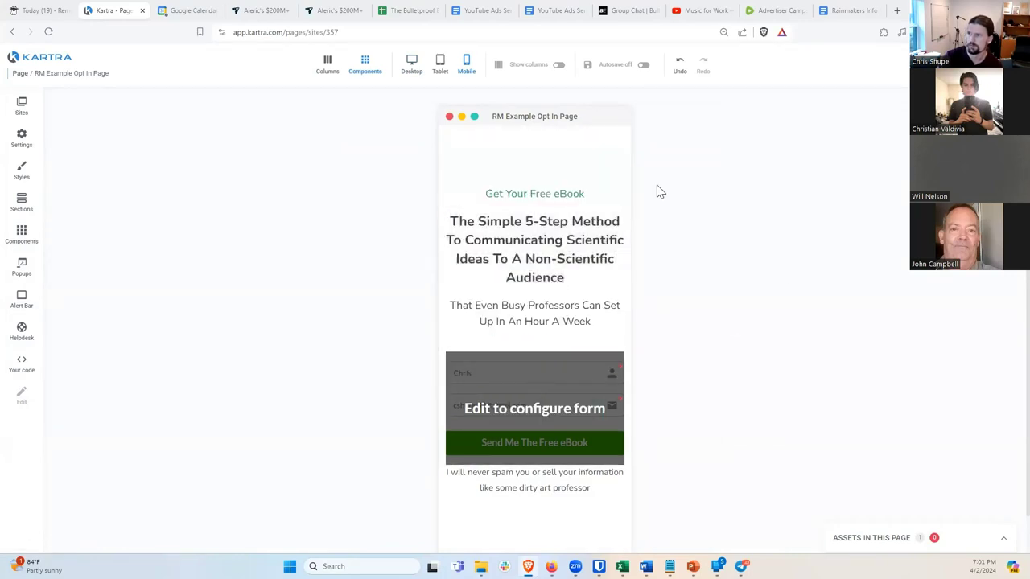
left_click(413, 73)
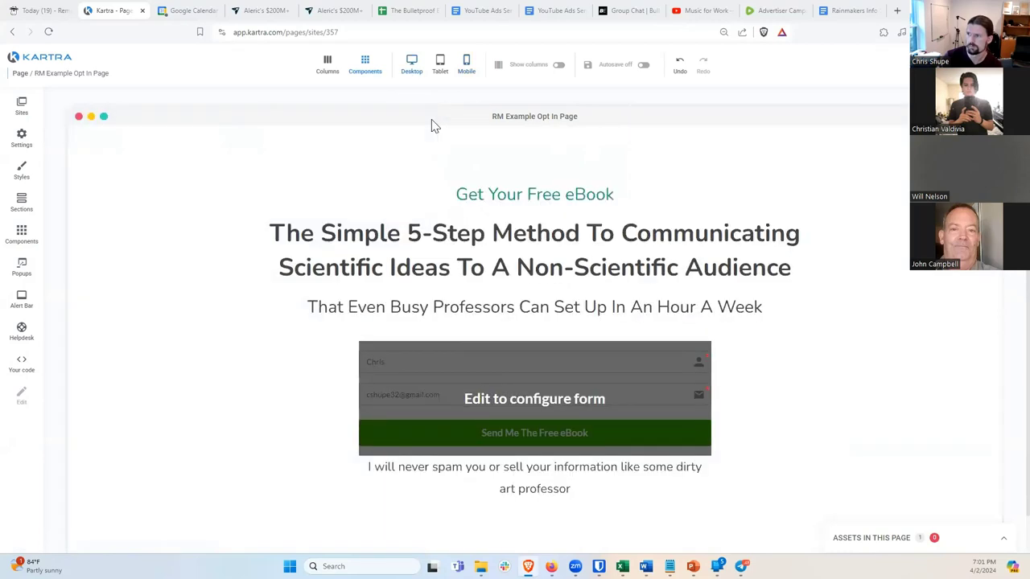
left_click(467, 70)
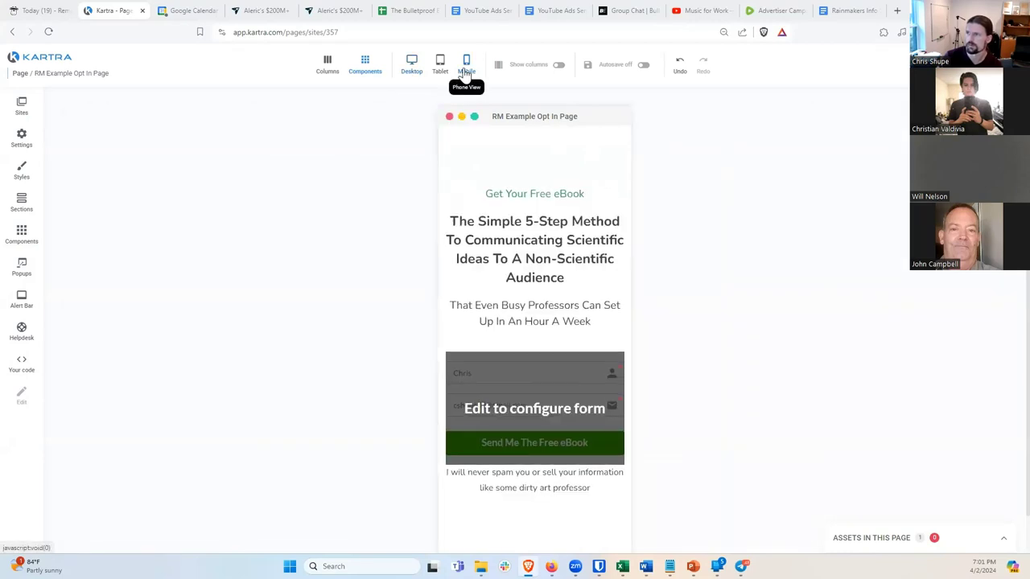
scroll(584, 322, "down", 1)
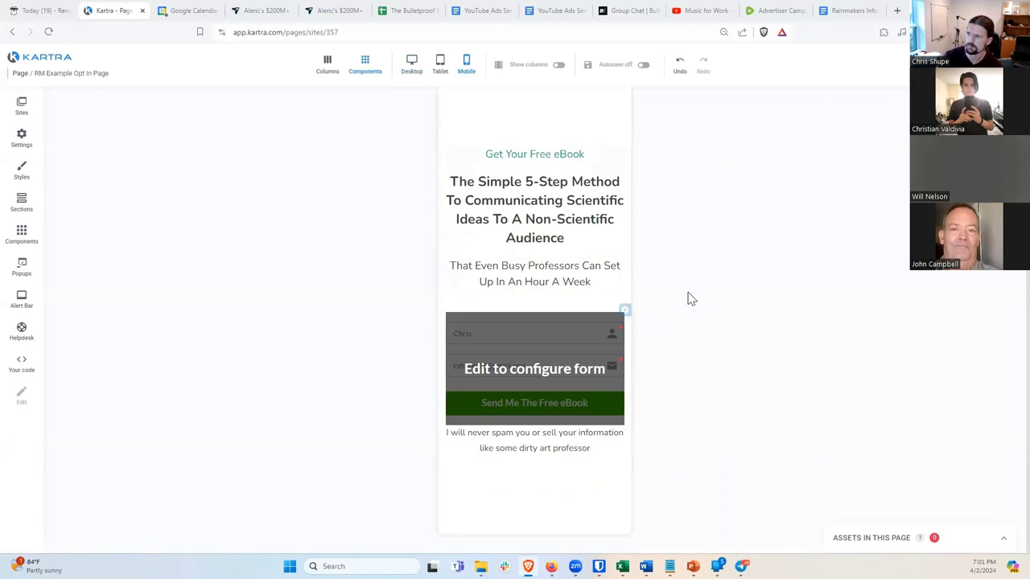
scroll(690, 299, "up", 1)
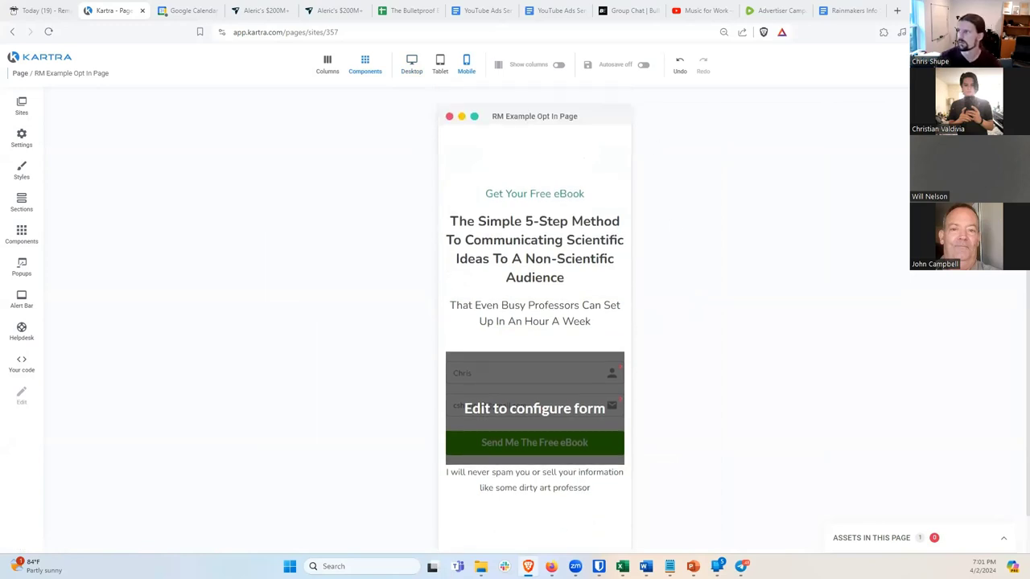
Publish the RM Example Opt In Page and close the confirmation
left_click(962, 65)
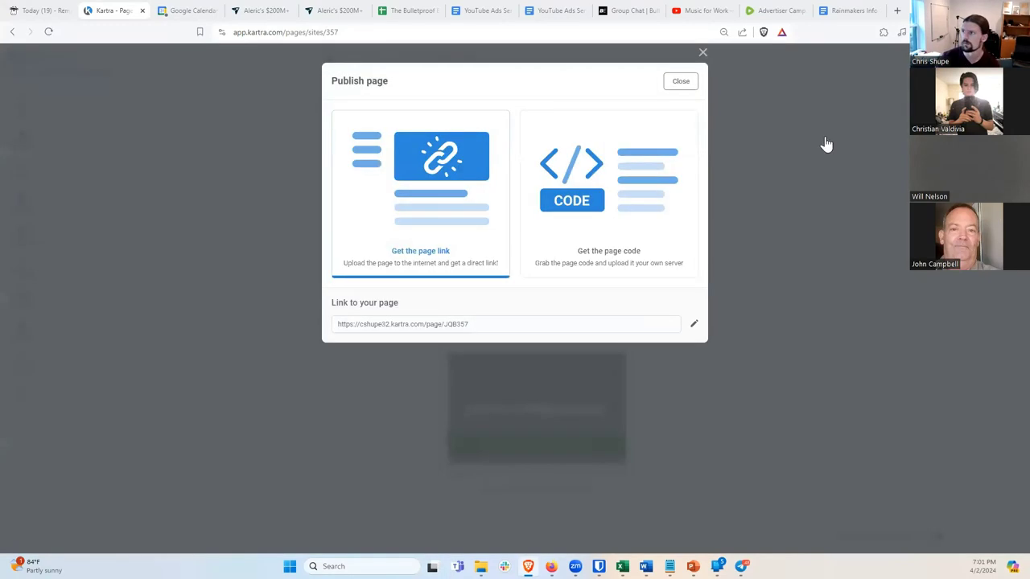
left_click(825, 145)
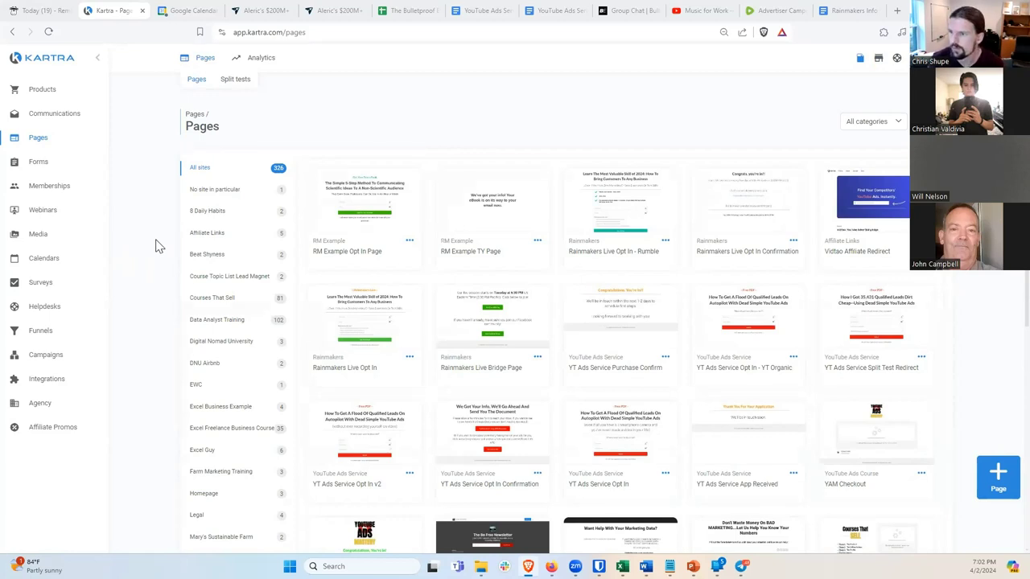
Go to Communications and show the Sequences list
scroll(231, 303, "down", 3)
scroll(231, 302, "up", 3)
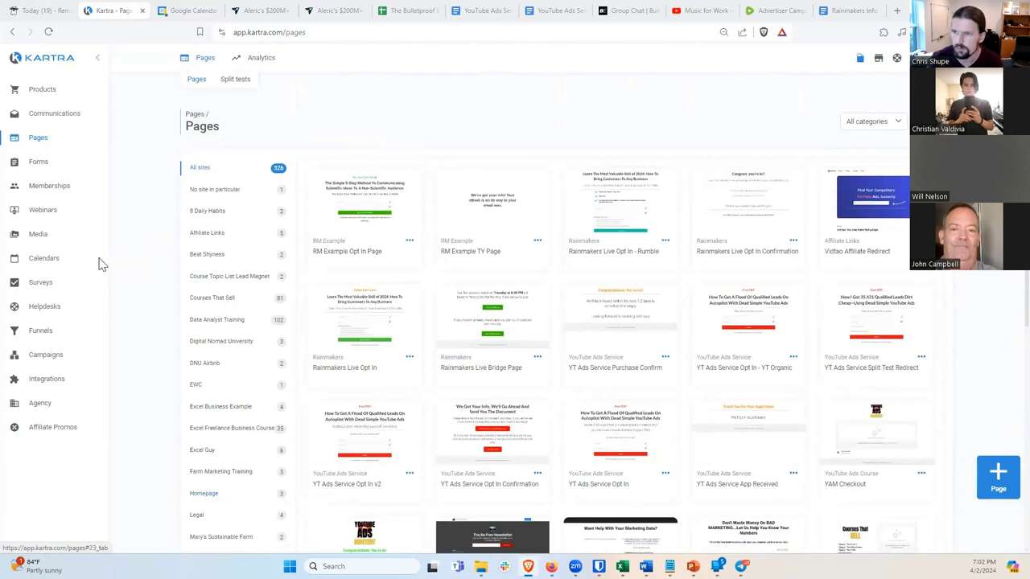
left_click(63, 121)
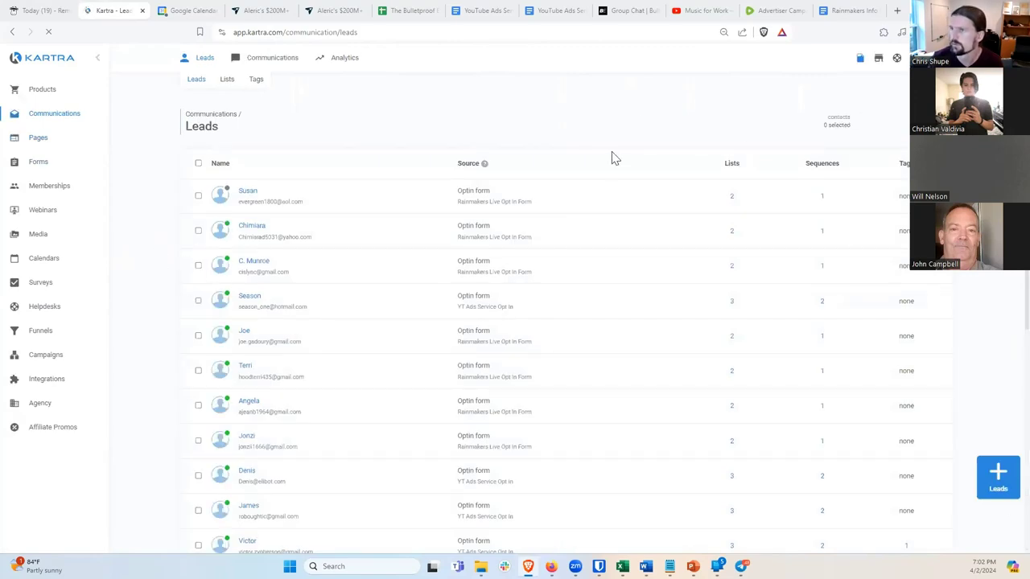
mouse_move(260, 56)
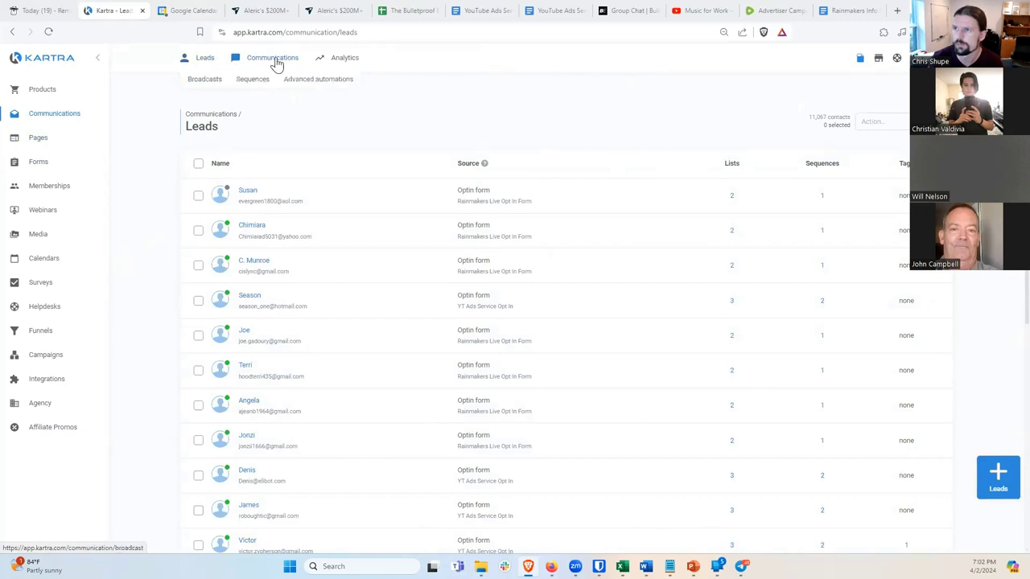
left_click(260, 85)
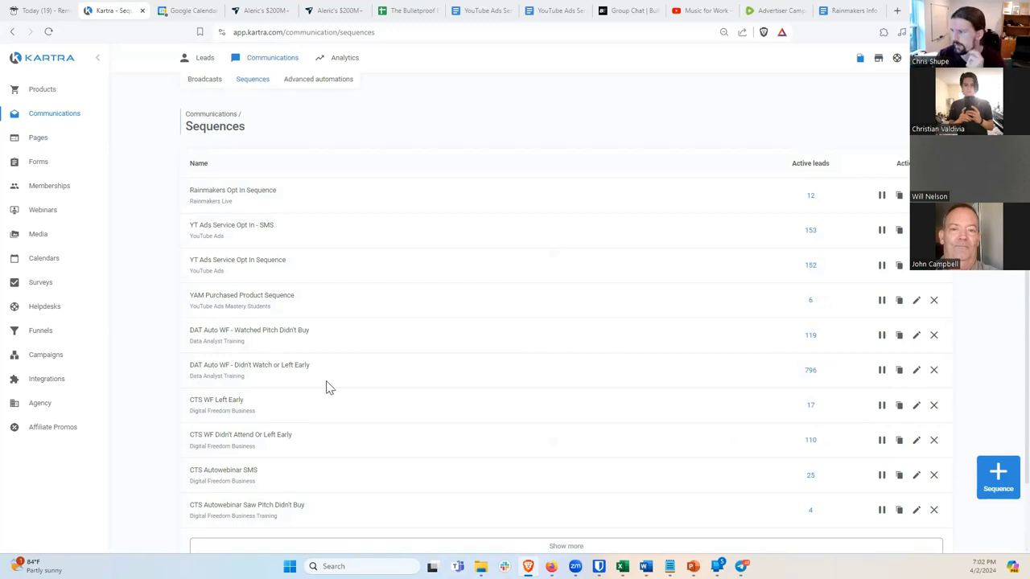
Start a new sequence named 'RM Example Sequence'
left_click(1002, 471)
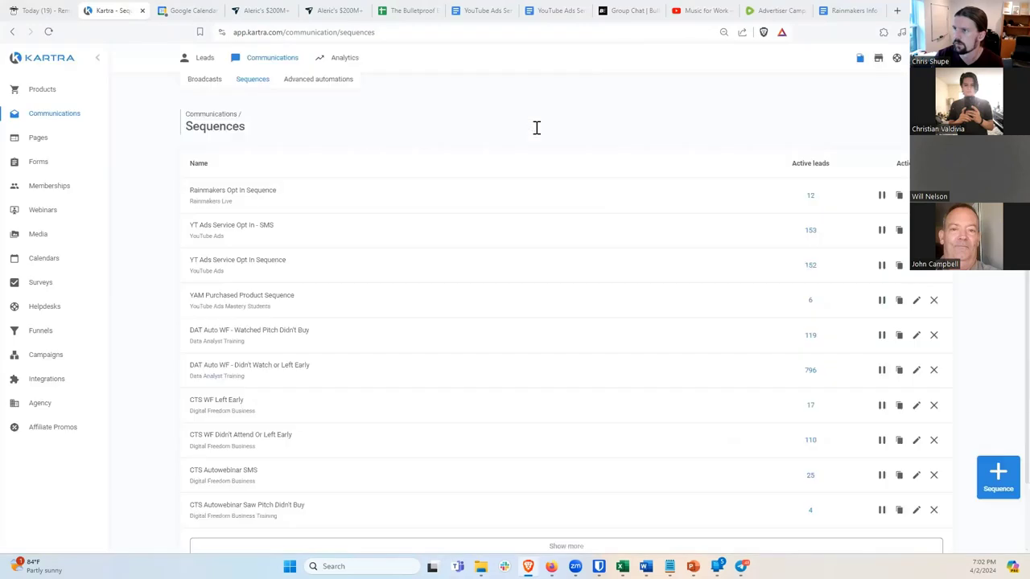
left_click(537, 128)
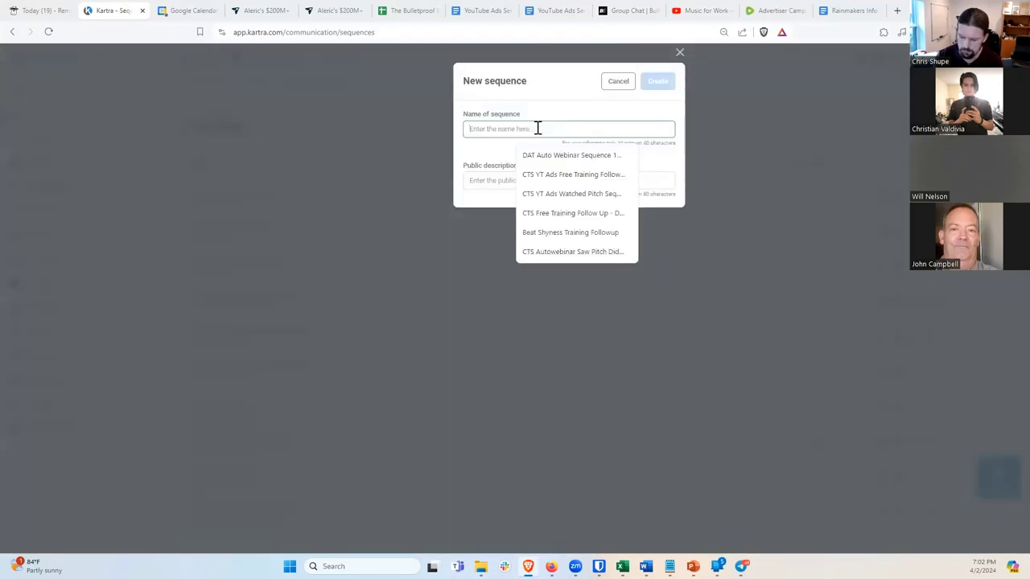
type("RM Examples")
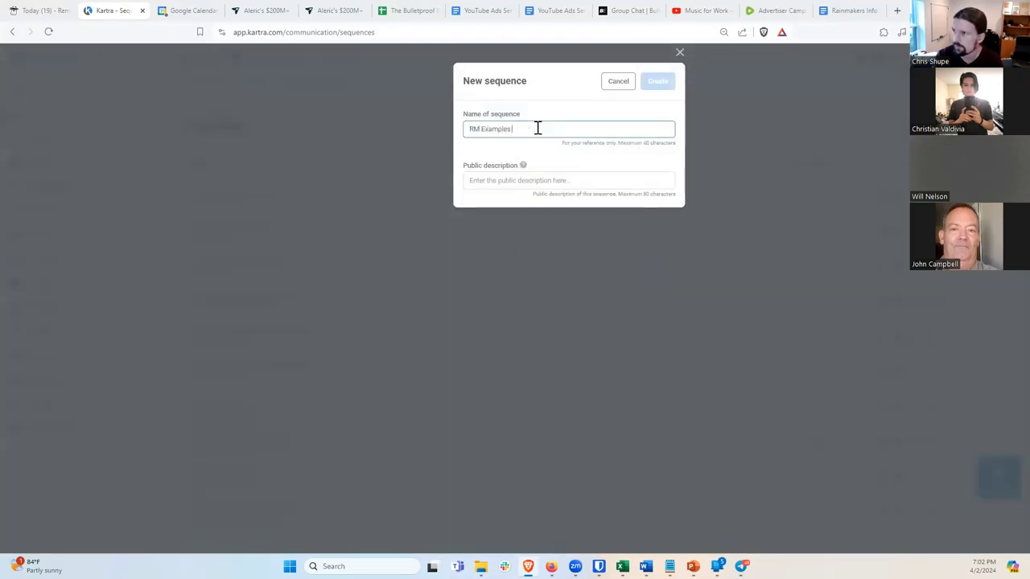
key("BackSpace")
type(" Sequence")
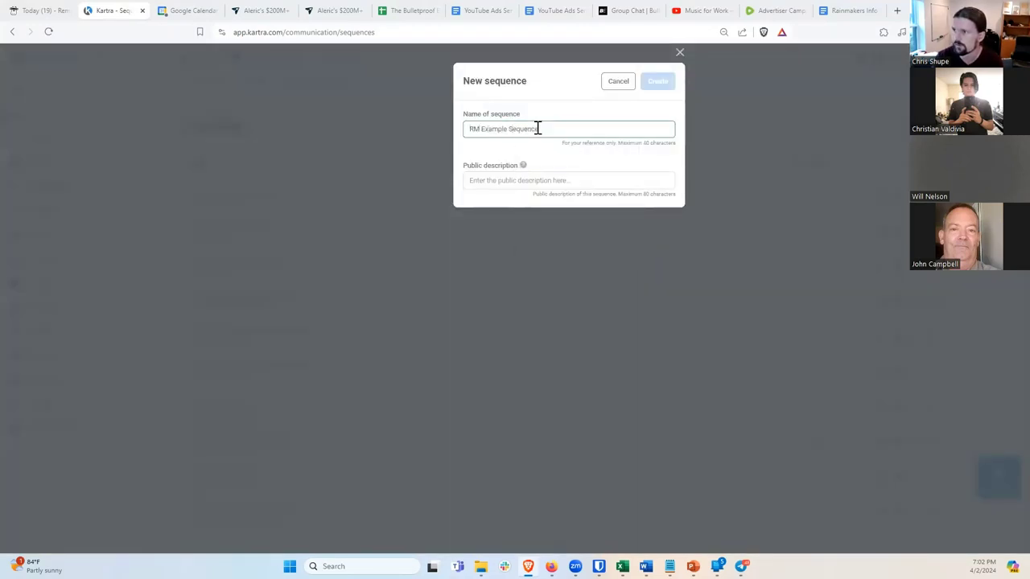
Enter the public description 'Scientific Communication Skills', check both fields, and create the sequence
left_click(513, 180)
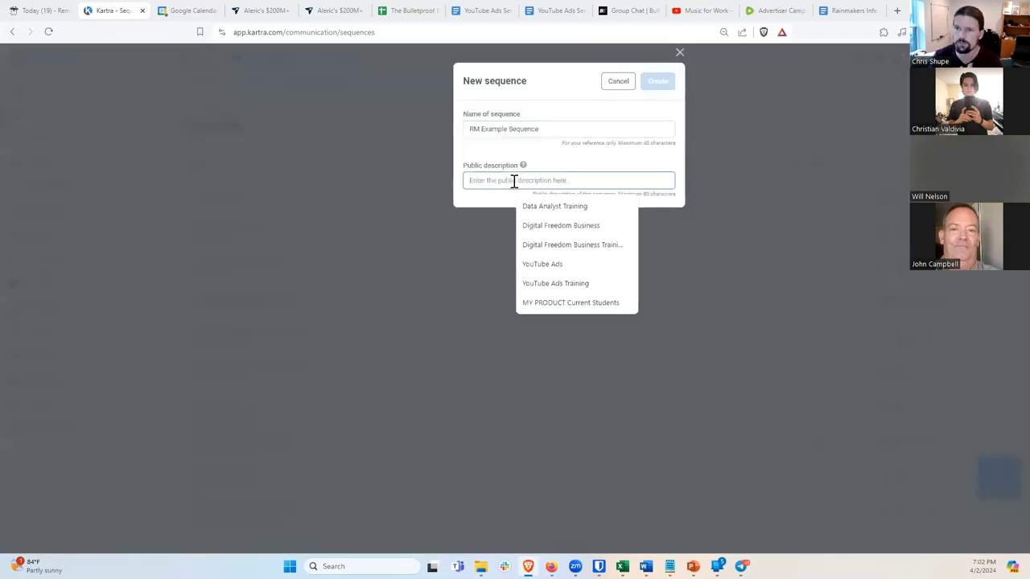
type("Sc")
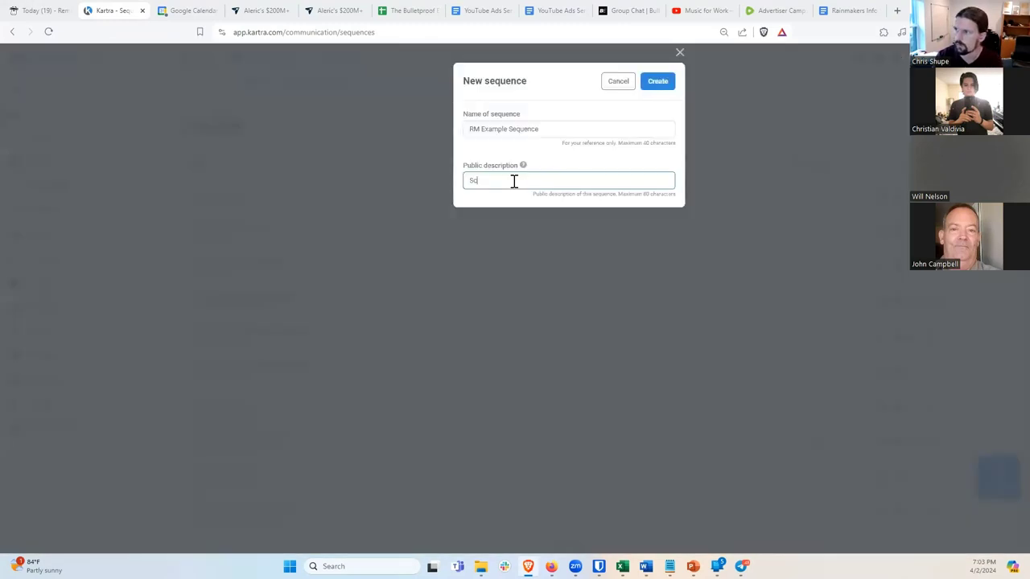
type("ientifical")
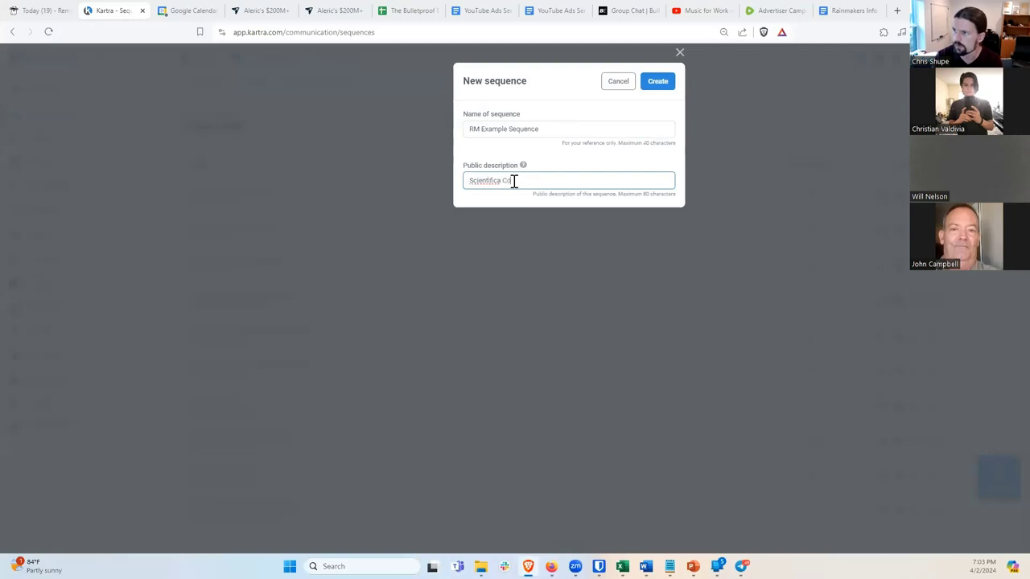
key("BackSpace")
key("BackSpace")
type("Communications")
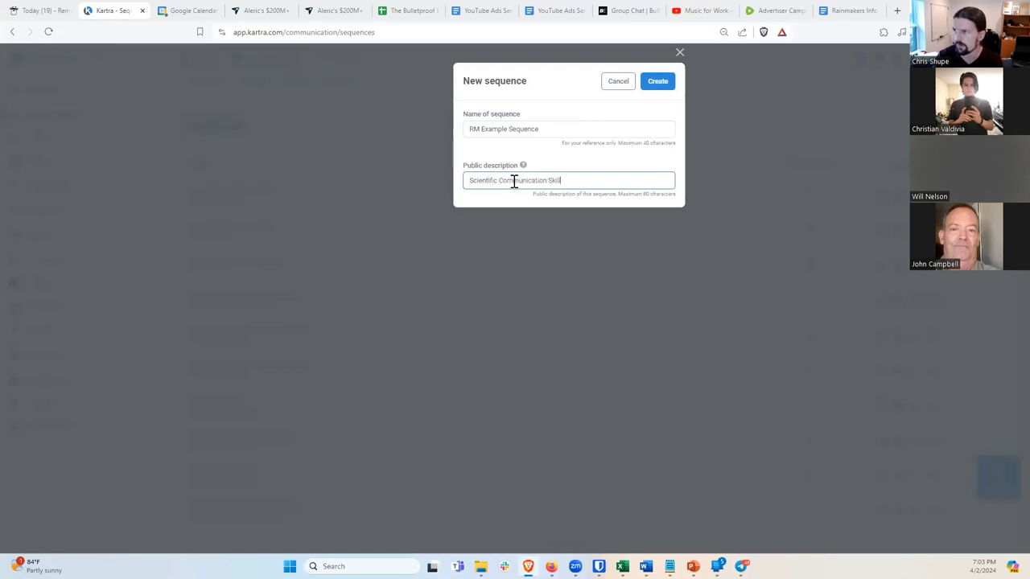
triple_click(539, 180)
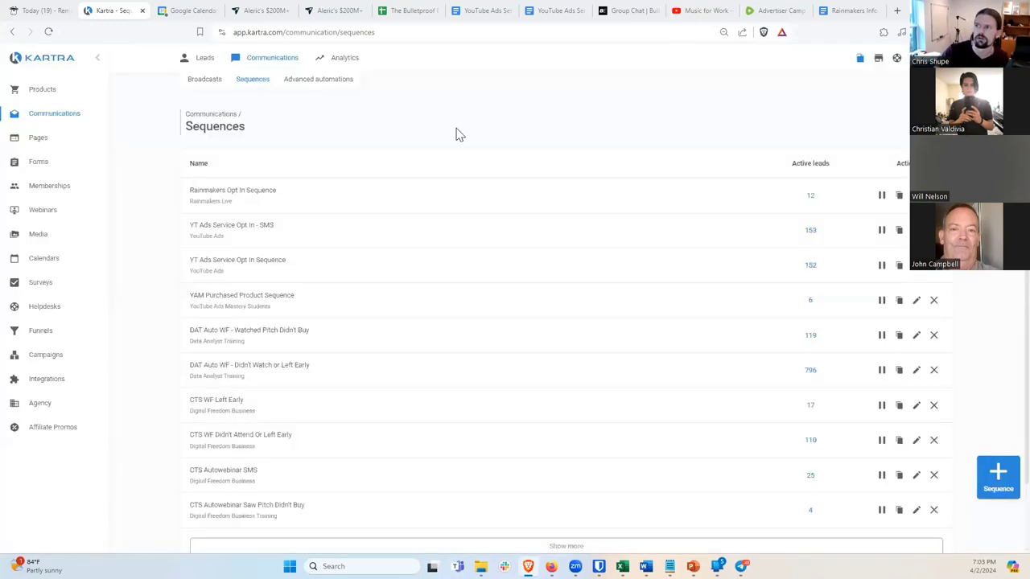
triple_click(555, 130)
left_click(555, 130)
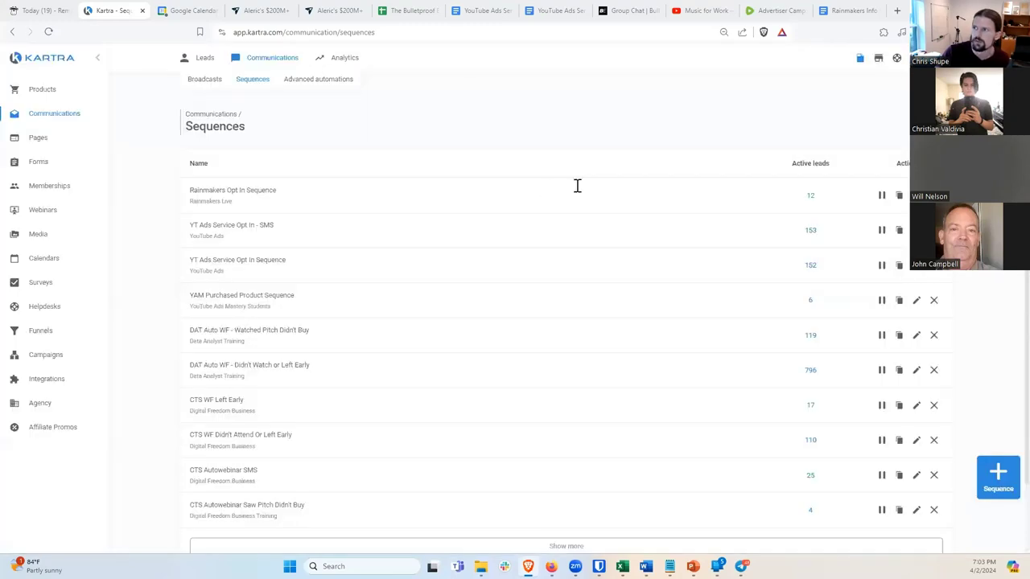
left_click_drag(577, 184, 466, 188)
left_click(585, 179)
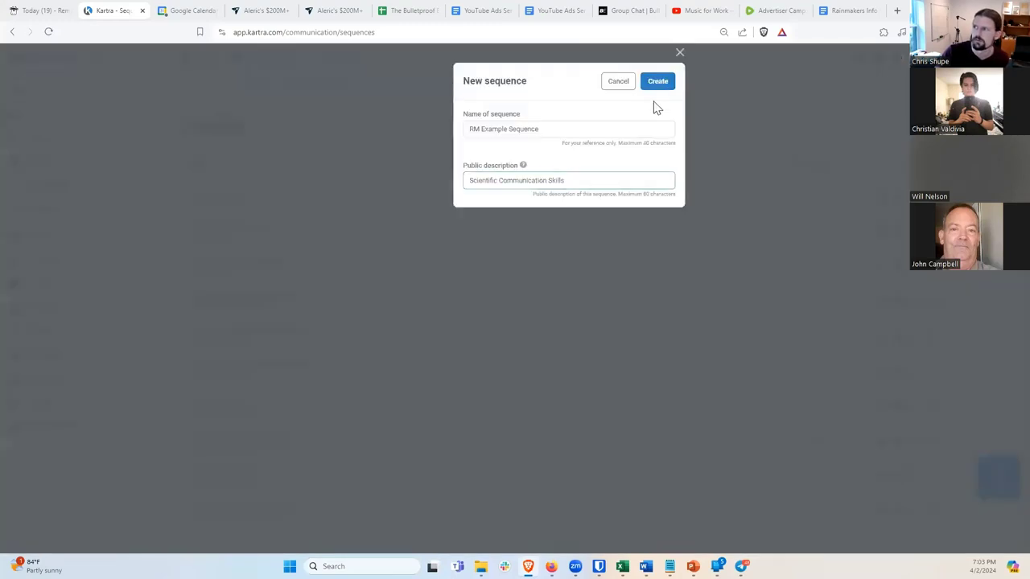
left_click(658, 81)
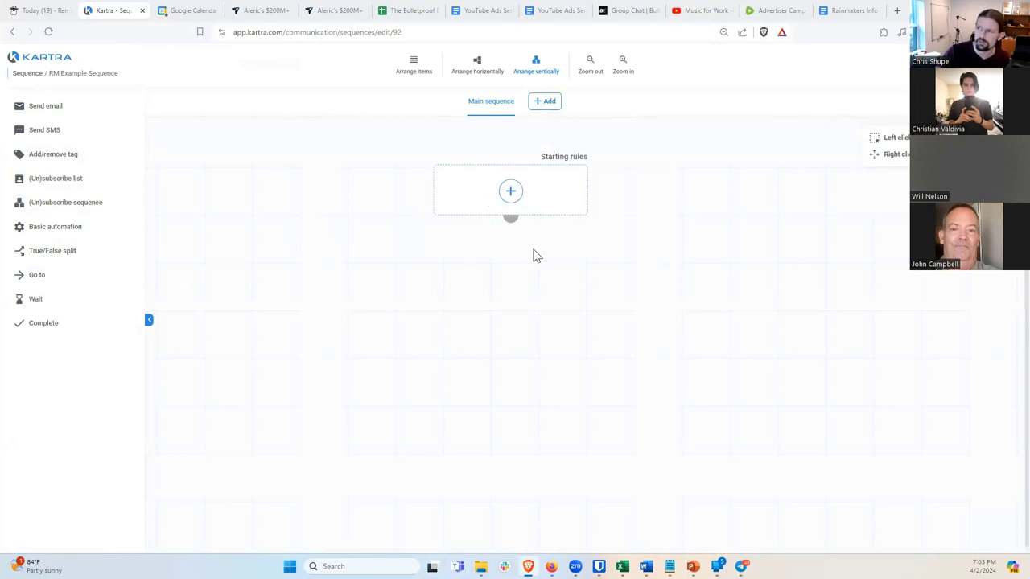
Add and save a starting rule triggered by subscribing to RM Example List
left_click(509, 194)
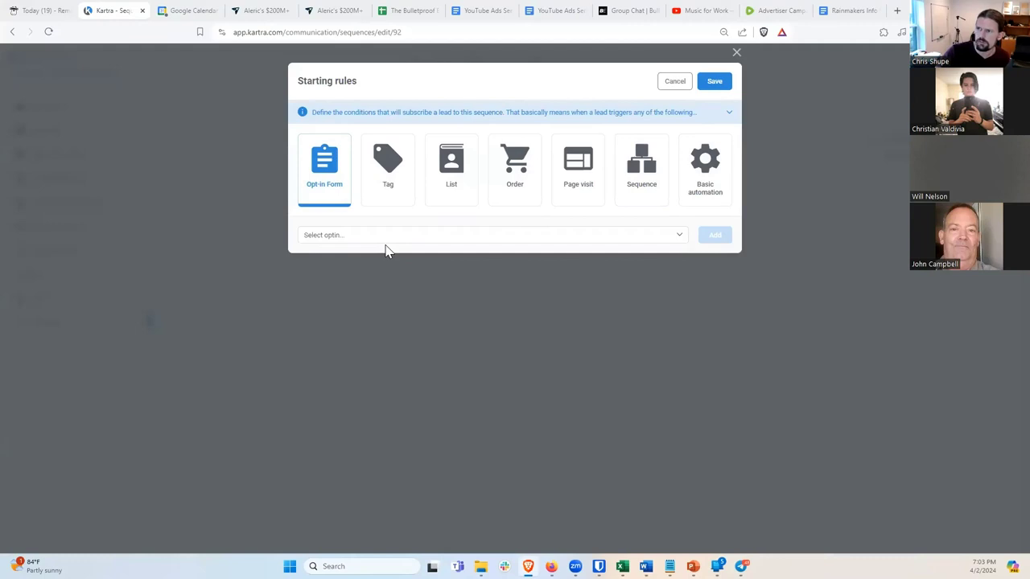
left_click(456, 189)
left_click(336, 184)
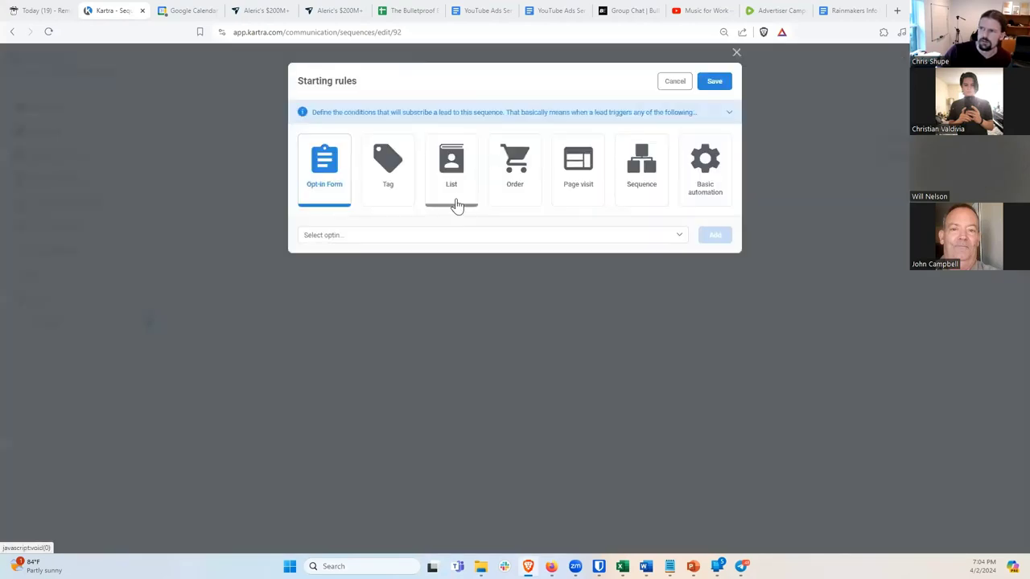
left_click(454, 203)
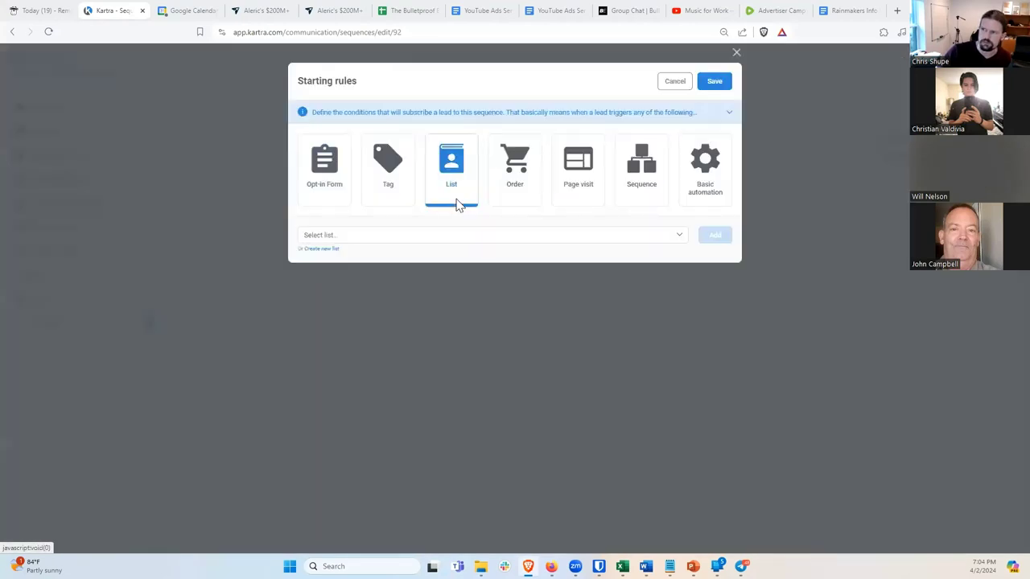
left_click(408, 244)
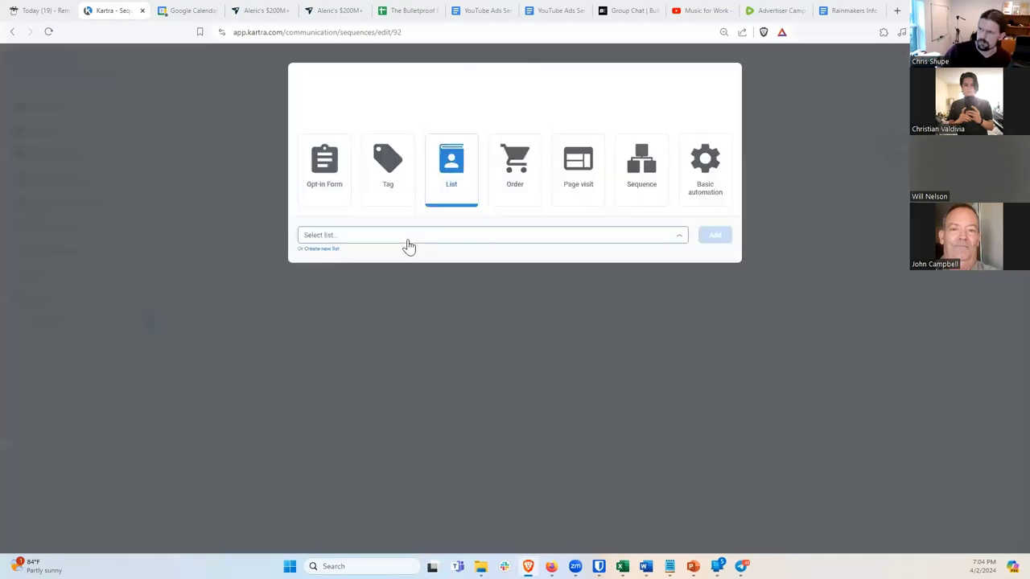
scroll(432, 302, "down", 3)
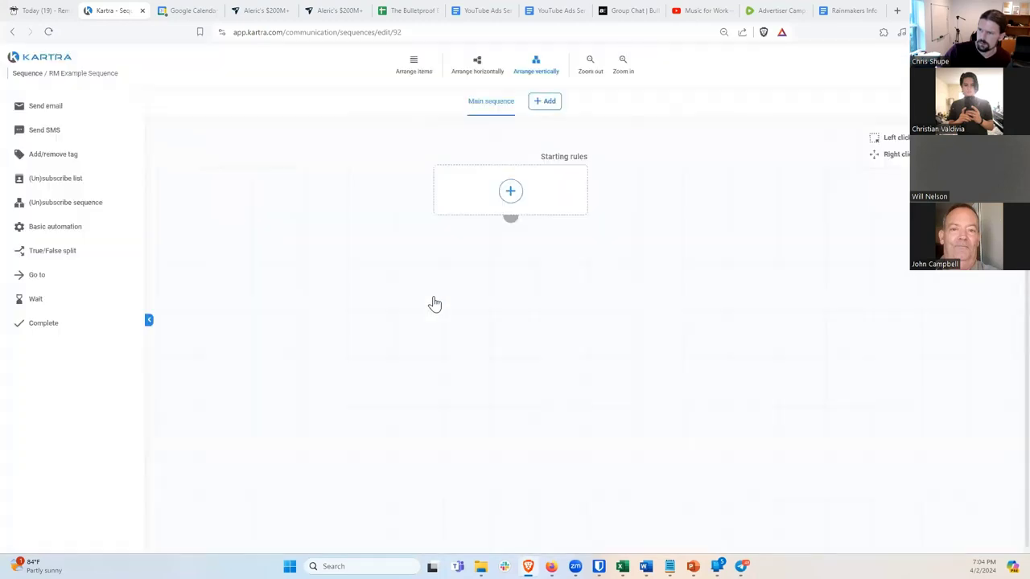
scroll(434, 304, "down", 5)
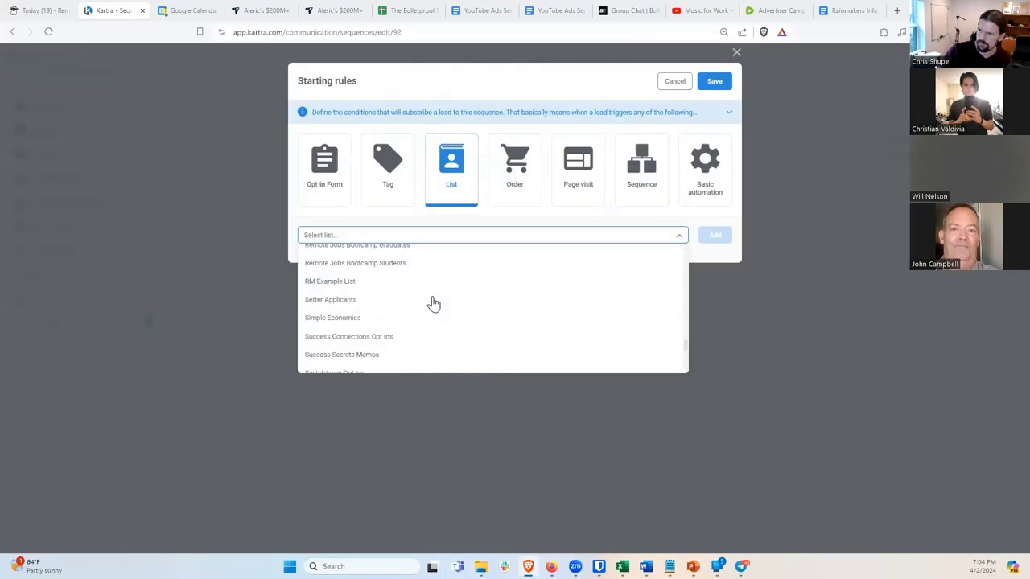
left_click(333, 284)
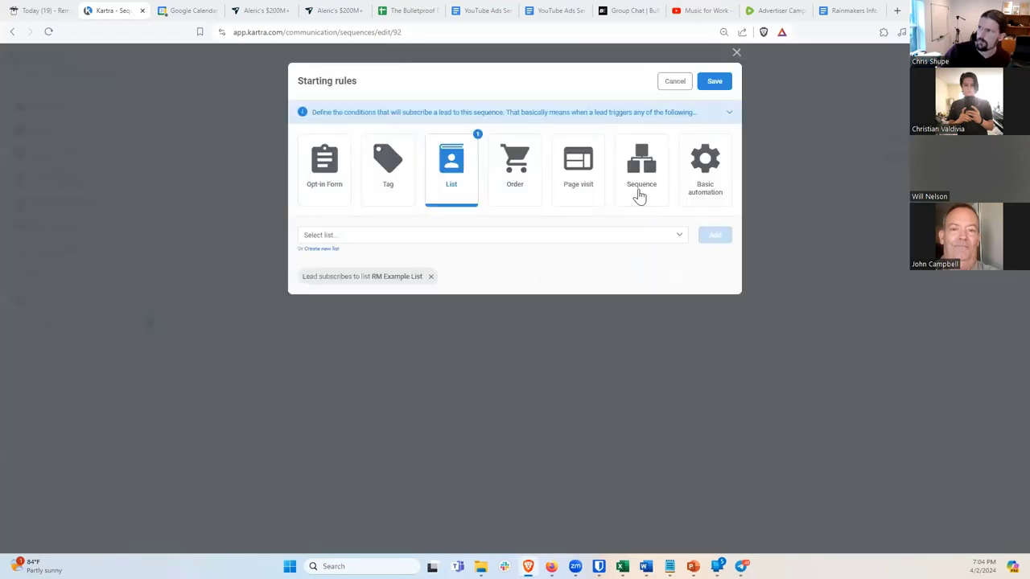
left_click(714, 82)
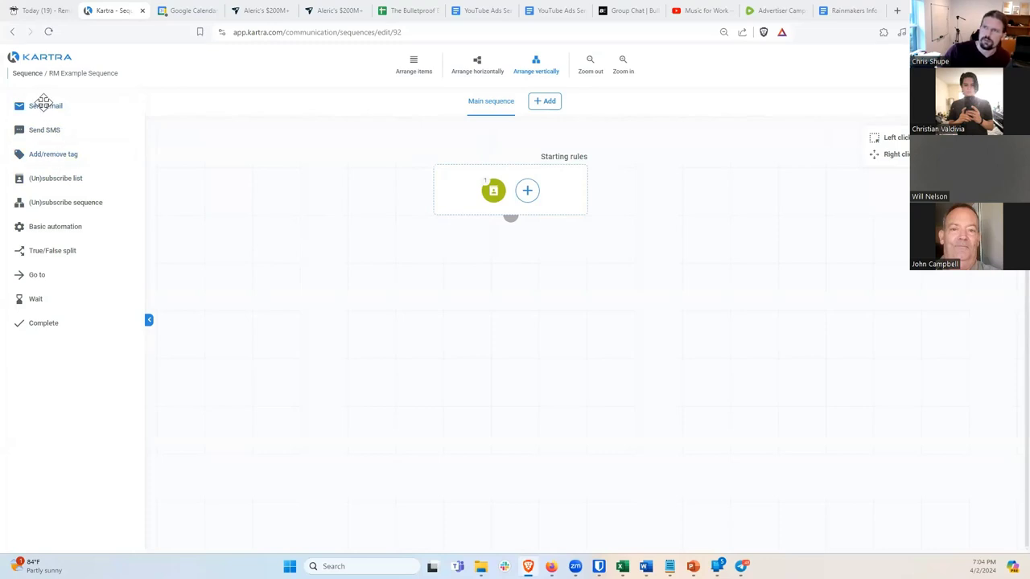
Add a Send email step below the starting rules, sent right after the previous step
left_click_drag(50, 113, 510, 292)
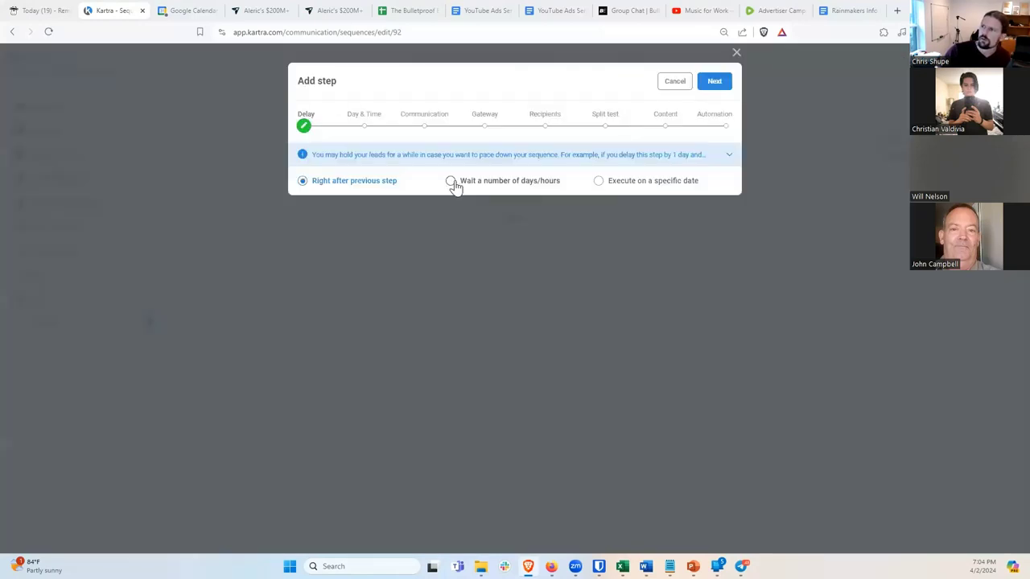
left_click(507, 199)
left_click(505, 196)
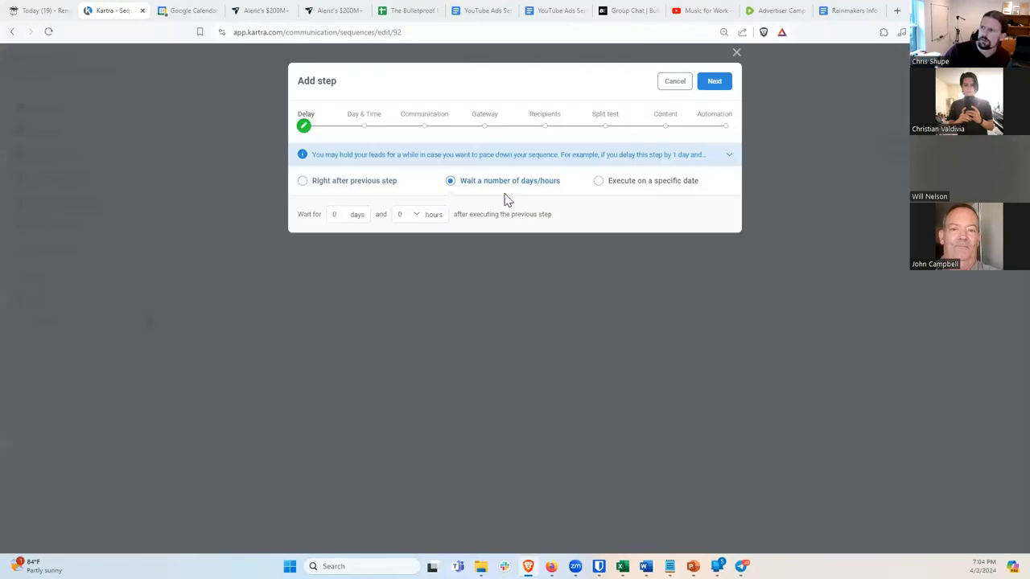
left_click(402, 216)
left_click(406, 254)
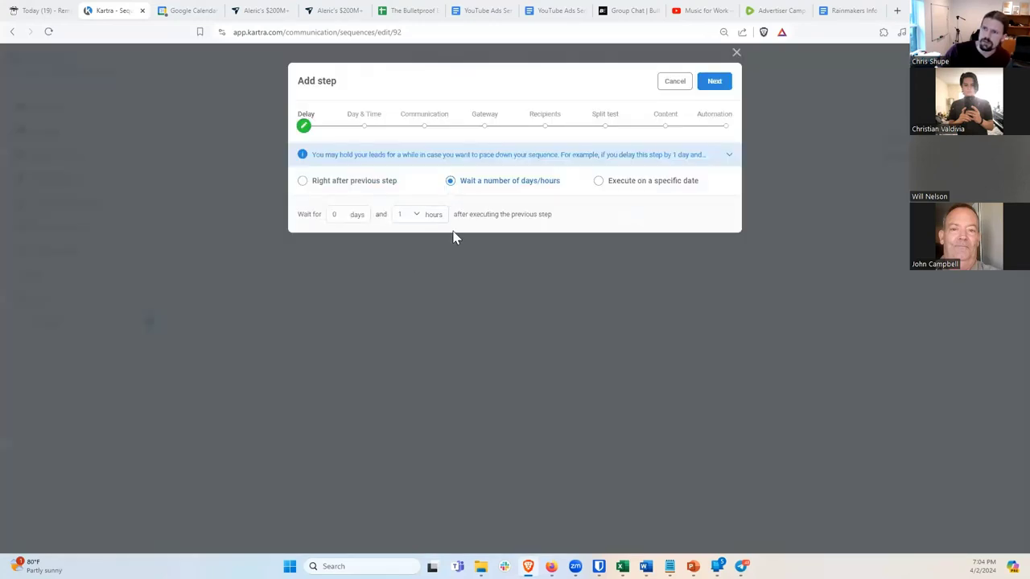
left_click(332, 216)
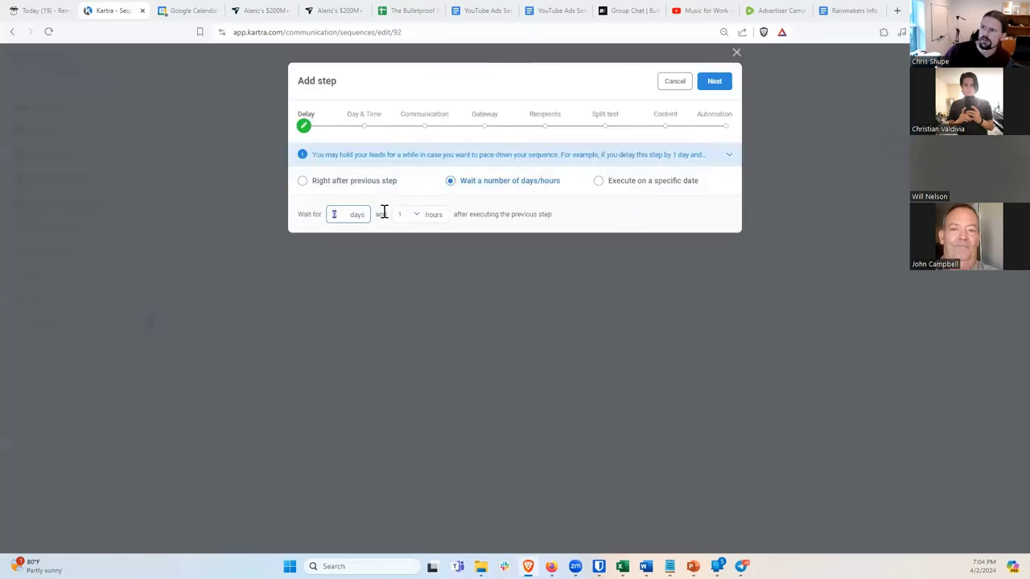
left_click(403, 218)
left_click(405, 239)
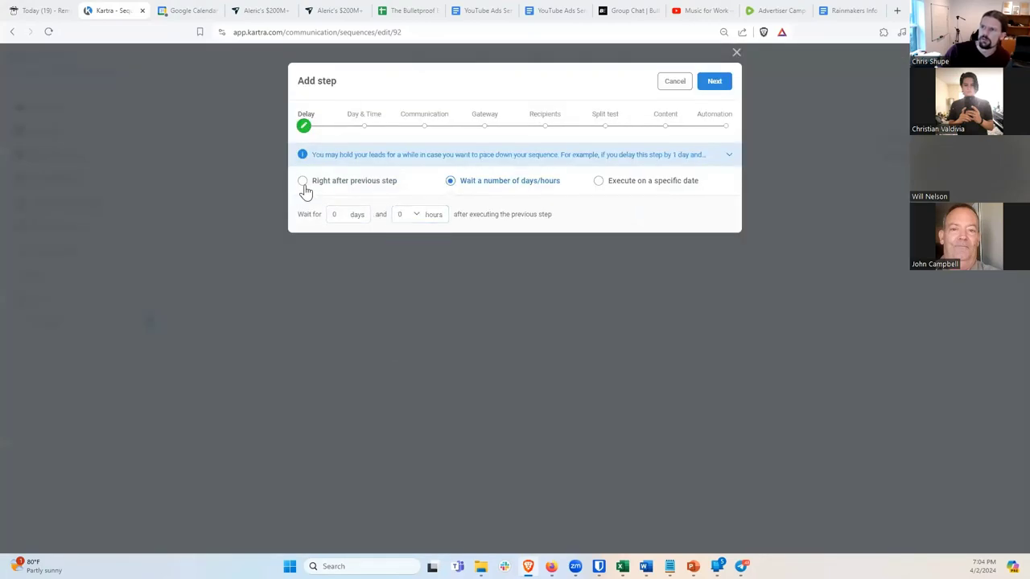
left_click(304, 183)
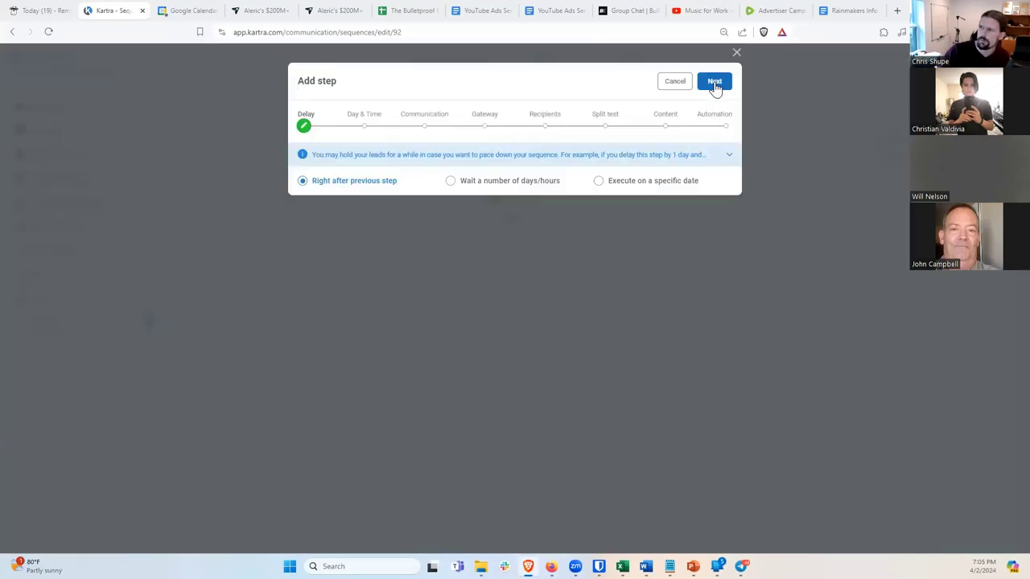
Keep any day and time, and name the broadcast 'RM Example Confirmation Em'
left_click(715, 84)
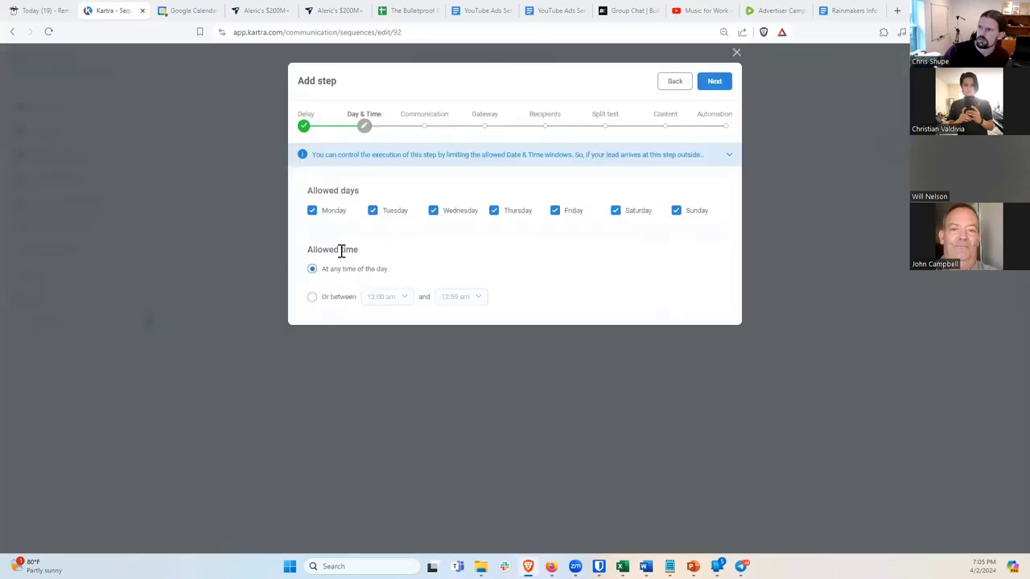
right_click(714, 83)
left_click(689, 98)
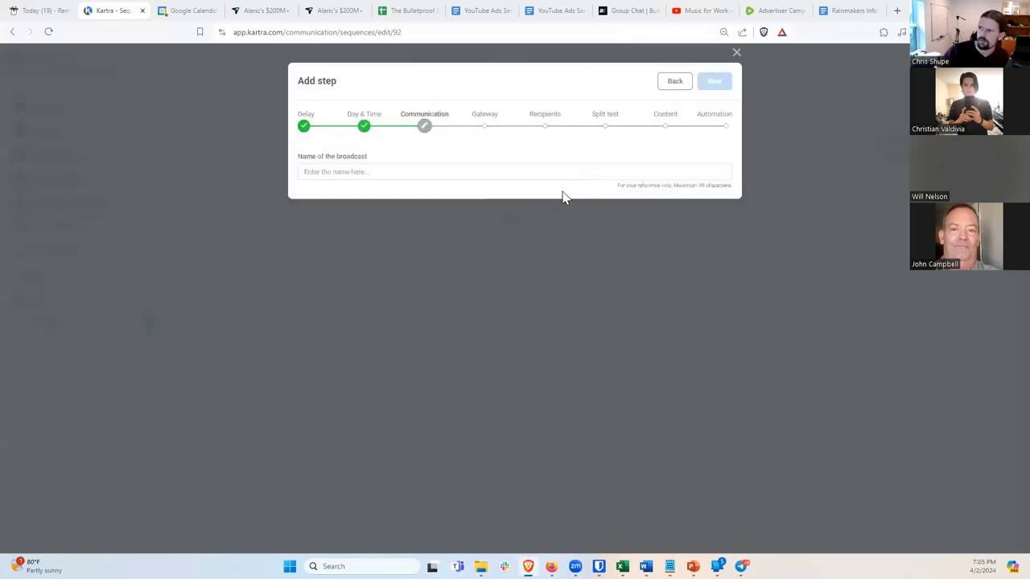
left_click(442, 165)
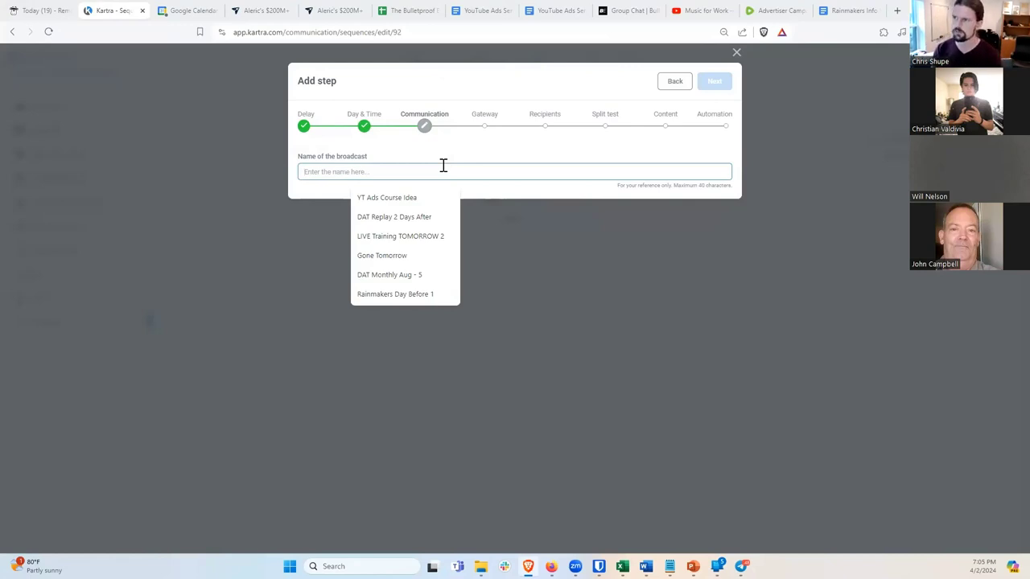
type("RM Example")
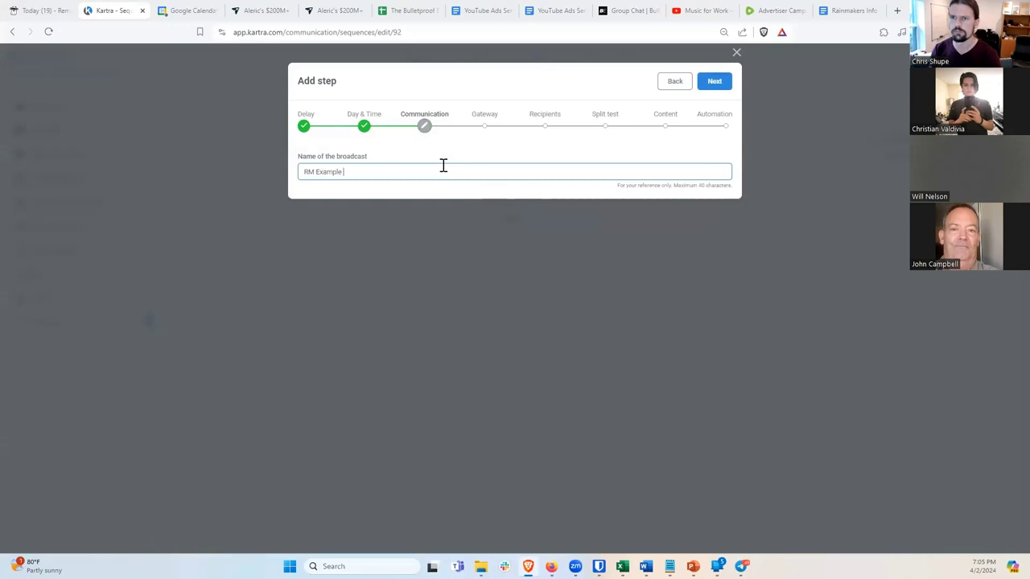
type(" Confirmatio")
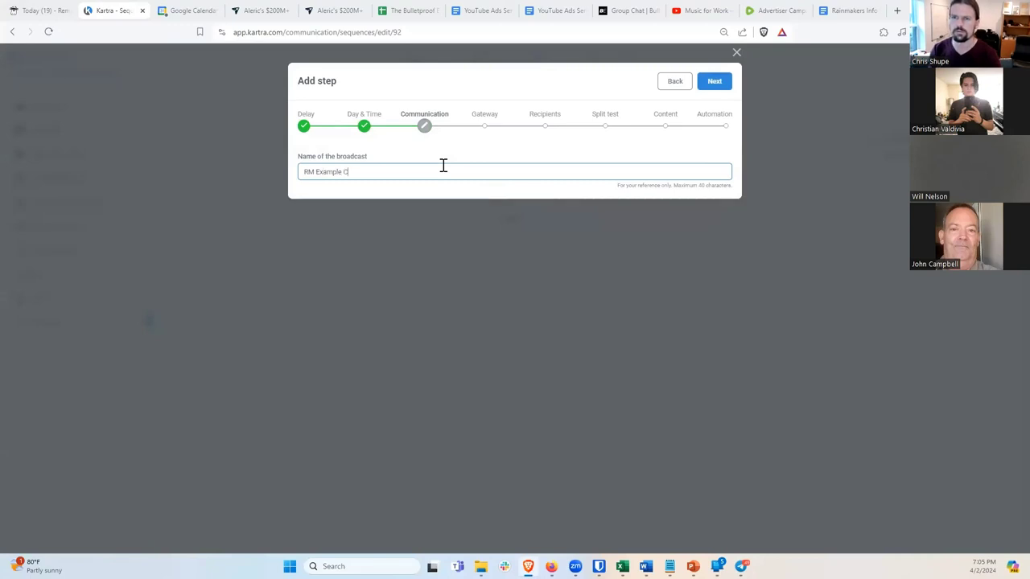
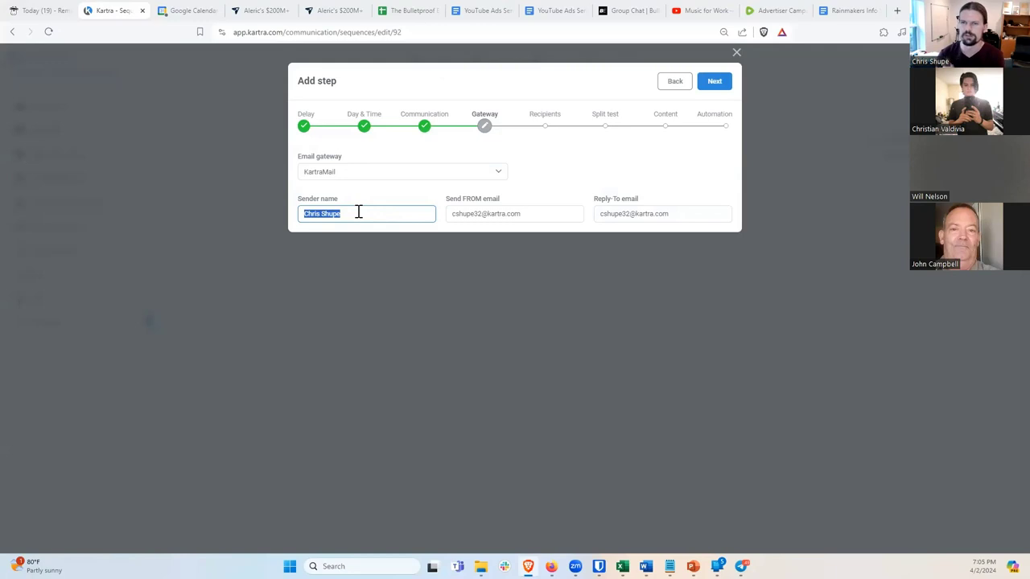
Replace the sender name with the sender's full name
type("Stinky Rice")
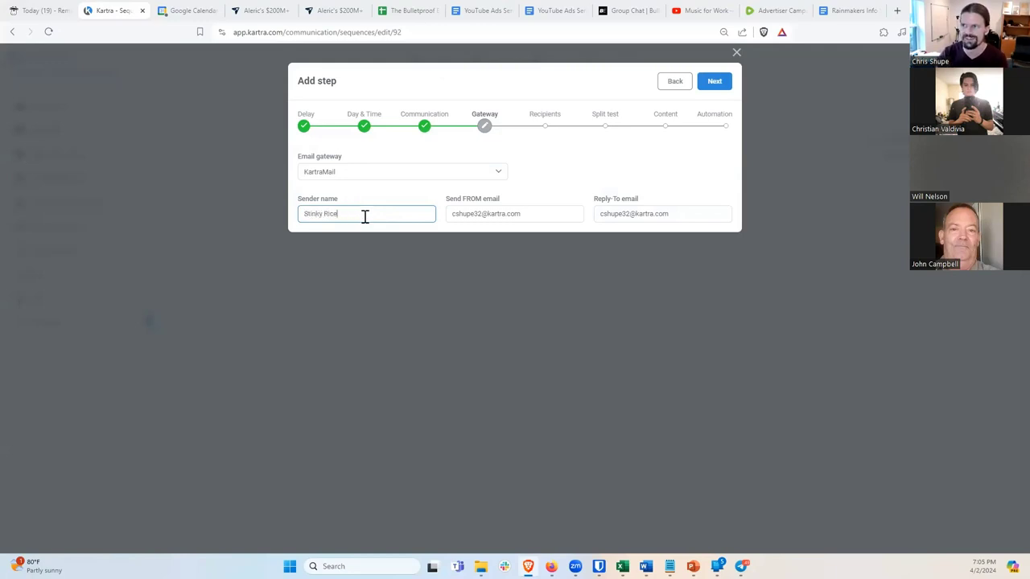
left_click_drag(365, 216, 248, 223)
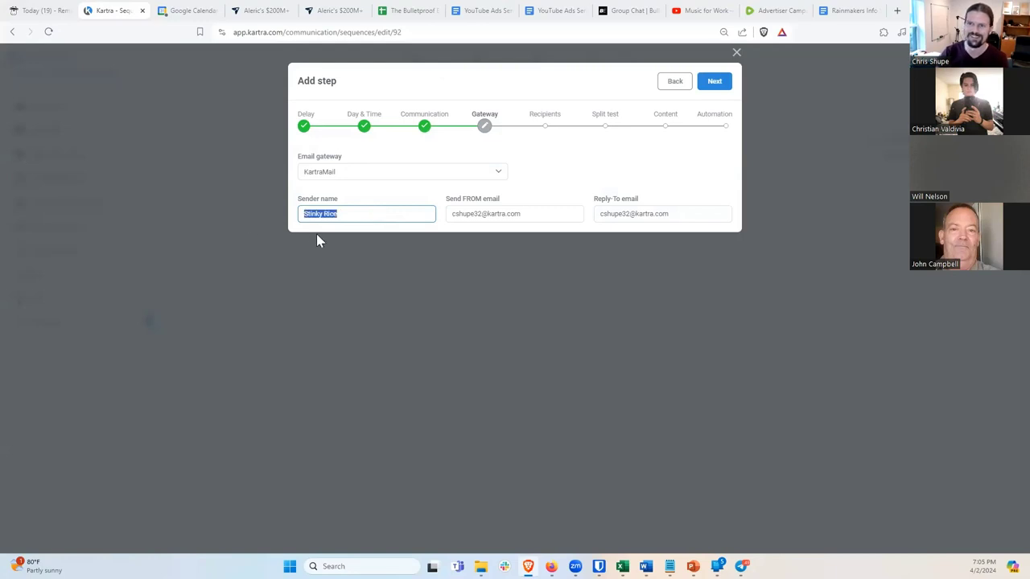
type("Chri")
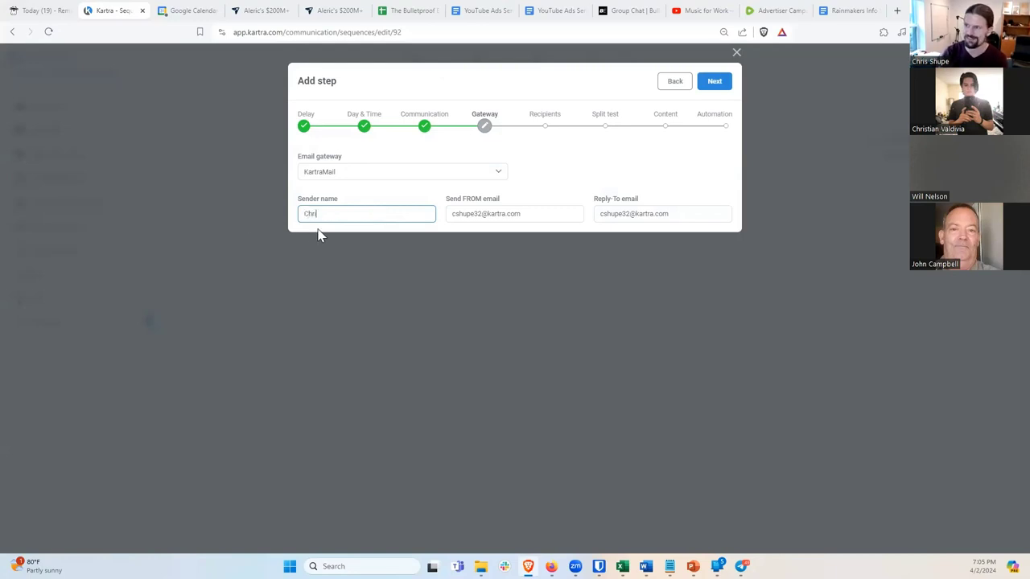
type("s Shupe")
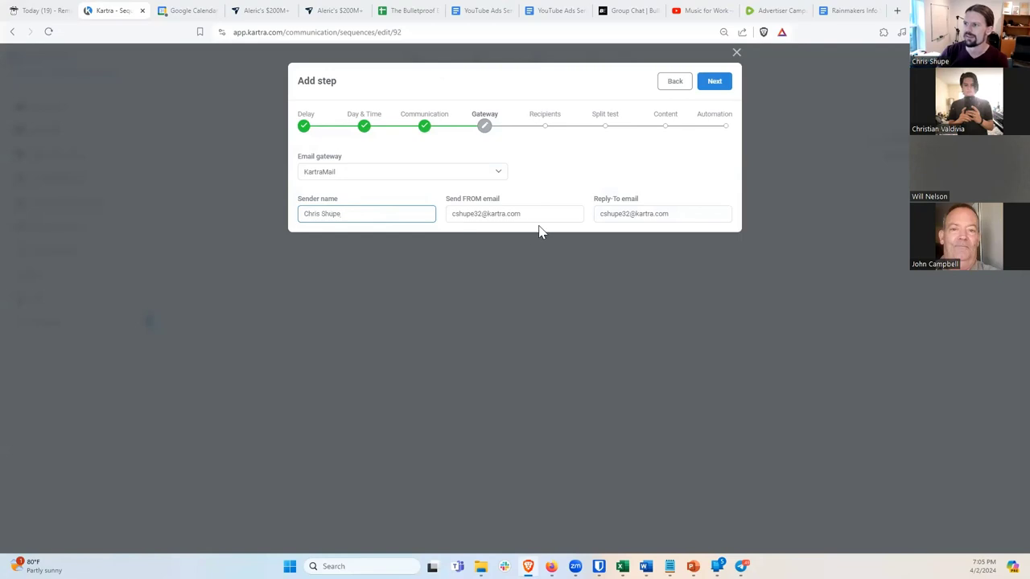
key("Tab")
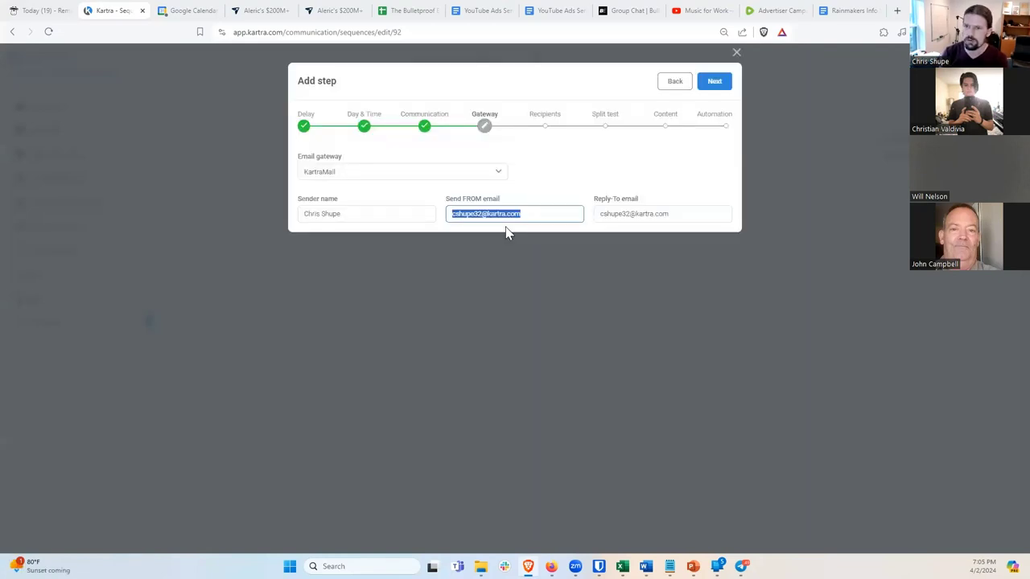
Autofill the saved address into Send FROM and Reply-To, then continue to Recipients
key("BackSpace")
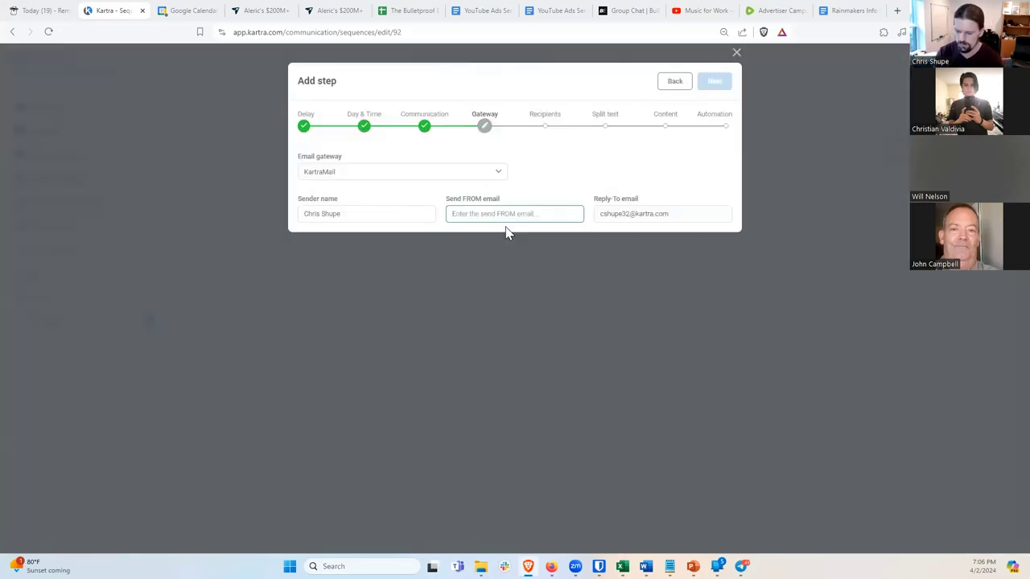
type("chris")
left_click(508, 240)
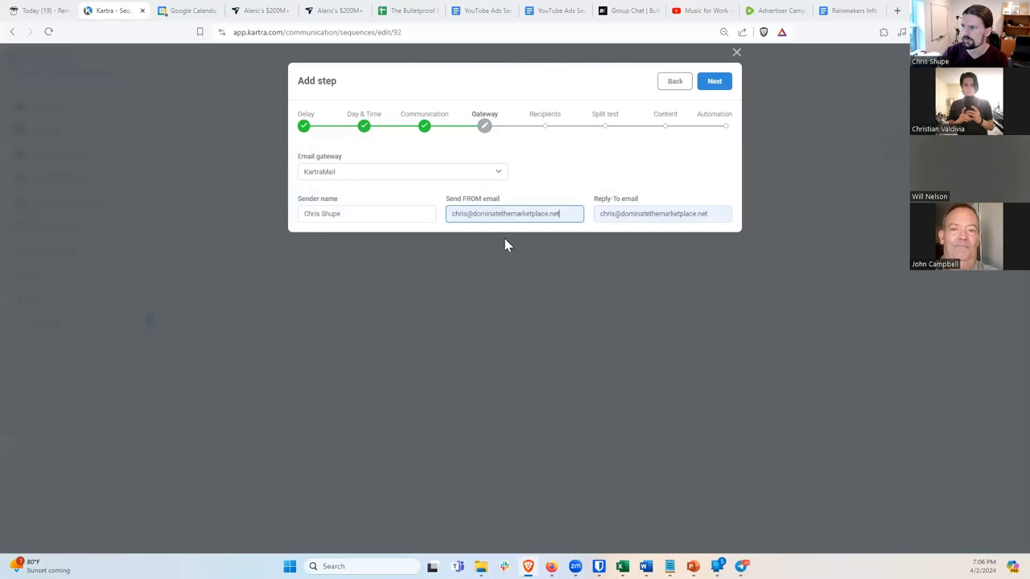
left_click(549, 216)
key("ctrl+a")
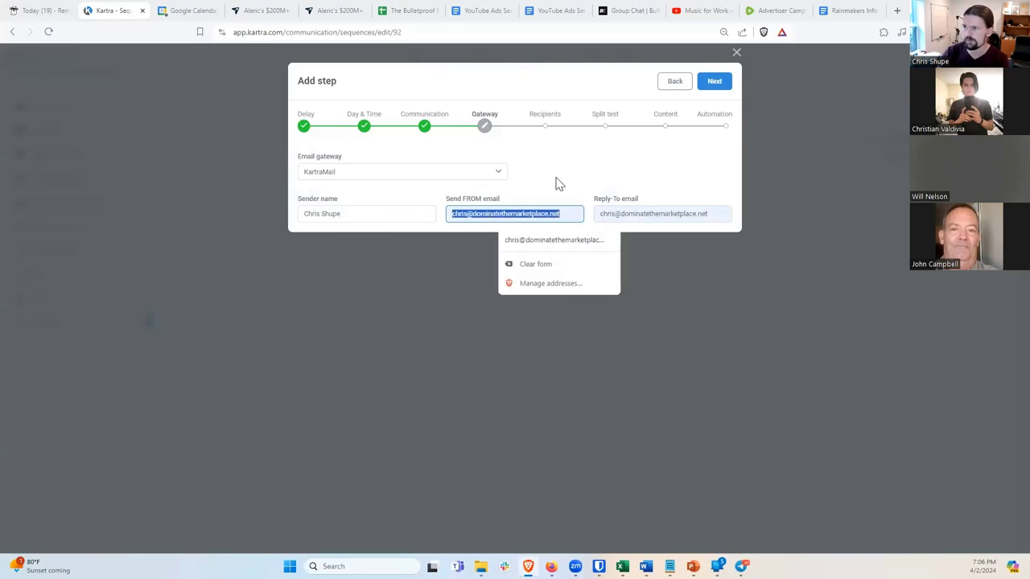
left_click(559, 184)
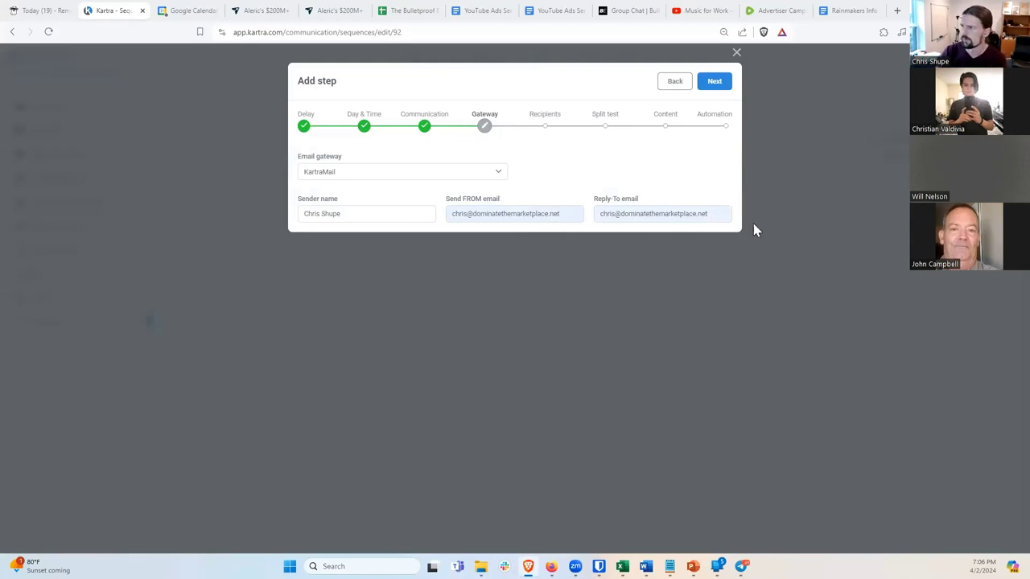
left_click_drag(716, 216, 577, 214)
left_click(593, 174)
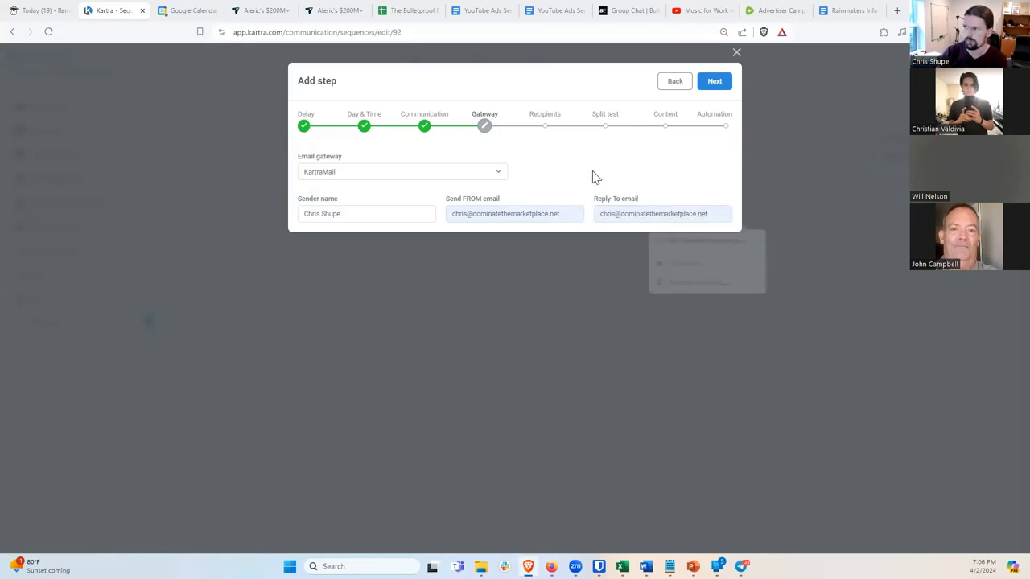
left_click(715, 82)
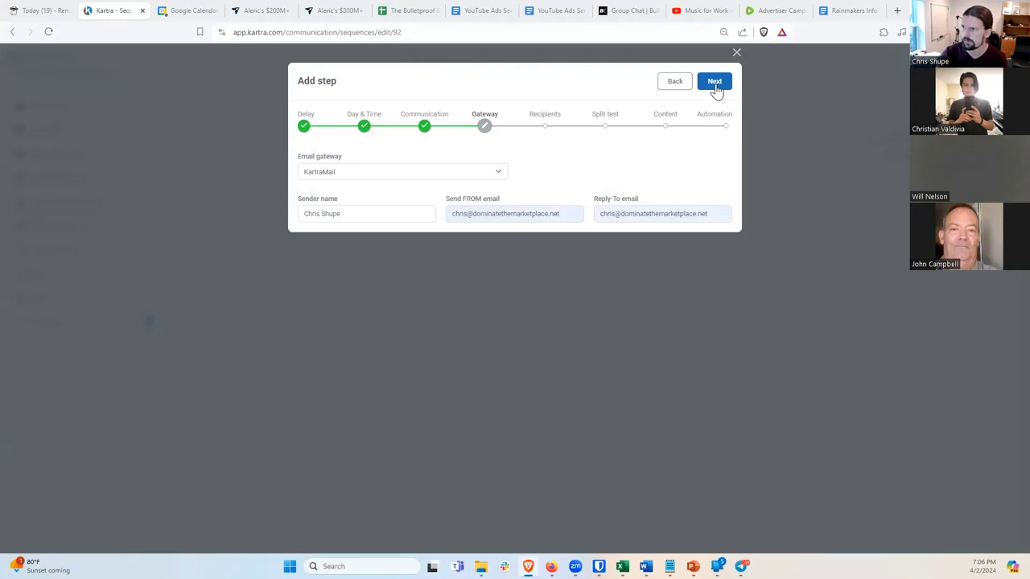
left_click(715, 84)
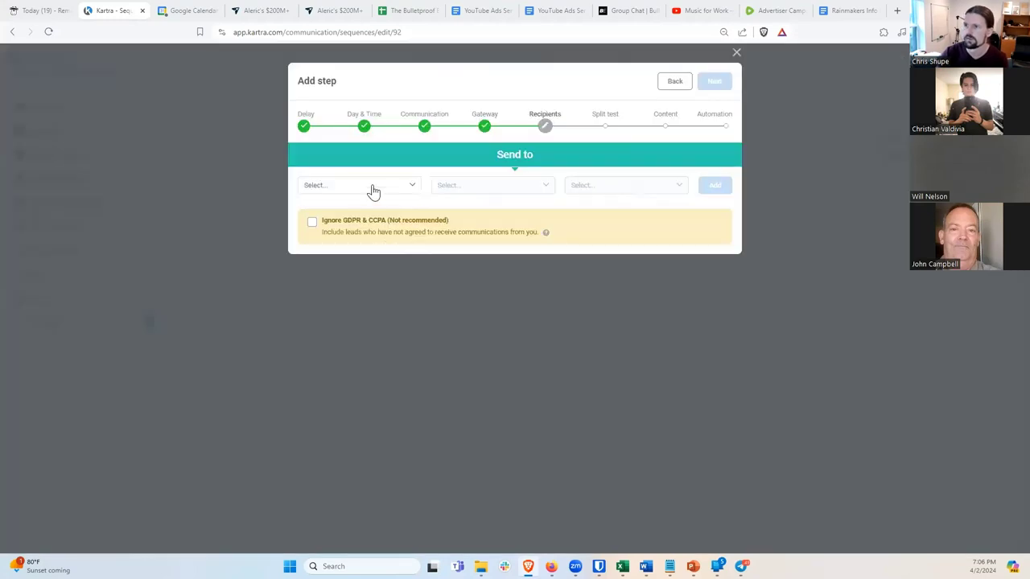
Send to 'Anyone reaching this step' ignoring GDPR & CCPA, and choose Single email
left_click(373, 190)
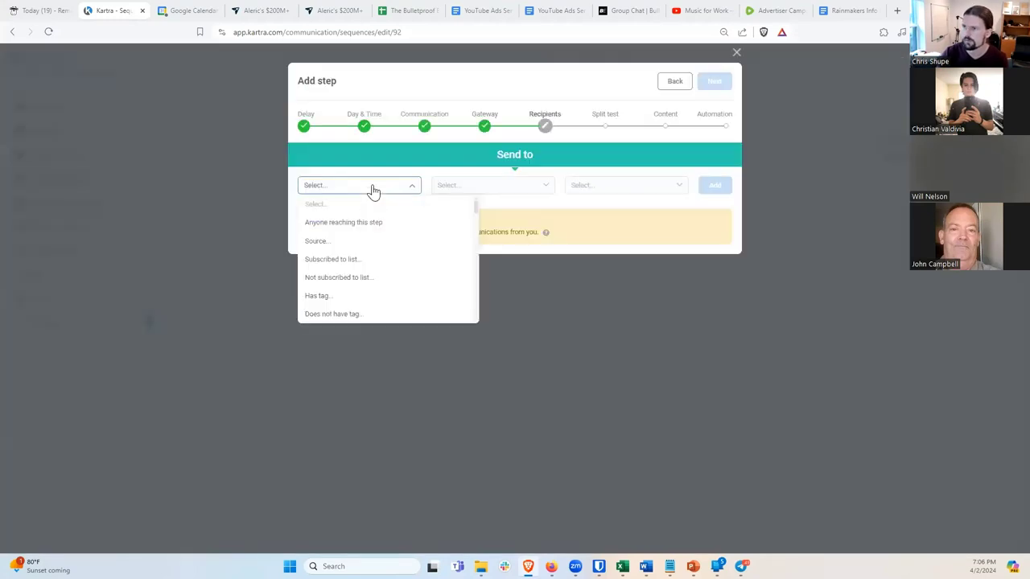
left_click(330, 226)
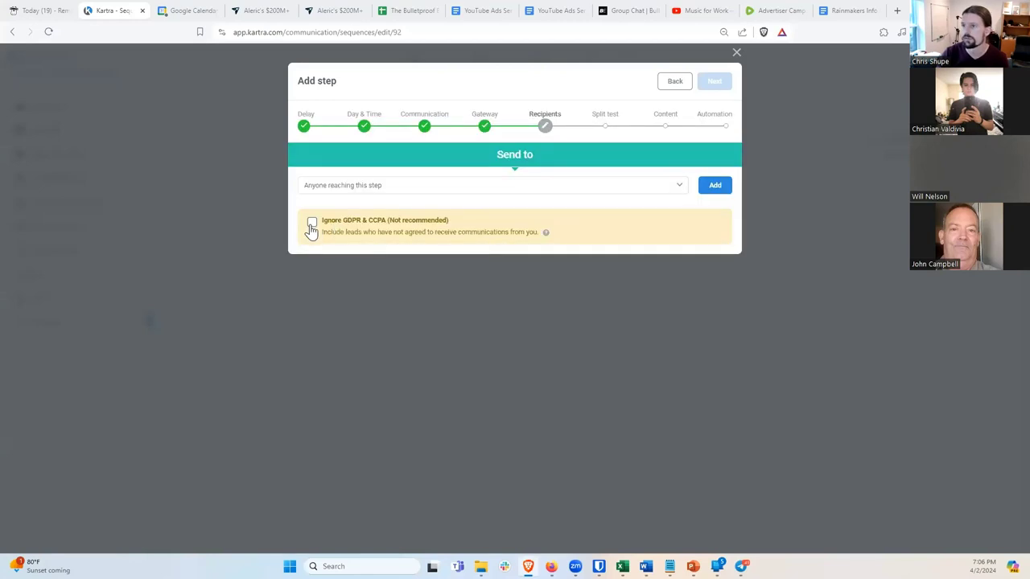
left_click(311, 224)
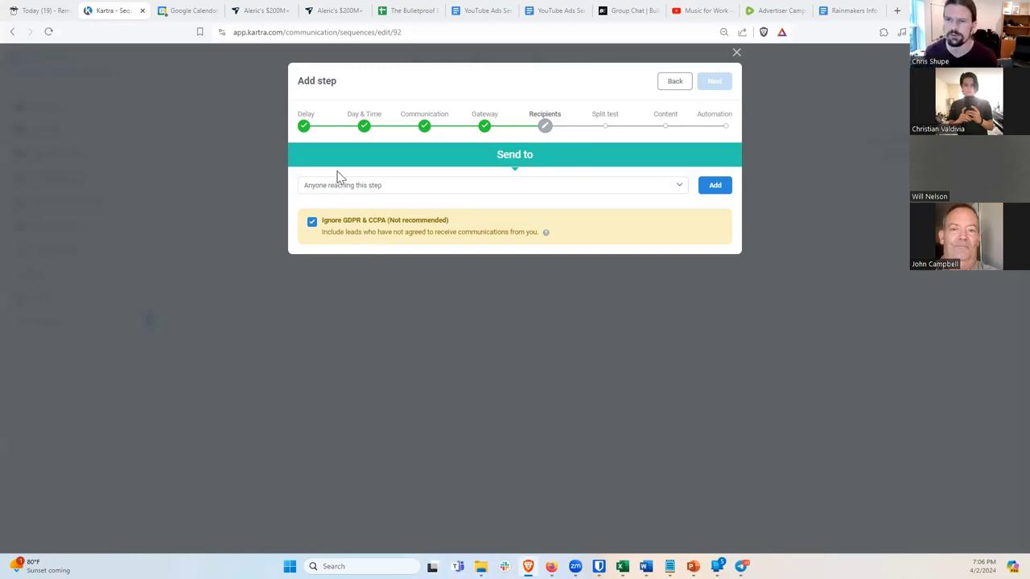
key("Escape")
left_click(584, 189)
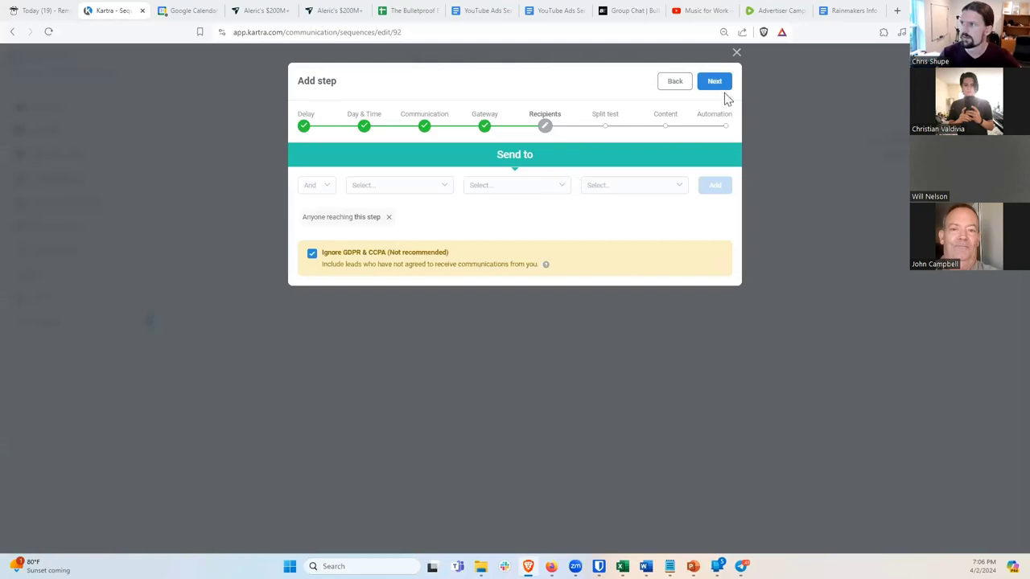
left_click(715, 84)
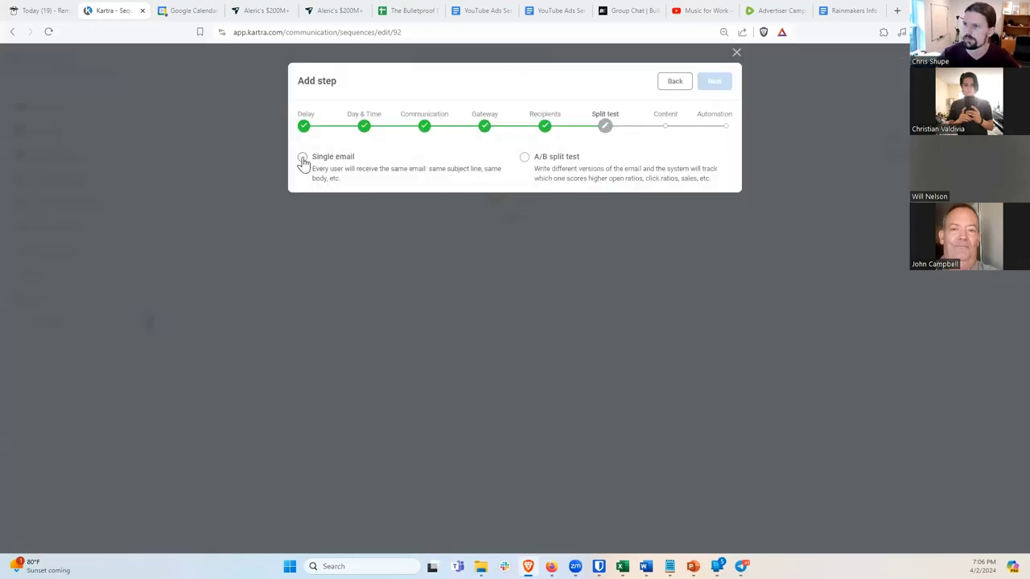
left_click(303, 157)
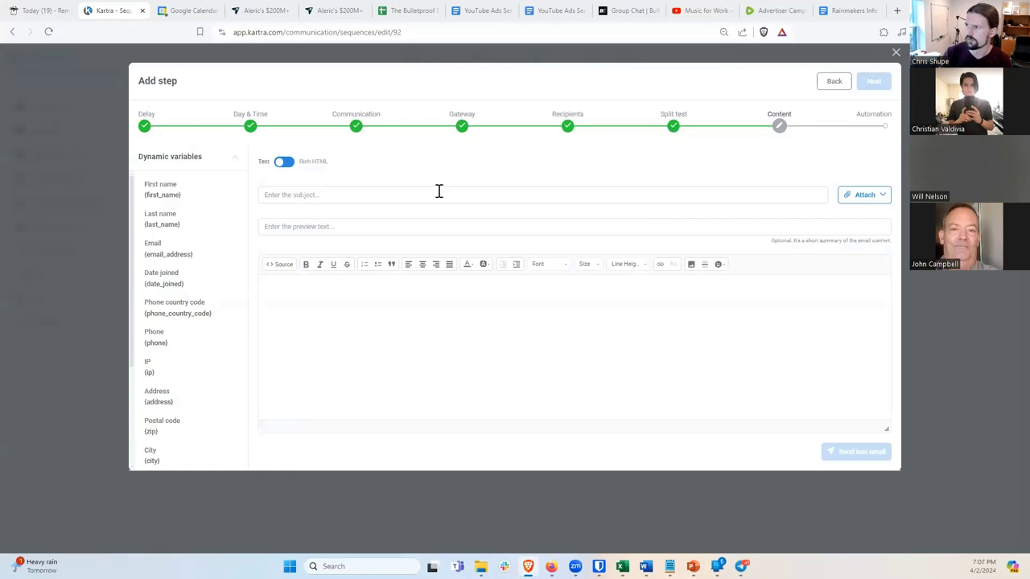
Enter the subject '[Your Ebook Download] Science Communication Workbook'
left_click(320, 195)
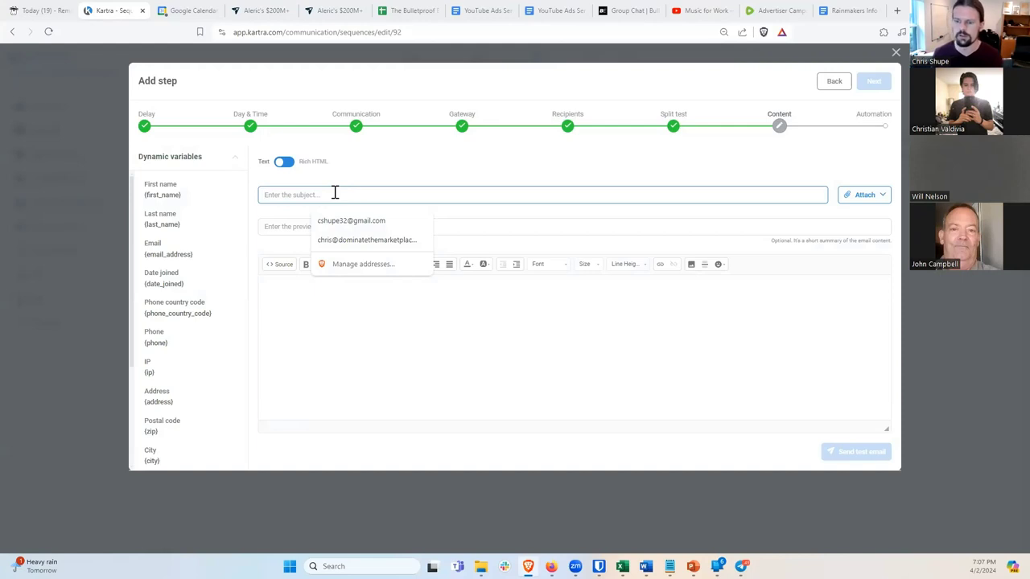
type("[Co")
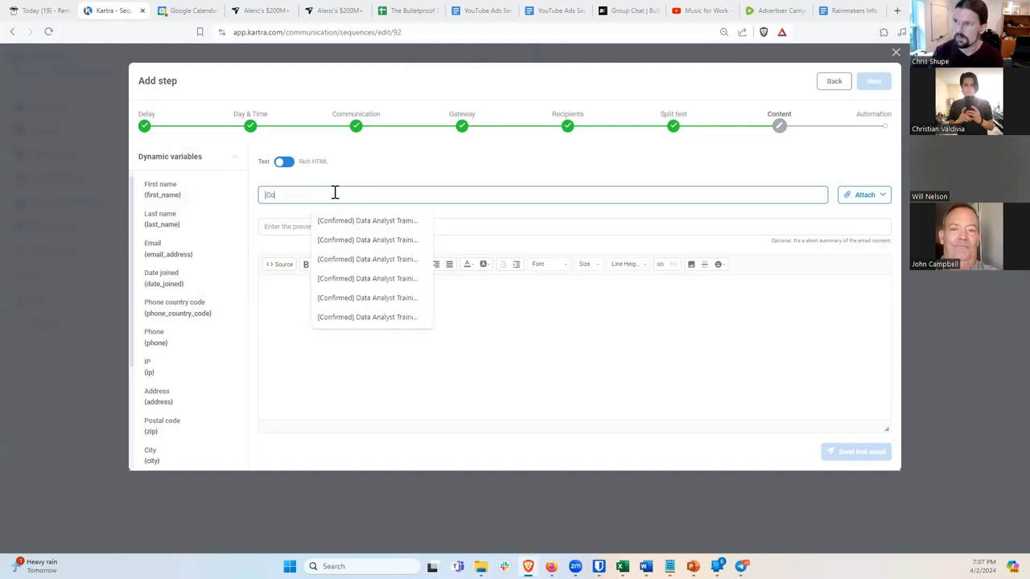
type("nfirmed]")
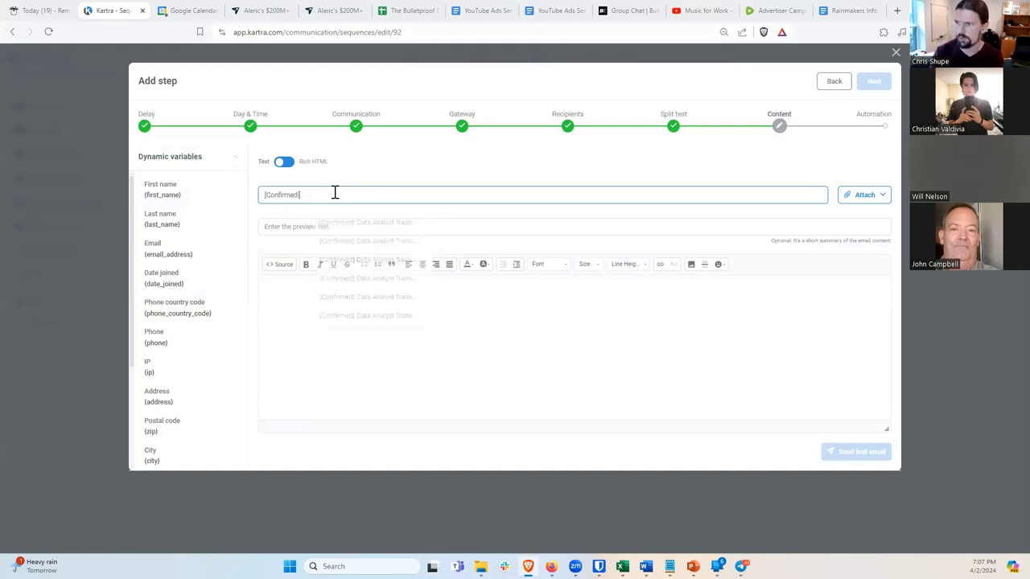
key("BackSpace")
key("BackSpace")
key("BackSpace")
key("BackSpace")
key("BackSpace")
key("BackSpace")
key("BackSpace")
key("BackSpace")
key("BackSpace")
type("Your E")
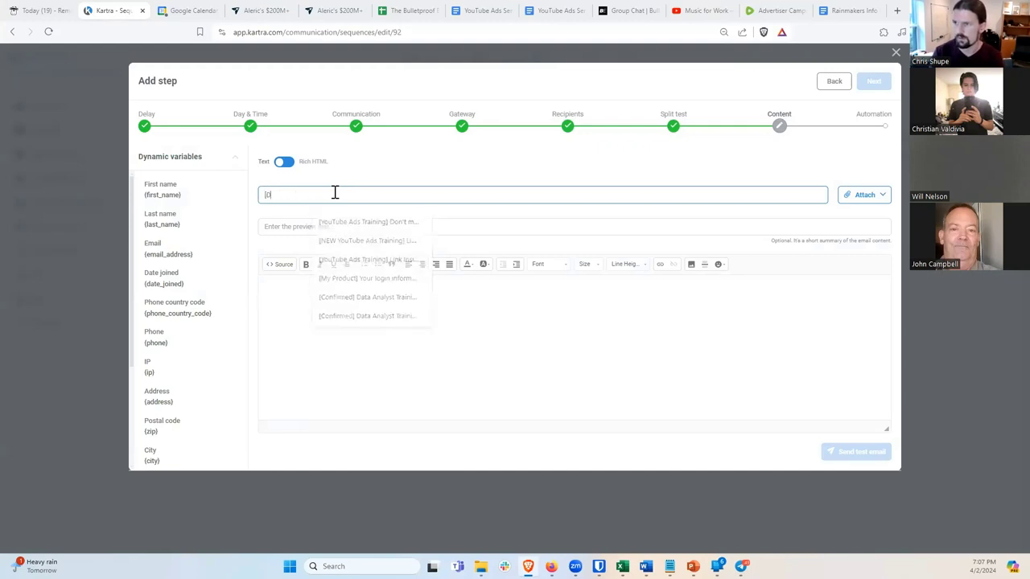
type("b")
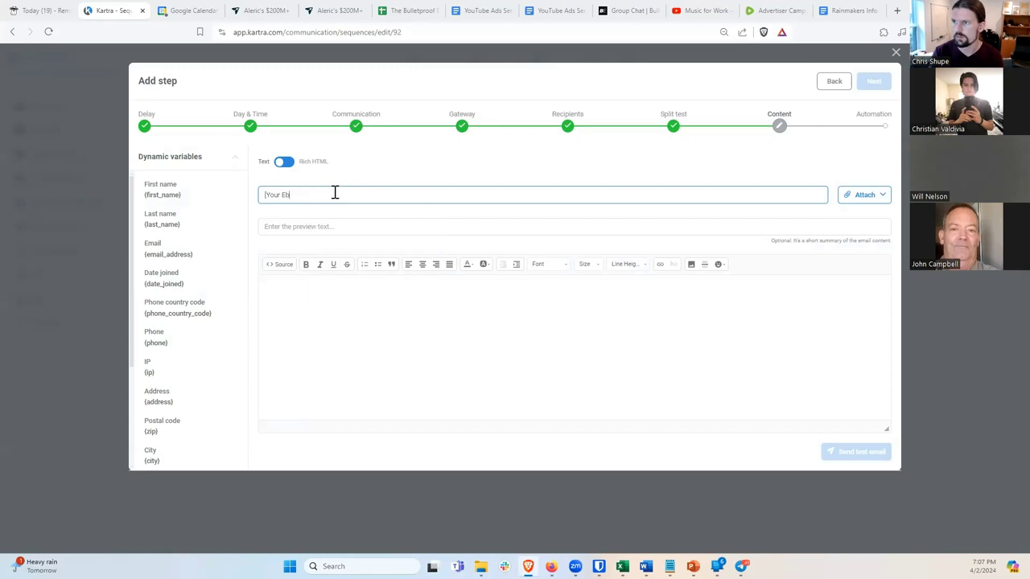
type("ook] Download")
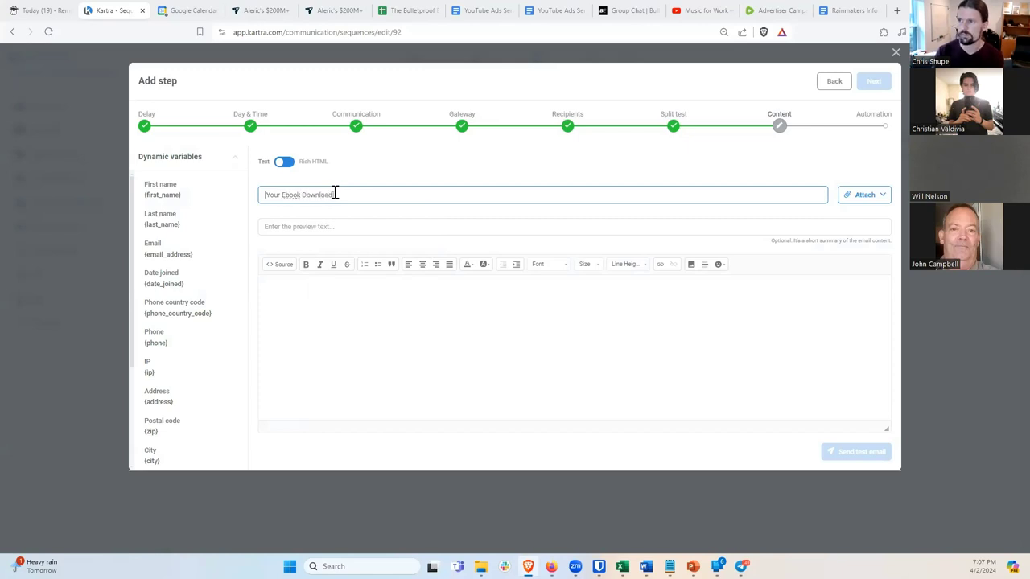
type("]")
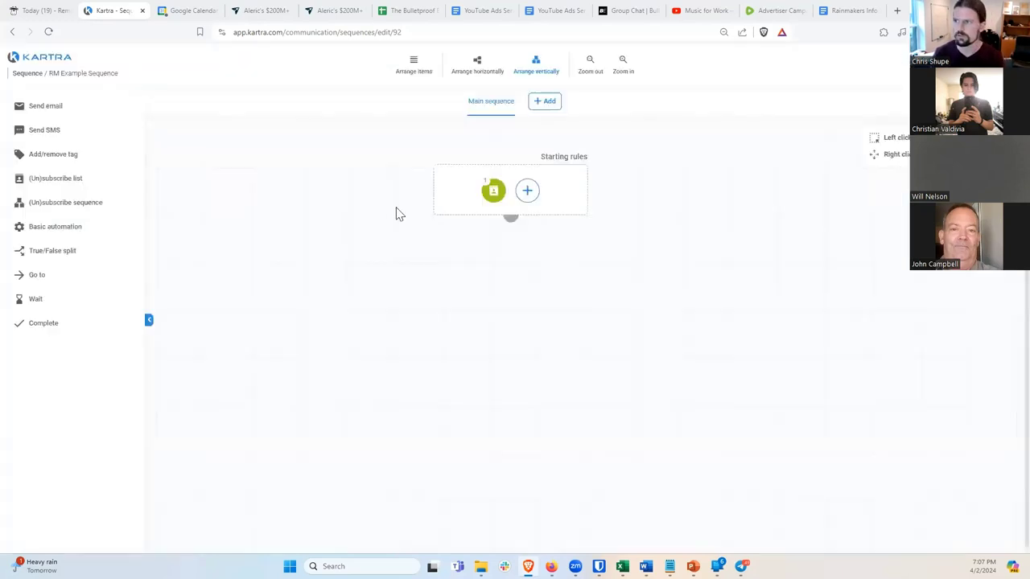
type(" Science Communication Workbook")
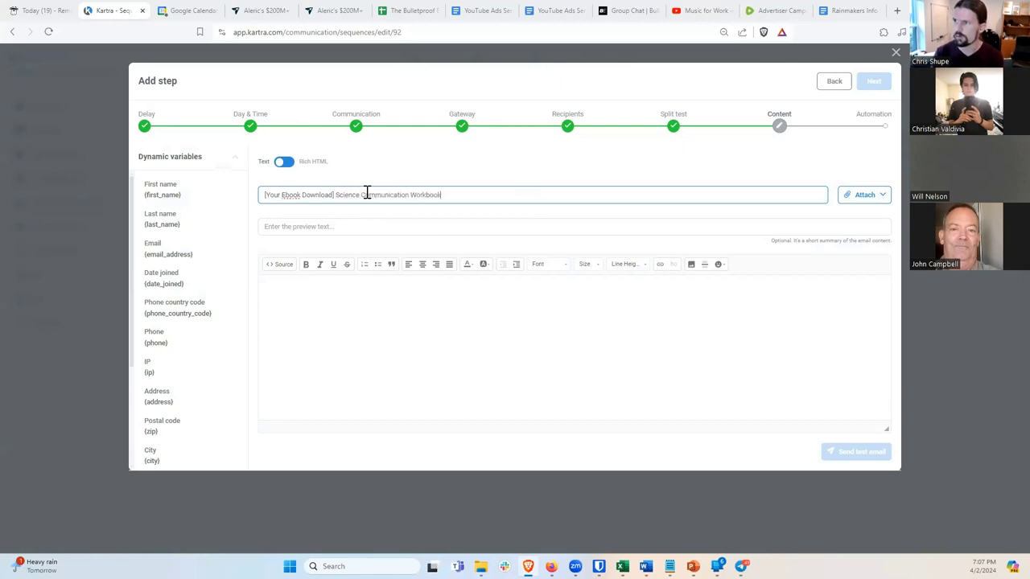
Open the body with the greeting 'Hi {first_name},' using the copied first-name variable
left_click(342, 294)
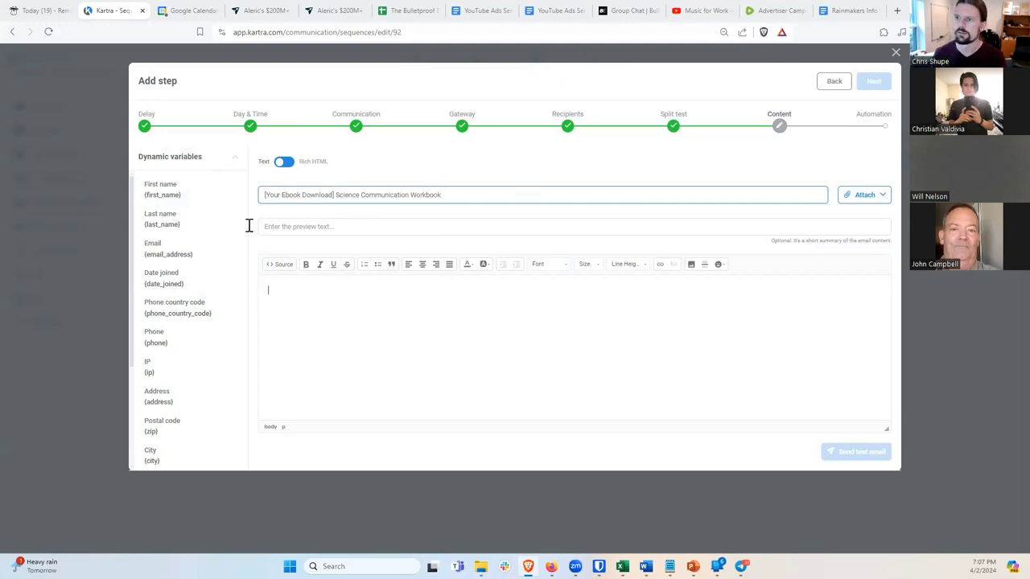
left_click(150, 198)
right_click(152, 195)
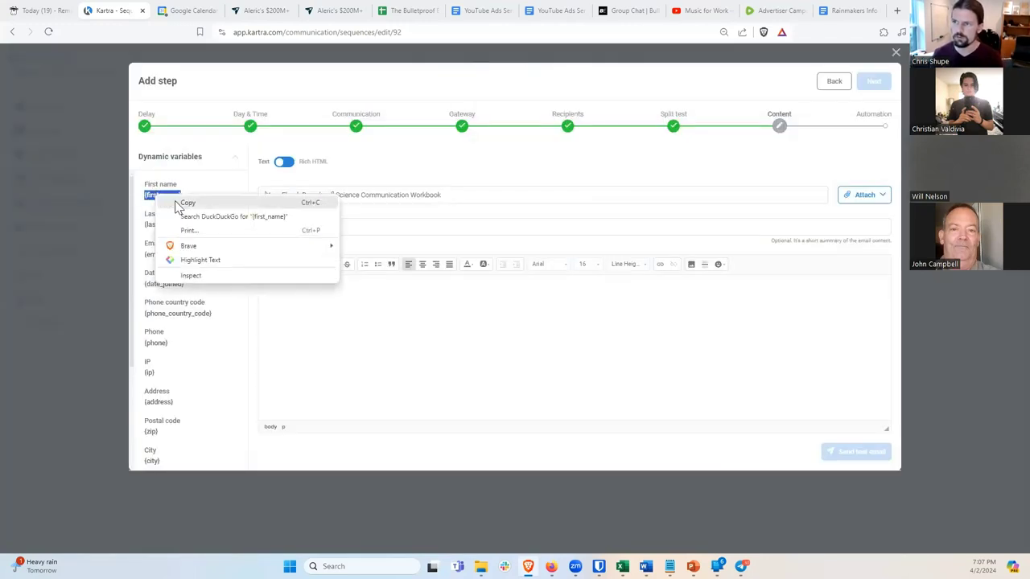
left_click(177, 203)
left_click(267, 289)
type("Hi")
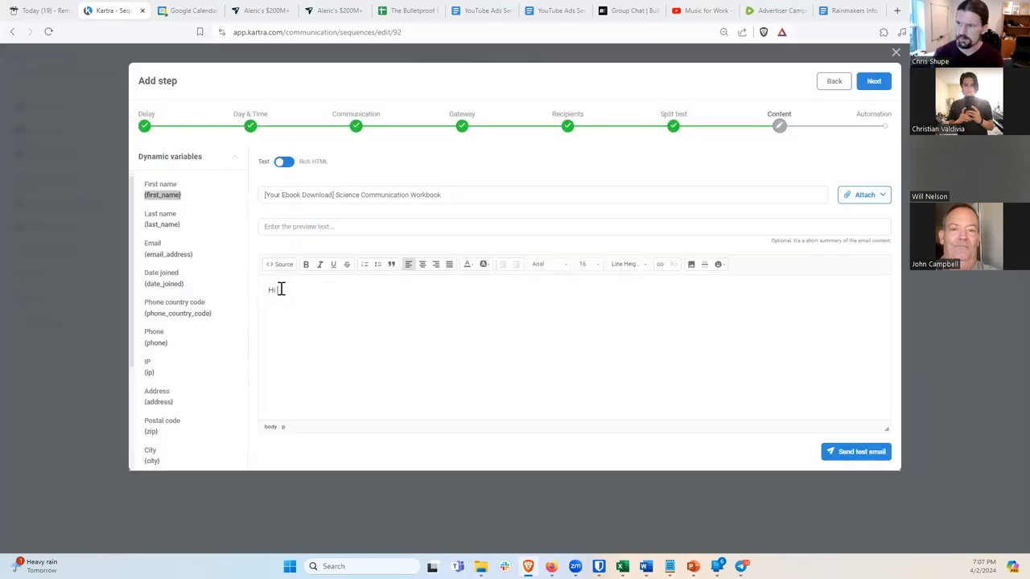
right_click(296, 299)
left_click(303, 296)
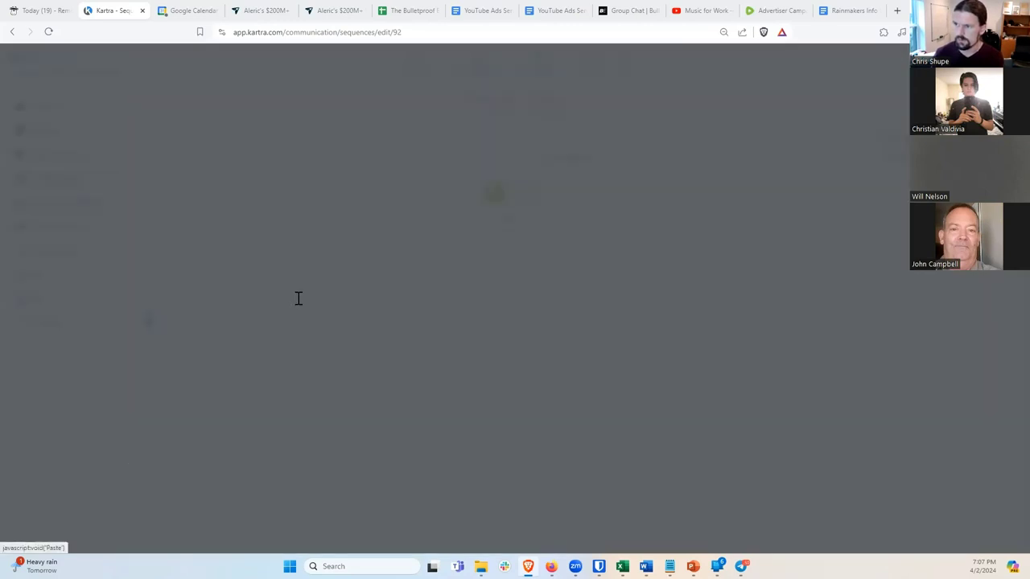
key("ctrl+v")
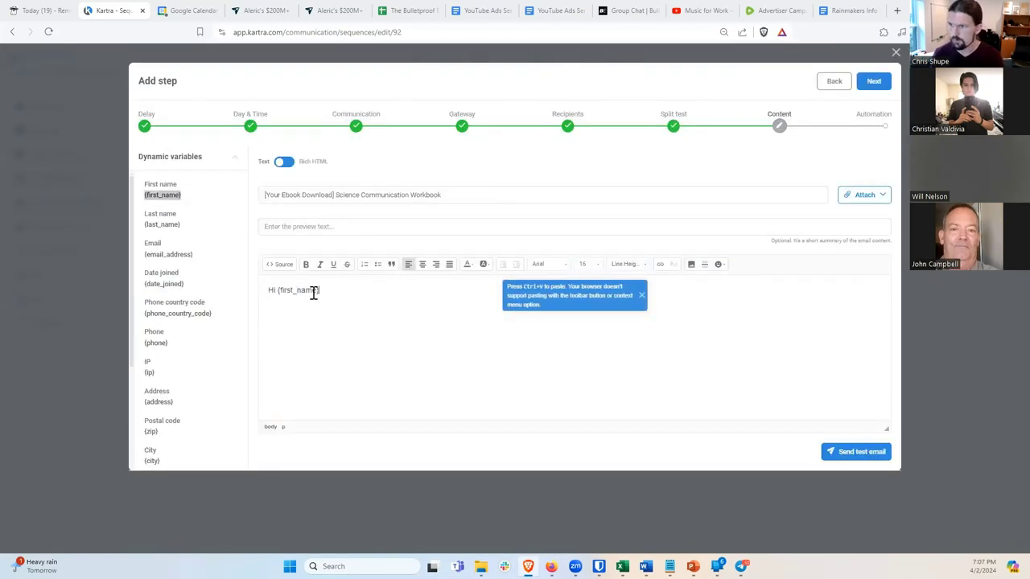
type(",")
key("Return")
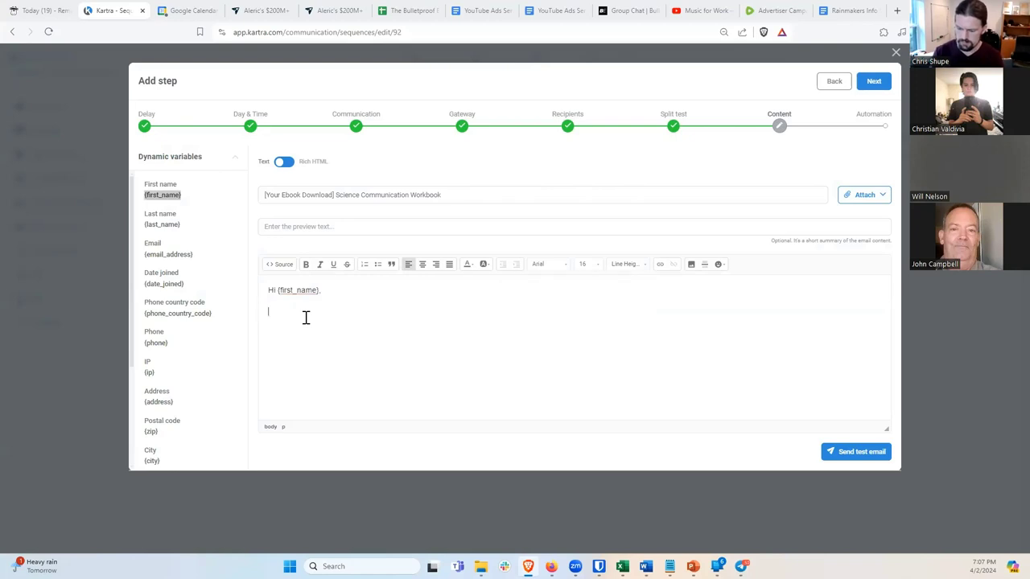
Add the free Science Communication Workbook sentence and a 'Download Link' line to hyperlink
type("Here is ")
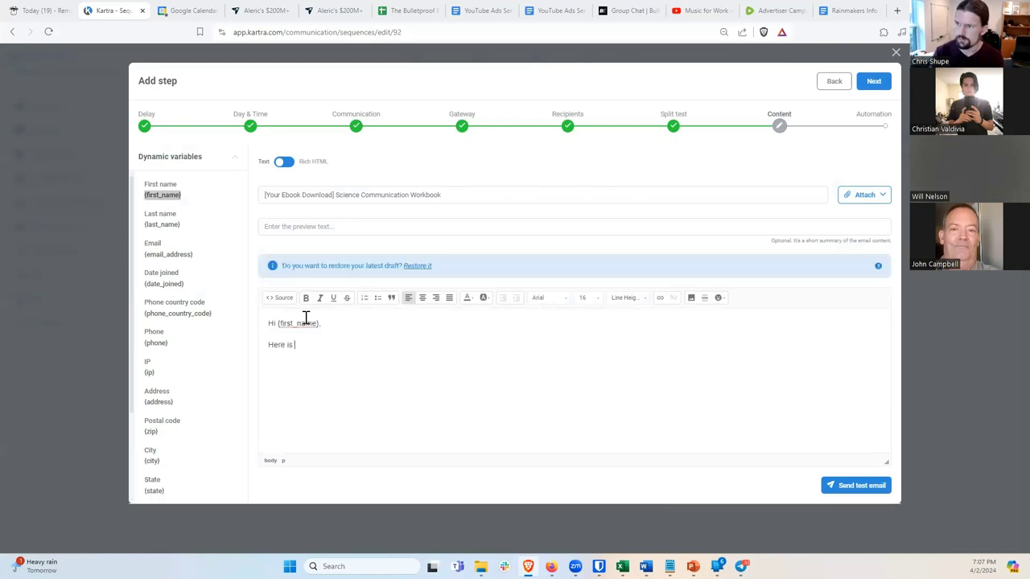
type("your f")
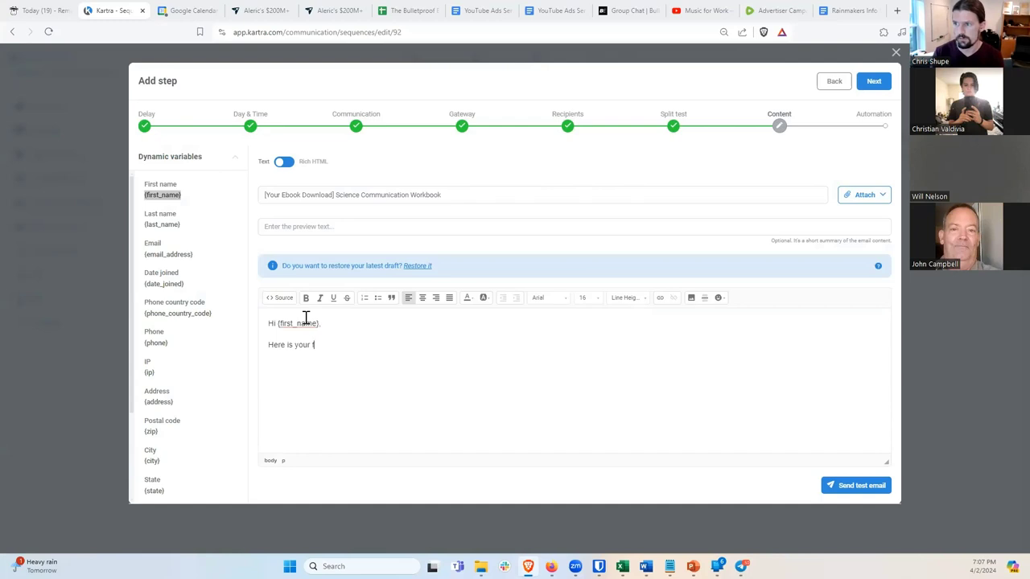
type("ree download of the")
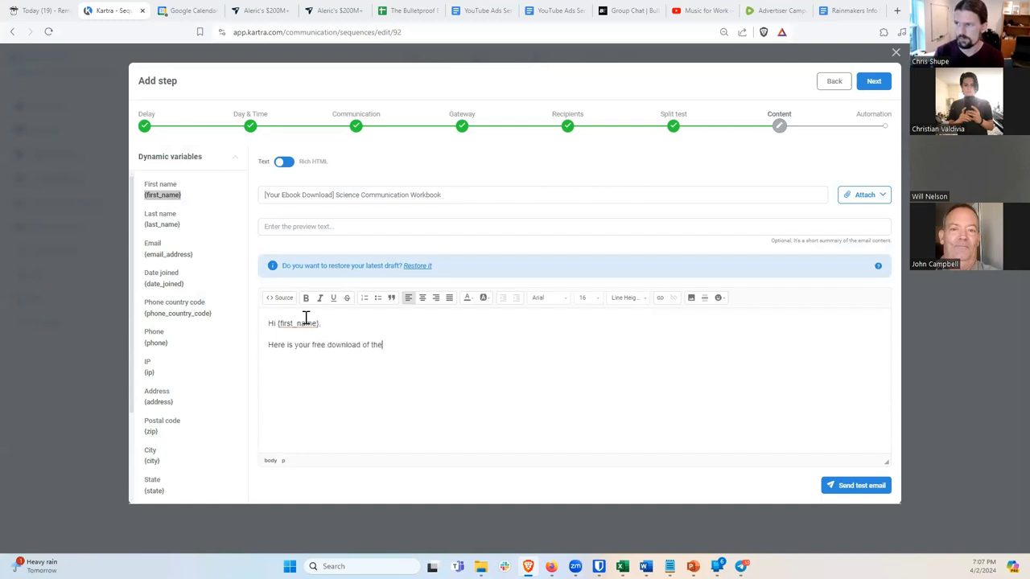
type(" Science Com")
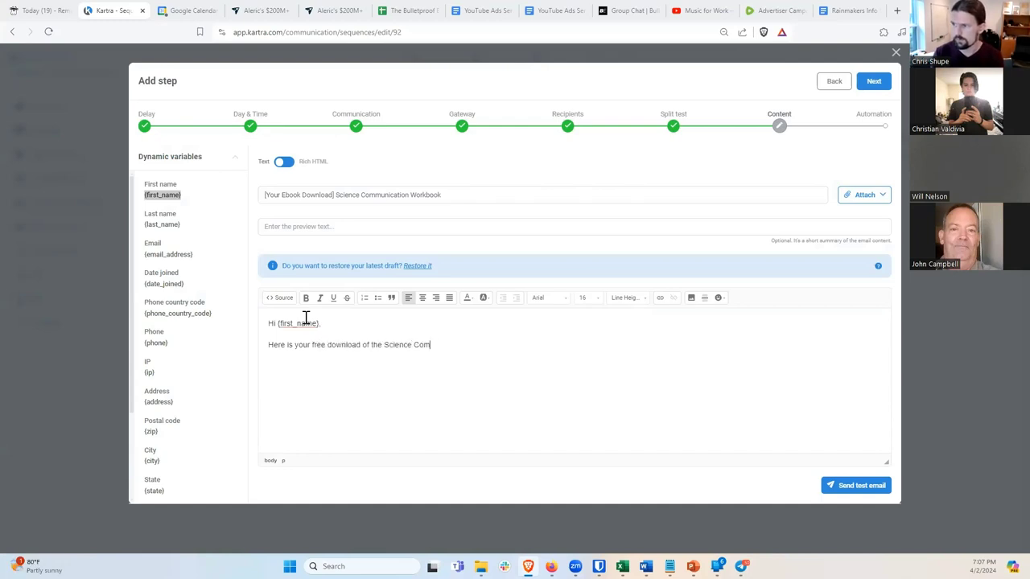
type("munication Workbook. ")
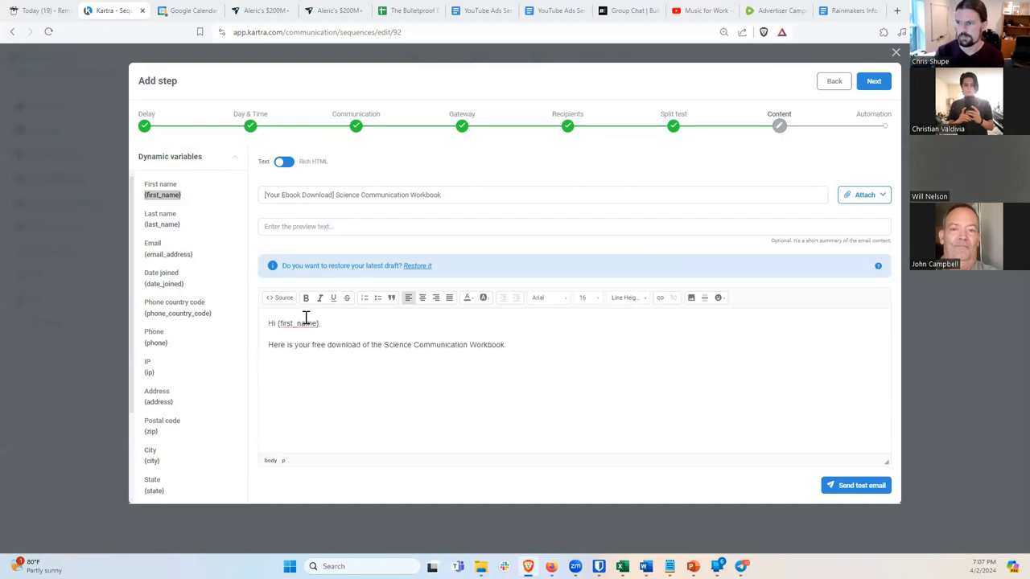
type("Download Link")
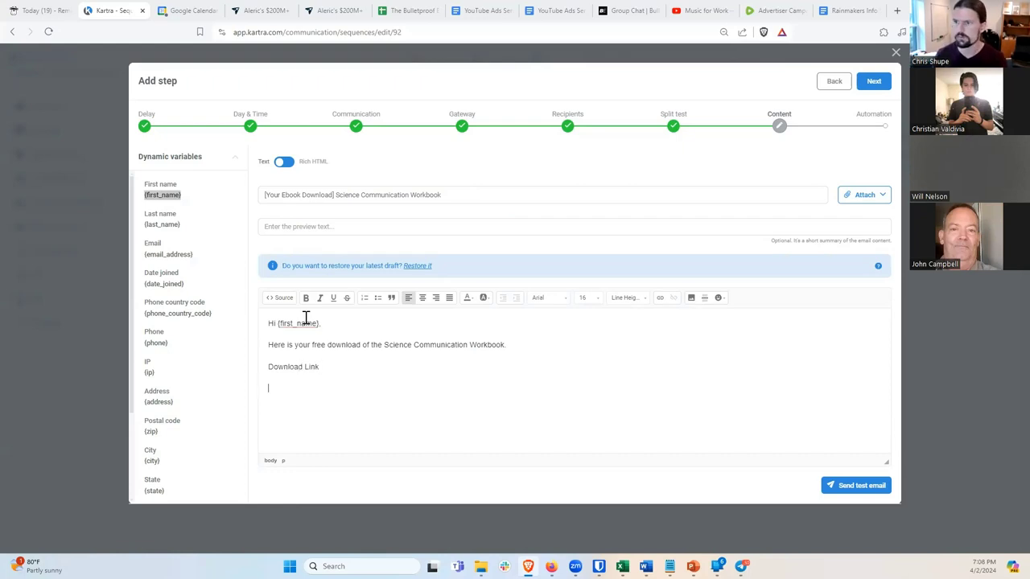
left_click_drag(270, 367, 321, 368)
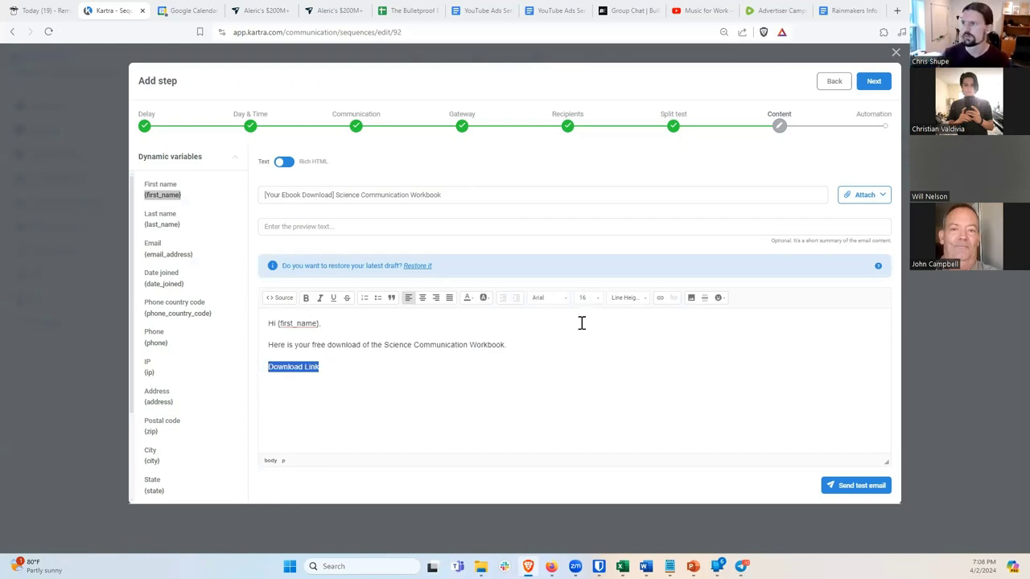
left_click(660, 299)
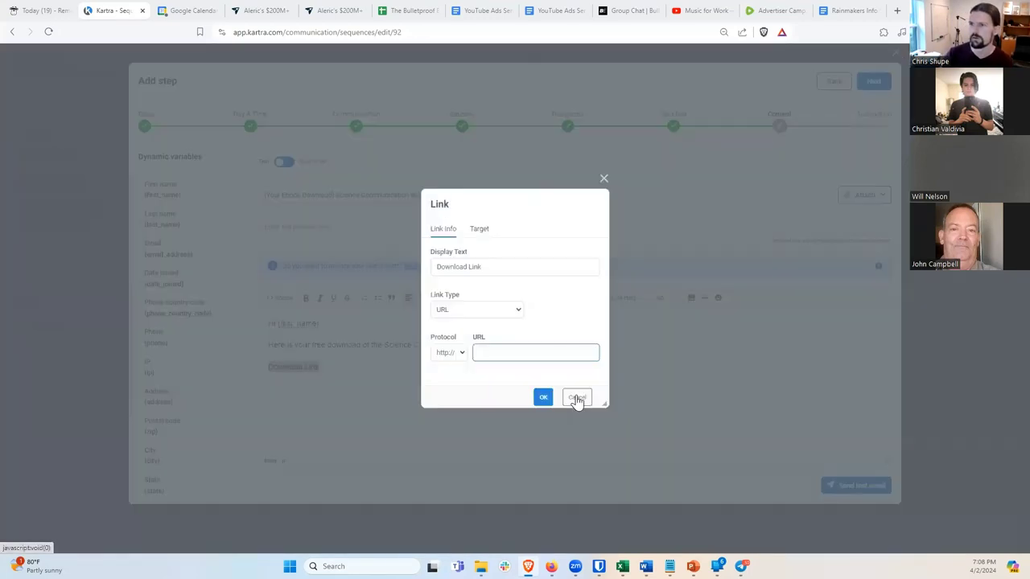
left_click(576, 397)
left_click(316, 390)
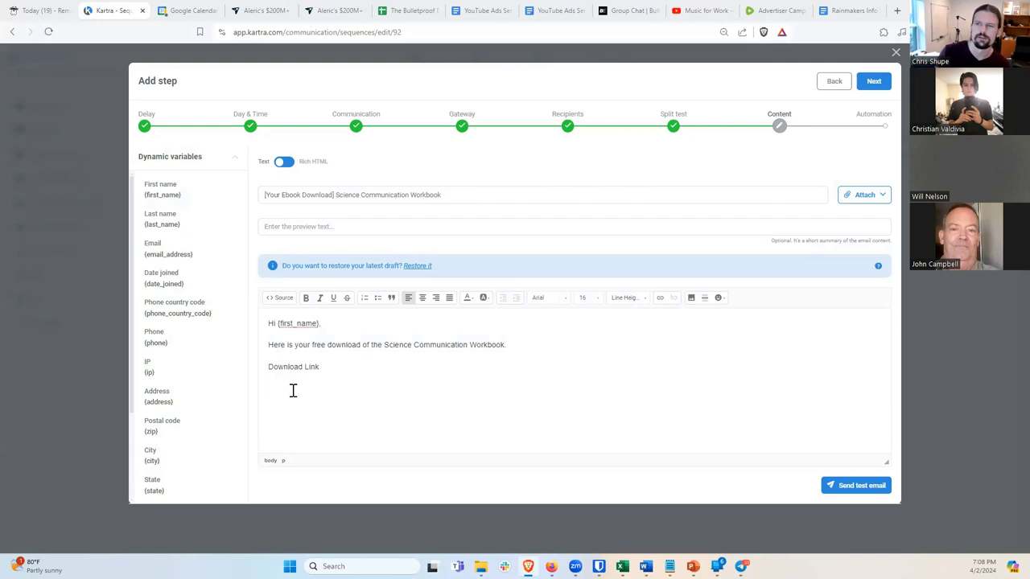
Add 'This is THE definitive guide for any scientist who wants to reach a lay audience.'
left_click(513, 348)
left_click(328, 387)
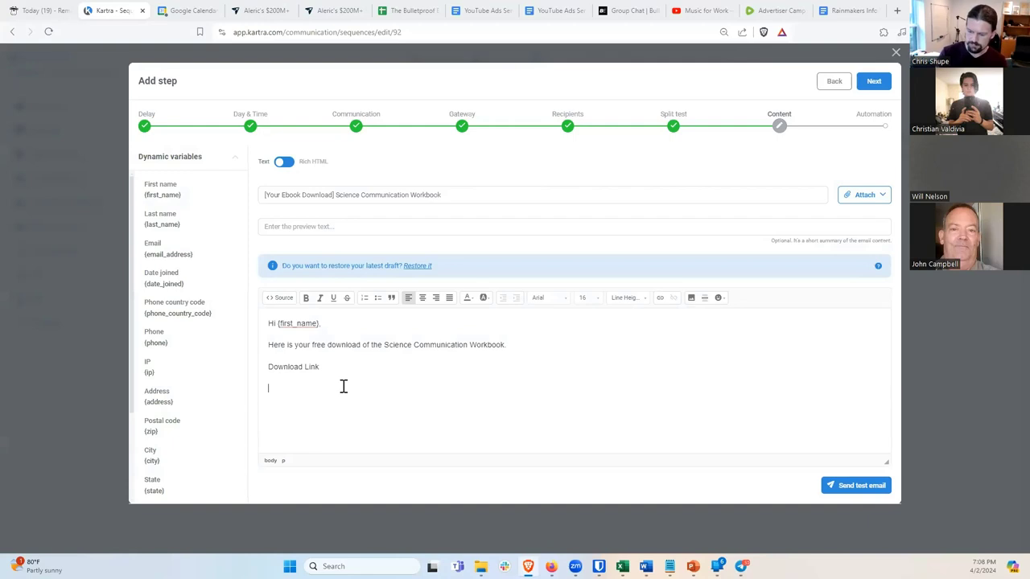
type("his is THE D")
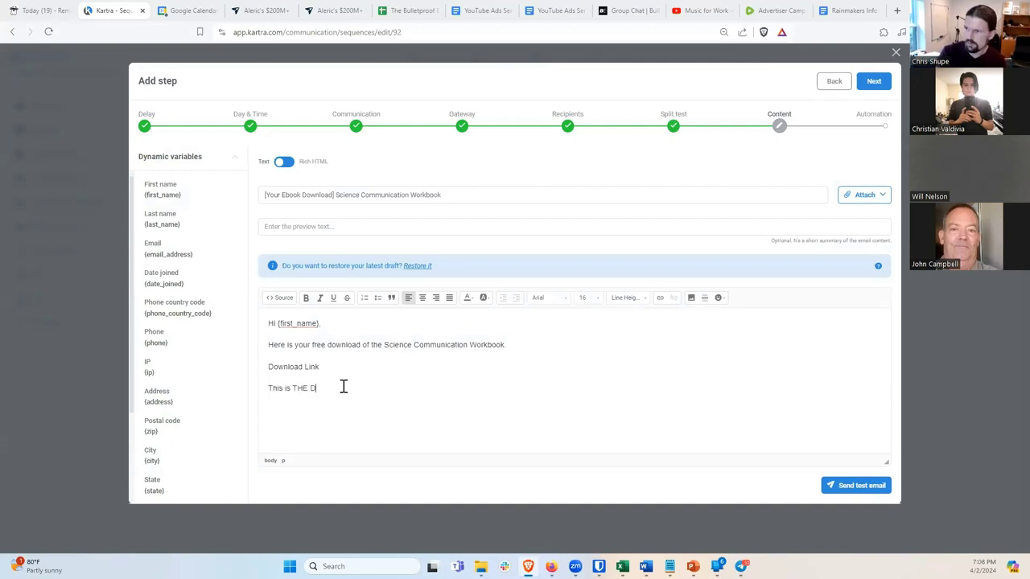
key("BackSpace")
type("definitiv")
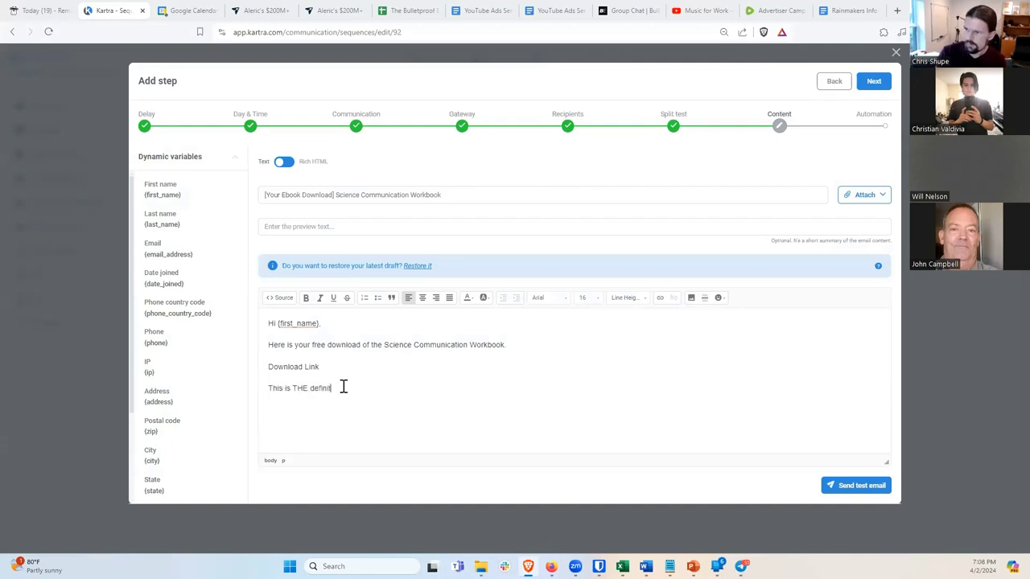
type("e guide f")
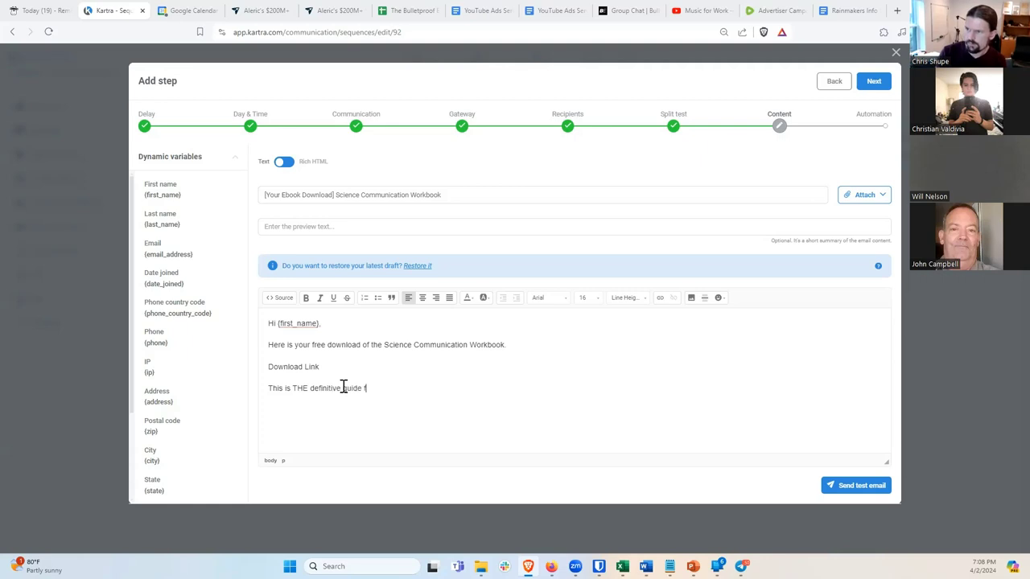
type("or any scient")
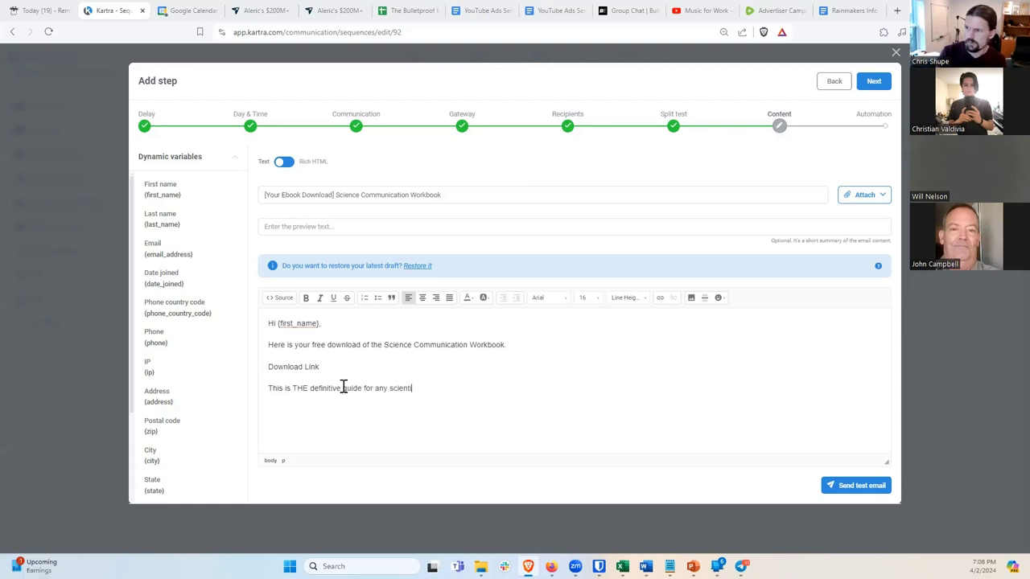
type("ist who want")
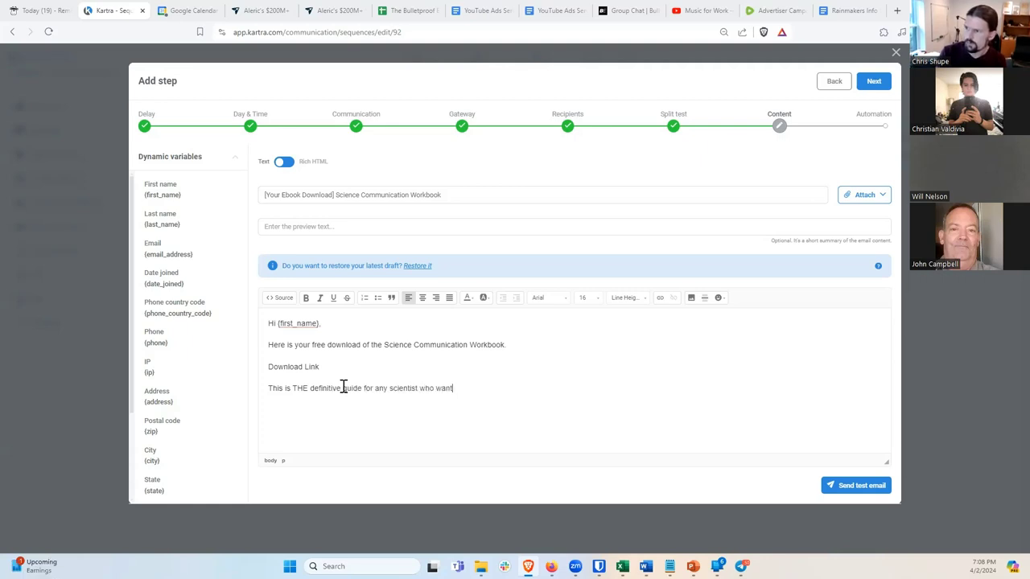
type("s to reach a lay audience.")
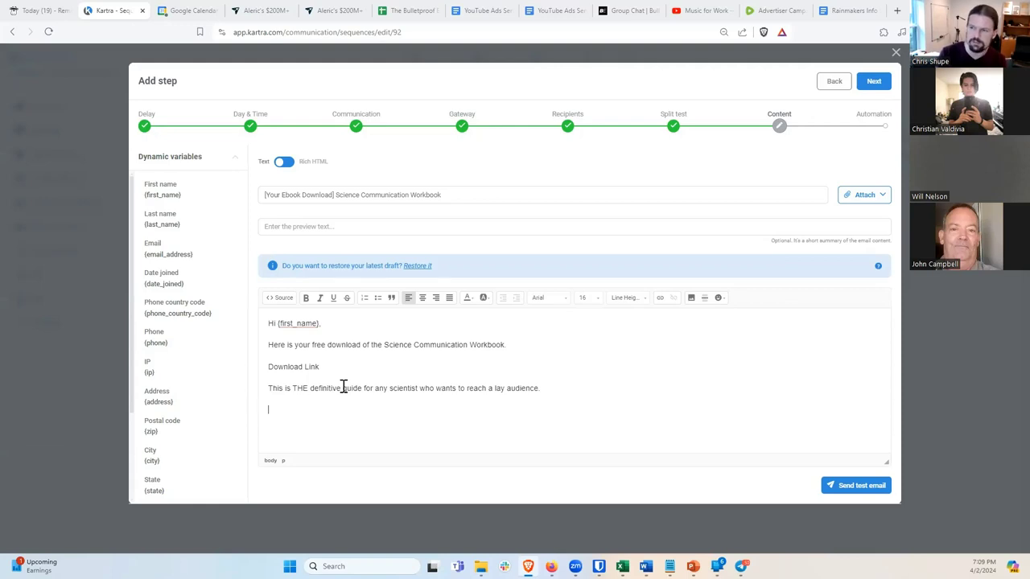
Write the 'Before learning…' professorship story and the 'But after I figured out…' podcasts paragraph
type("Befor")
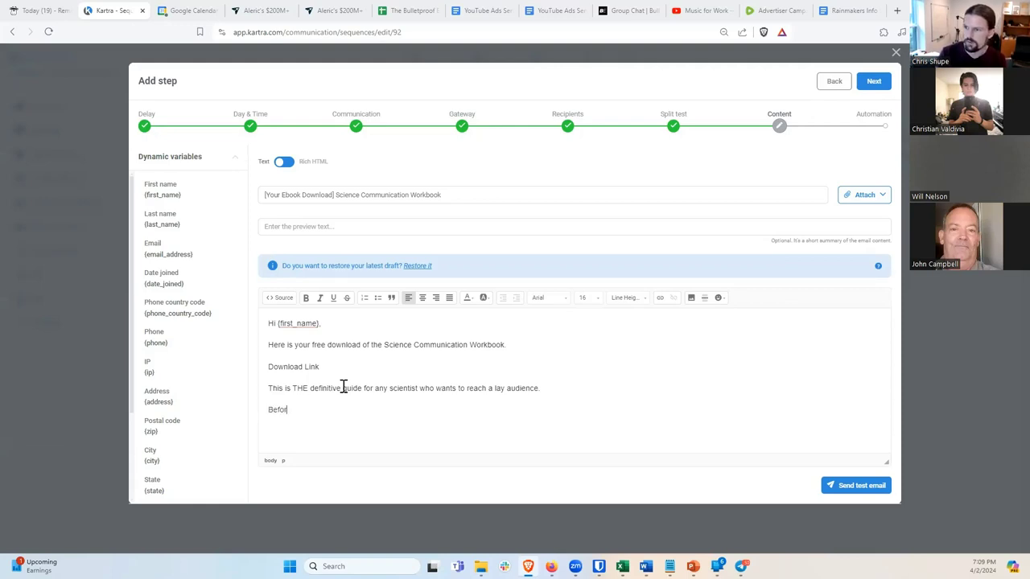
type("e learning the th")
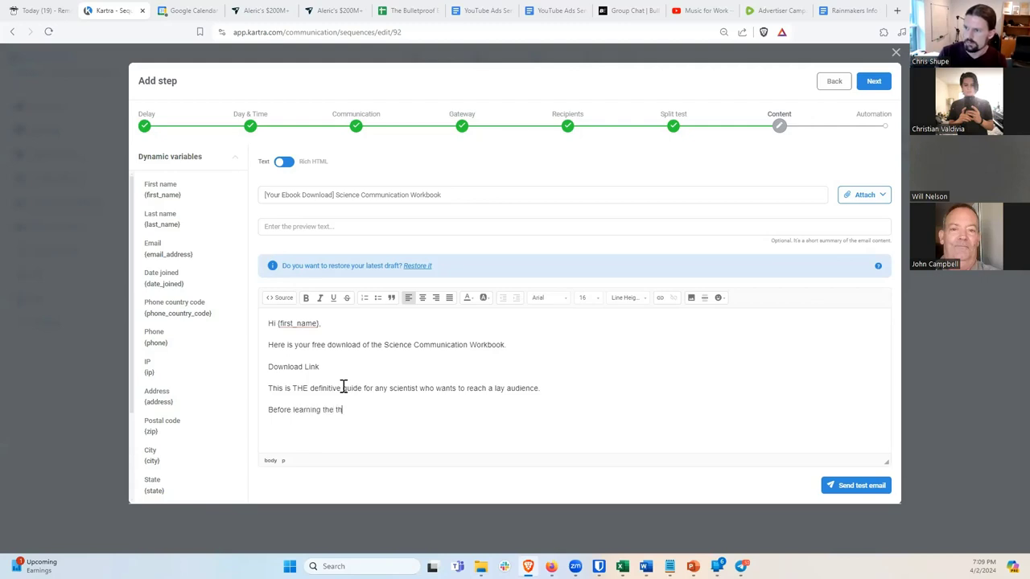
type("ings included in the")
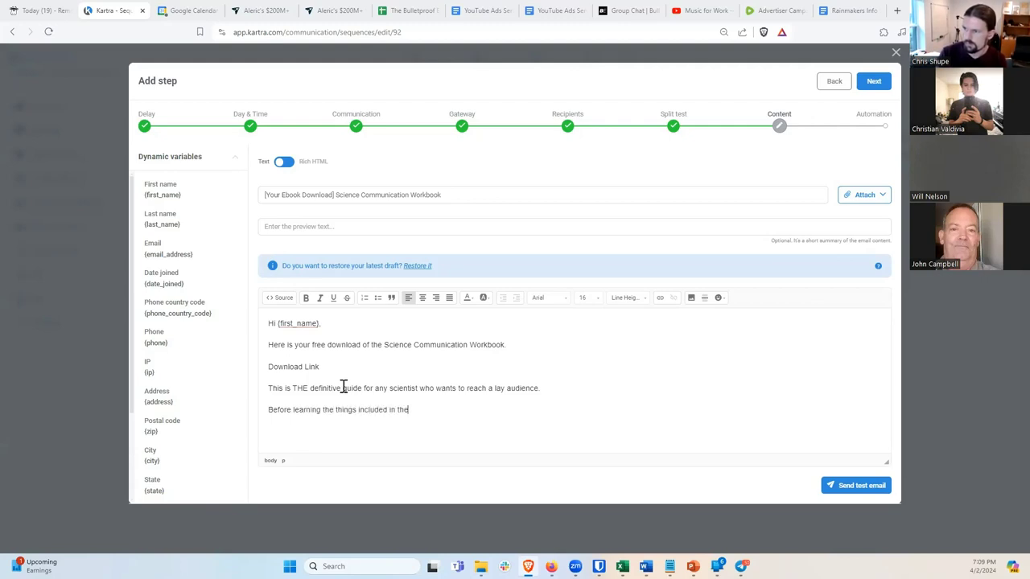
key("BackSpace")
type("is guide.")
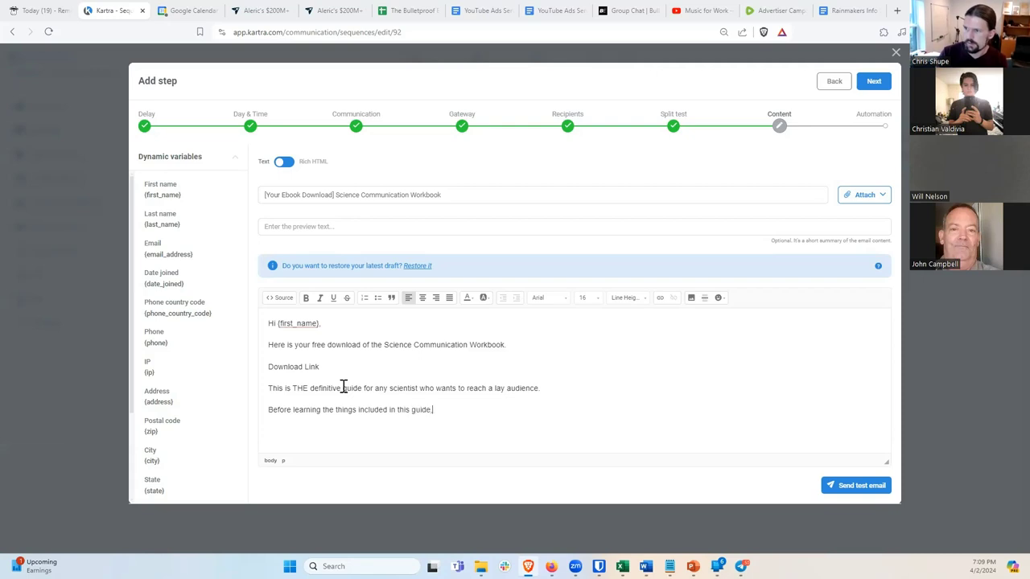
key("BackSpace")
type(", I was stuck in a professorship ")
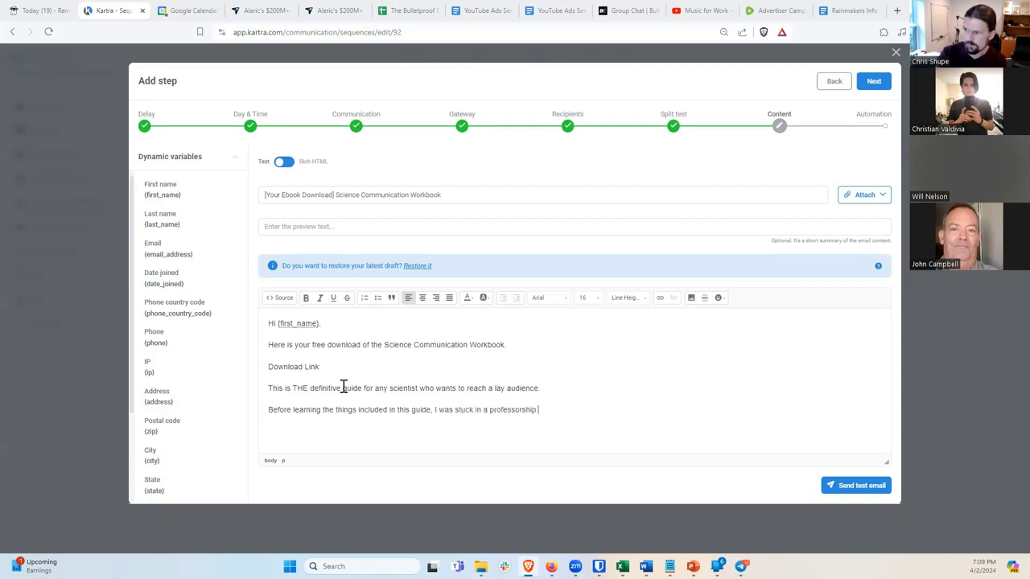
type("and")
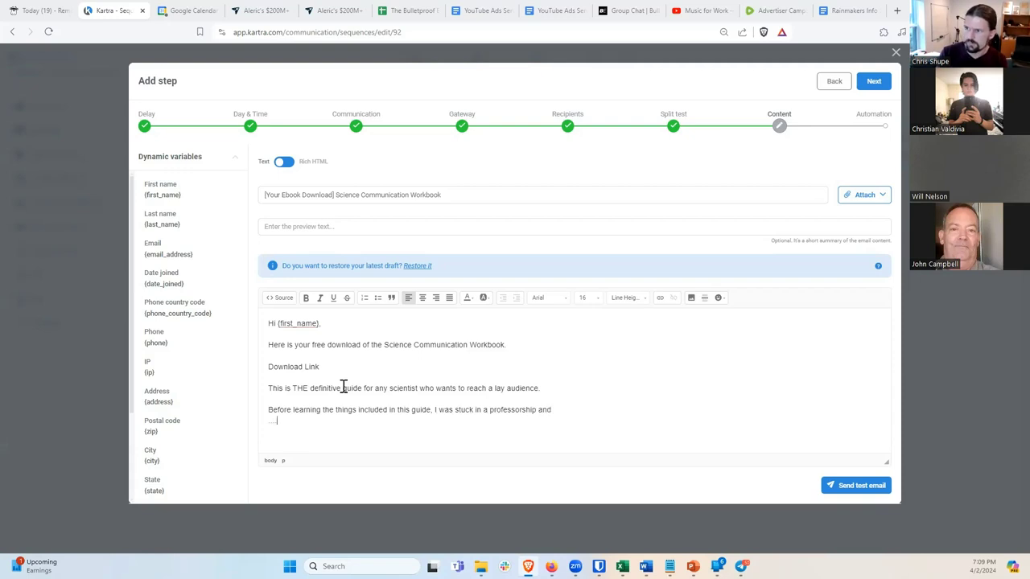
key("Return")
type("But afet")
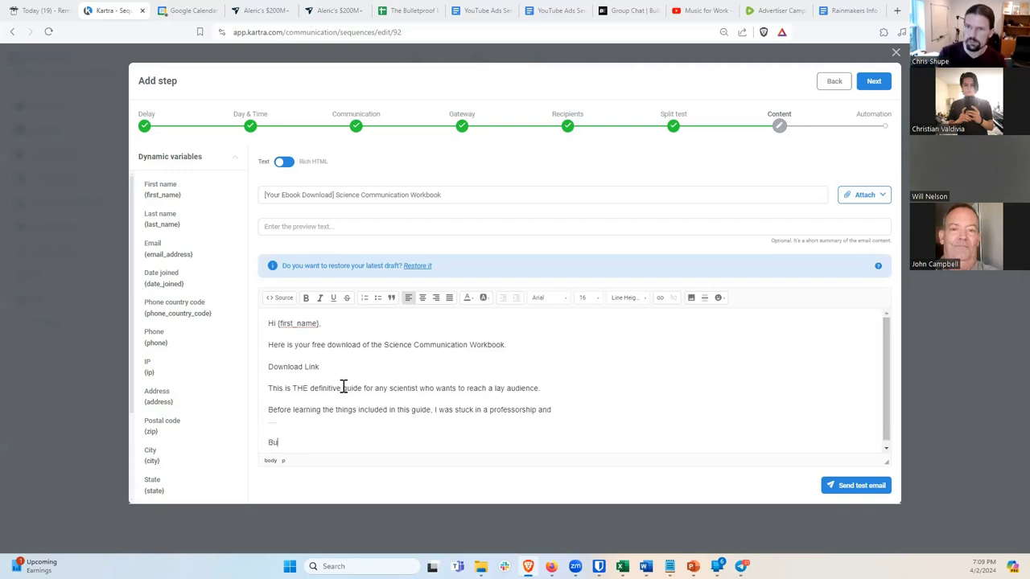
key("BackSpace")
key("BackSpace")
type("ter ")
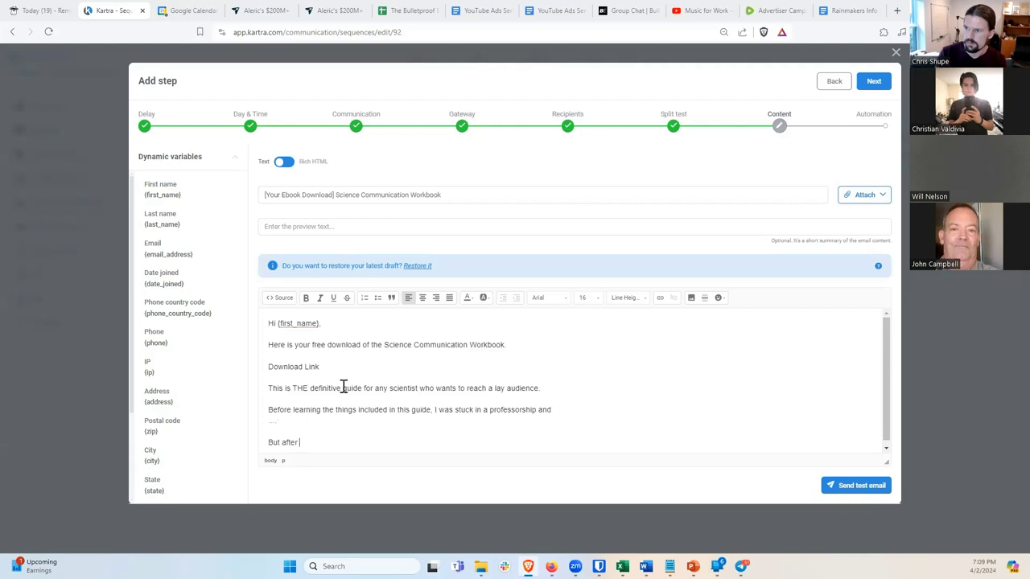
type("I figured out how to reach a non-scientific a audience, I've been featured on podcasts, traveled the")
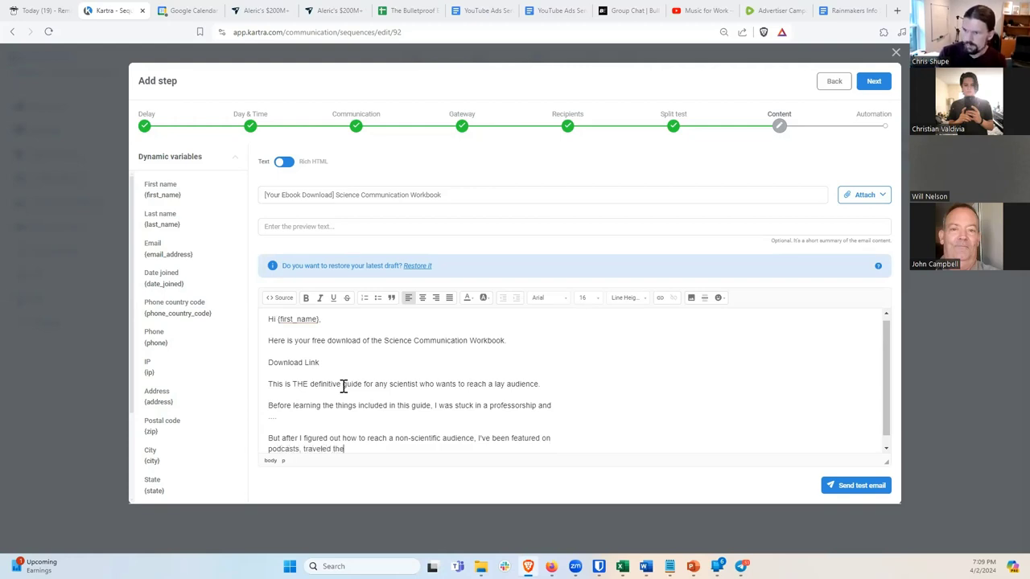
type(" world...")
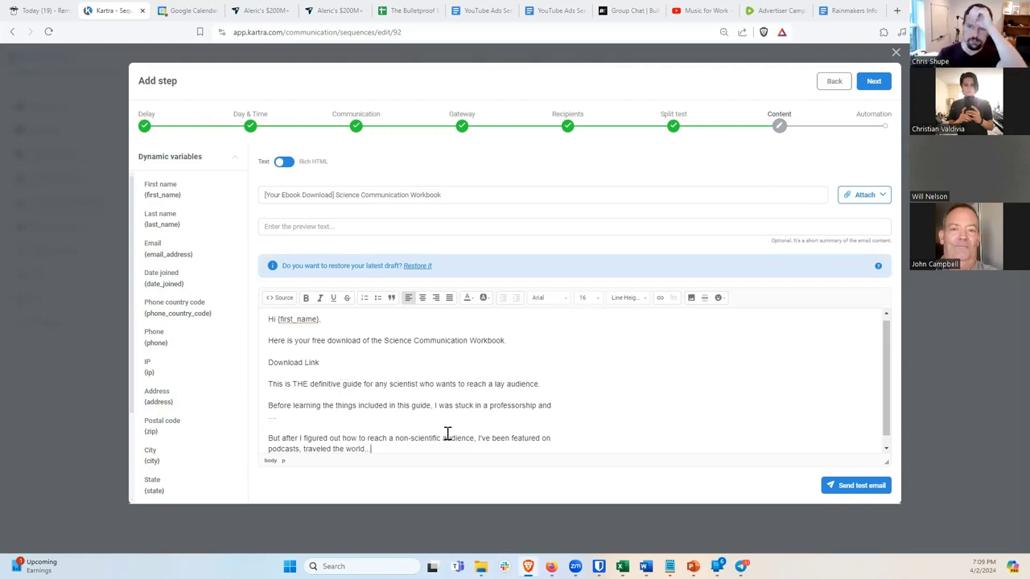
scroll(429, 441, "down", 1)
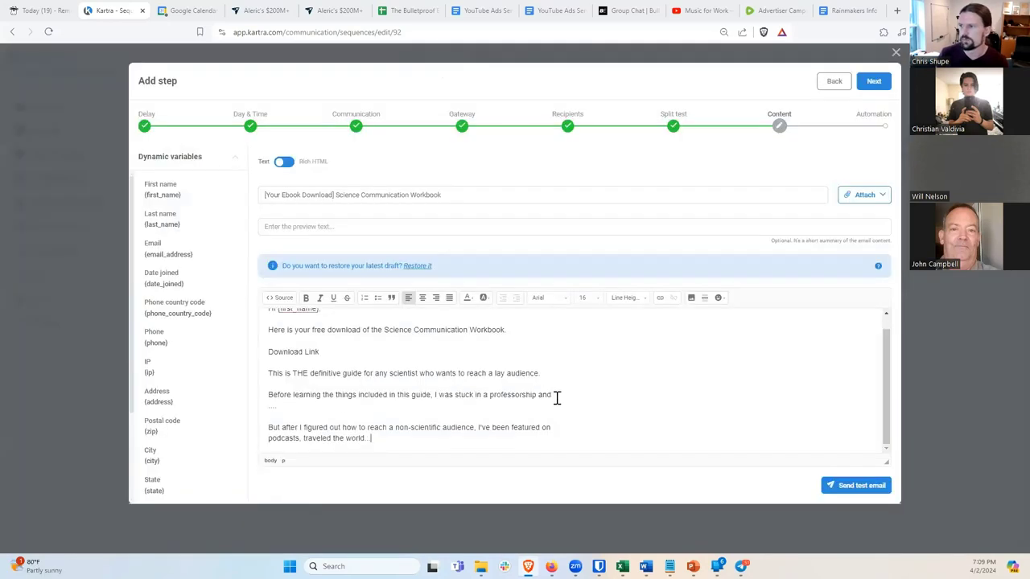
left_click_drag(552, 394, 225, 393)
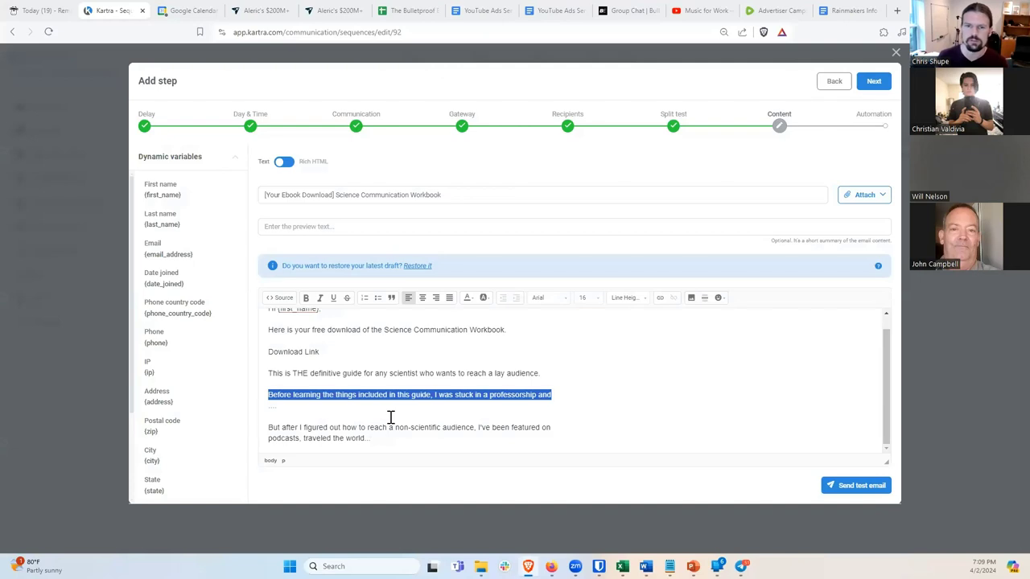
Add two blank lines after the 'traveled the world...' paragraph and start 'By the way, if you…'
left_click_drag(373, 440, 227, 426)
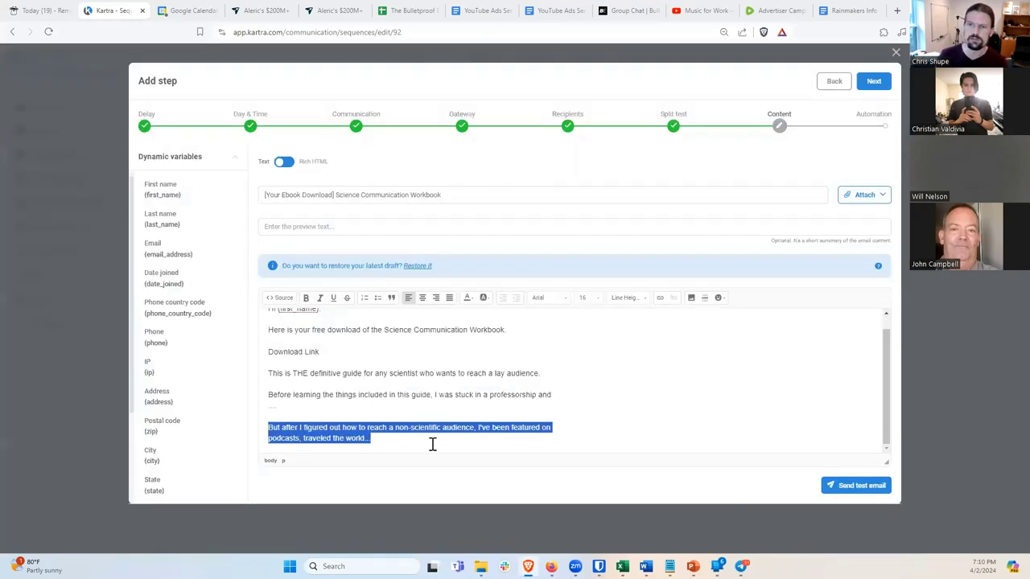
left_click(393, 438)
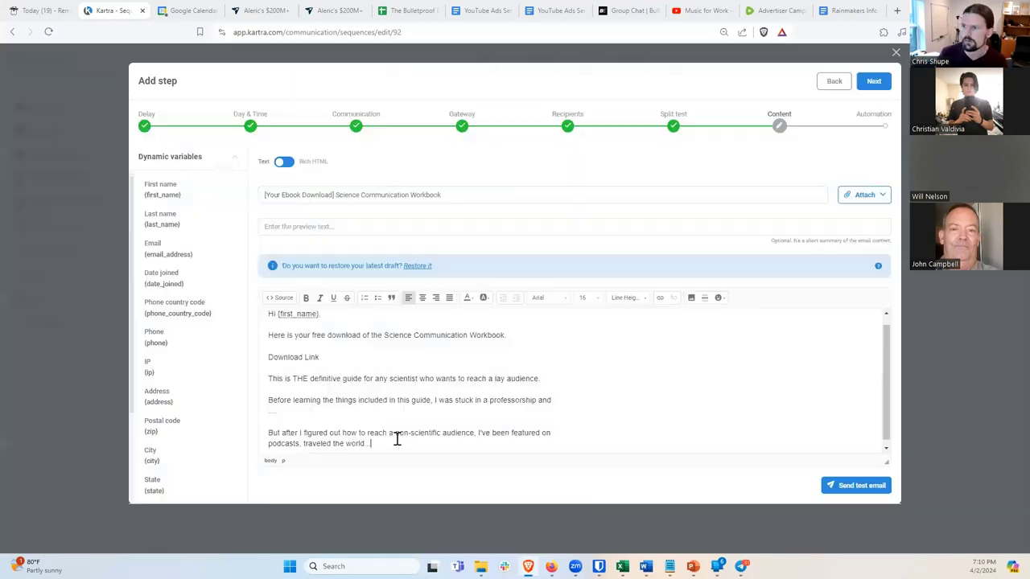
left_click(361, 370)
left_click(405, 435)
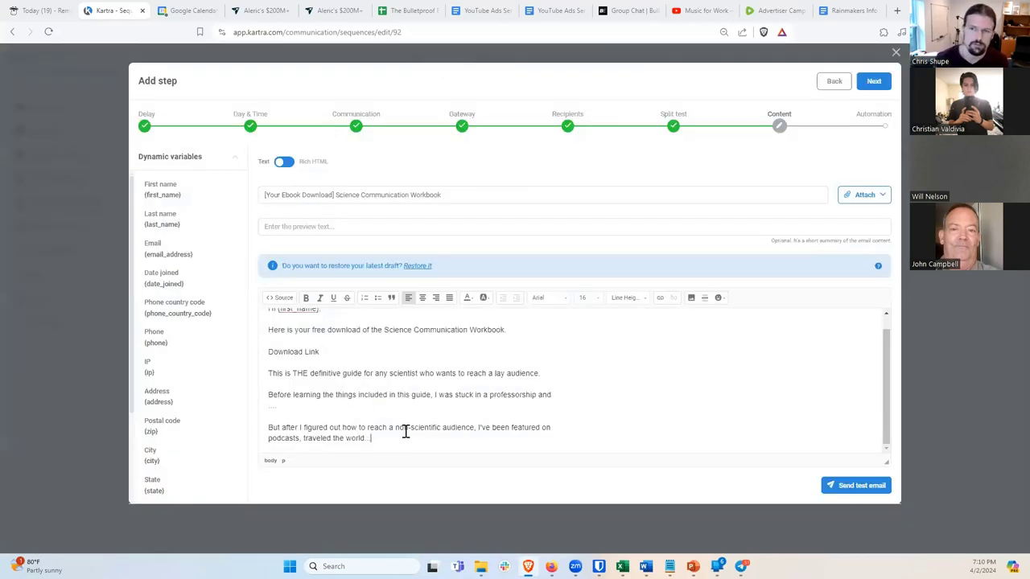
key("Return")
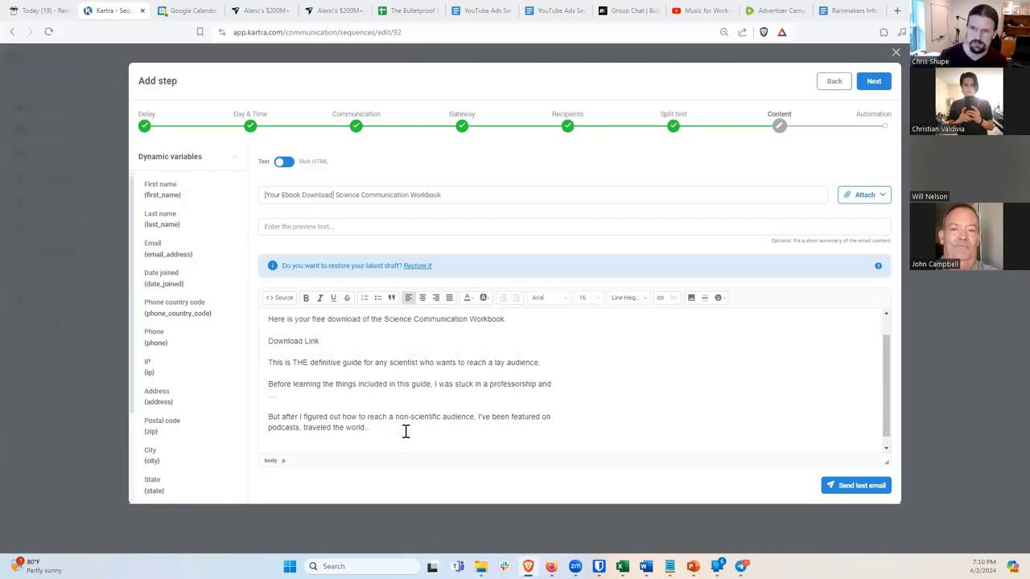
key("Return")
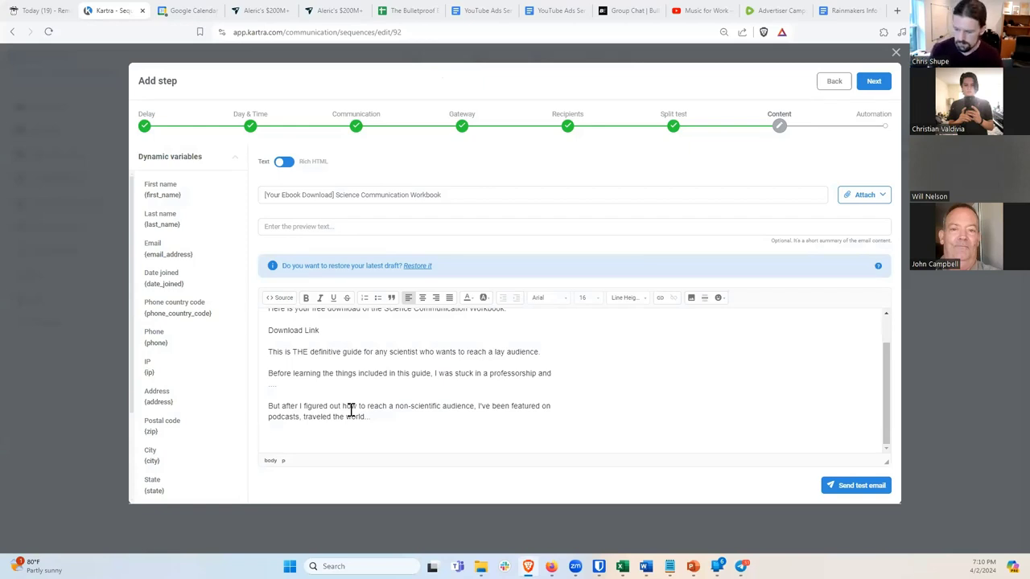
type("By the way, if y")
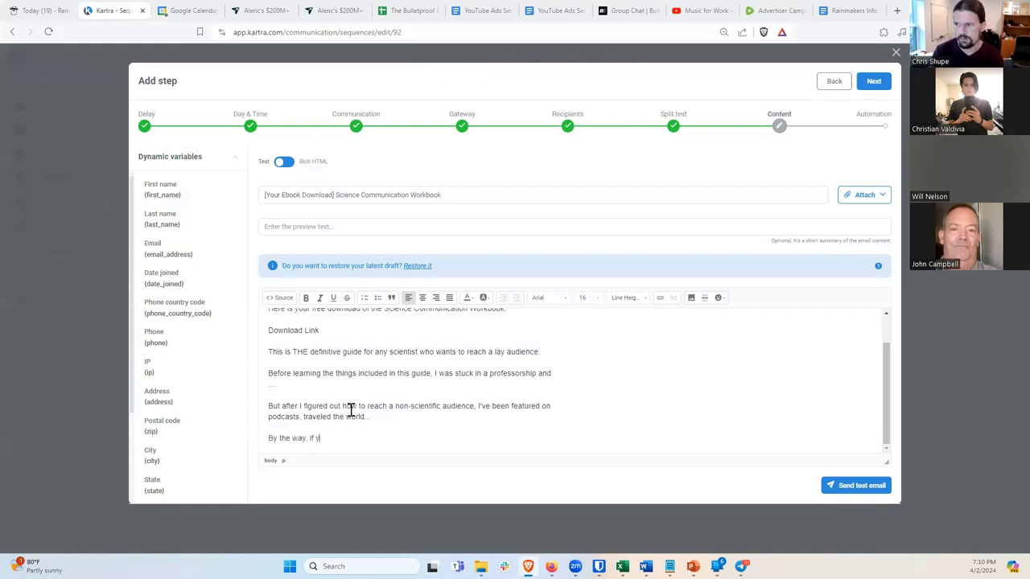
type("ou want to sk")
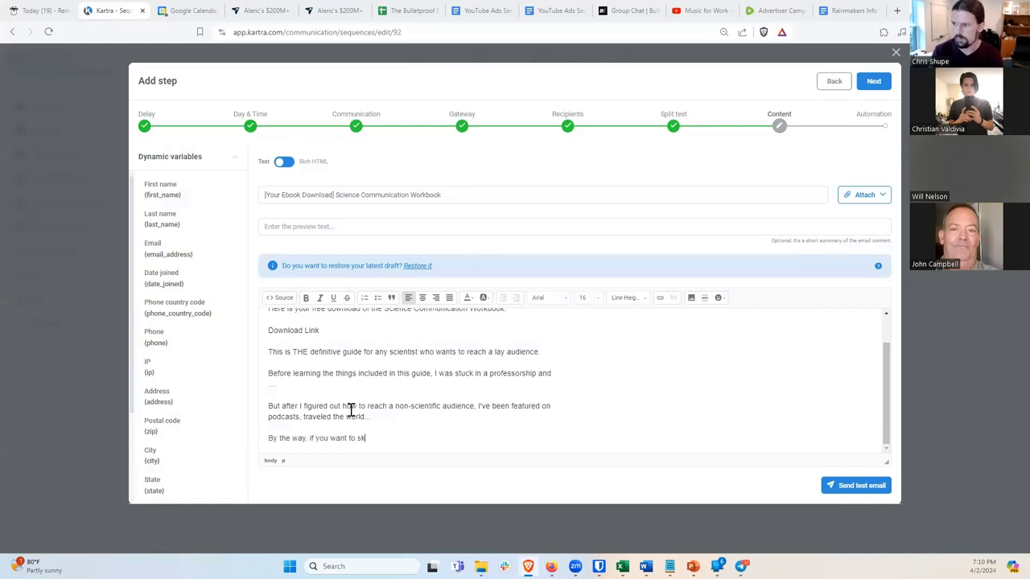
type("ip the learning curv")
Finish the 'By the way' work-with-me paragraph and add a selected 'Application Link' line
key("BackSpace")
key("BackSpace")
key("BackSpace")
key("BackSpace")
type("curv")
key("BackSpace")
key("BackSpace")
key("BackSpace")
type("rvrve and ha")
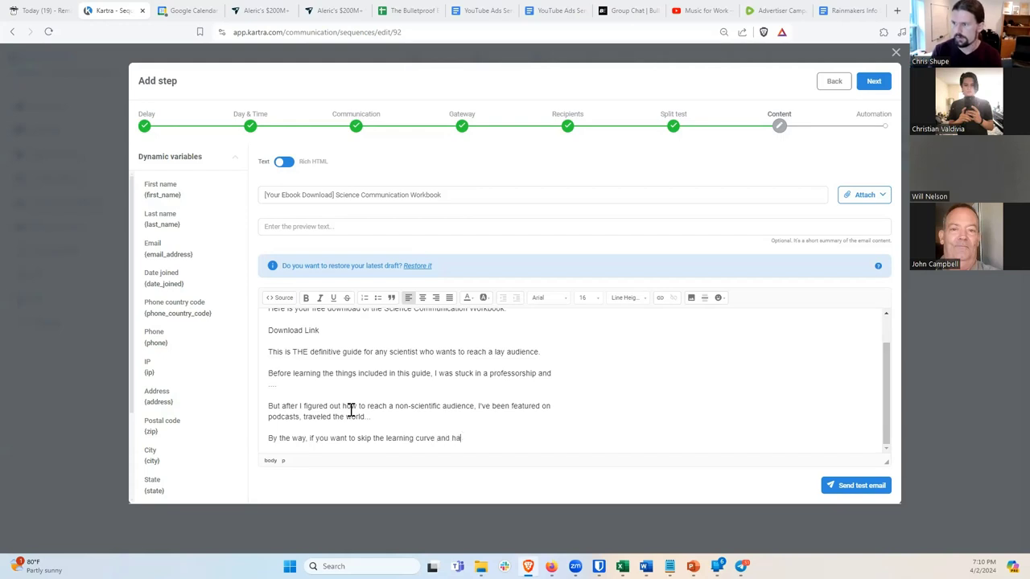
type("ve me work with you directly.")
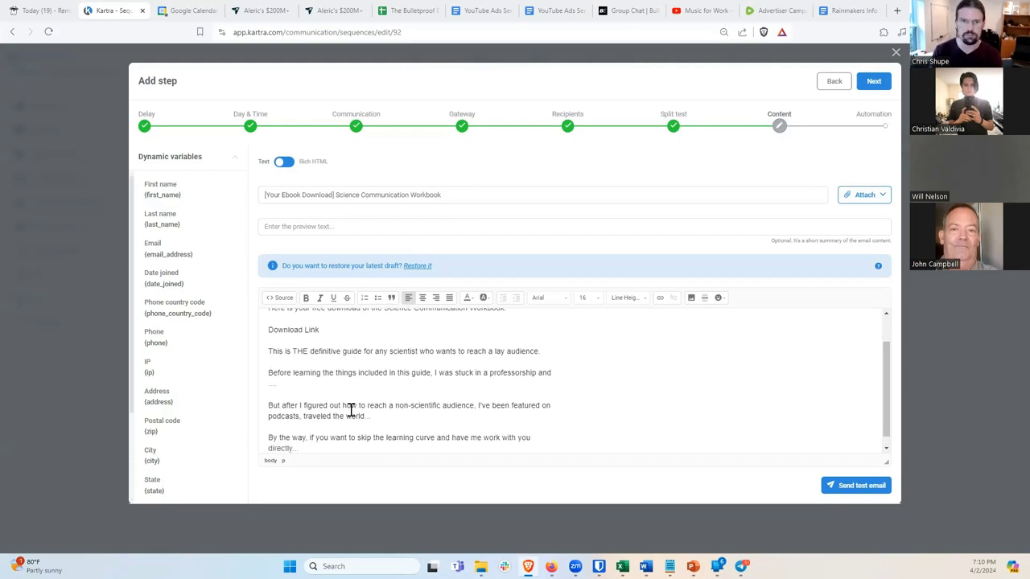
type("..then click t")
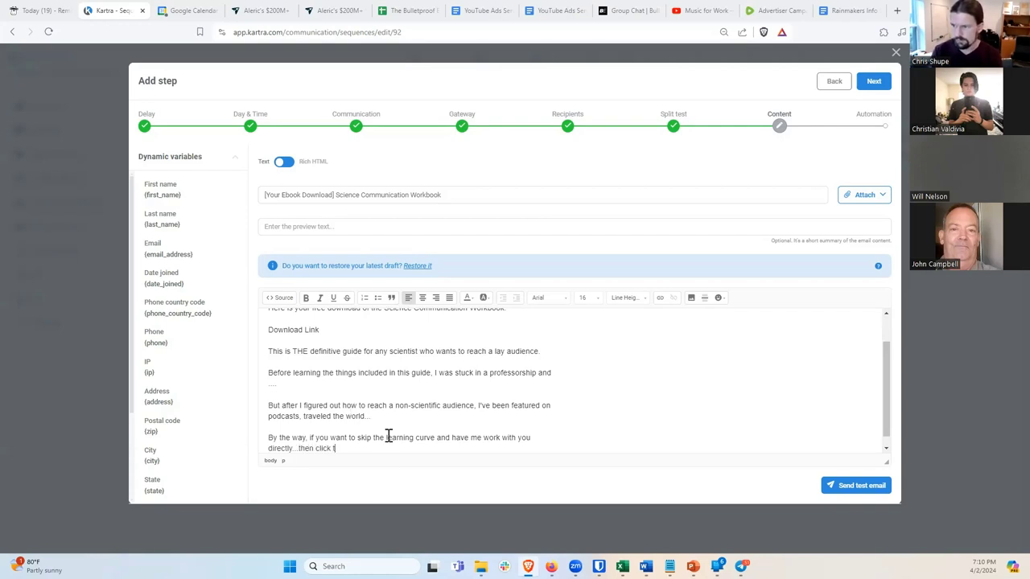
type("he link below to ")
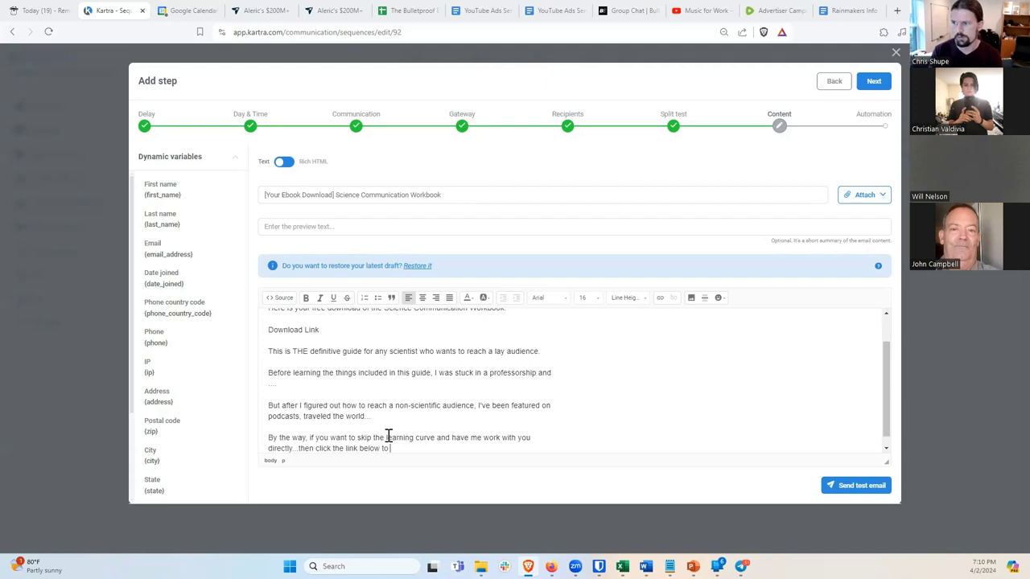
type(", answer a few questions, and")
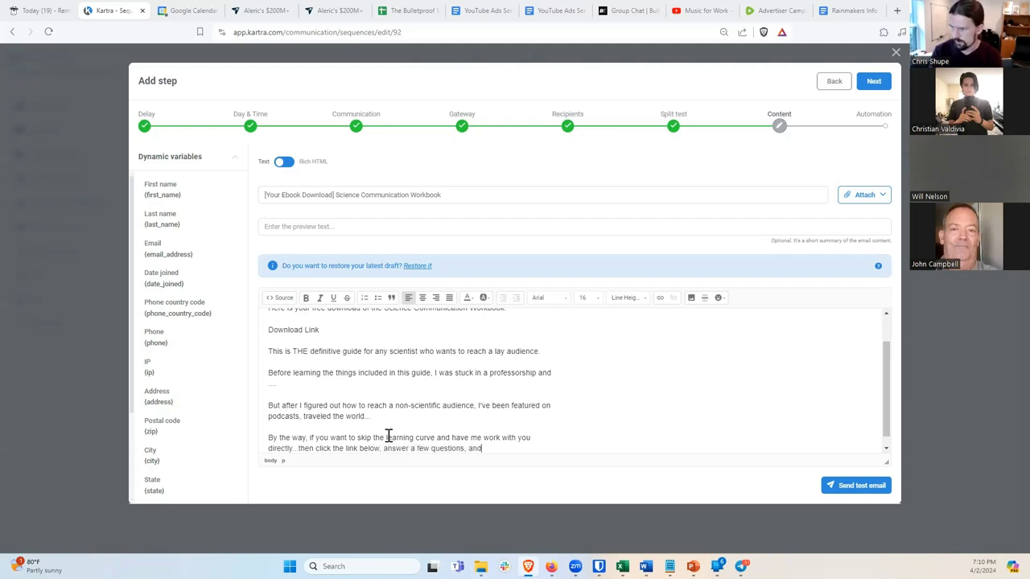
type(" we'll see how ")
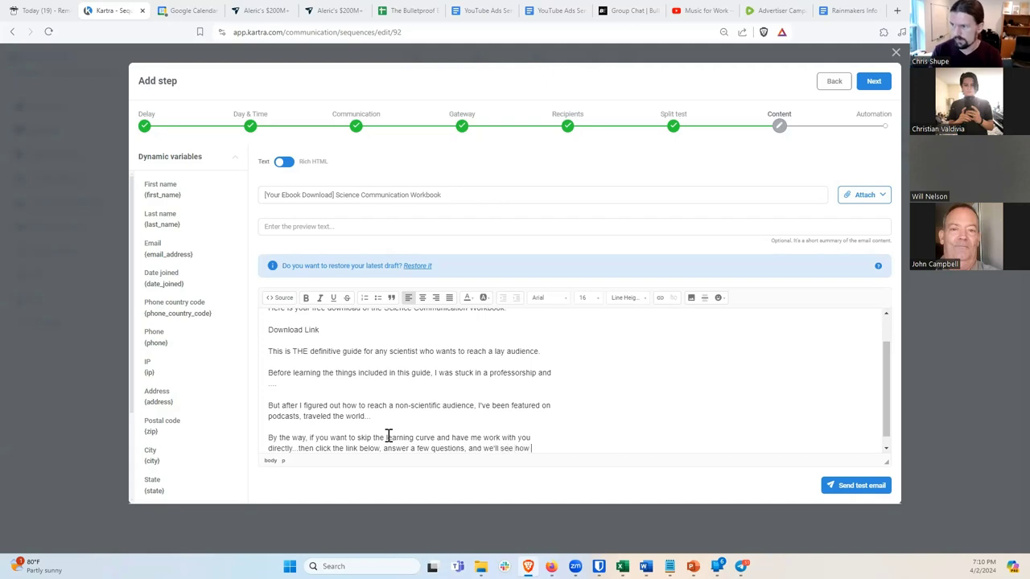
type("we can help.")
key("Return")
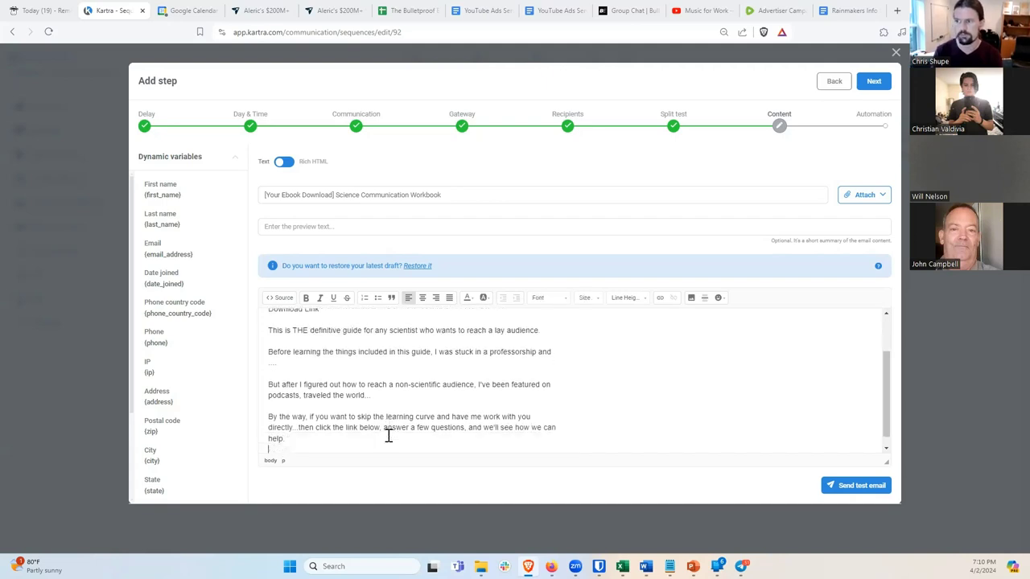
type("Appli")
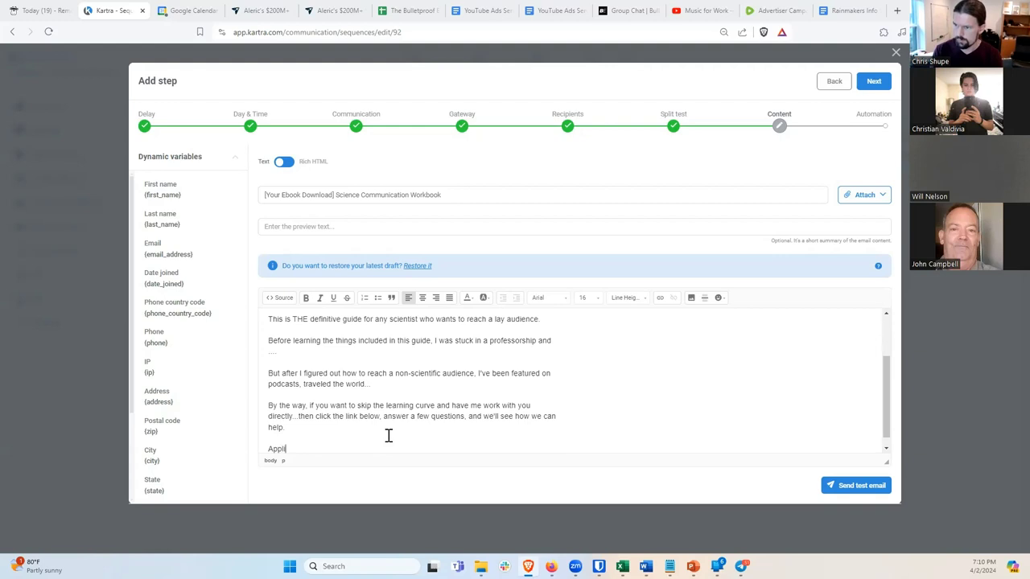
type("cation Link")
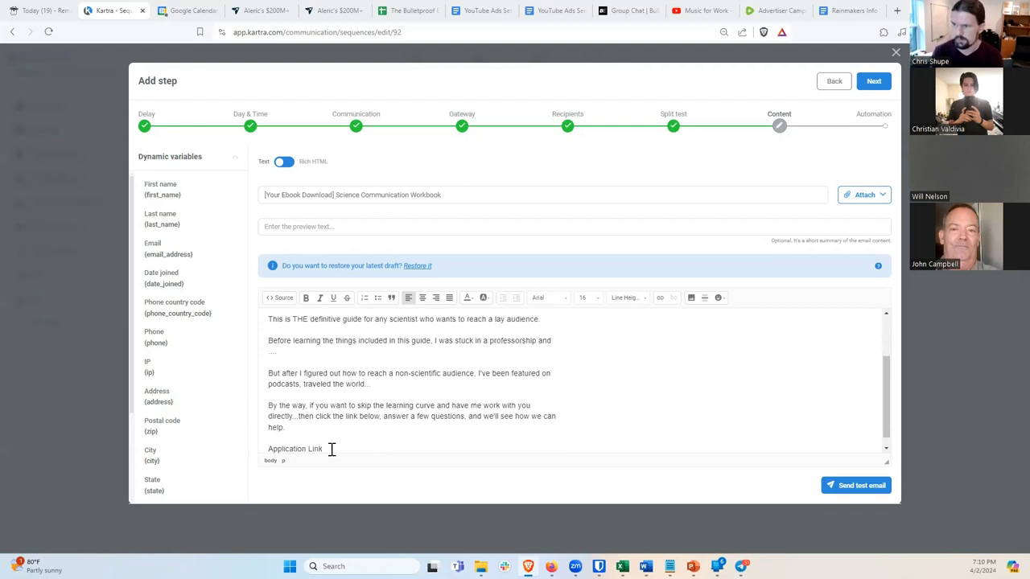
left_click_drag(330, 449, 211, 454)
left_click(660, 298)
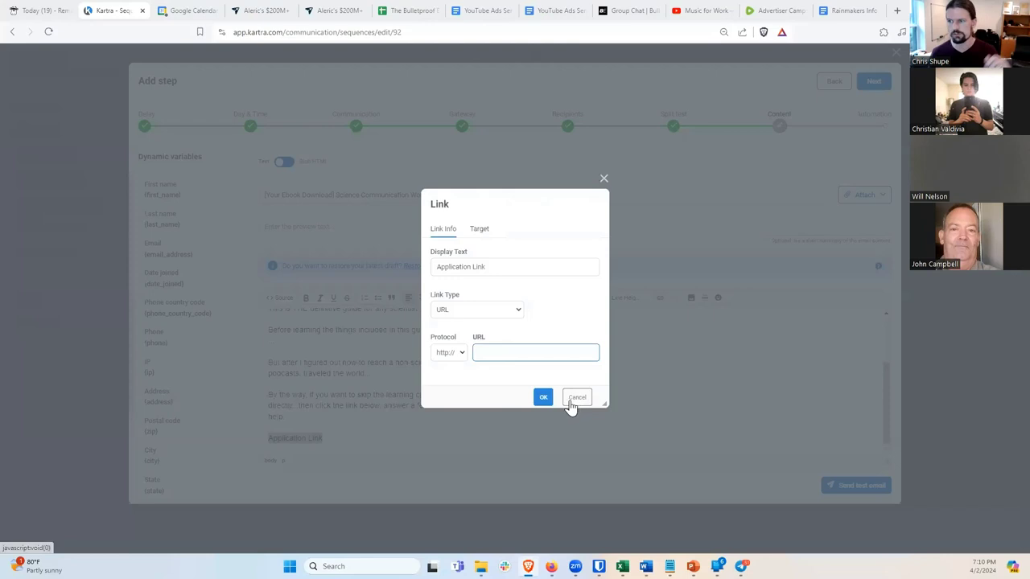
left_click(570, 399)
left_click(335, 427)
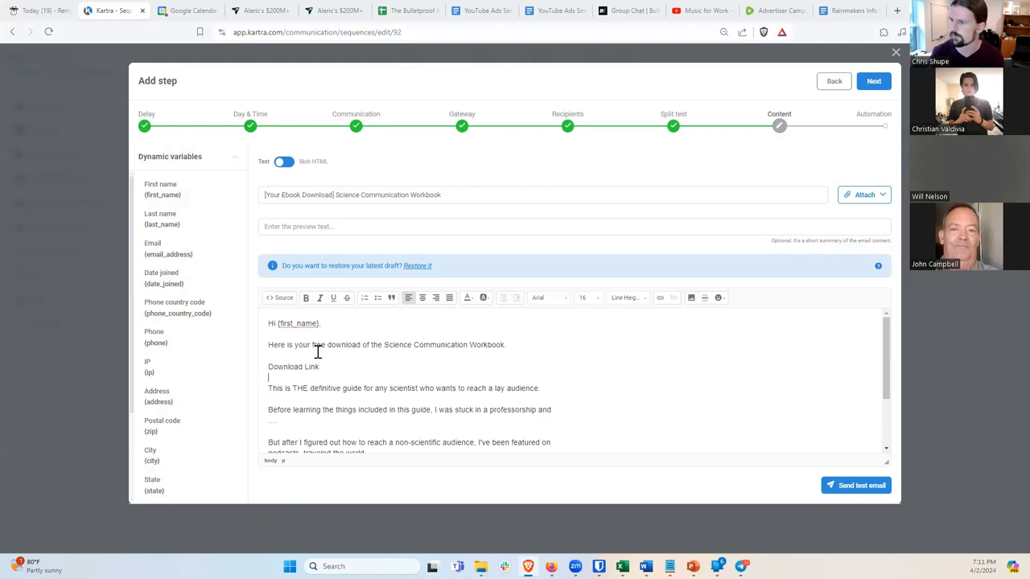
scroll(334, 365, "down", 2)
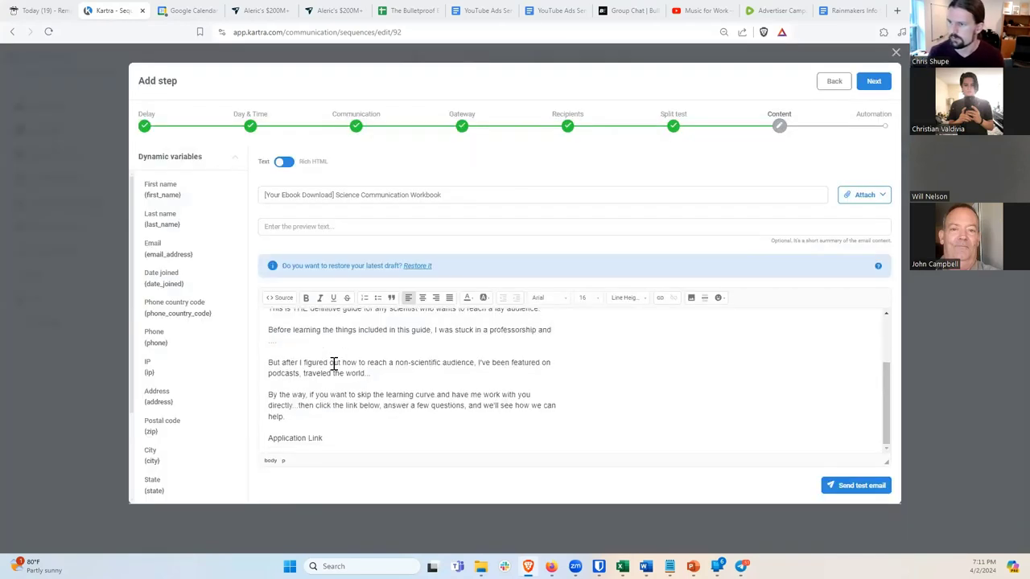
left_click(355, 438)
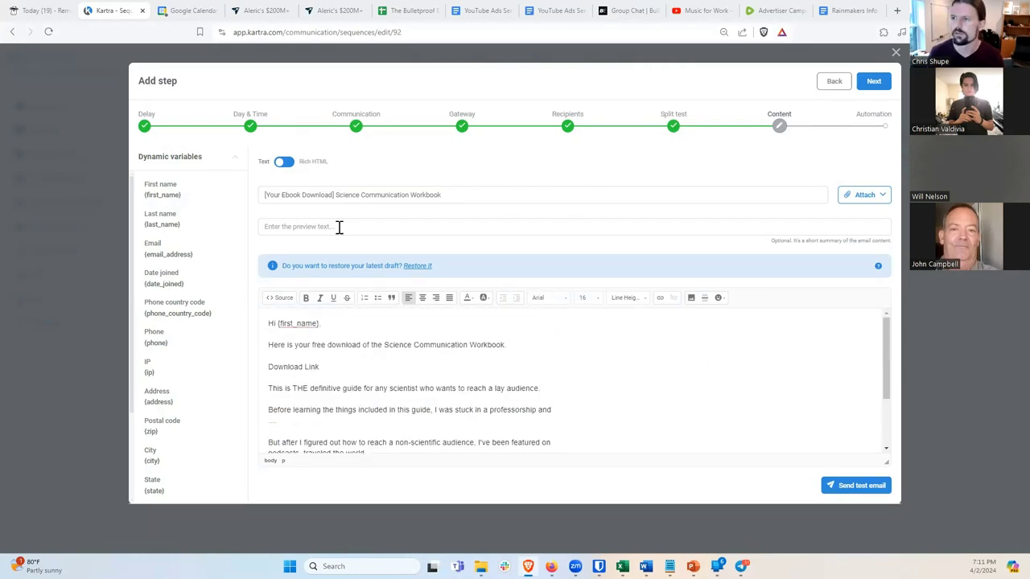
left_click(337, 227)
left_click(333, 215)
left_click(333, 229)
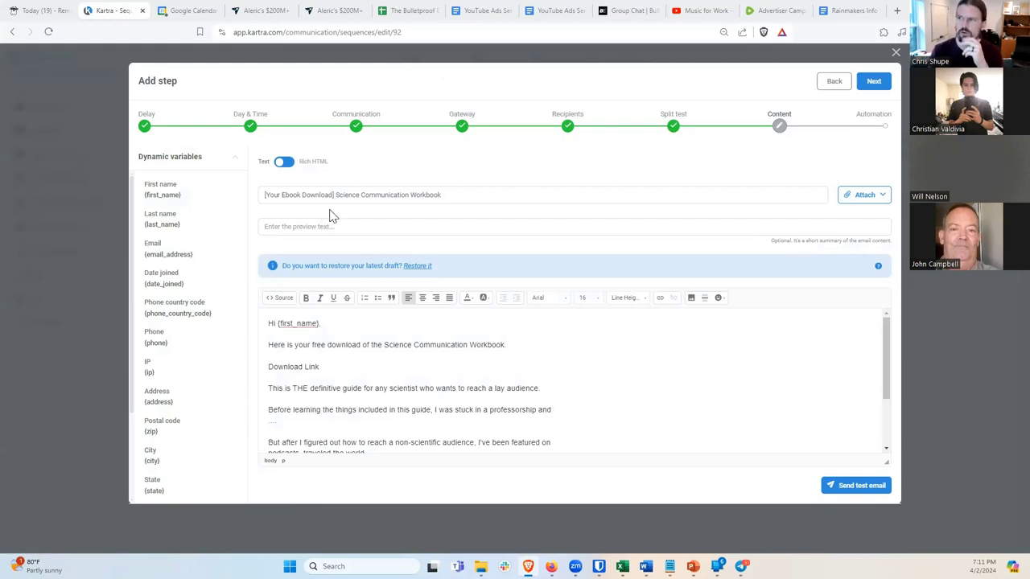
left_click_drag(474, 195, 261, 196)
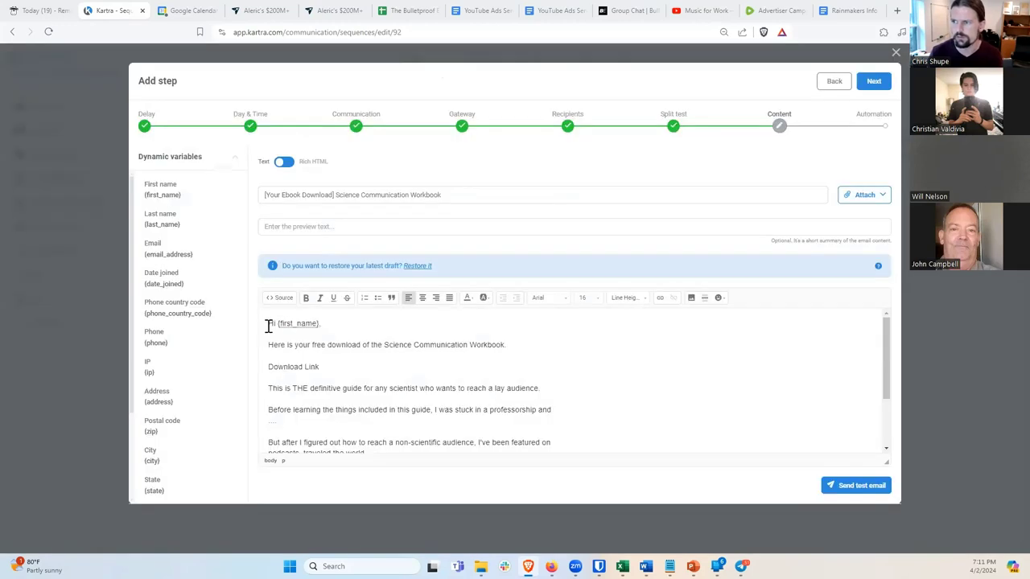
left_click_drag(267, 323, 535, 362)
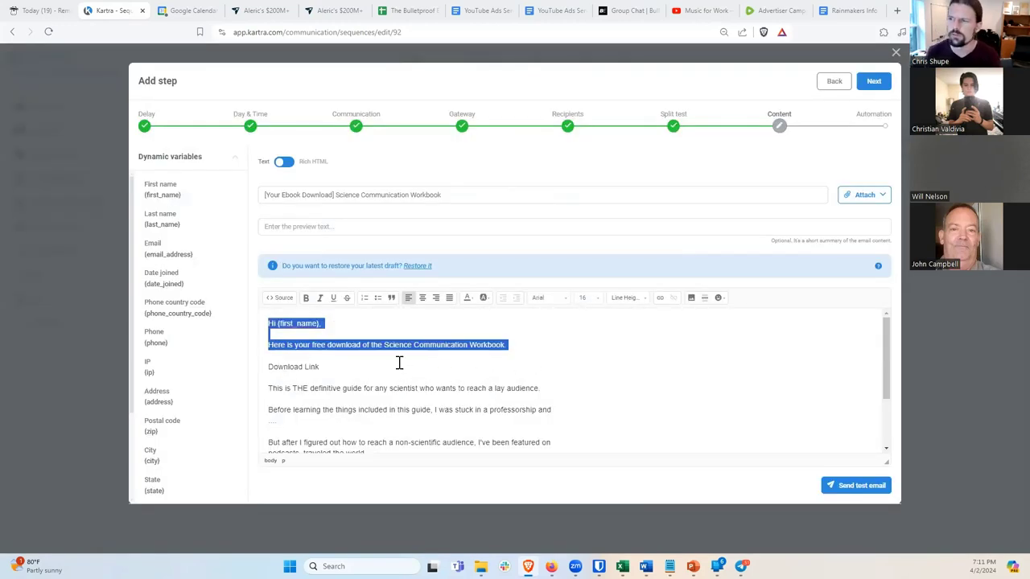
left_click(523, 344)
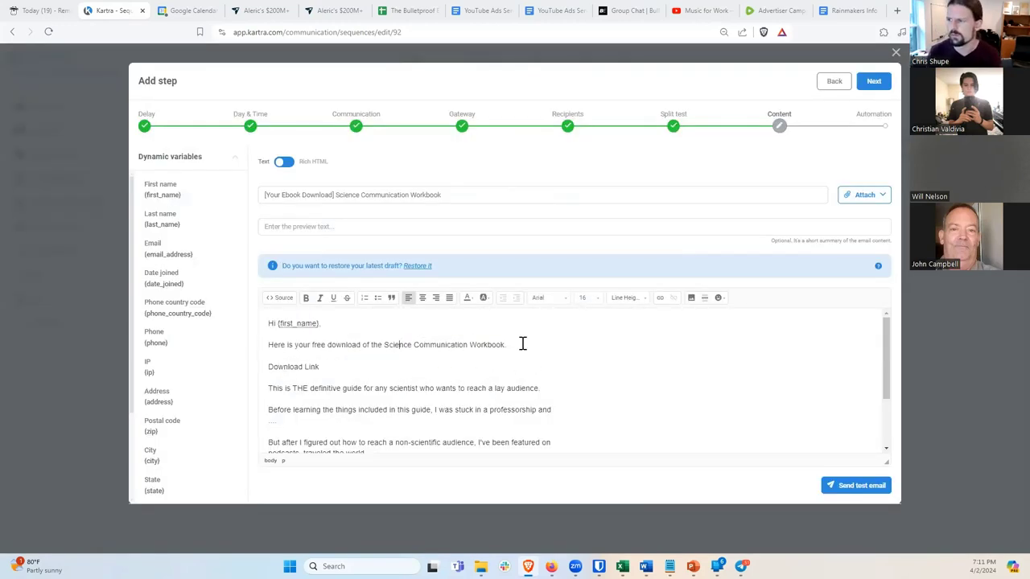
left_click(314, 227)
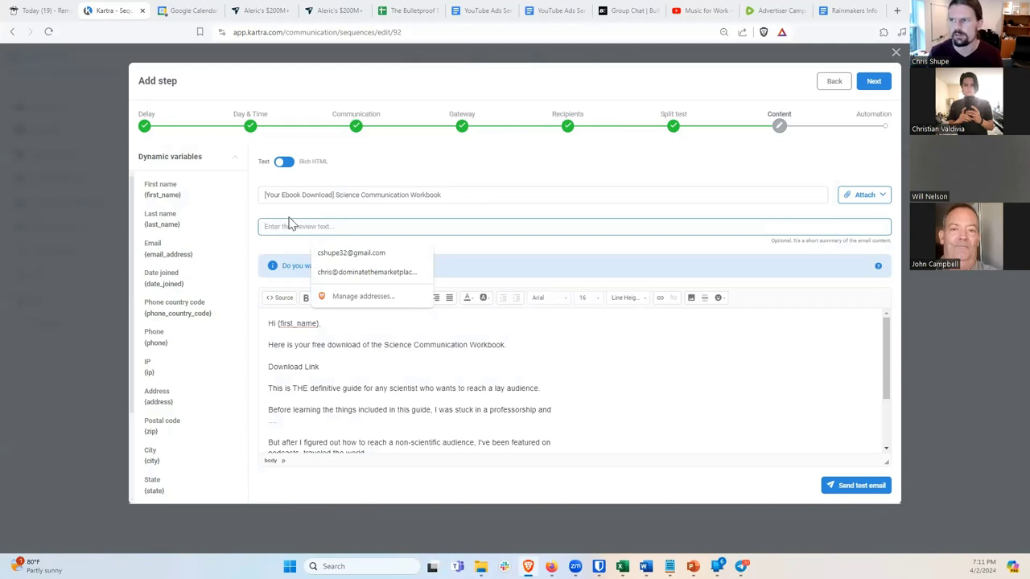
left_click(292, 216)
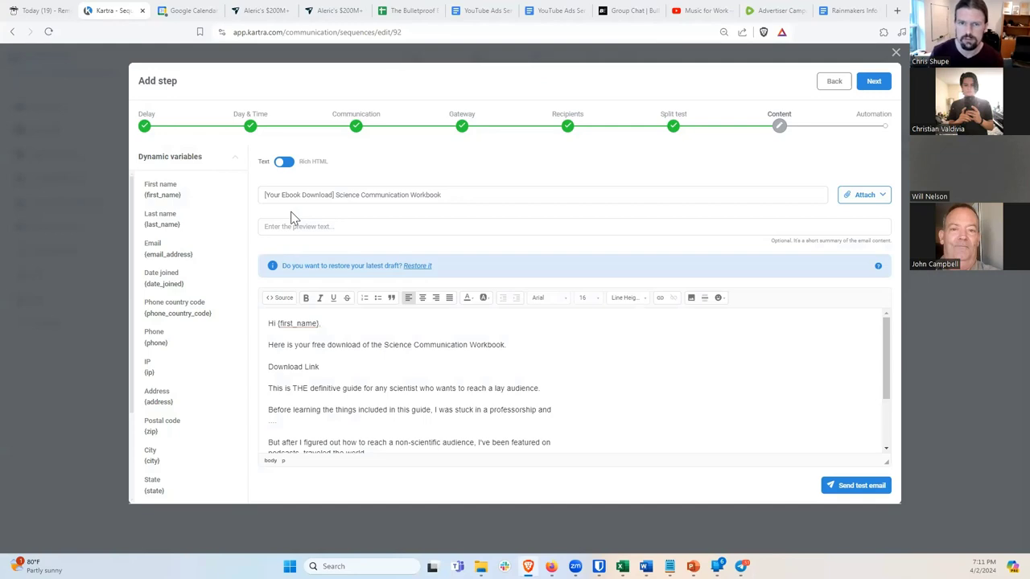
left_click_drag(523, 344, 253, 316)
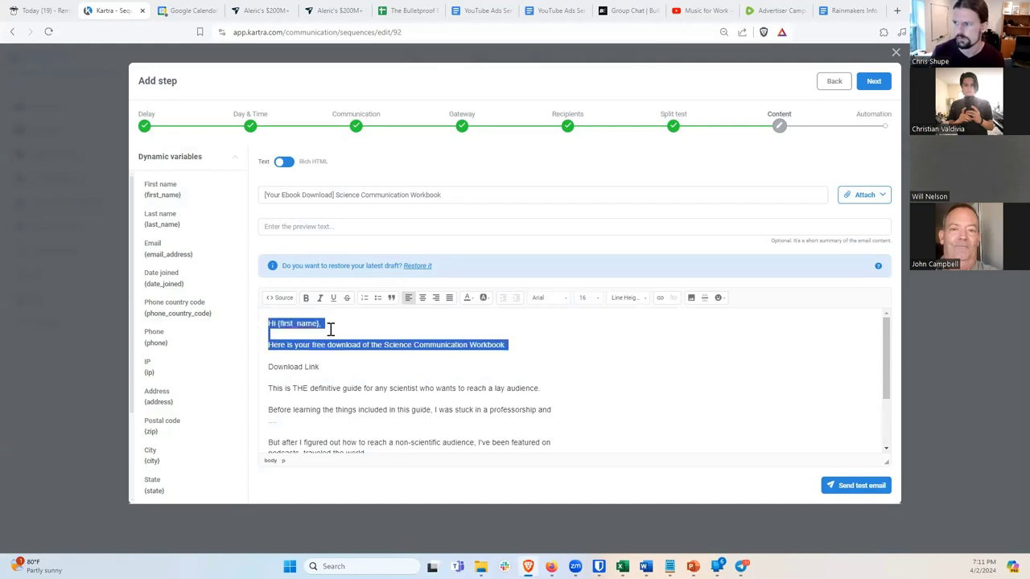
left_click(379, 330)
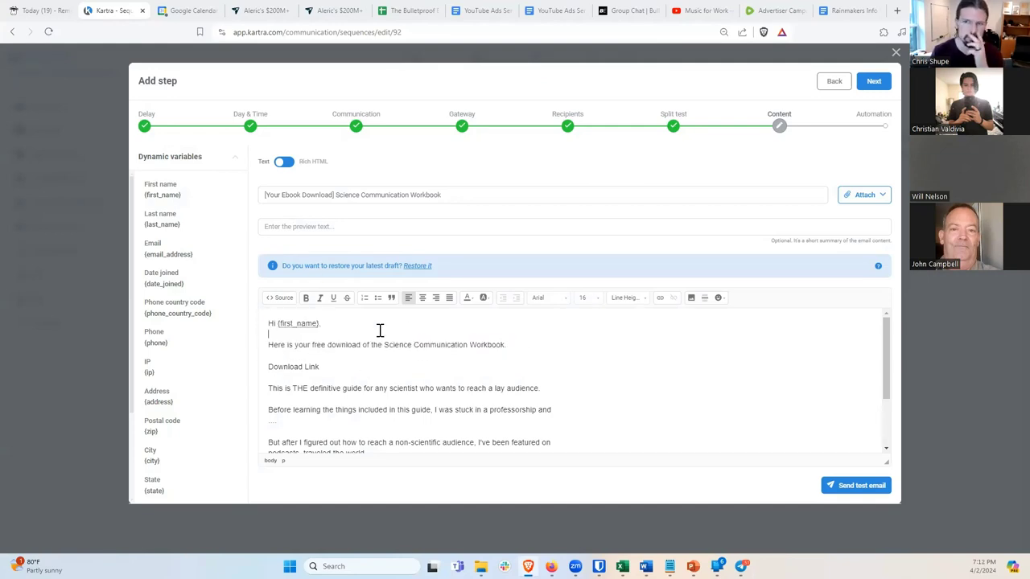
scroll(545, 314, "down", 2)
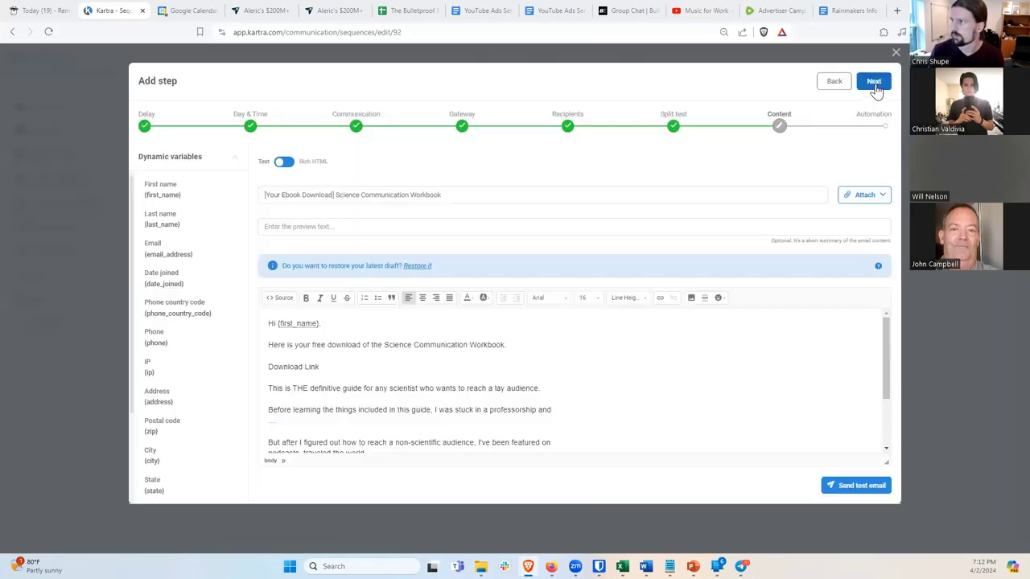
Continue past Content and create the email step in the sequence
left_click(874, 81)
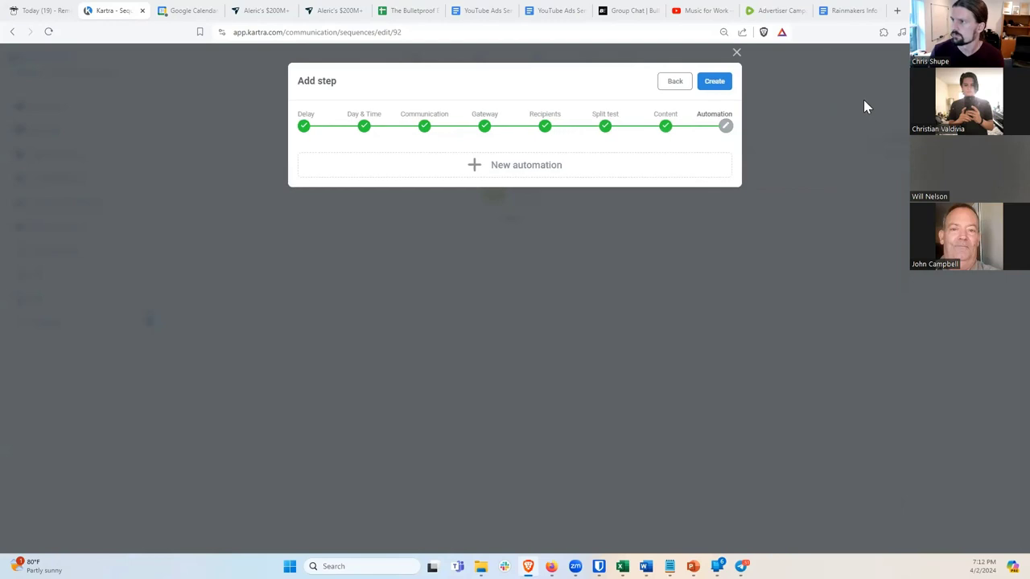
left_click(717, 88)
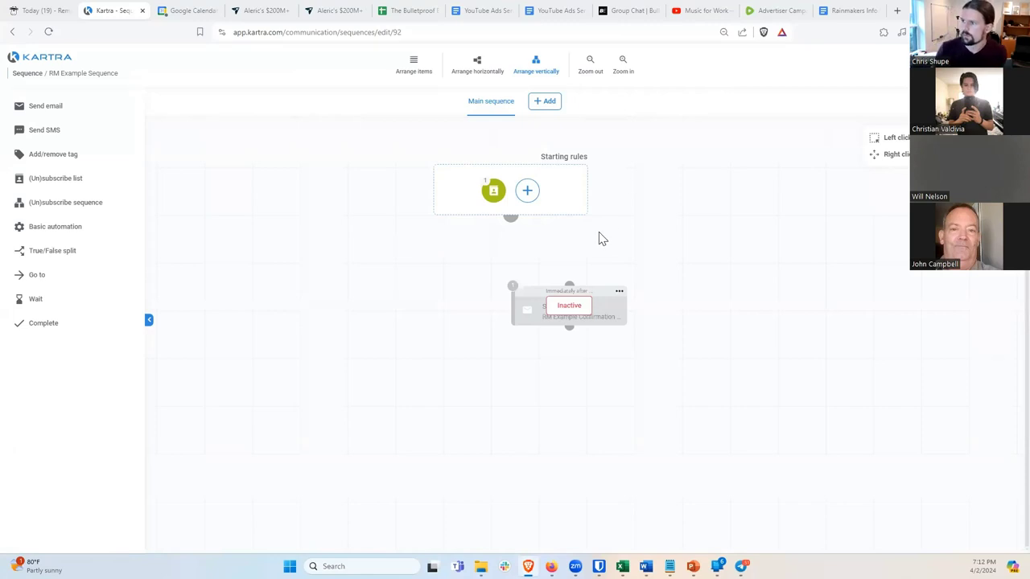
Activate the confirmation email, link Starting rules to it, and drag in another Send email step
left_click(619, 292)
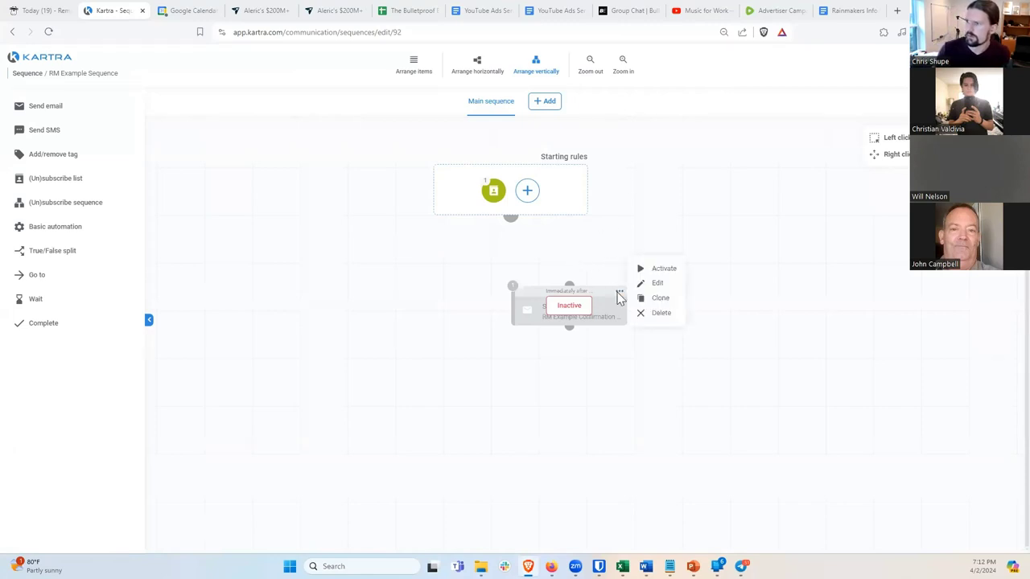
left_click(648, 272)
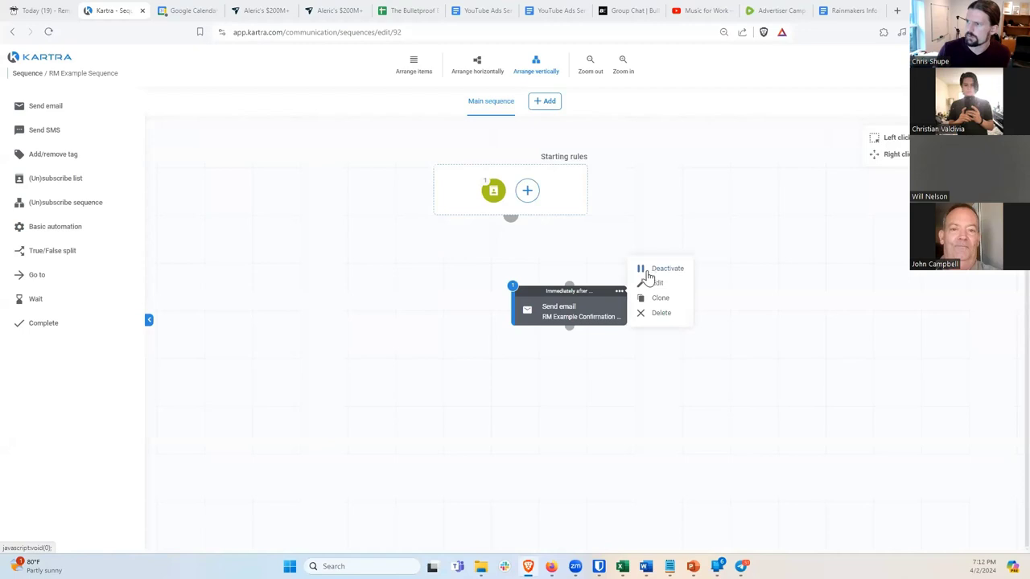
left_click_drag(511, 217, 568, 286)
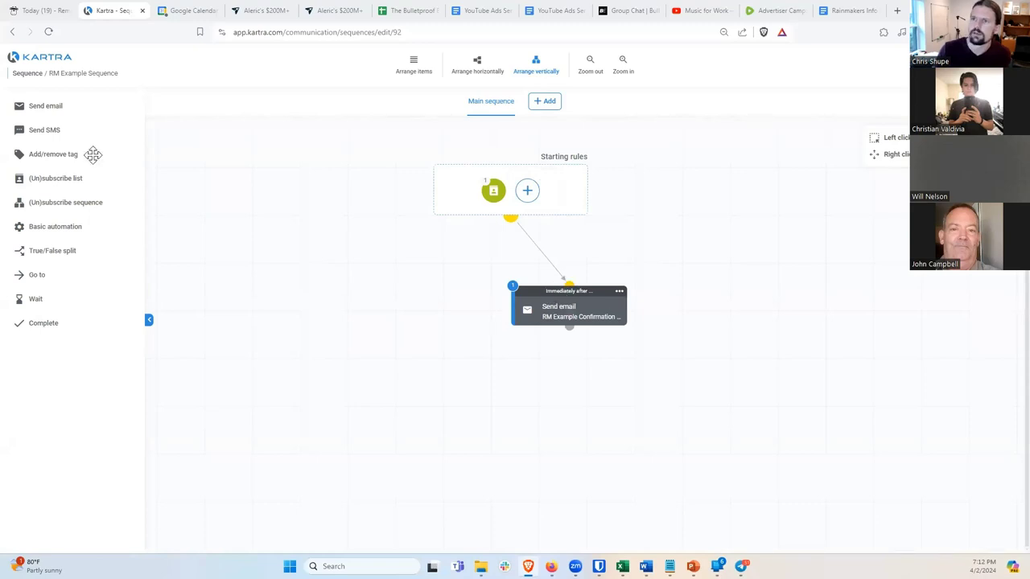
left_click_drag(58, 108, 516, 416)
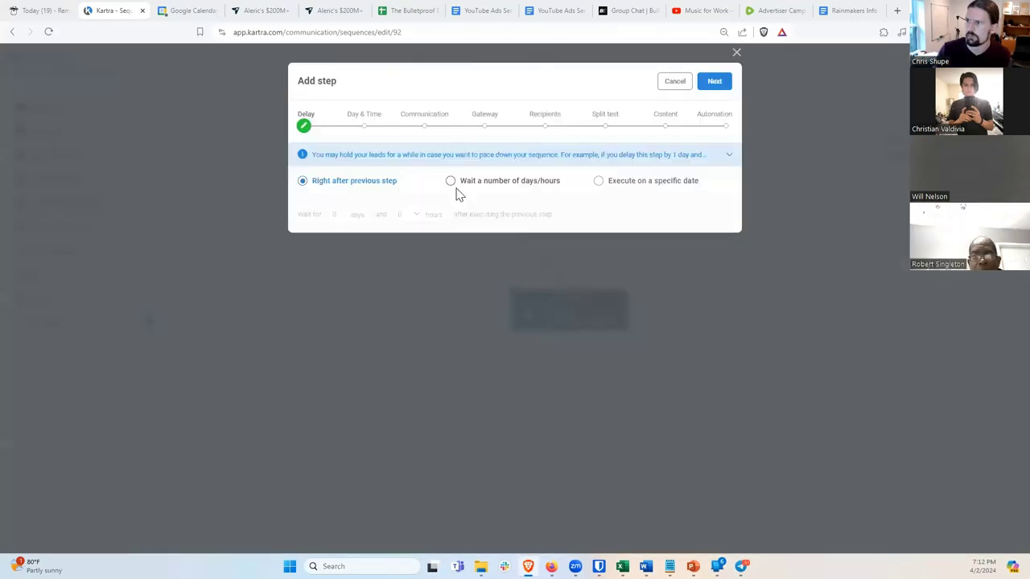
Give the extra email a 1-day wait, discard it, and go back to Sequences
left_click(457, 189)
left_click_drag(349, 214, 306, 215)
type("1")
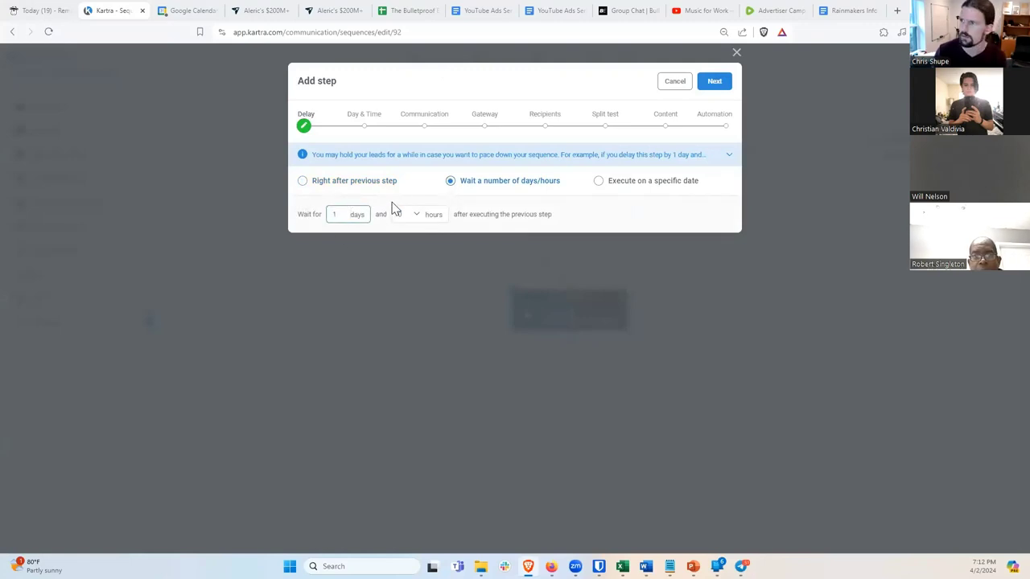
left_click(714, 80)
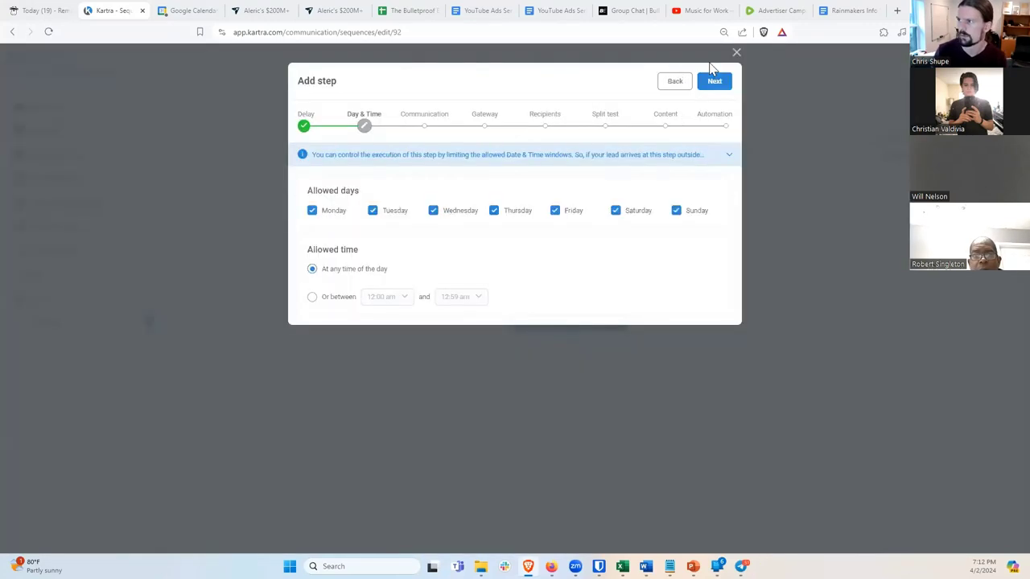
left_click(714, 84)
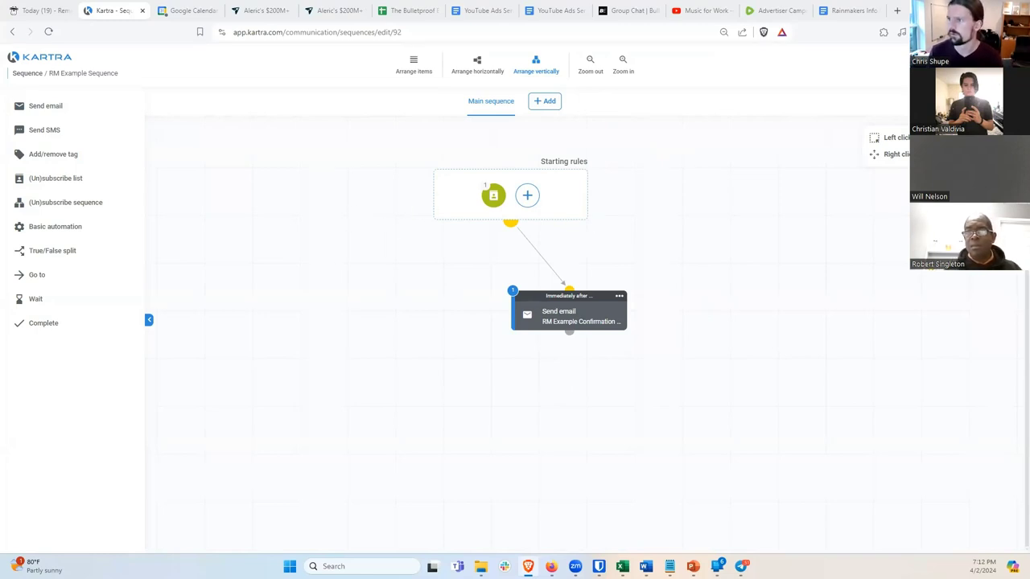
key("alt+Left")
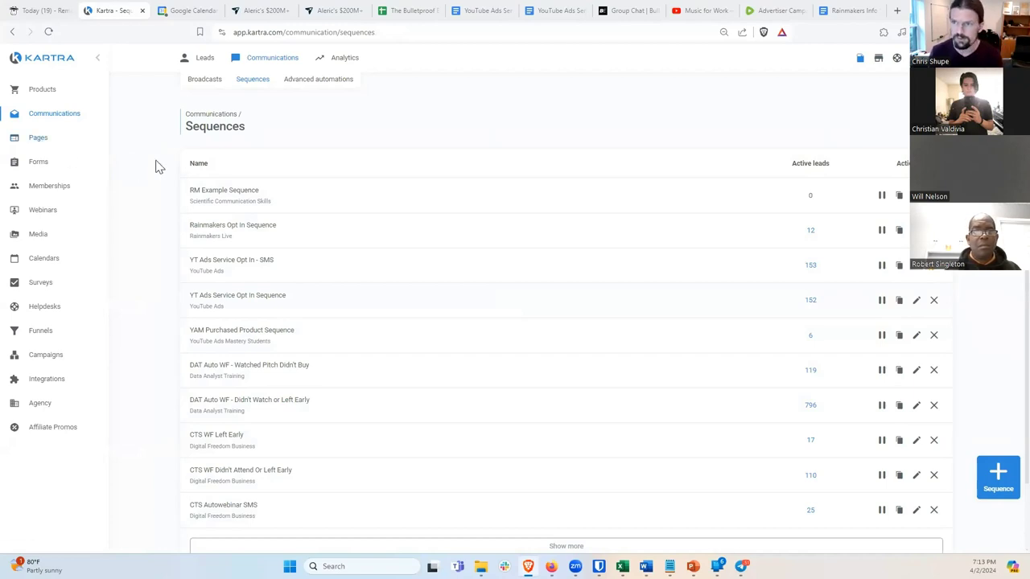
Filter Pages to the RM Example site and get a direct link for its Opt In Page
left_click(44, 141)
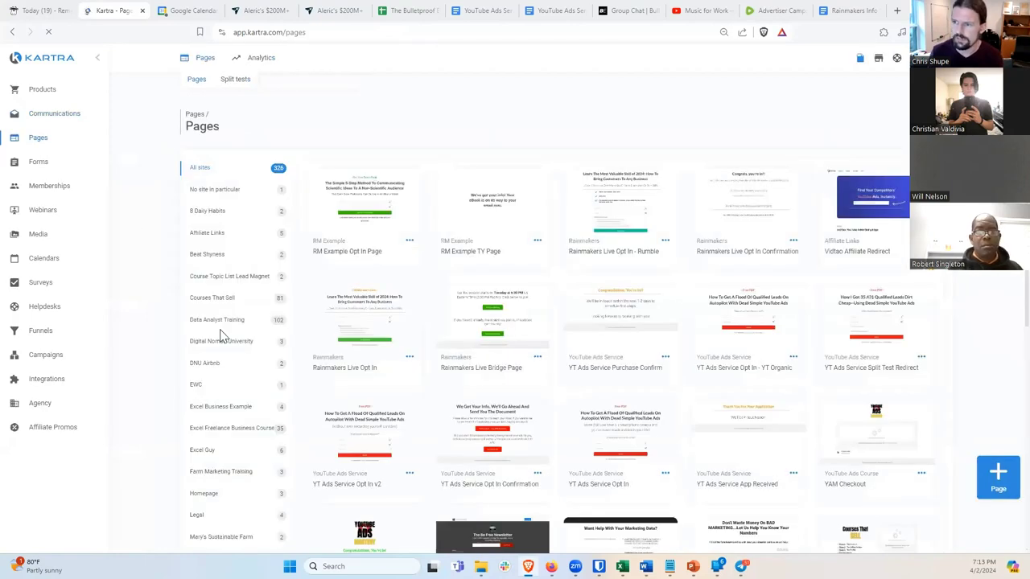
scroll(233, 351, "down", 3)
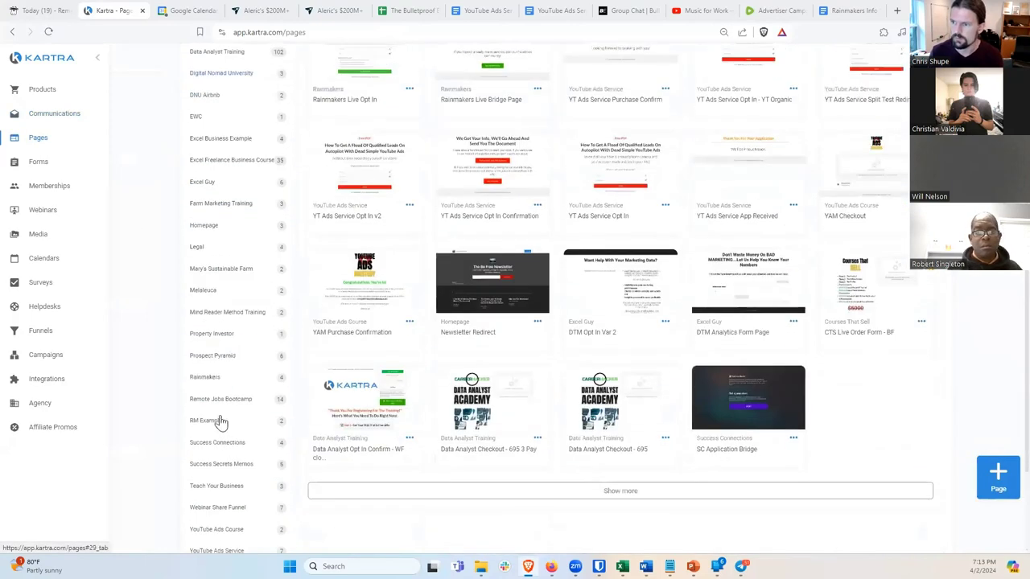
left_click(225, 423)
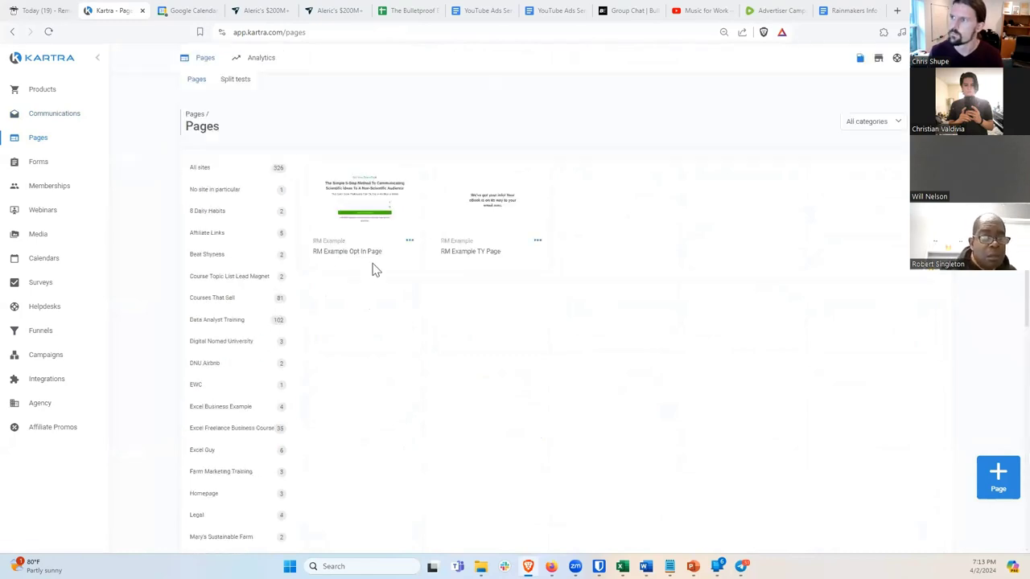
left_click(410, 241)
left_click(461, 227)
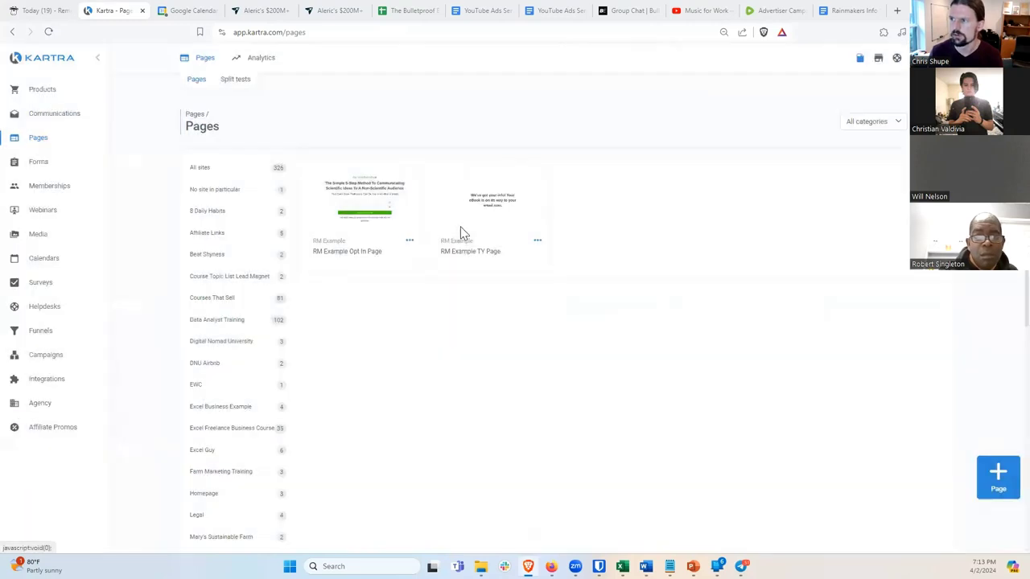
left_click(456, 239)
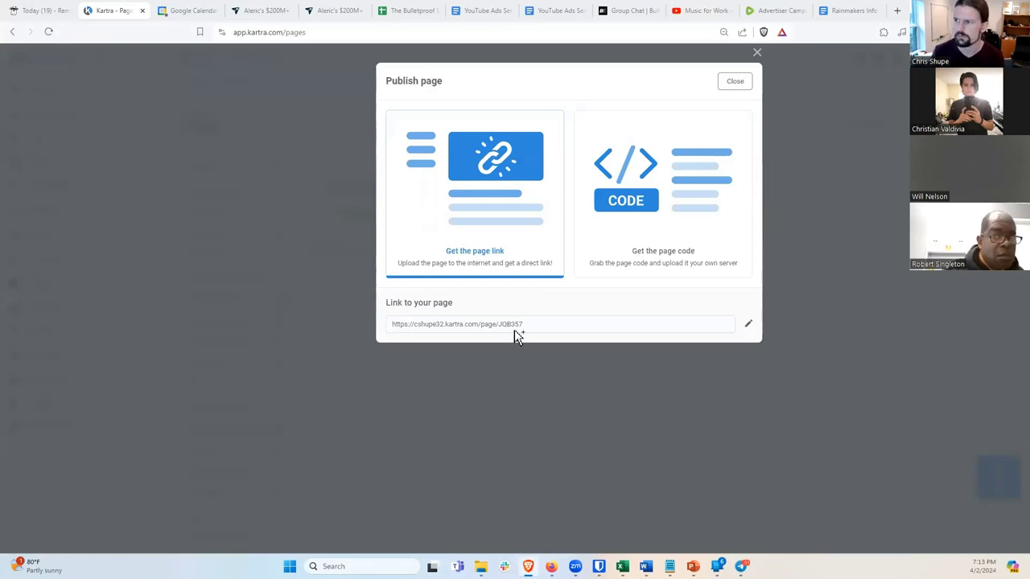
Change the opt-in page link to dominatethemarketplace.net with the slug rm-example
left_click_drag(415, 326, 469, 325)
left_click(449, 333)
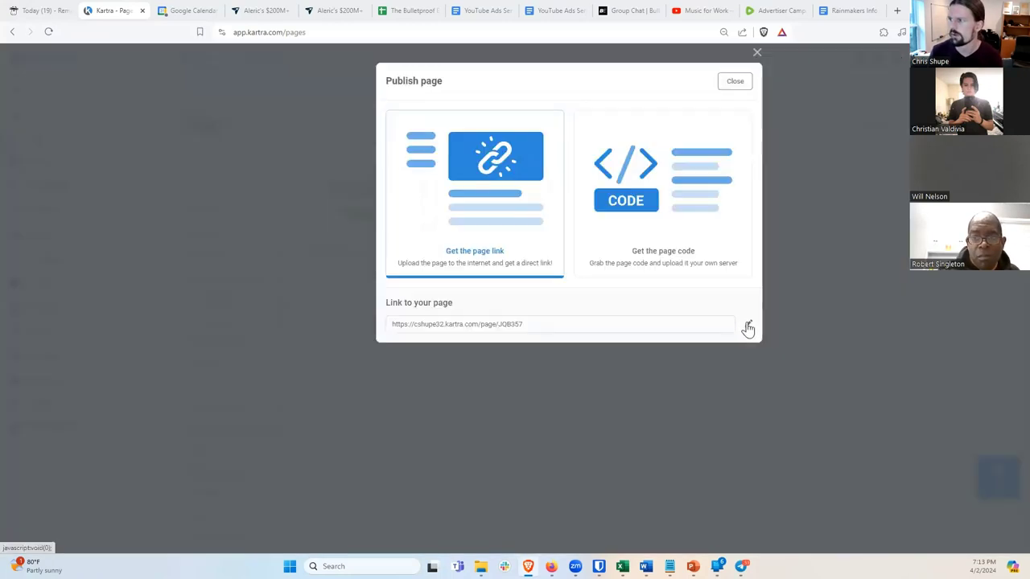
left_click(747, 327)
left_click(534, 328)
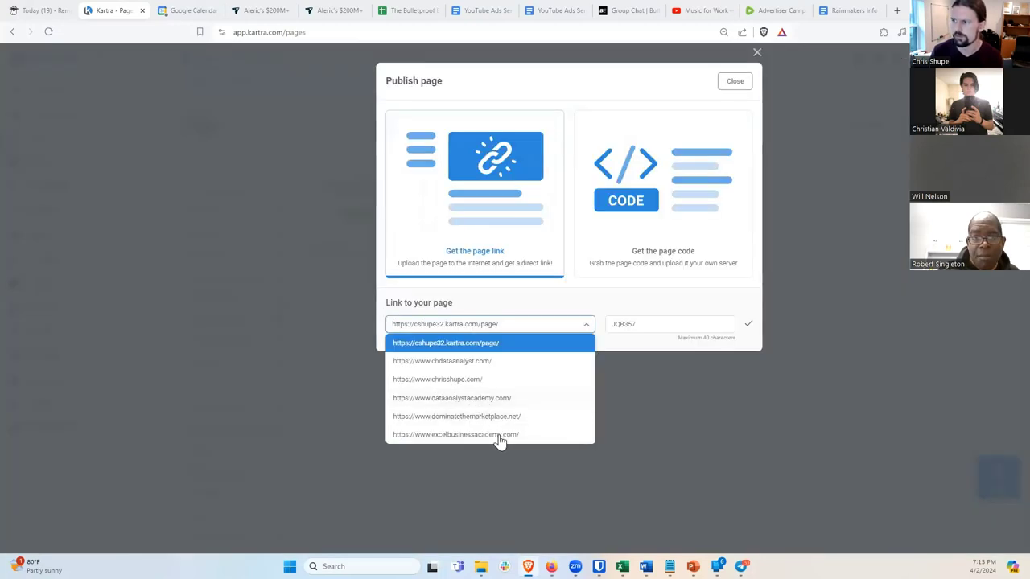
left_click(496, 435)
double_click(667, 326)
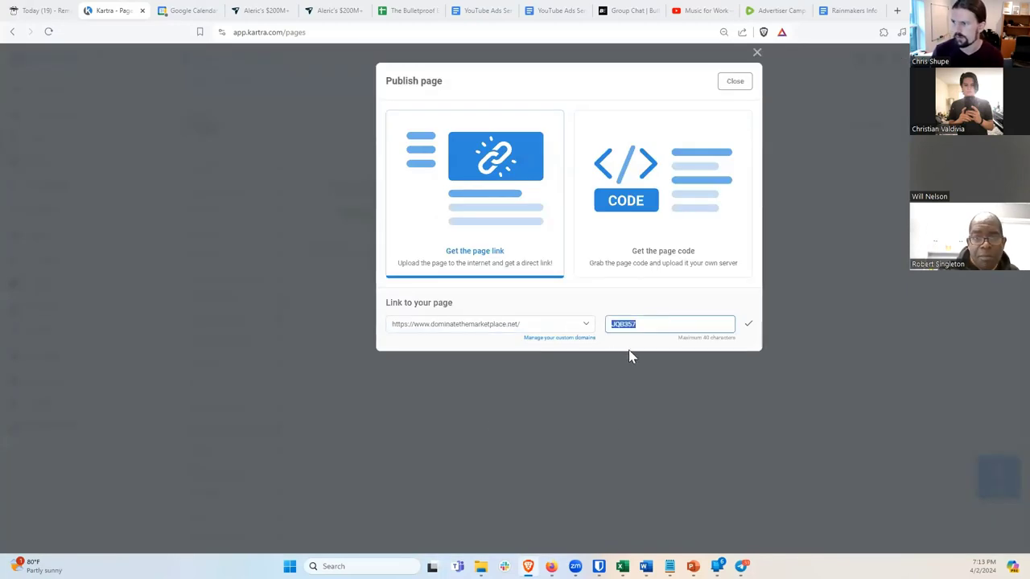
type("rm-example")
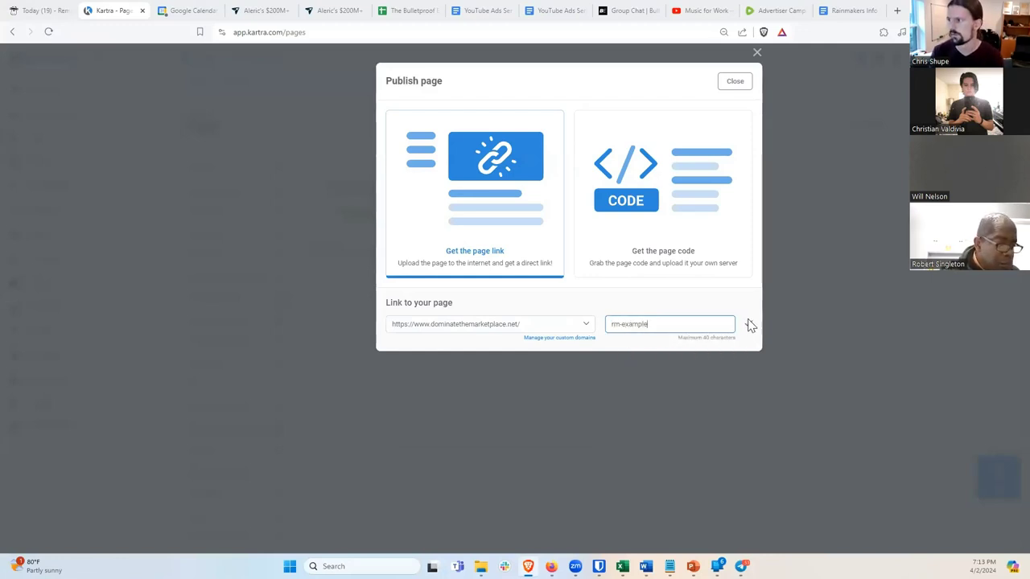
left_click(749, 324)
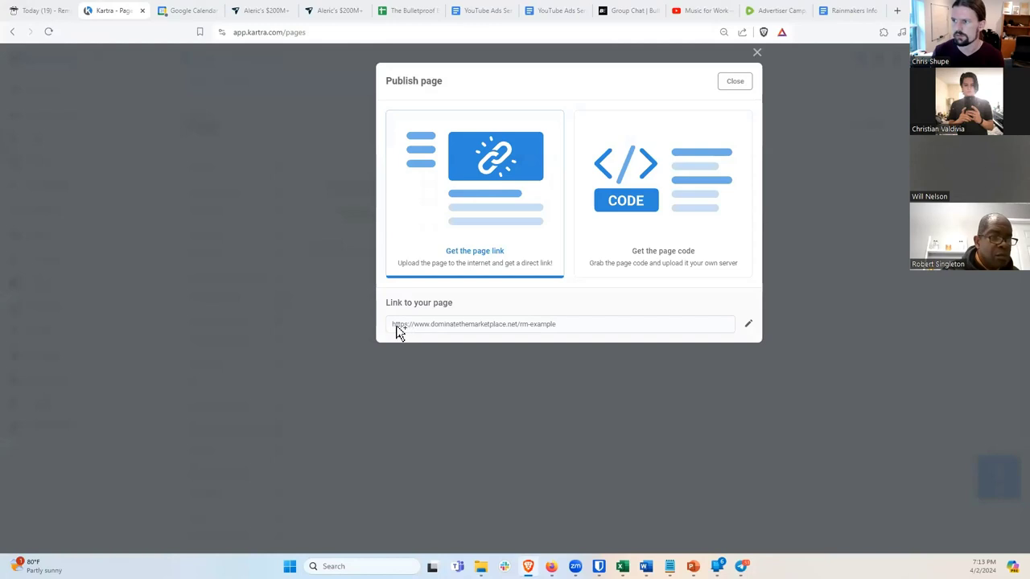
Copy the new rm-example page link and close the publishing dialog
left_click_drag(552, 331, 388, 330)
right_click(477, 330)
left_click(493, 334)
left_click(735, 82)
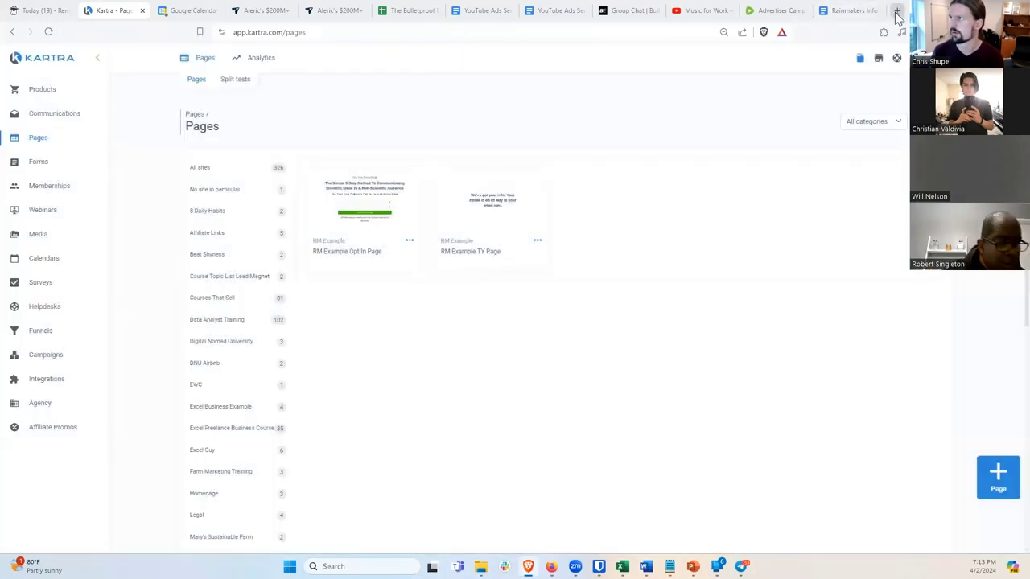
left_click(898, 11)
Load the published opt-in page from the copied link in the new tab
right_click(379, 32)
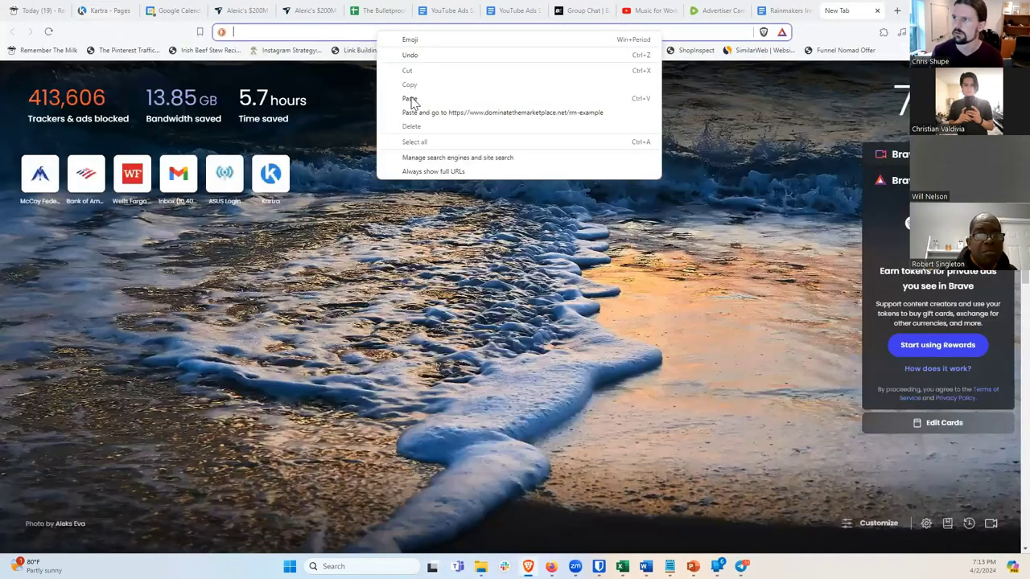
left_click(409, 98)
key("Return")
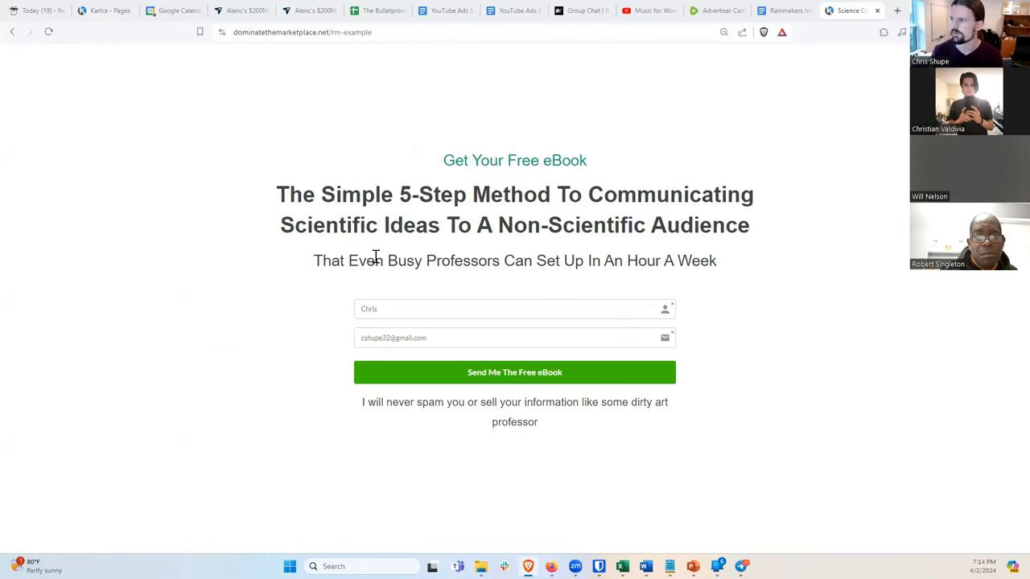
Submit the opt-in form with a test name, reach the thank-you page, then close it
left_click(470, 307)
left_click(319, 343)
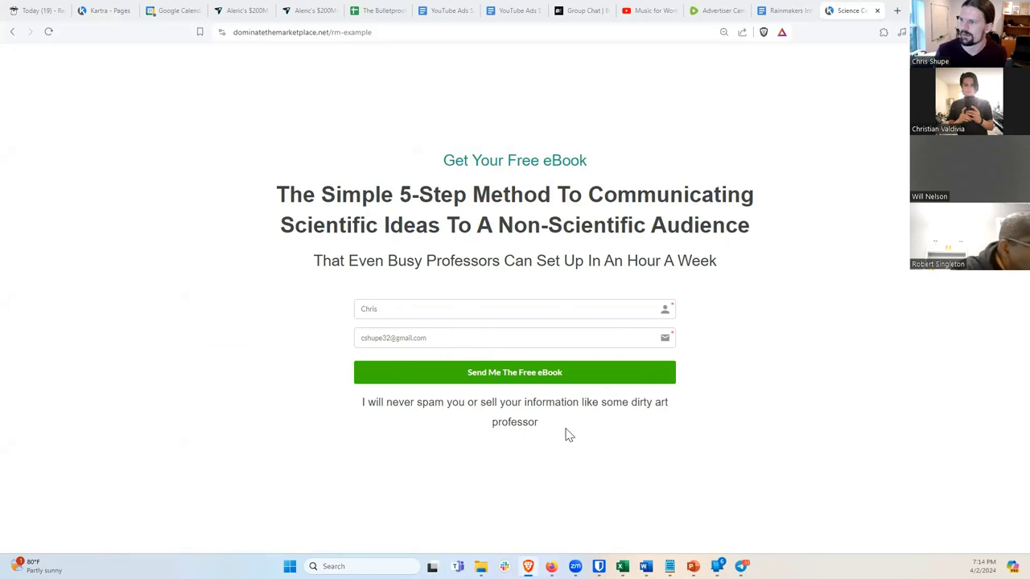
left_click(529, 381)
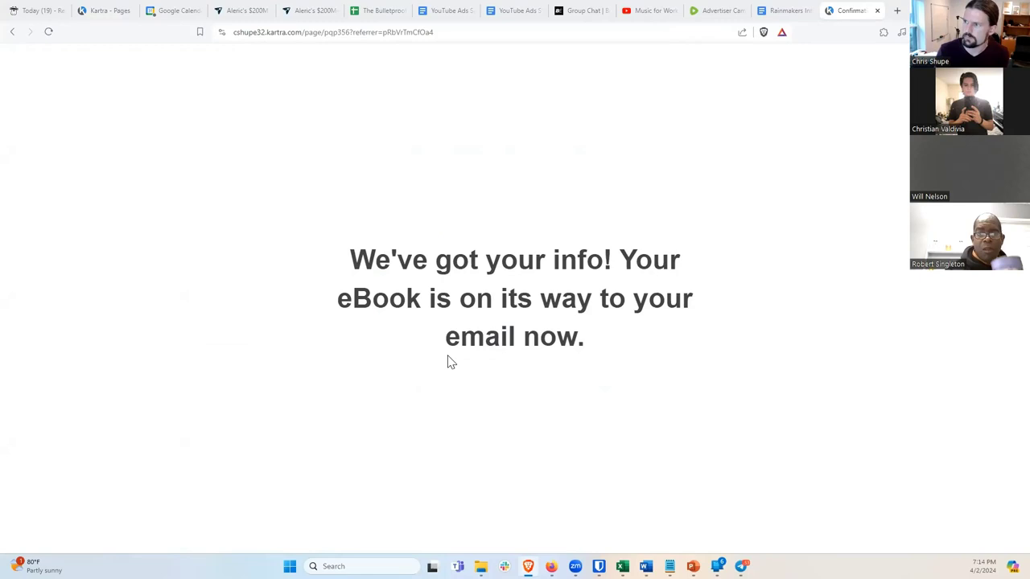
left_click(877, 11)
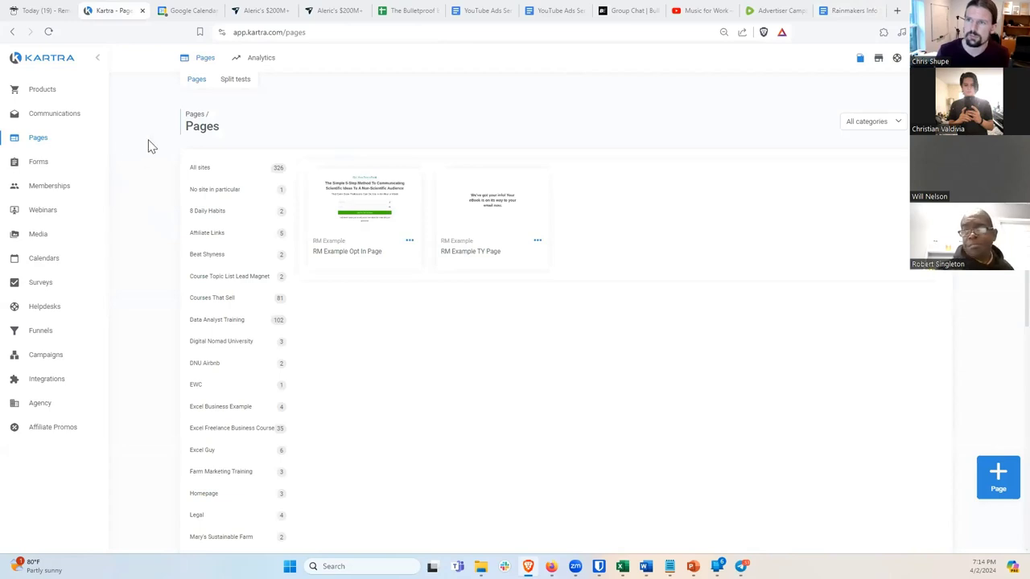
Search Leads for the test sign-up's e-mail address and open the matching lead's profile
left_click(47, 122)
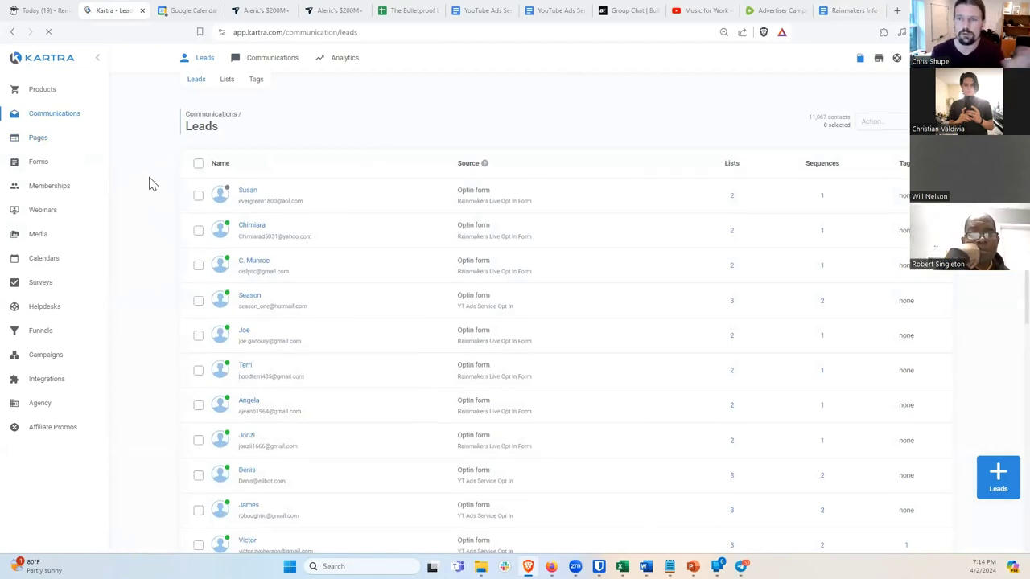
left_click(886, 140)
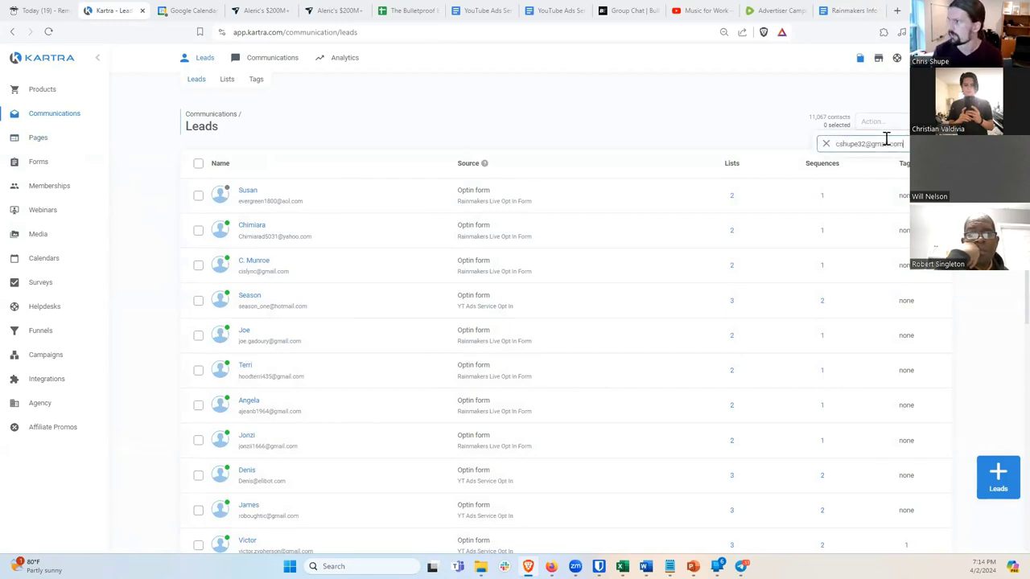
key("Return")
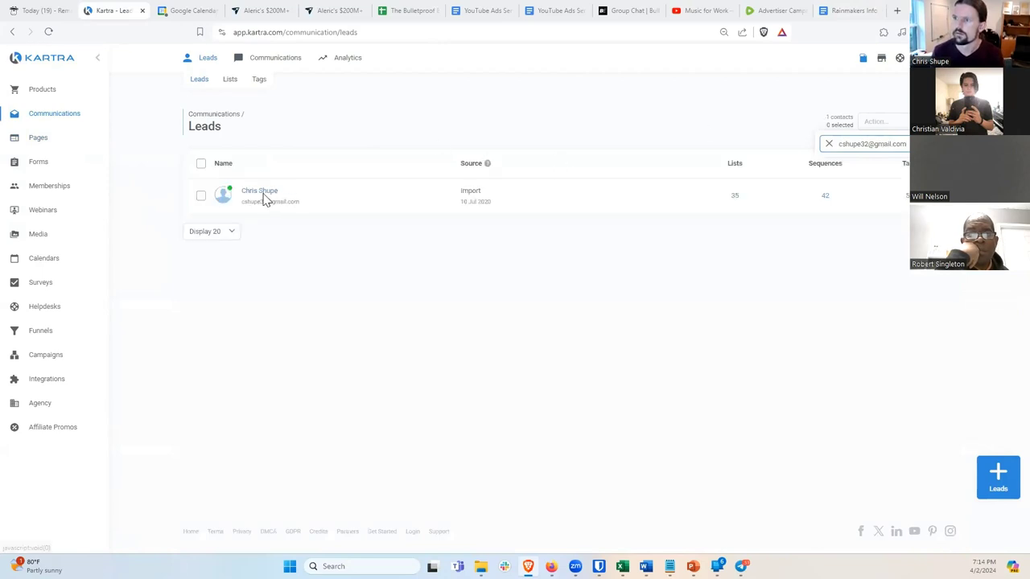
left_click(259, 191)
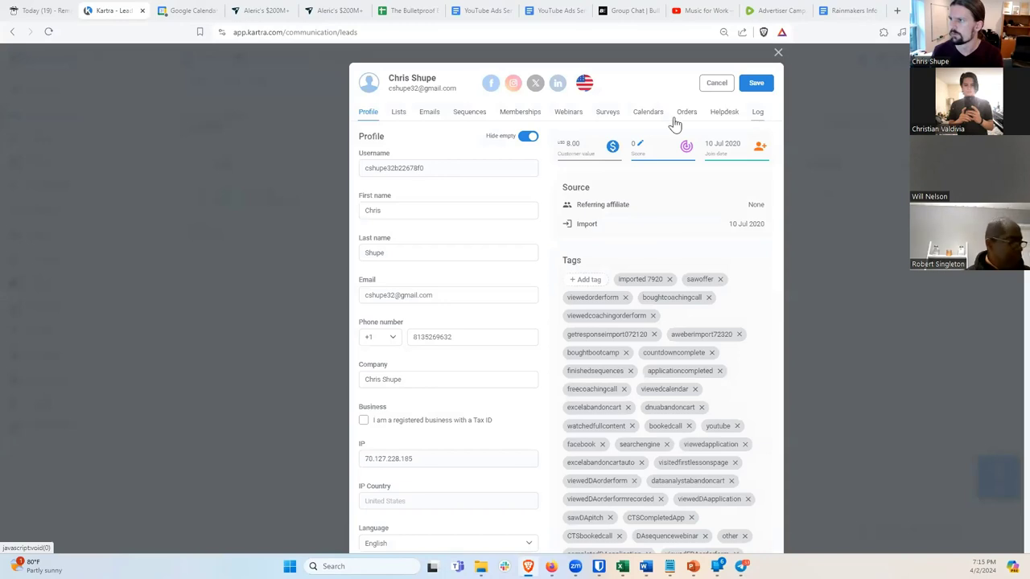
Check the lead's subscribed lists for the RM Example List
left_click(407, 116)
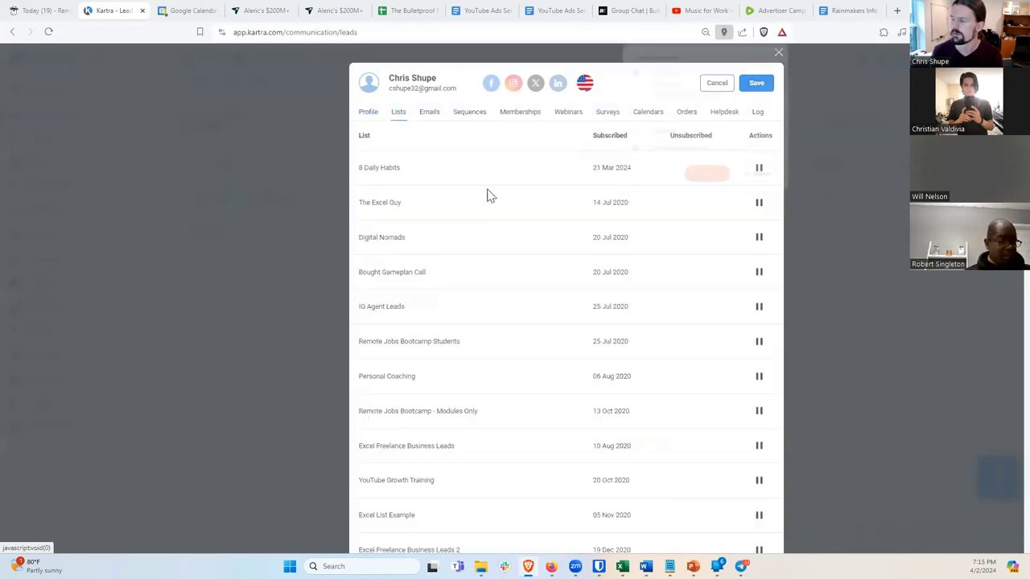
left_click(782, 50)
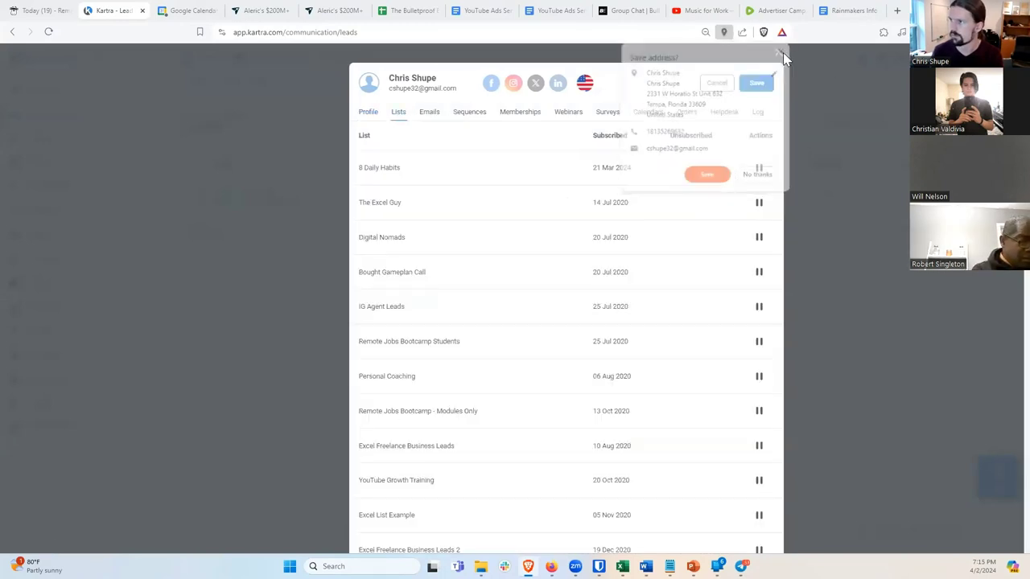
scroll(516, 300, "down", 3)
scroll(516, 300, "down", 10)
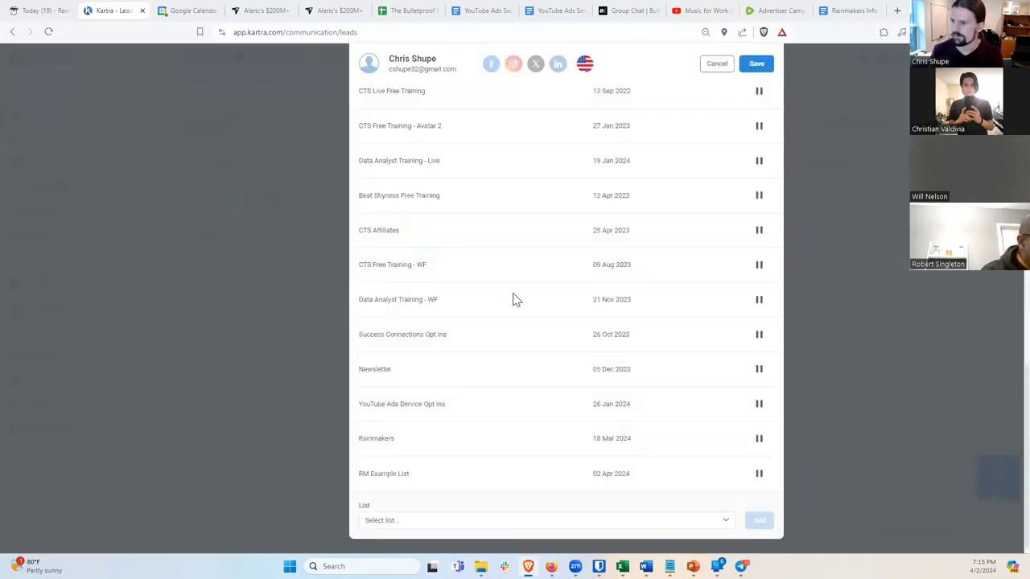
left_click_drag(358, 473, 448, 478)
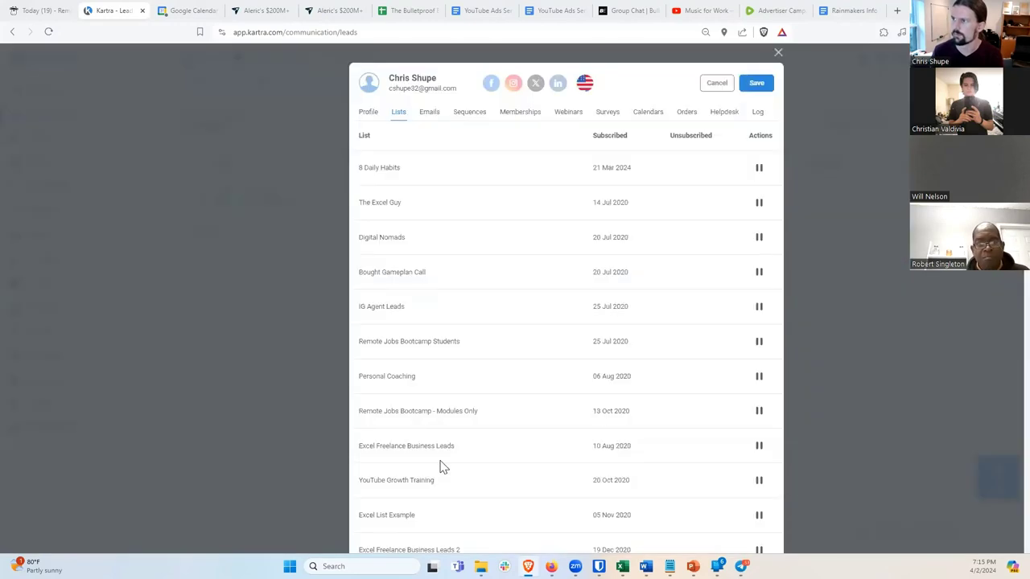
Review the log for RM Example Opt In Page, Form, TY Page, List and Sequence events
left_click(697, 85)
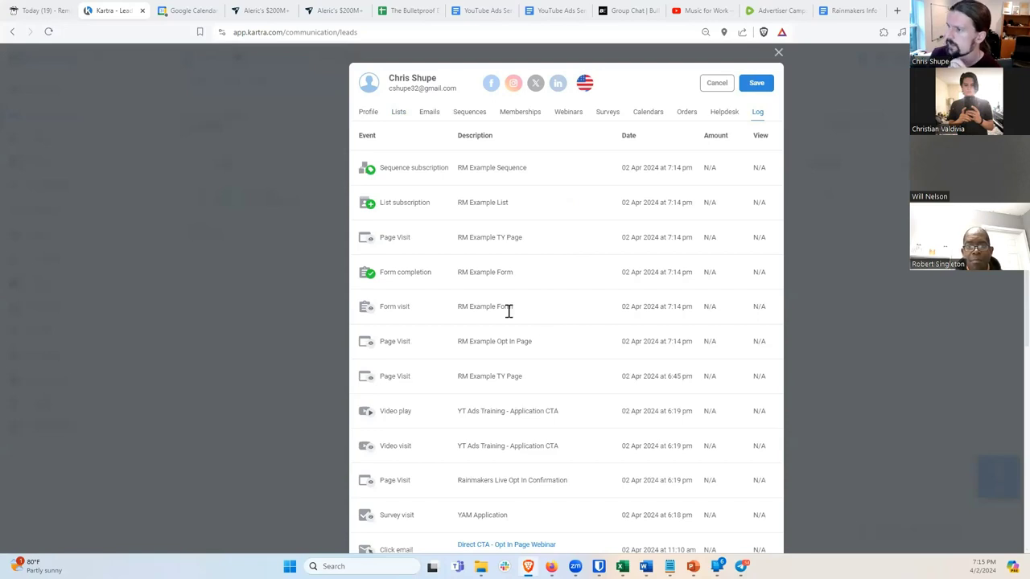
scroll(424, 432, "down", 2)
scroll(424, 432, "up", 2)
left_click_drag(539, 348, 443, 347)
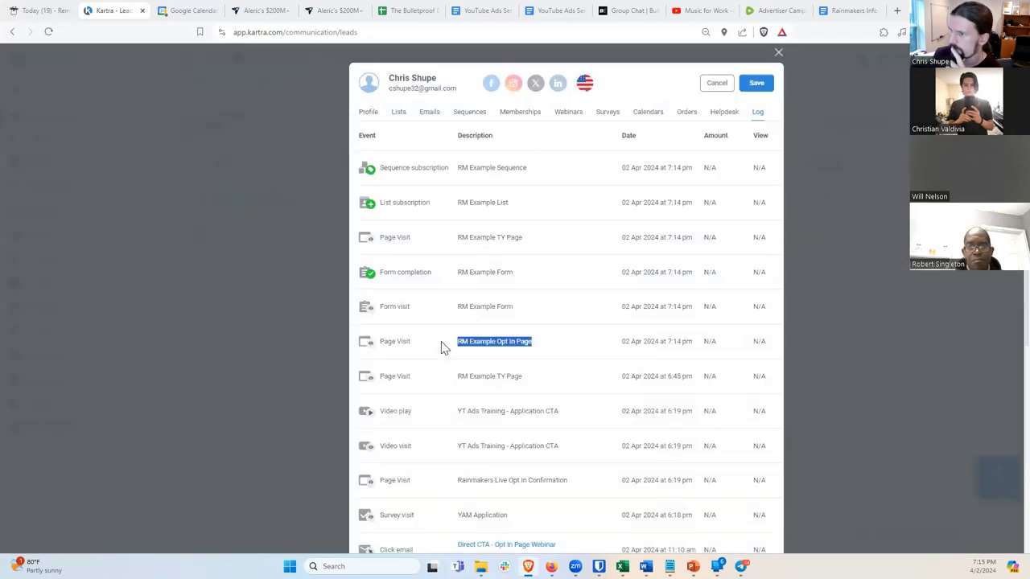
left_click_drag(517, 271, 439, 281)
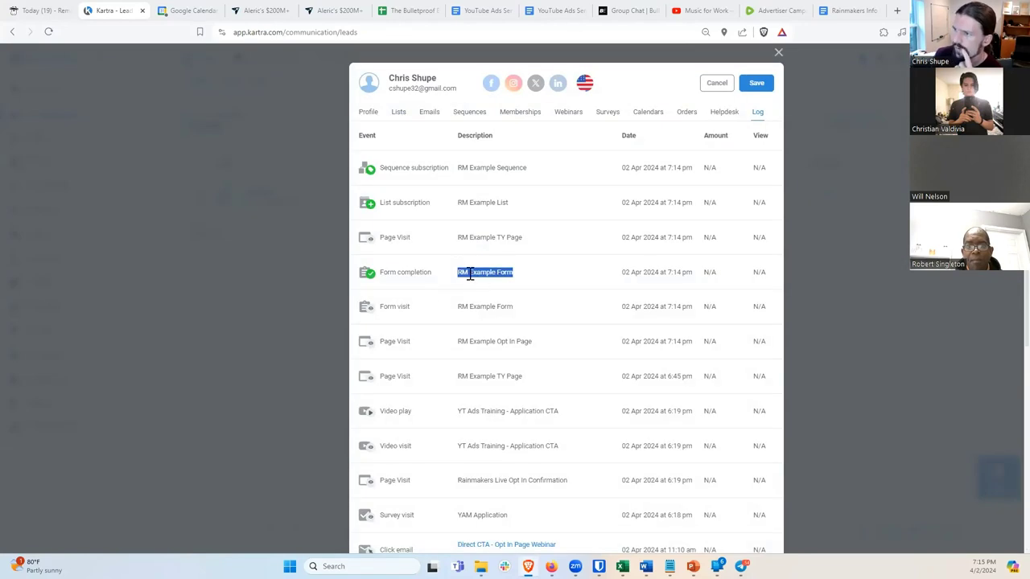
left_click_drag(521, 236, 457, 238)
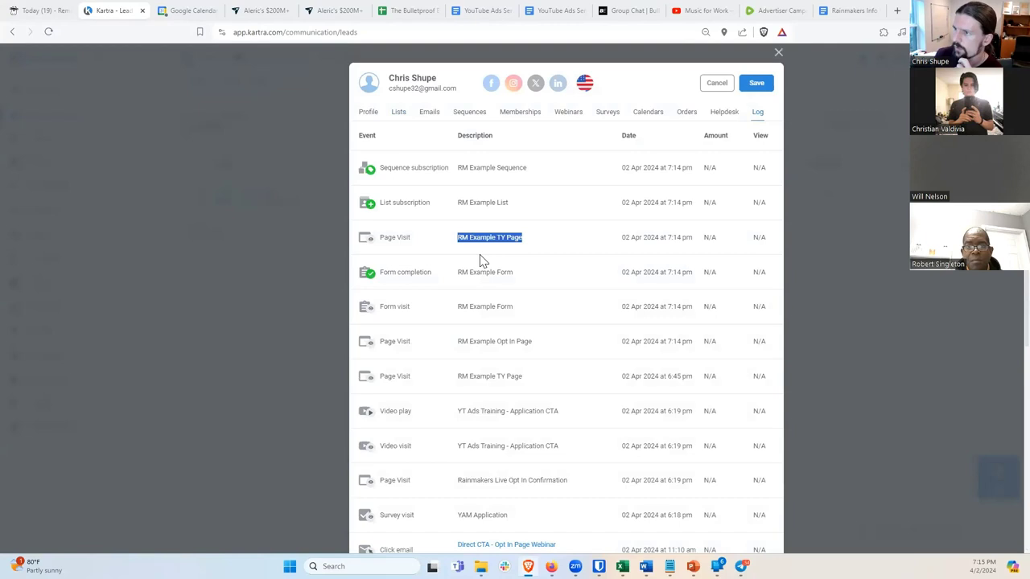
left_click(463, 221)
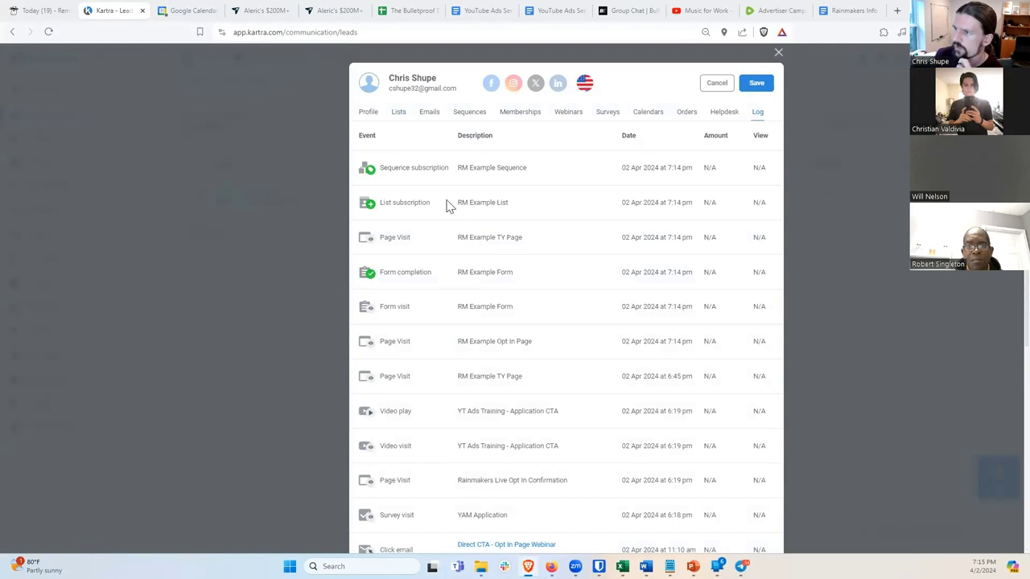
left_click_drag(527, 209, 452, 209)
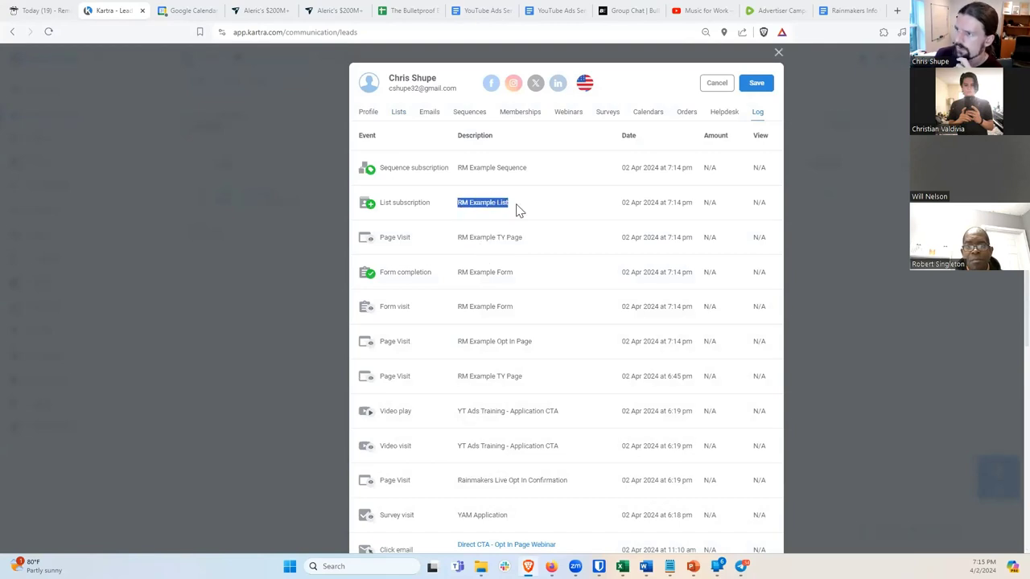
left_click(519, 210)
left_click_drag(534, 175, 449, 168)
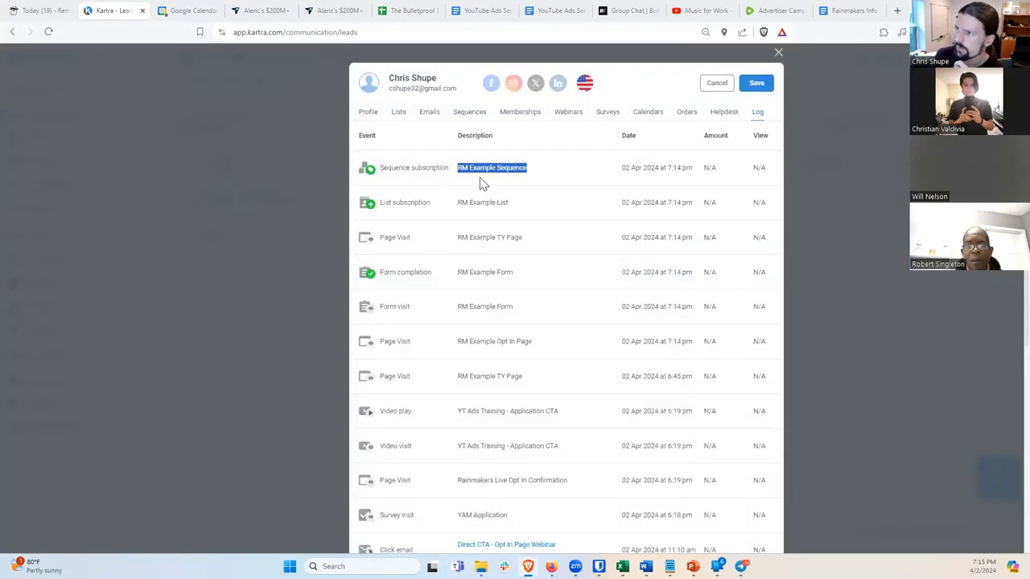
left_click(542, 179)
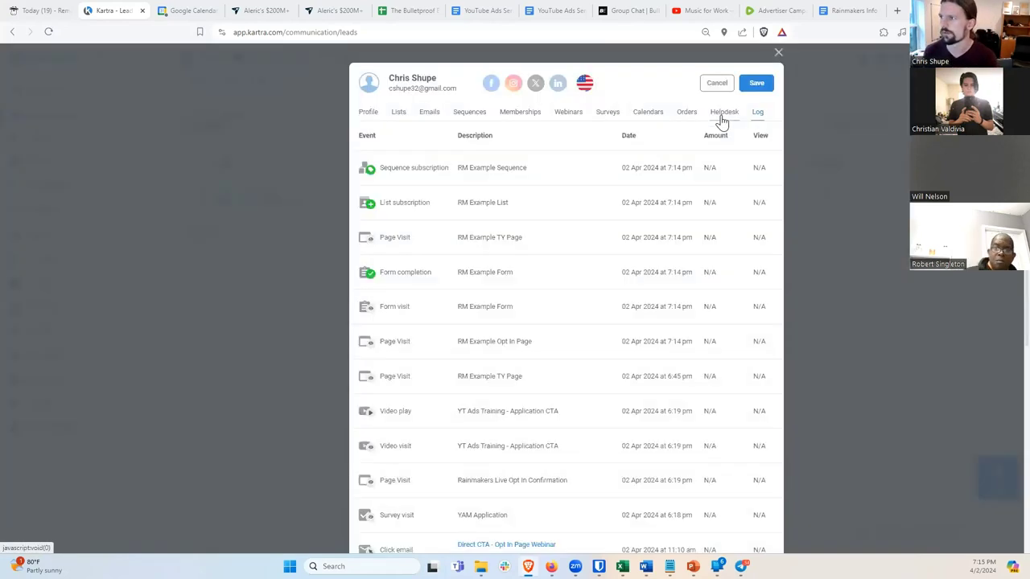
Return to the activity log and close the lead's details
key("Escape")
left_click(758, 115)
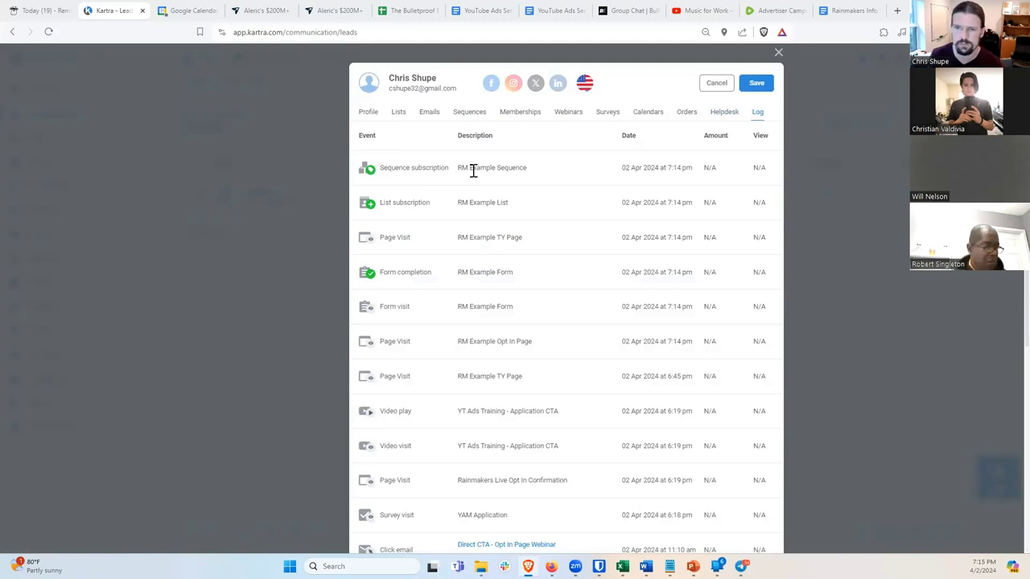
left_click(716, 85)
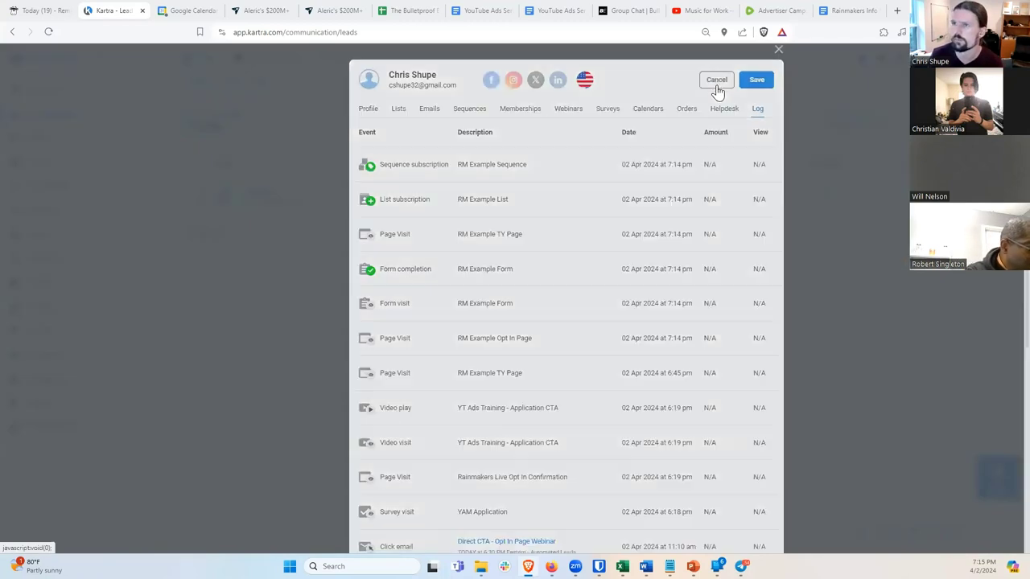
Close the lead's profile and go to the Campaigns marketplace
left_click(716, 84)
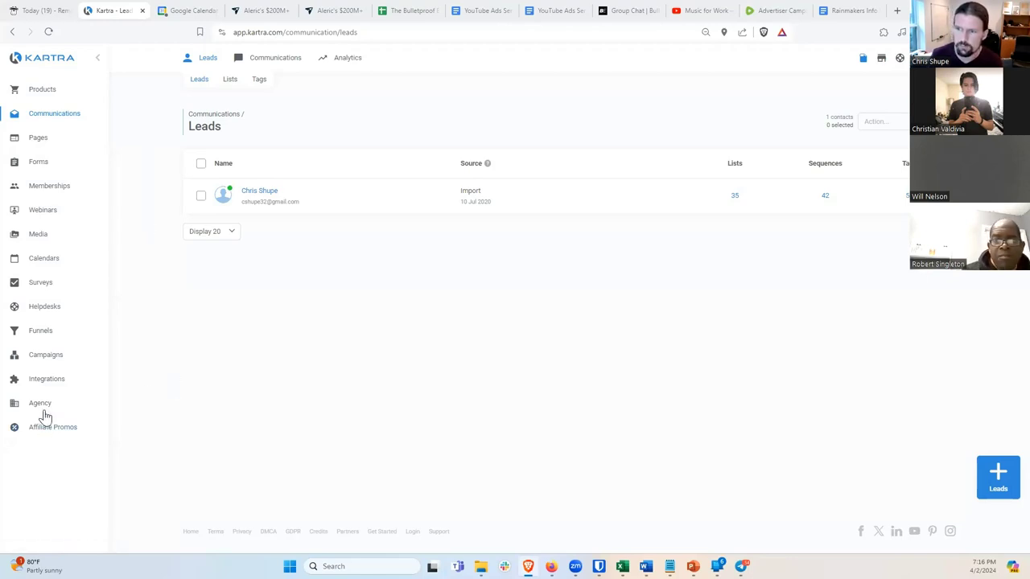
left_click(40, 359)
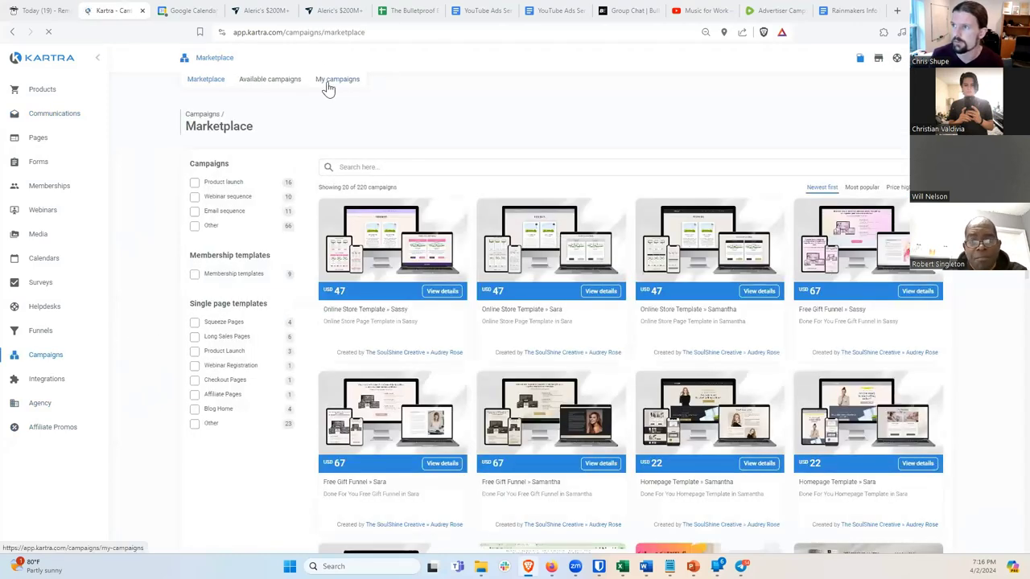
Create campaign 'RM Example Share Funnel' with the same description and the owner as author
left_click(328, 80)
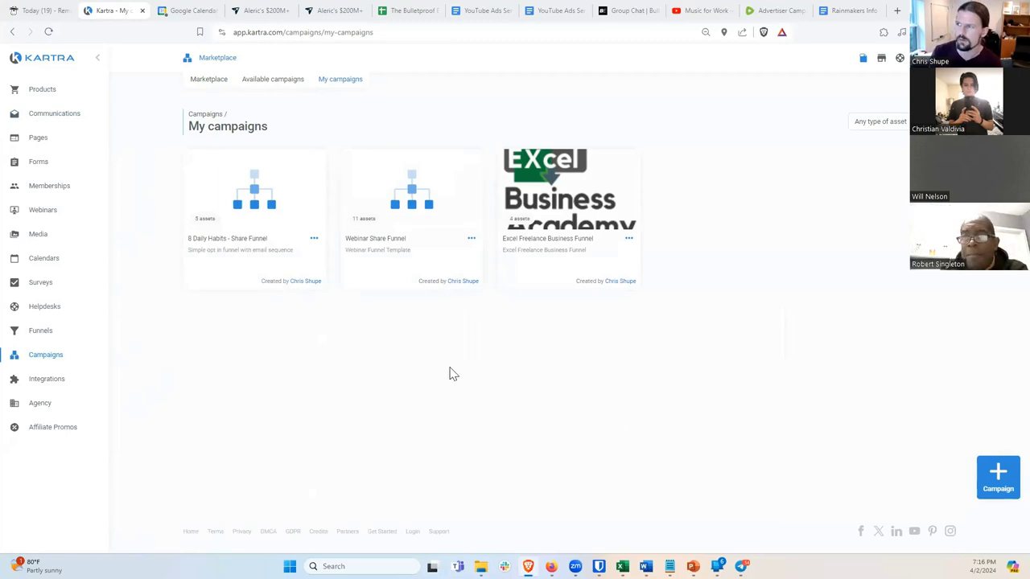
left_click(997, 476)
left_click(522, 133)
type("RM Example Share Funnel")
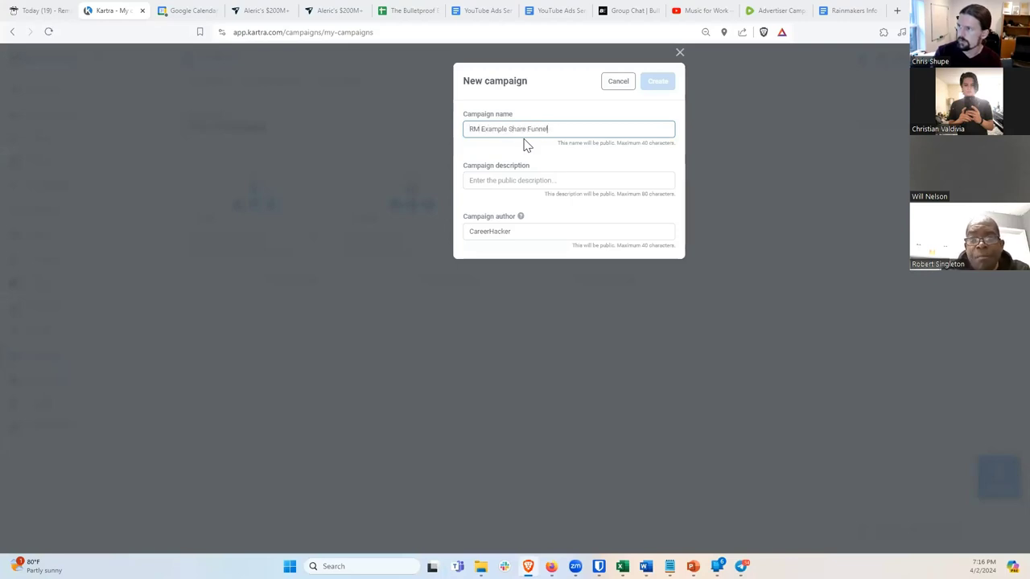
left_click_drag(571, 130, 379, 140)
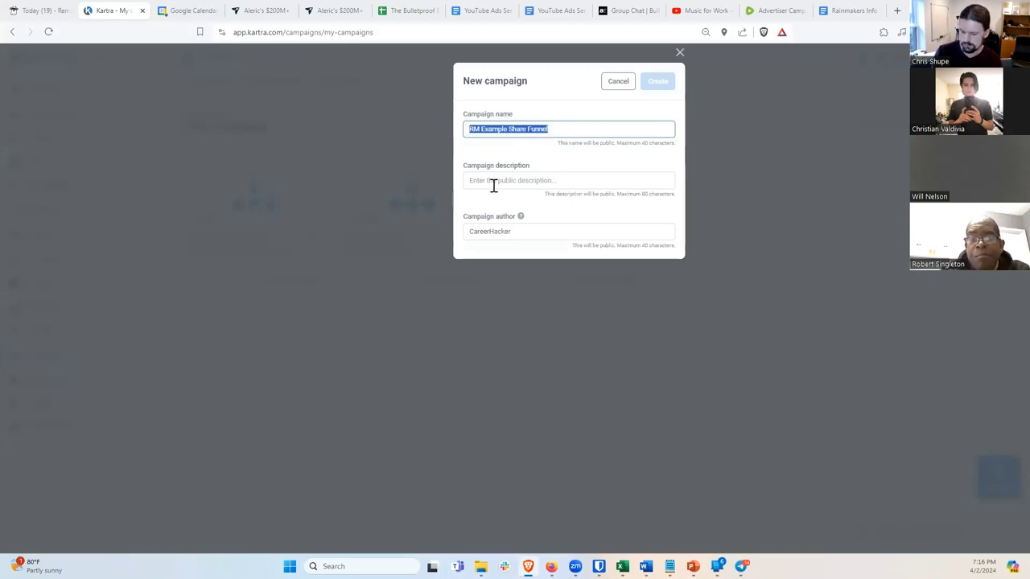
key("ctrl+c")
left_click(527, 181)
key("ctrl+v")
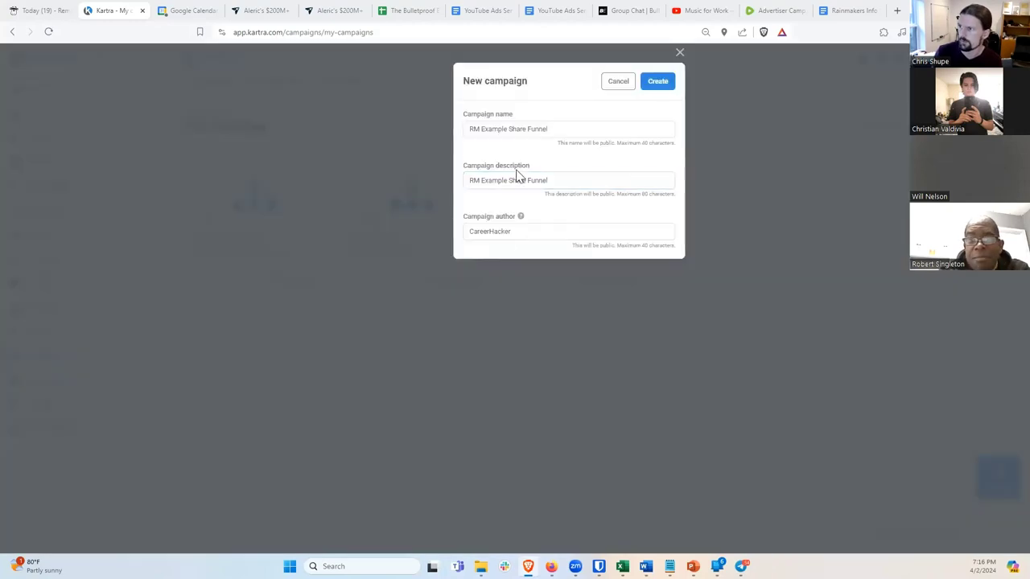
left_click_drag(537, 233, 395, 234)
type("Chris Shupe")
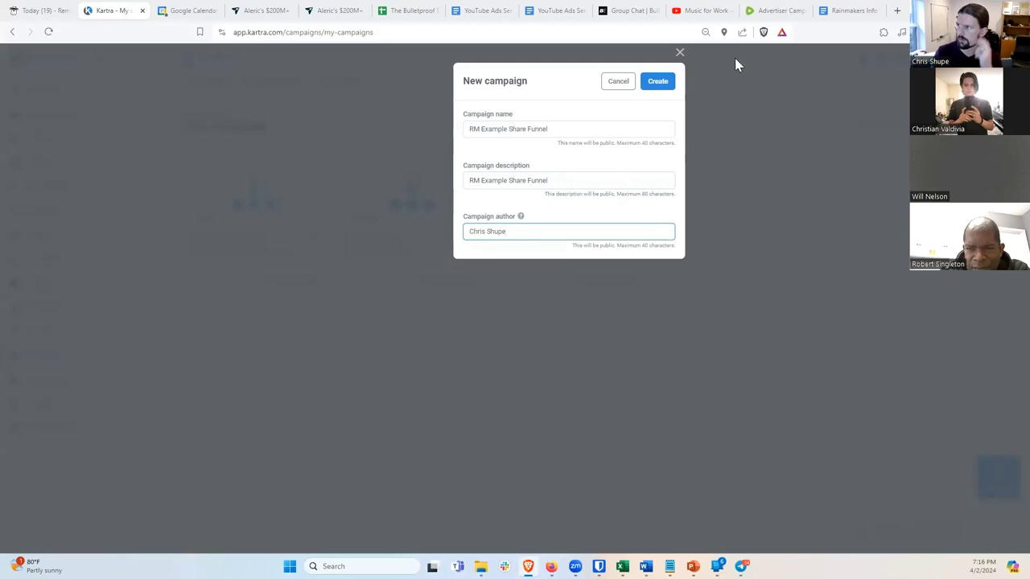
left_click(657, 81)
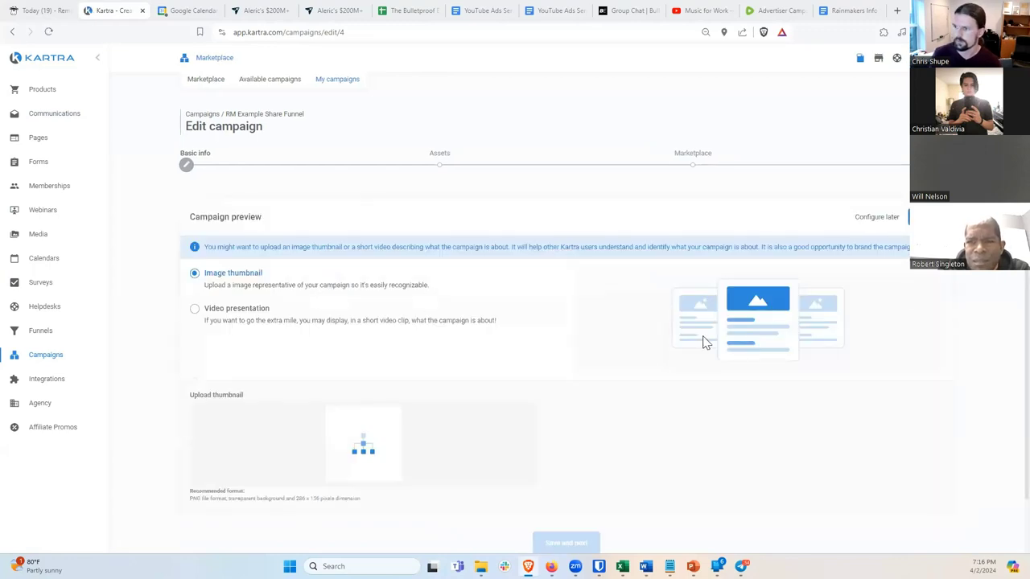
Save the campaign's basic info and acknowledge the interconnected assets notice
scroll(702, 342, "down", 1)
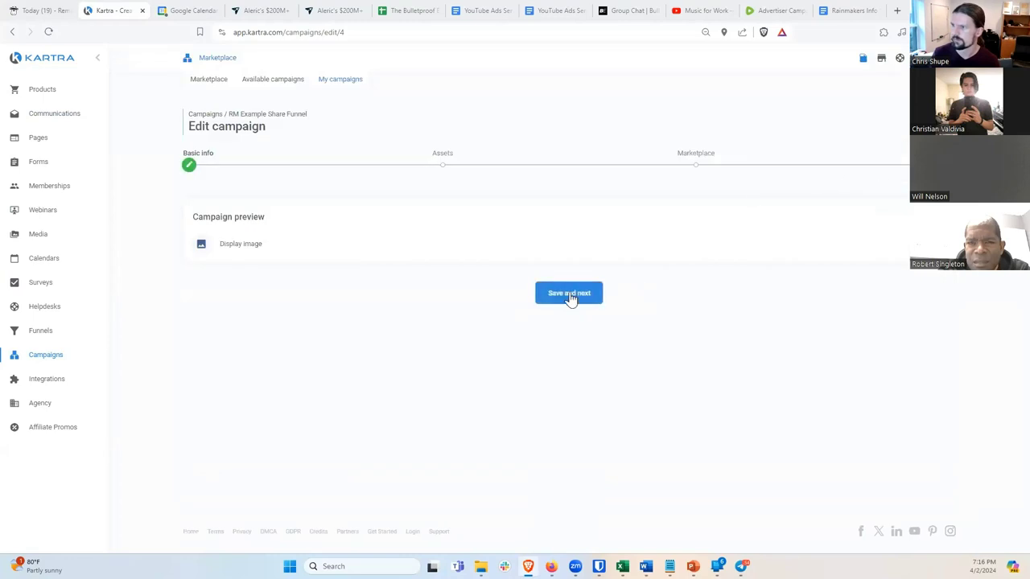
left_click(570, 296)
scroll(354, 334, "down", 3)
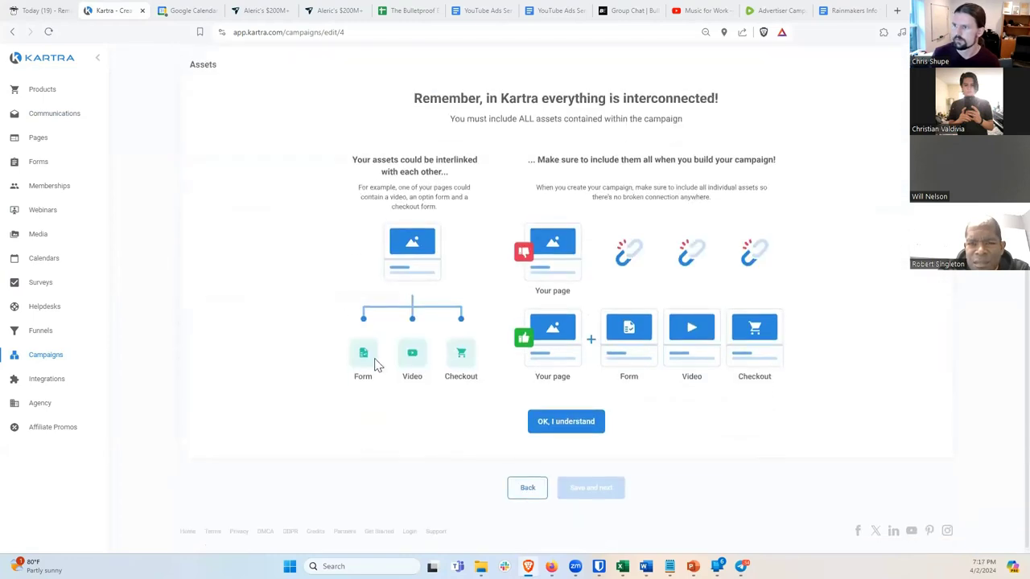
left_click(561, 435)
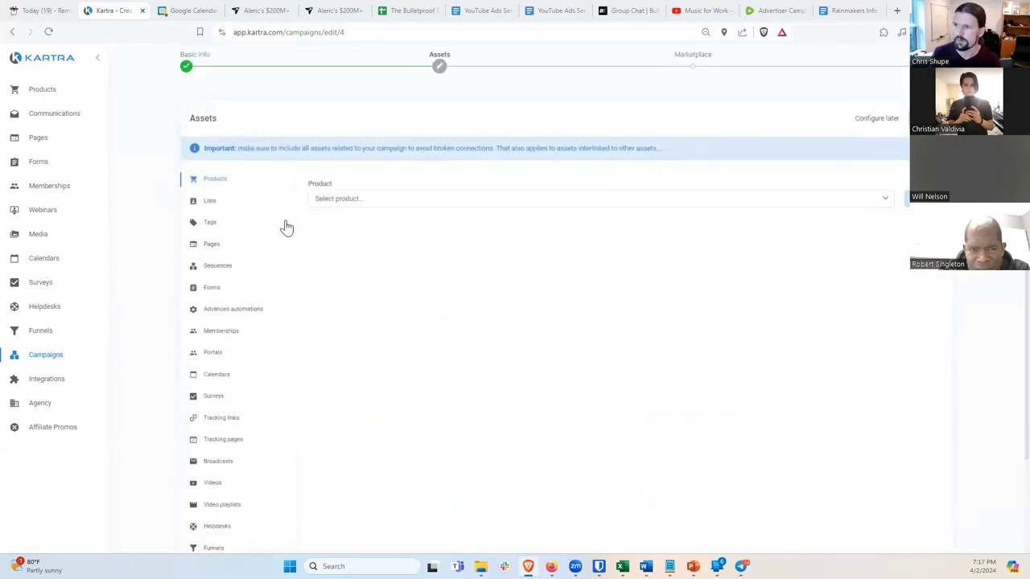
Add RM Example List to the campaign's list assets
left_click(207, 203)
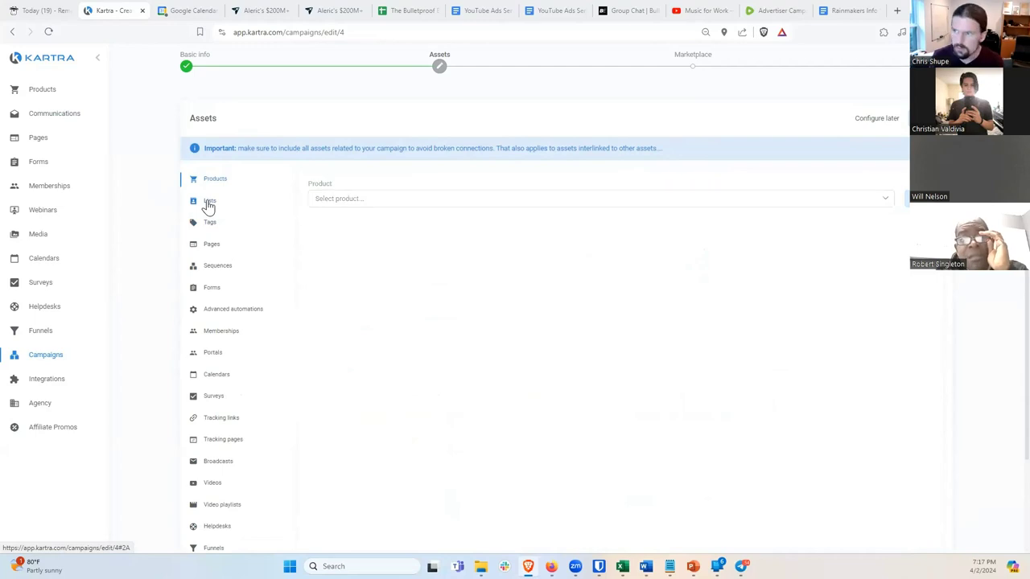
scroll(409, 278, "down", 15)
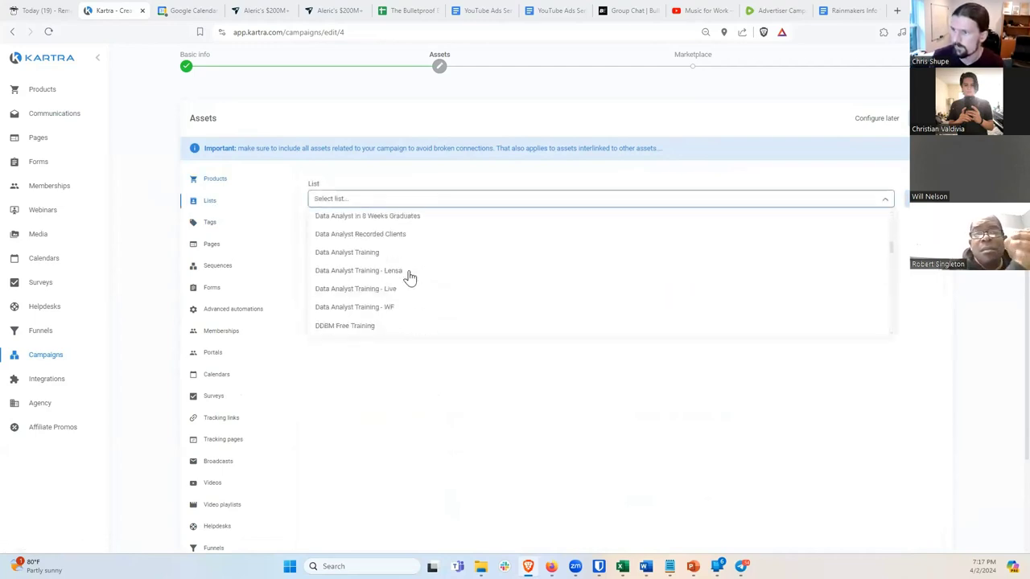
scroll(409, 278, "up", 1)
left_click(350, 278)
left_click(906, 202)
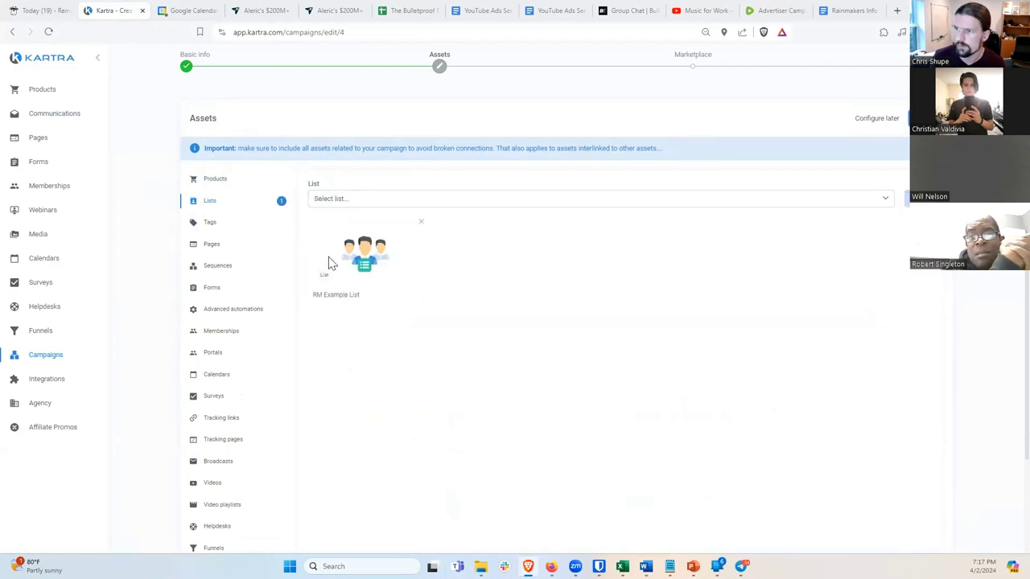
Add the RM Example site's Opt In Page to the campaign's page assets
left_click(217, 248)
left_click(426, 203)
scroll(395, 273, "down", 5)
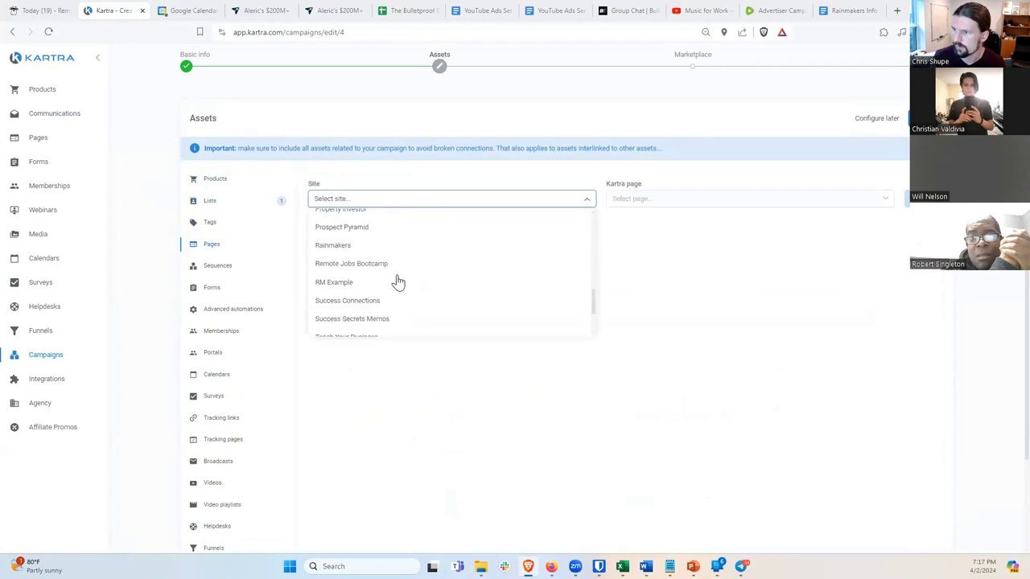
left_click(381, 282)
left_click(683, 201)
left_click(674, 237)
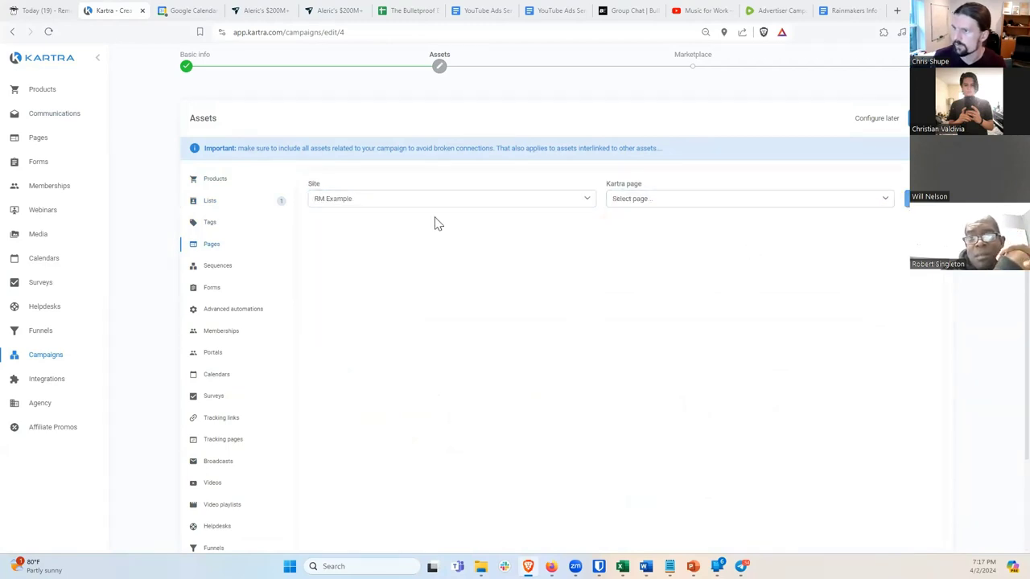
left_click(527, 201)
scroll(436, 273, "down", 5)
scroll(435, 273, "up", 5)
Add the RM Example TY Page to the campaign's page assets
left_click(359, 310)
left_click(685, 201)
left_click(651, 256)
left_click(907, 198)
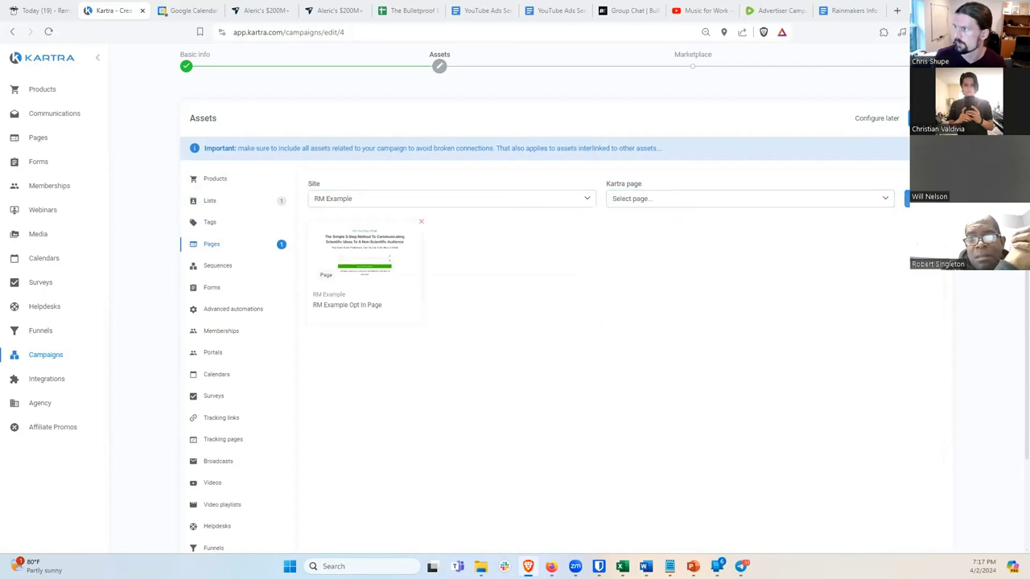
Choose RM Example Sequence as the campaign's sequence asset
left_click(220, 267)
left_click(387, 201)
scroll(427, 287, "down", 15)
scroll(424, 283, "up", 6)
left_click(347, 303)
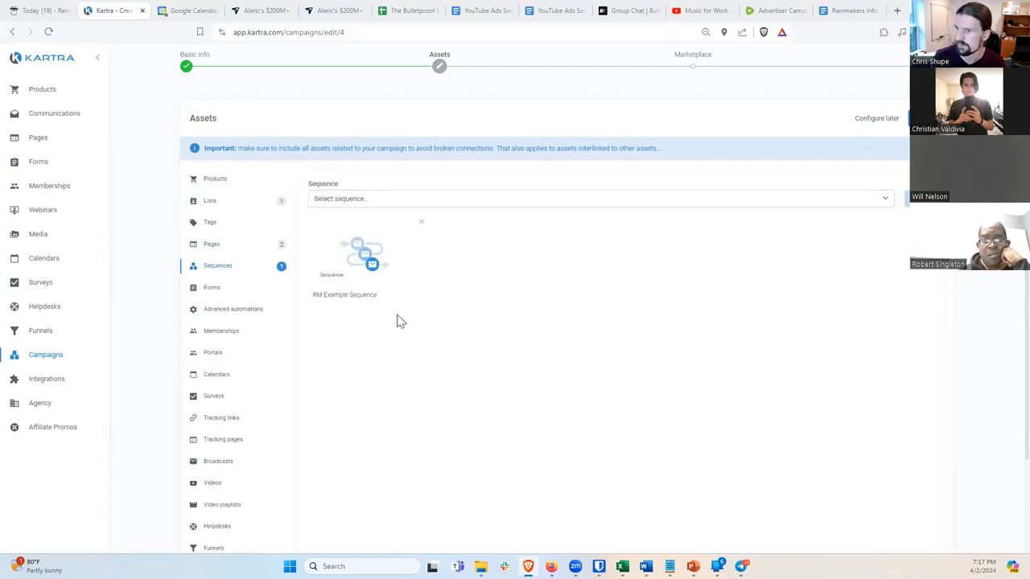
Pick RM Example Form as the campaign's form asset
left_click(214, 291)
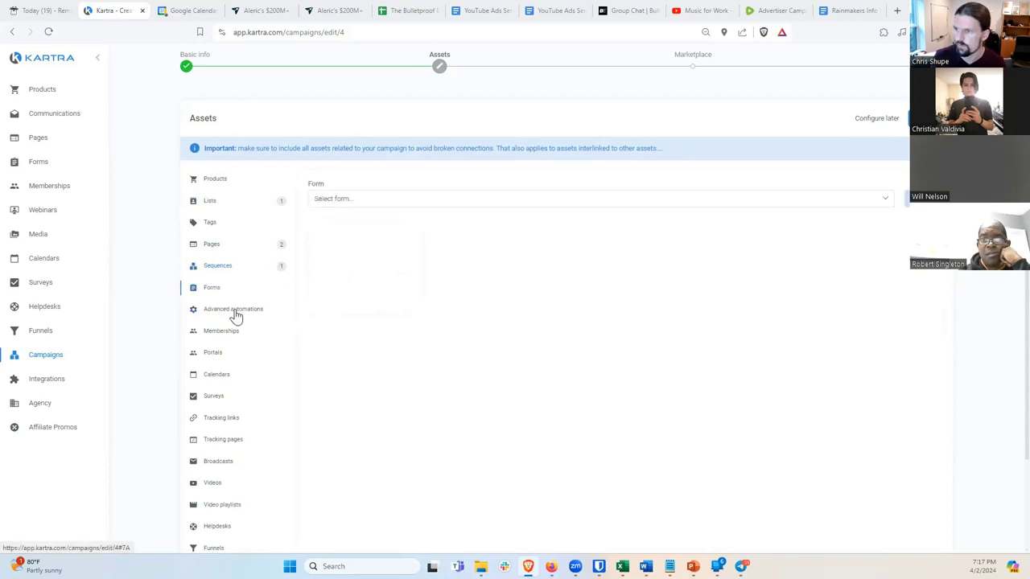
left_click(368, 199)
scroll(443, 276, "down", 10)
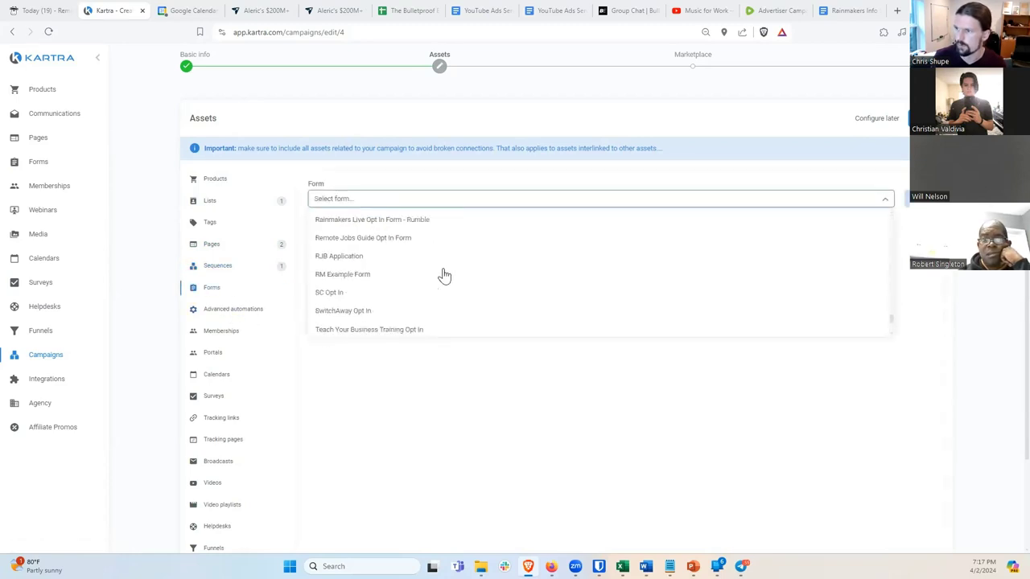
left_click(344, 277)
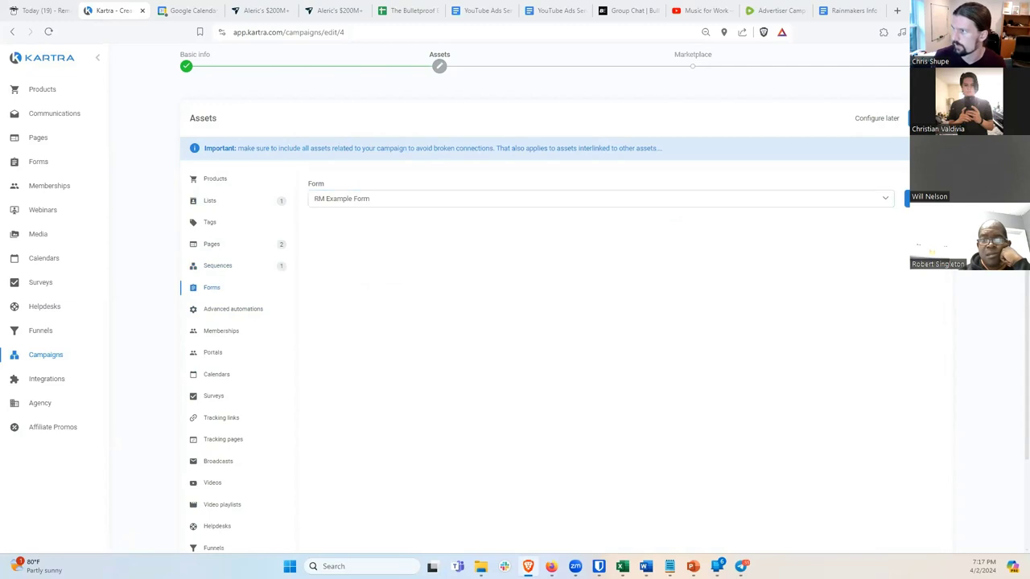
scroll(303, 325, "down", 2)
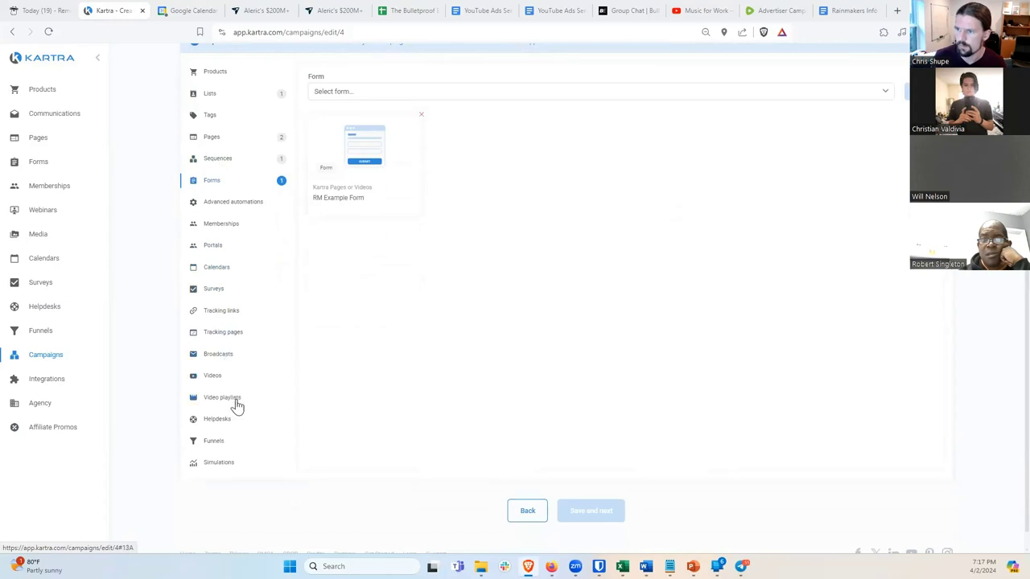
scroll(243, 464, "up", 3)
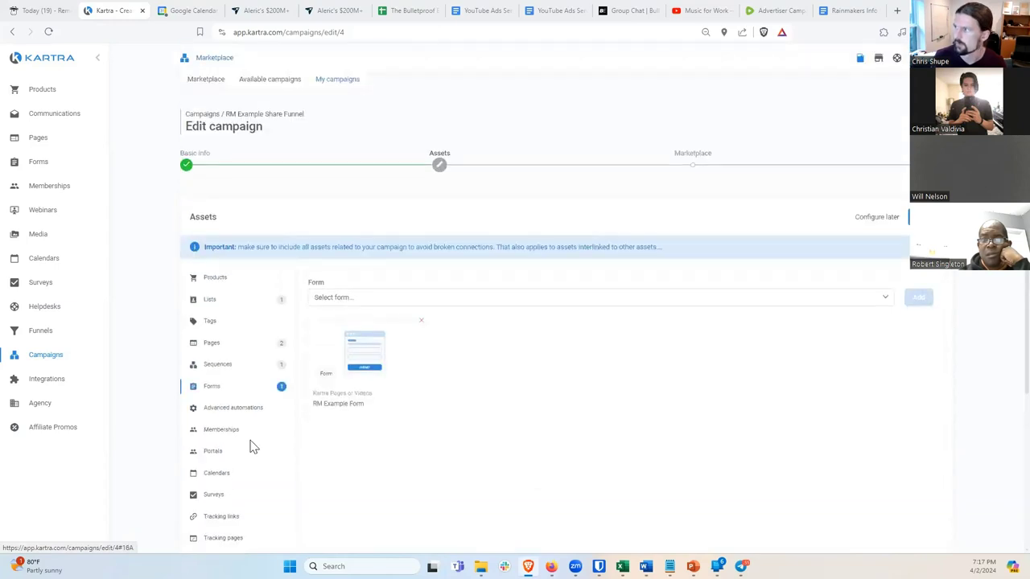
Save the assets, keep RM Example Share Funnel off the marketplace, and open My campaigns
left_click(877, 217)
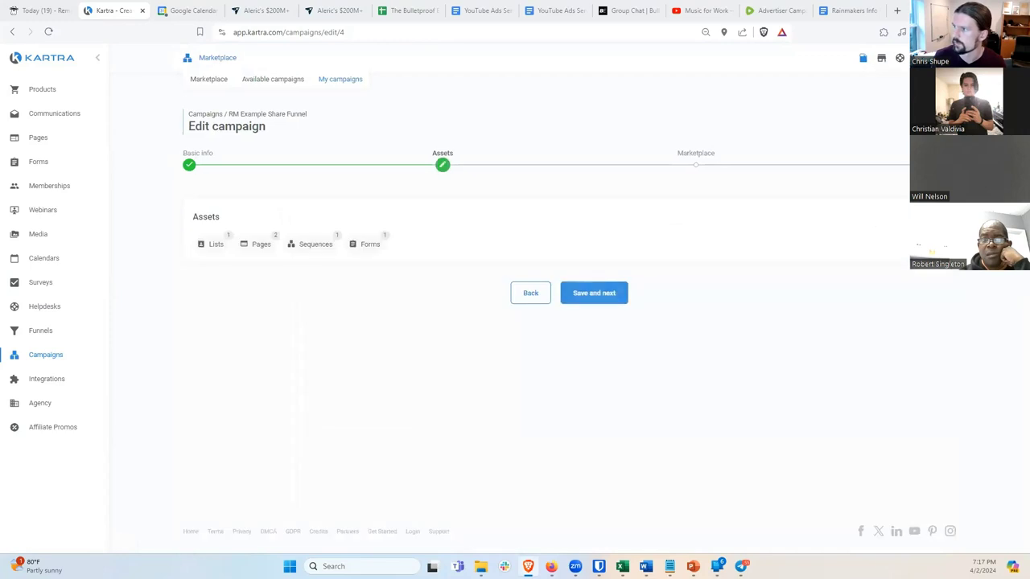
left_click(604, 297)
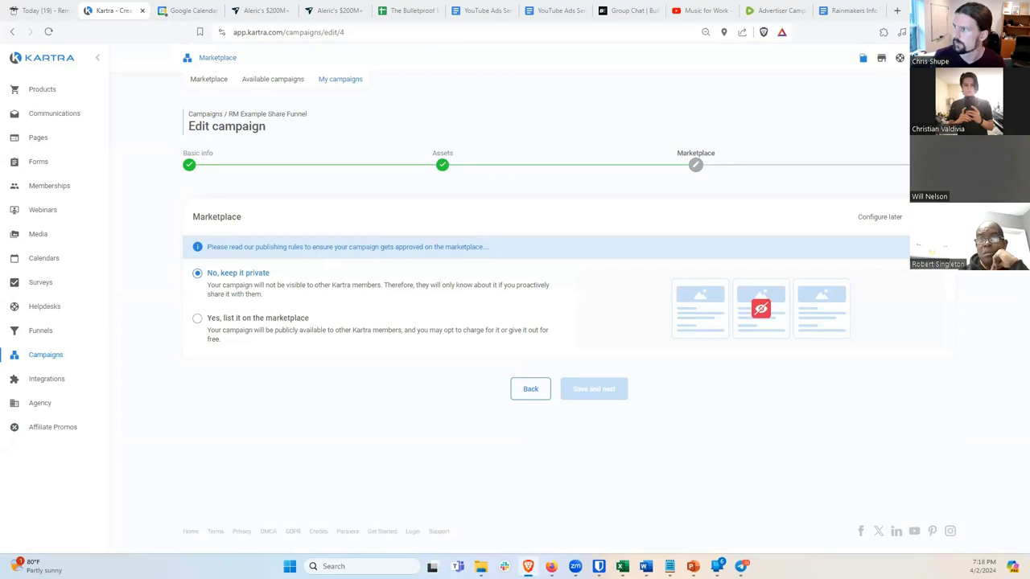
left_click(880, 216)
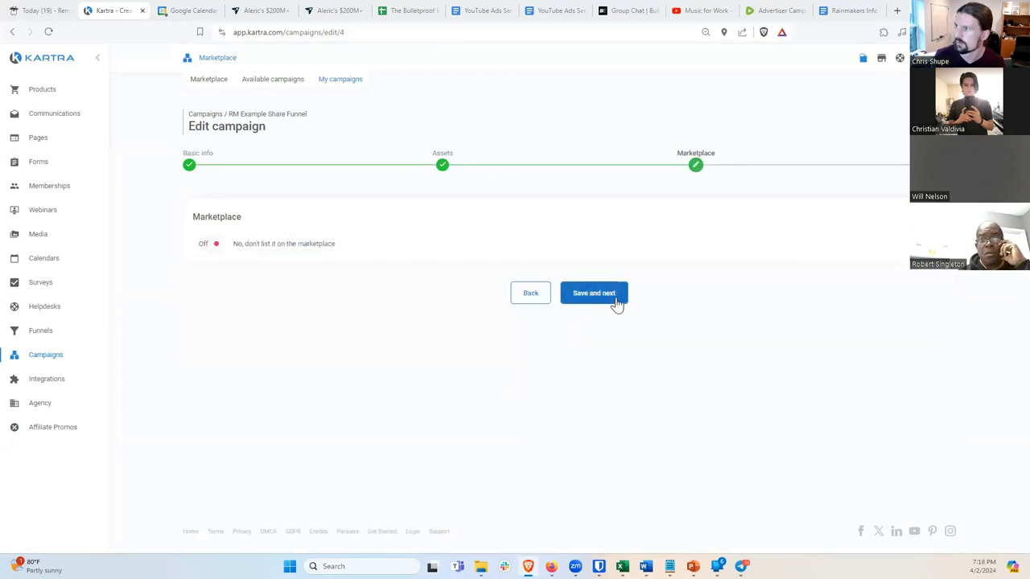
left_click(616, 295)
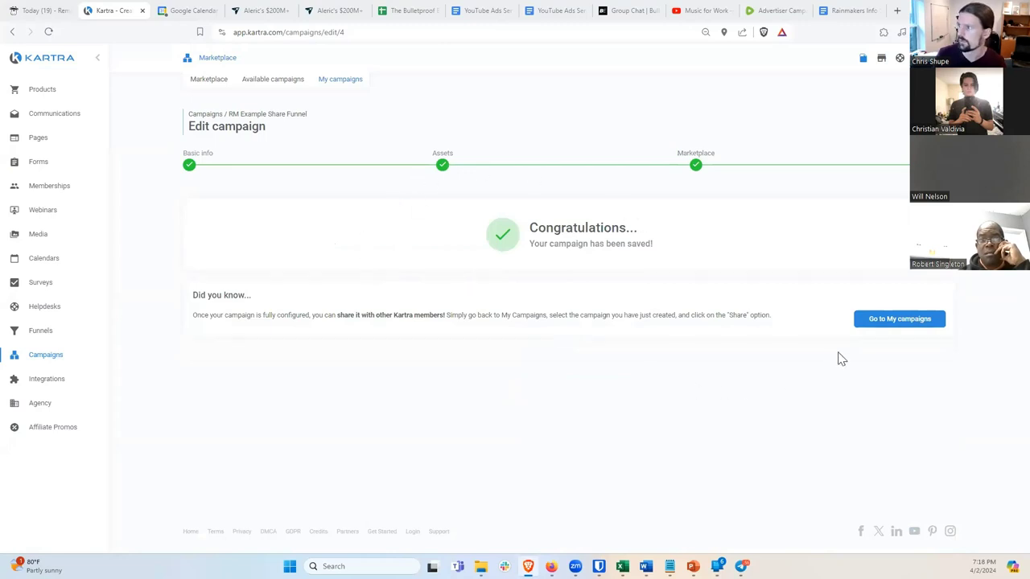
left_click(878, 321)
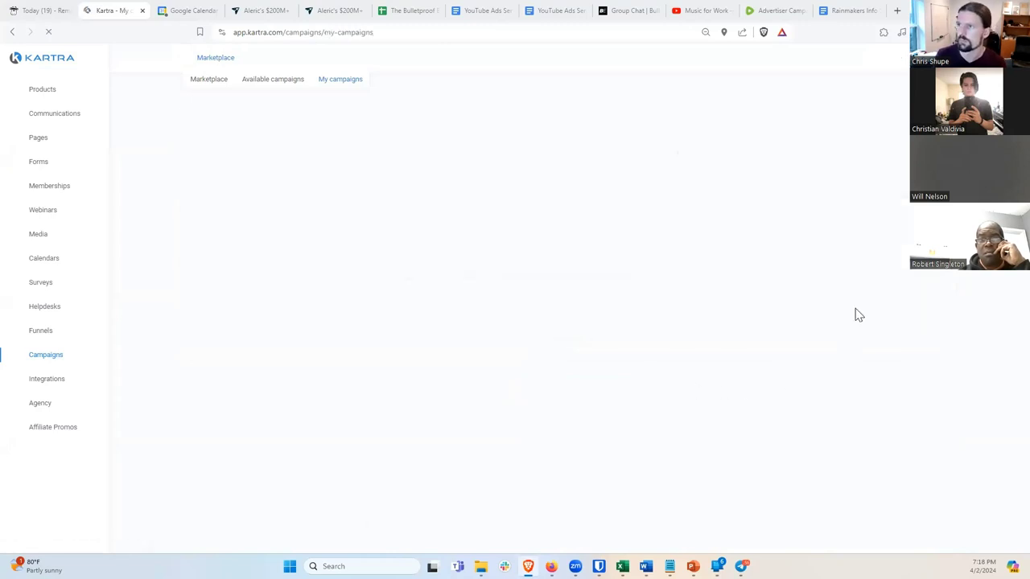
Accept the sharing terms for RM Example Share Funnel and generate a new share code
left_click(315, 242)
left_click(359, 211)
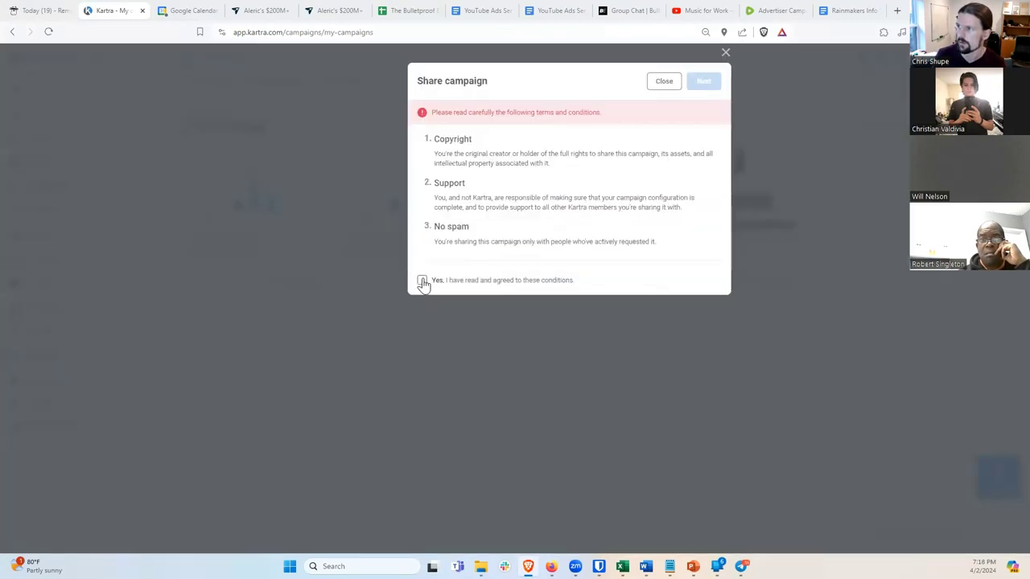
left_click(442, 285)
left_click(699, 87)
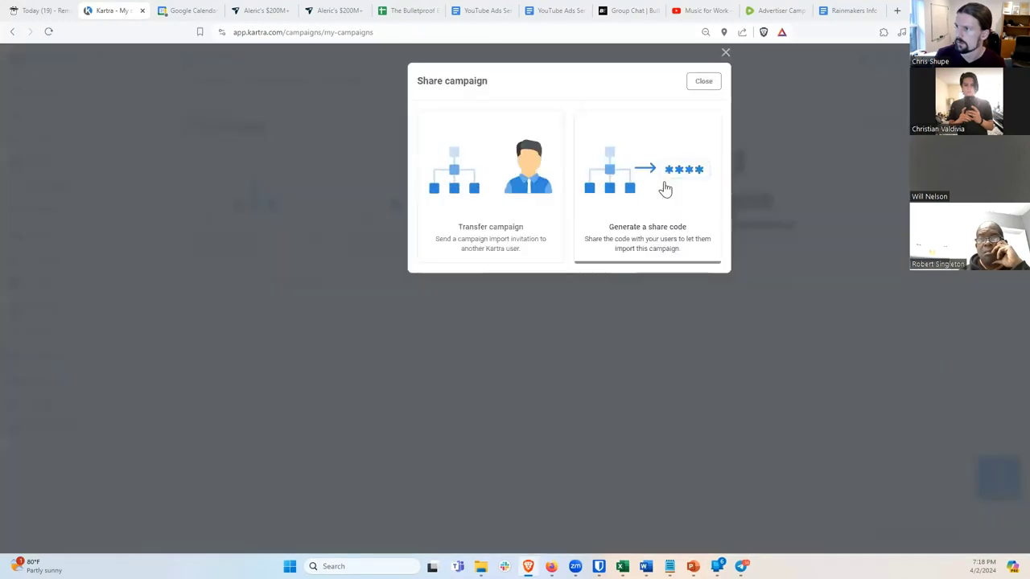
left_click(664, 187)
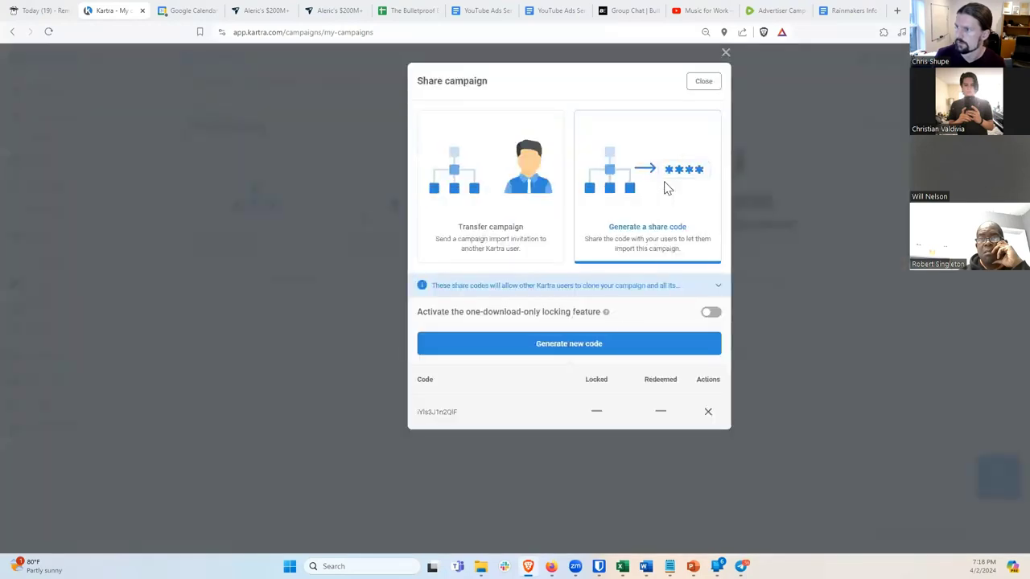
left_click(559, 346)
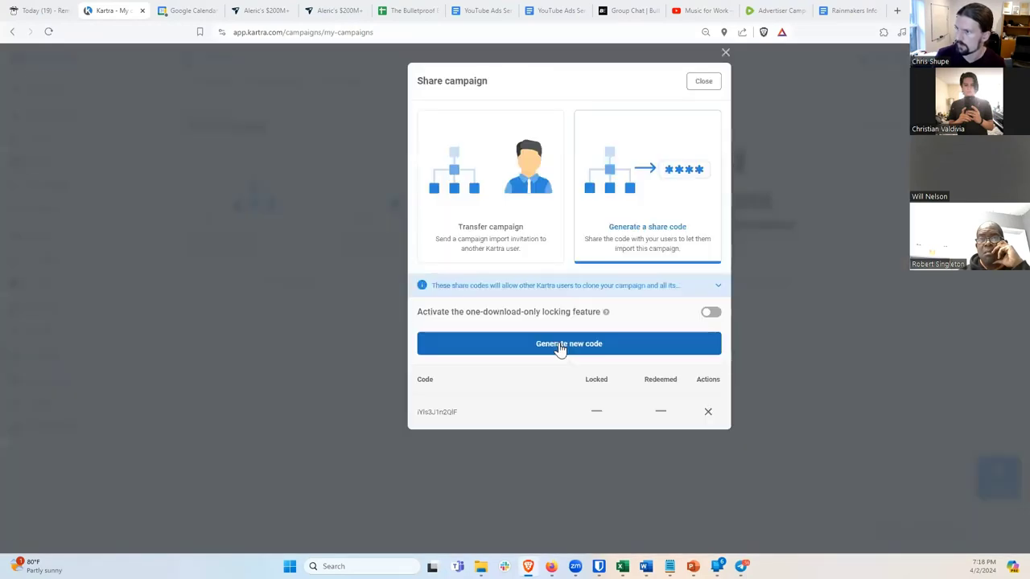
left_click(560, 346)
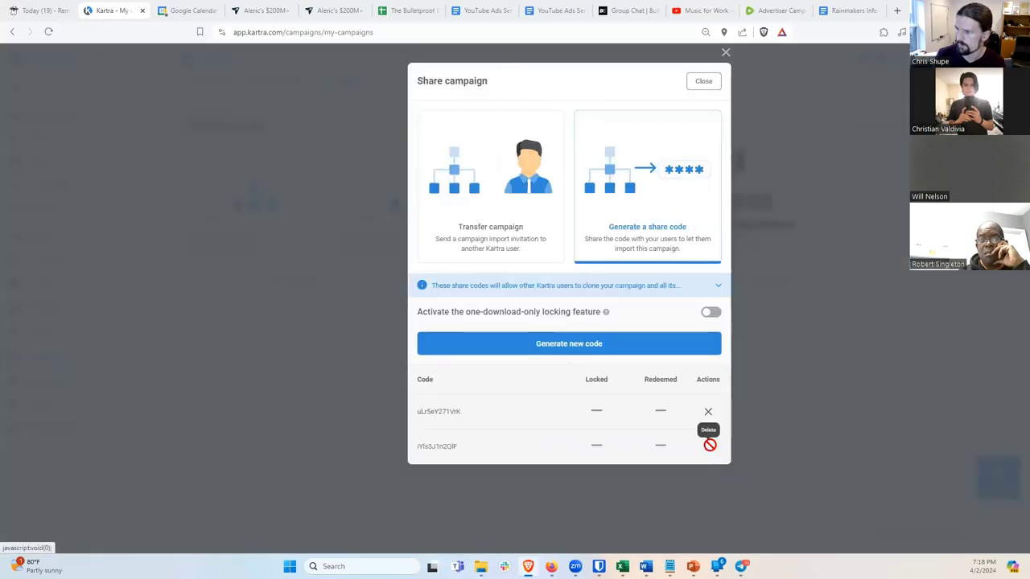
Delete the older share code and close the campaign sharing window
left_click(708, 446)
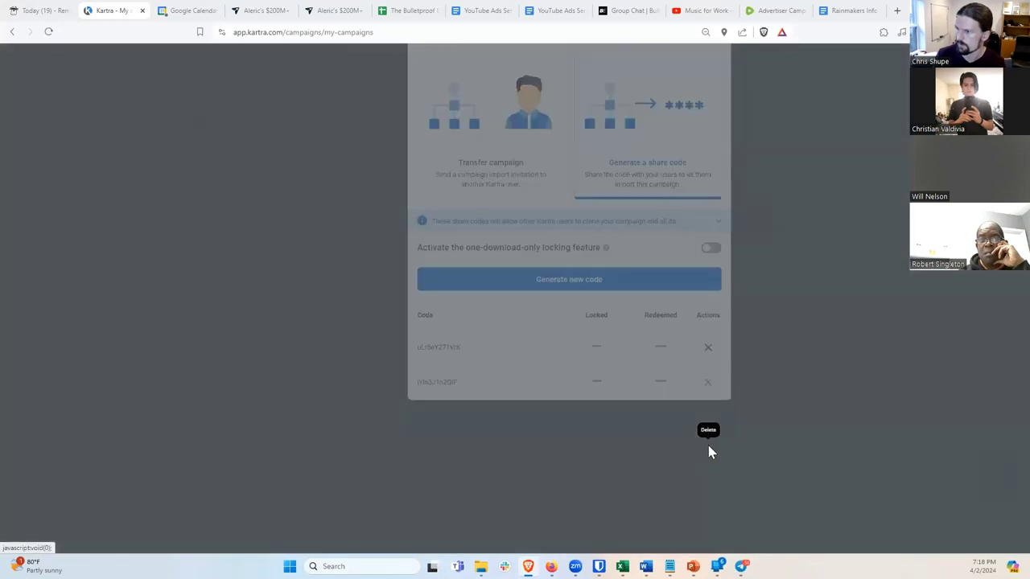
left_click(656, 81)
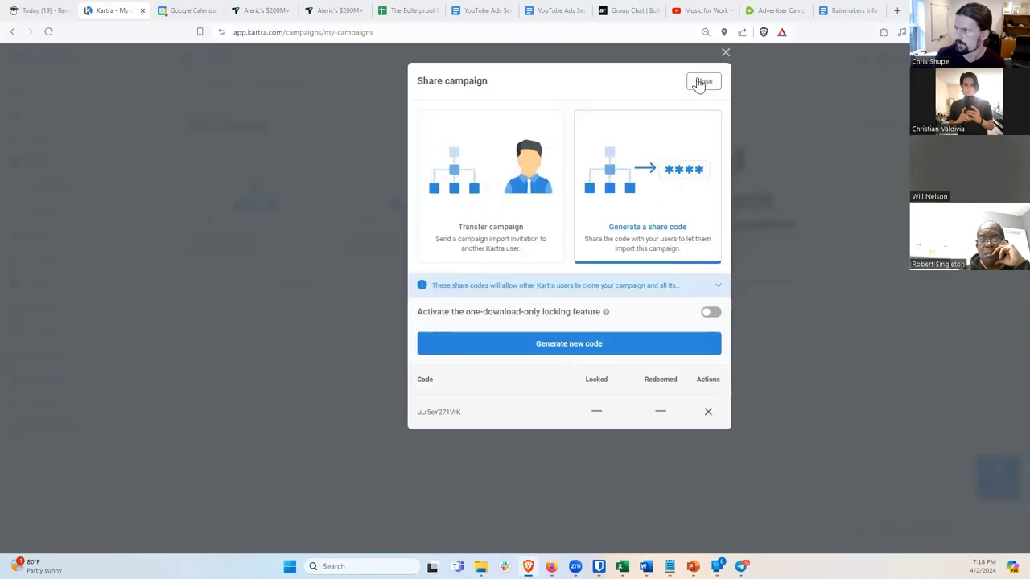
left_click(700, 83)
left_click(315, 240)
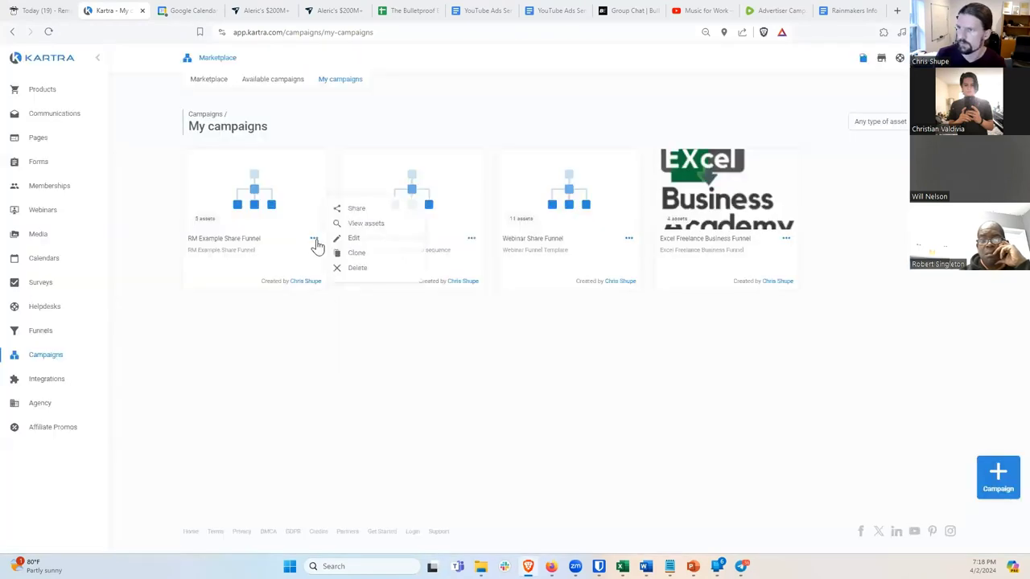
left_click(356, 209)
left_click(422, 280)
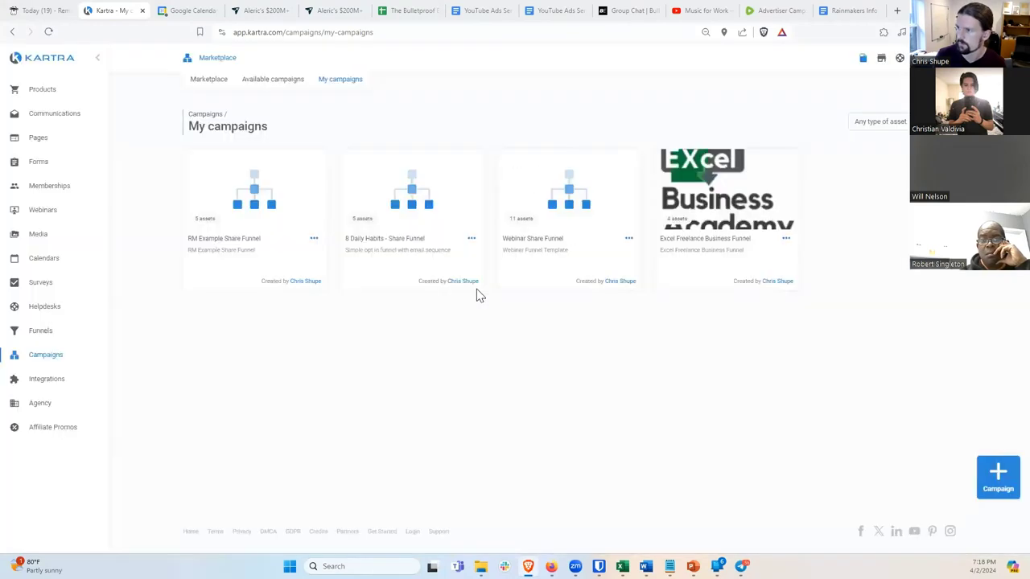
left_click(688, 81)
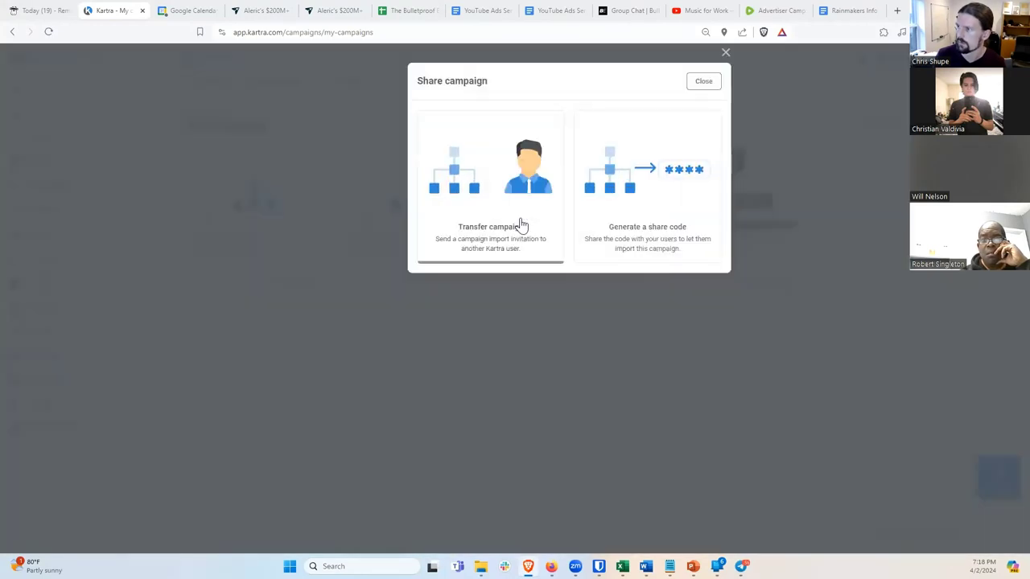
left_click(520, 226)
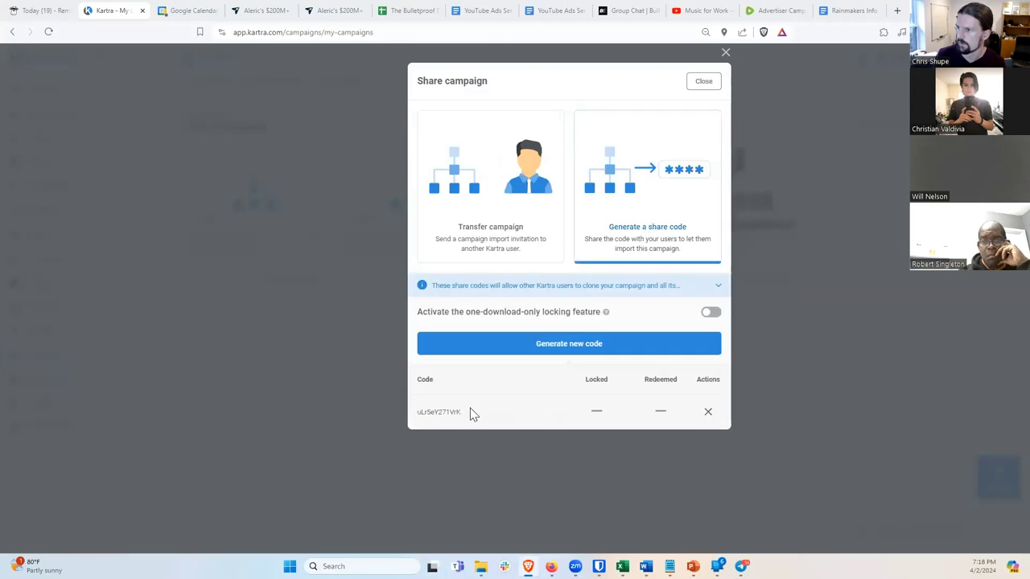
left_click_drag(471, 414, 418, 424)
right_click(418, 424)
left_click(460, 425)
left_click(714, 80)
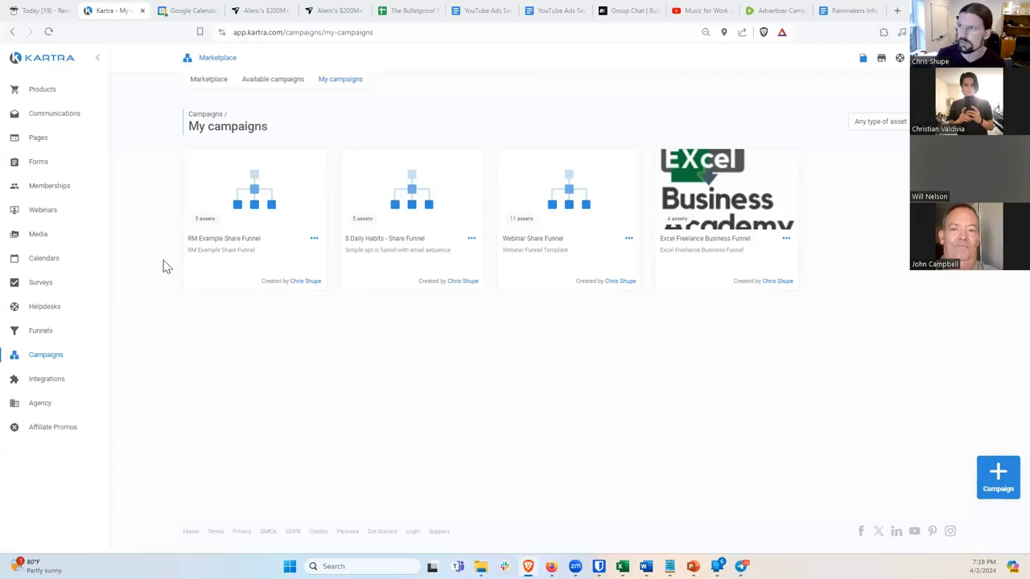
On Available campaigns, paste the copied share code into the Import a campaign dialog and submit it
left_click(271, 88)
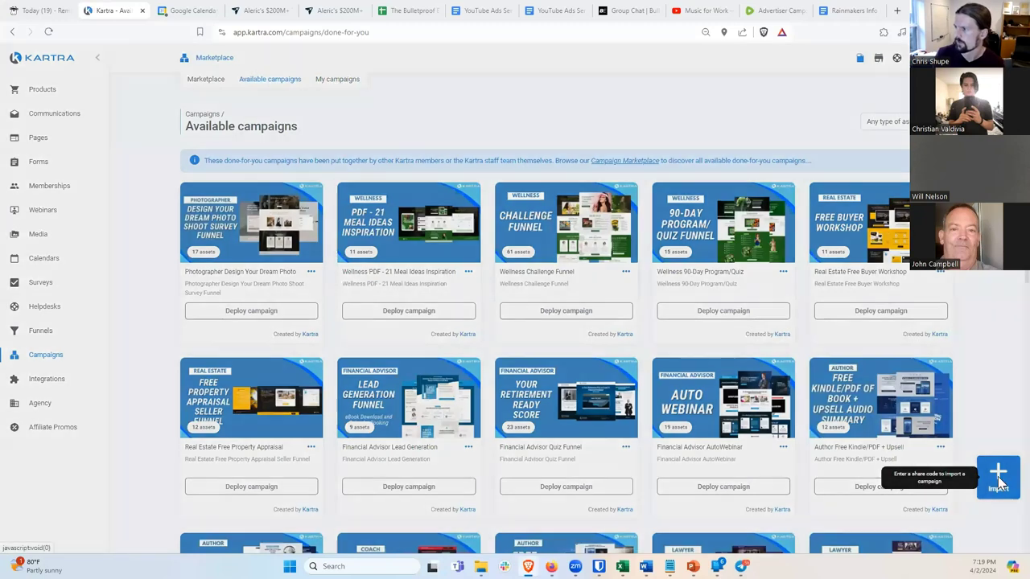
left_click(1005, 471)
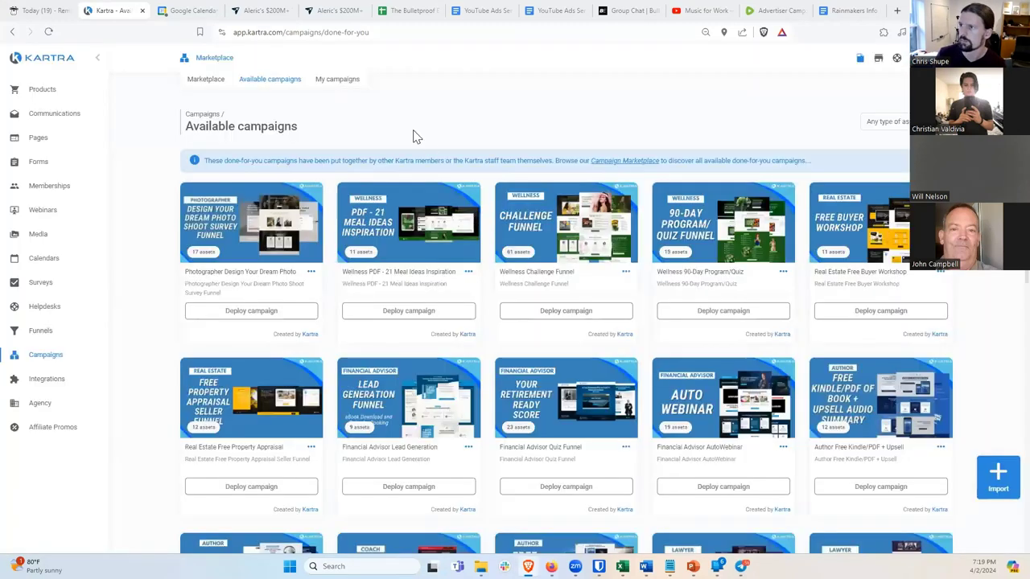
right_click(414, 132)
left_click(447, 212)
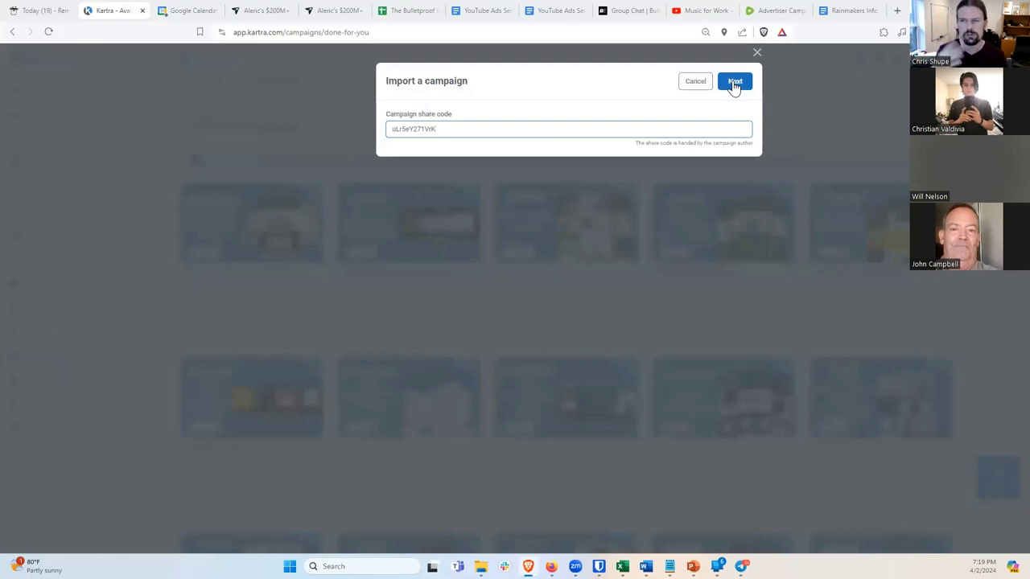
left_click(733, 83)
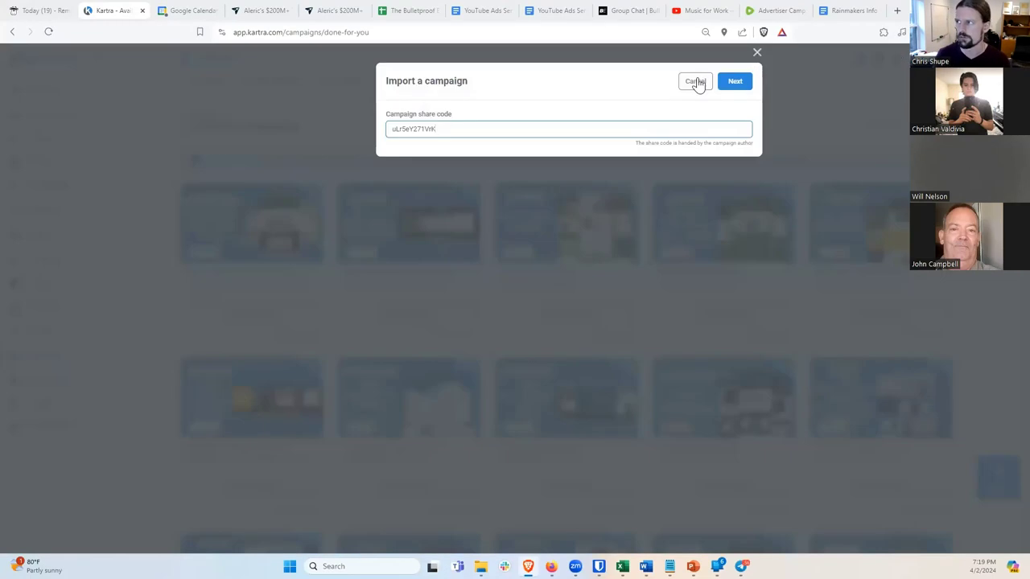
Cancel the Import a campaign dialog, returning to the Available campaigns templates
left_click(696, 83)
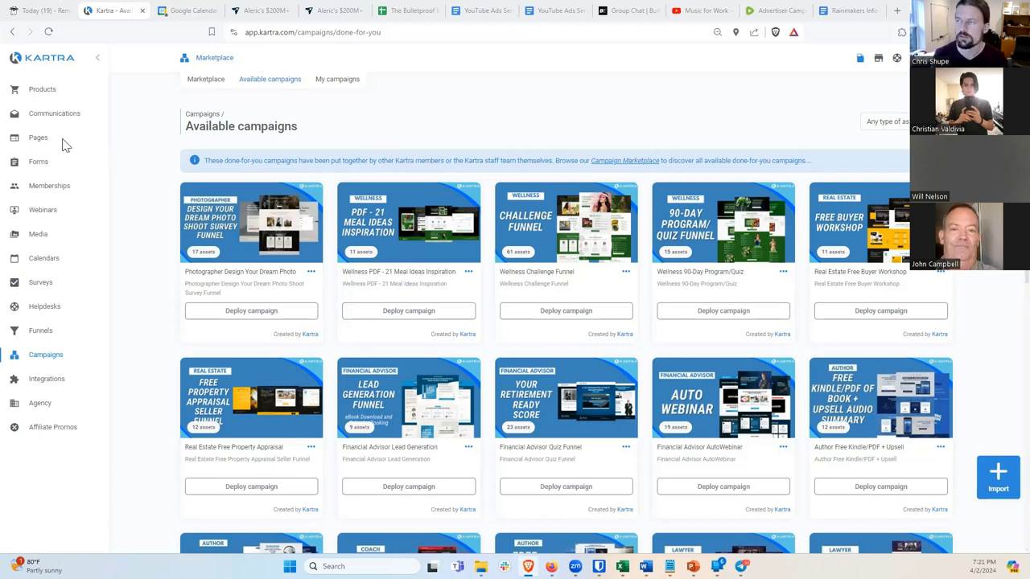
Switch to the Rainmakers Info Sheet and place the cursor on the blank line above Rate This Session
left_click(841, 12)
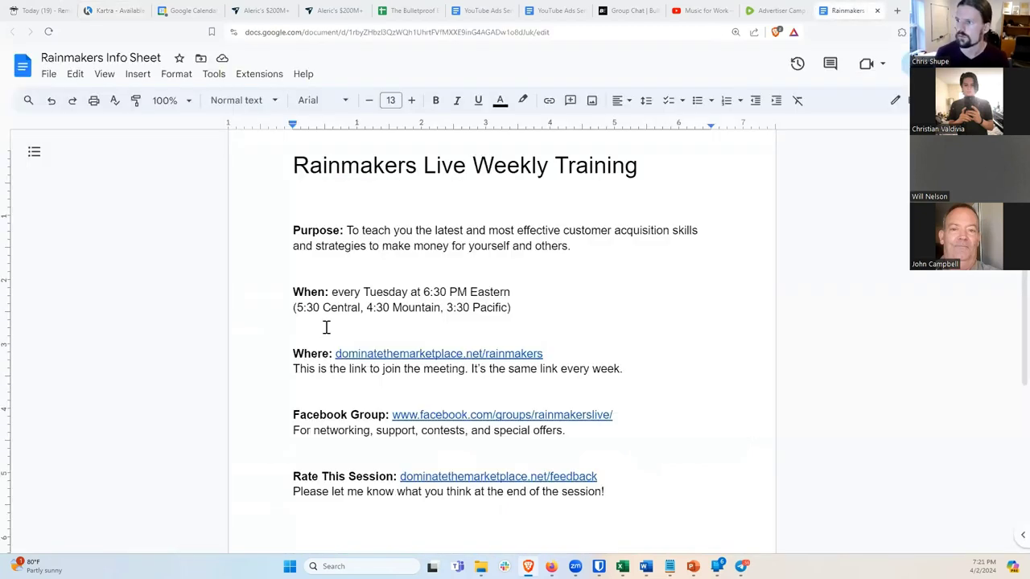
scroll(326, 326, "down", 1)
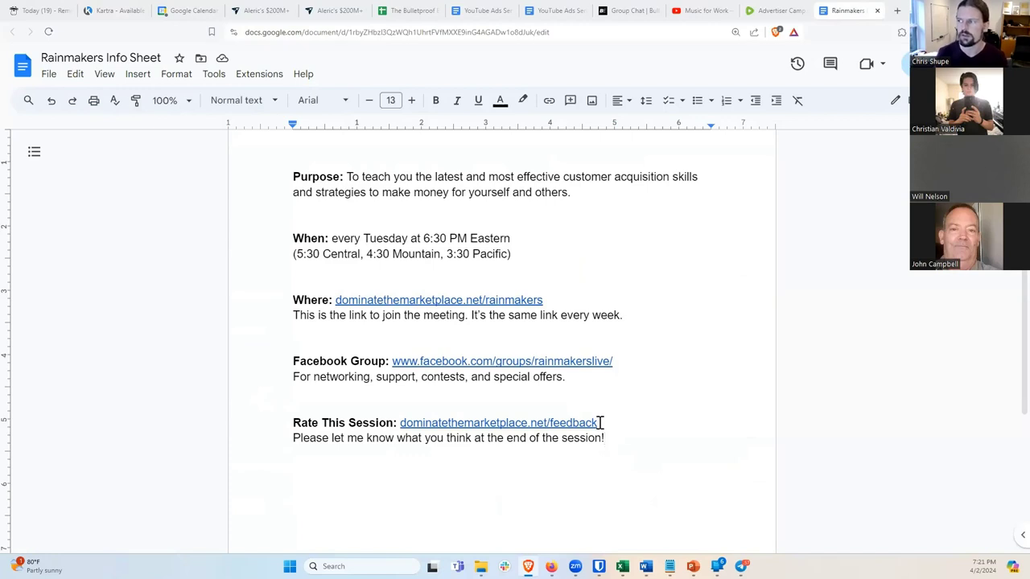
left_click(600, 422)
left_click_drag(471, 424, 399, 423)
left_click(452, 392)
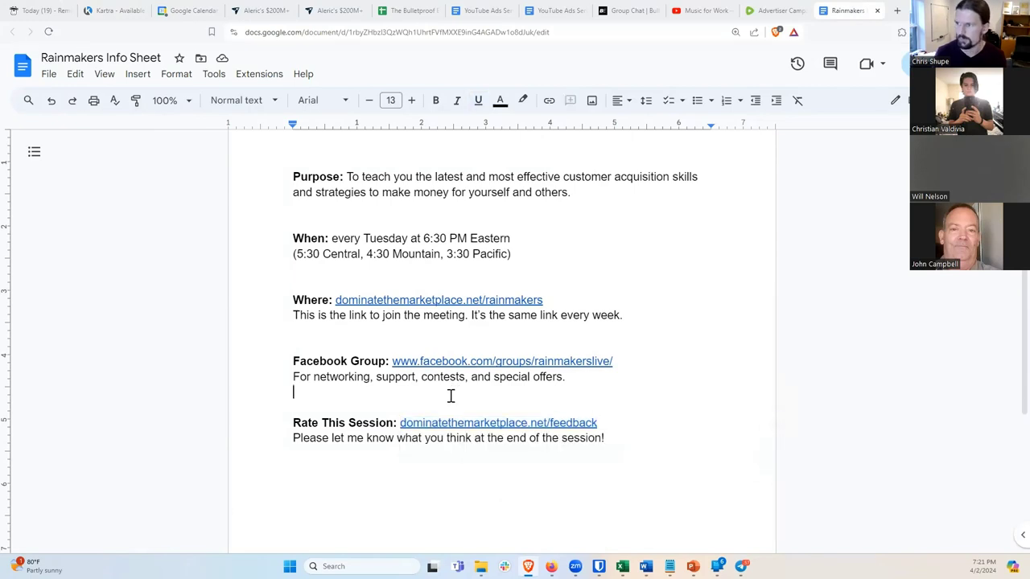